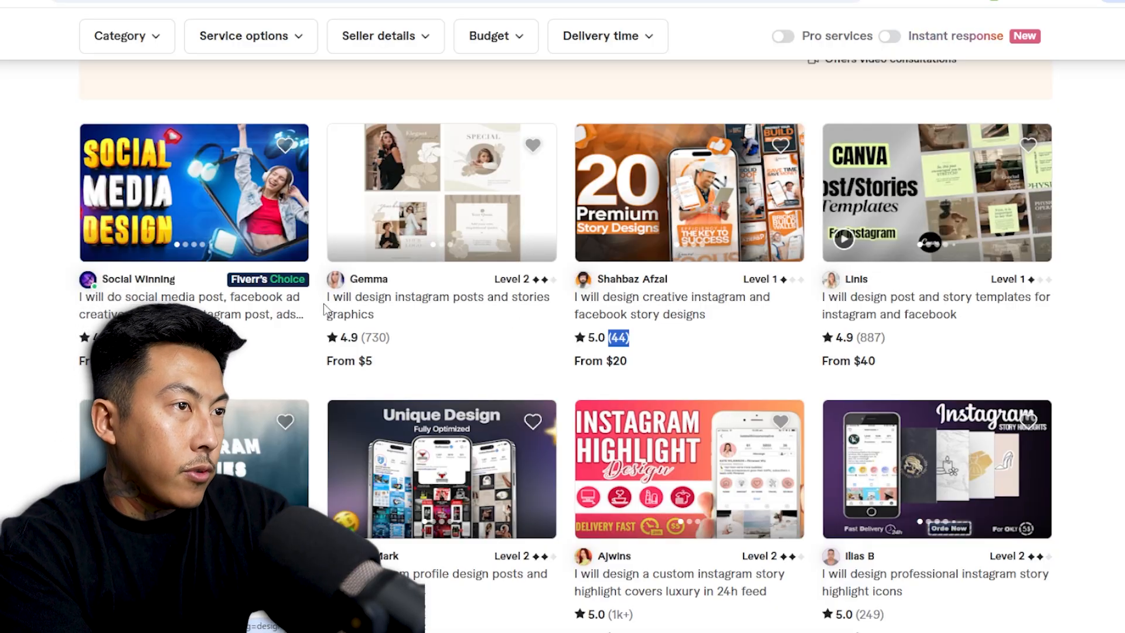
Look over the Instagram story design gigs, and search Fiverr for "flyer design".
scroll(745, 300, "down", 7)
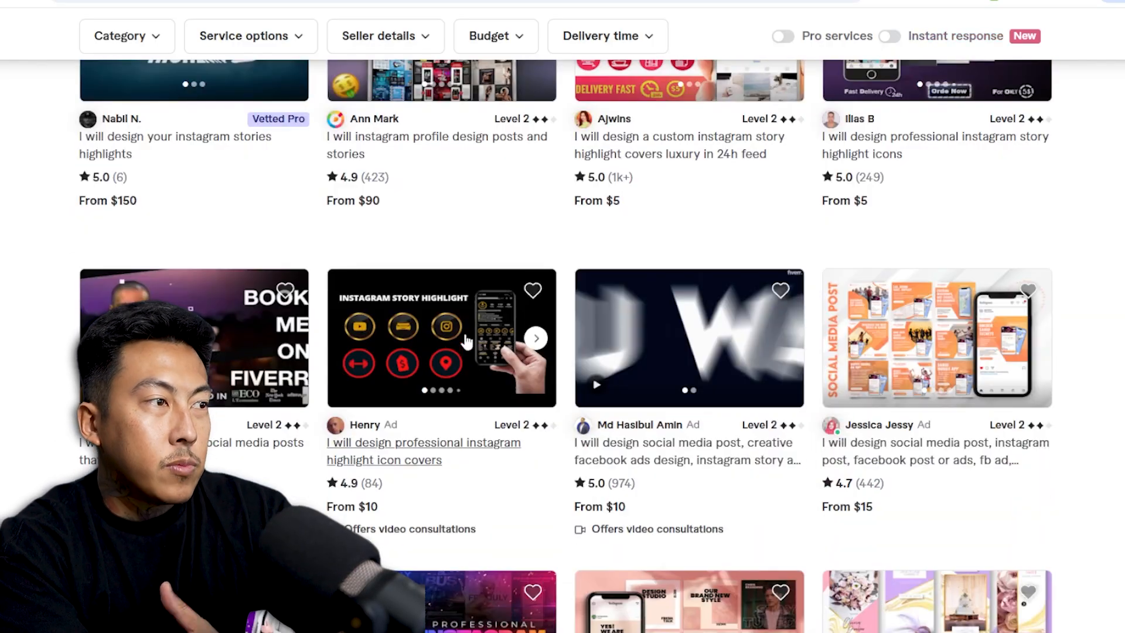
scroll(338, 73, "up", 15)
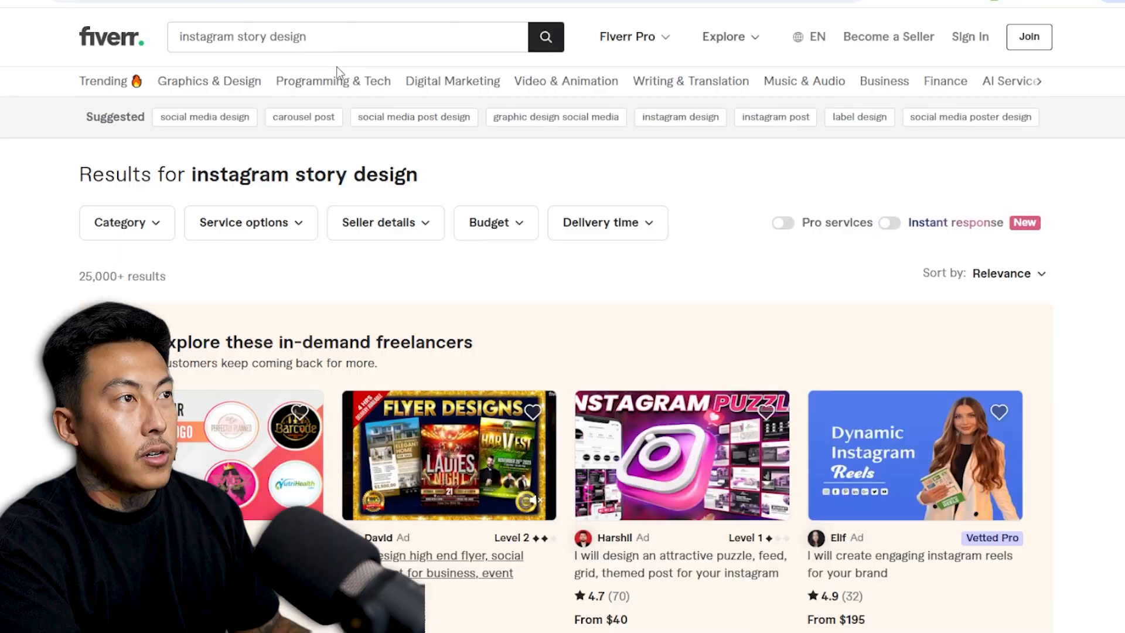
triple_click(281, 33)
type("flyer design")
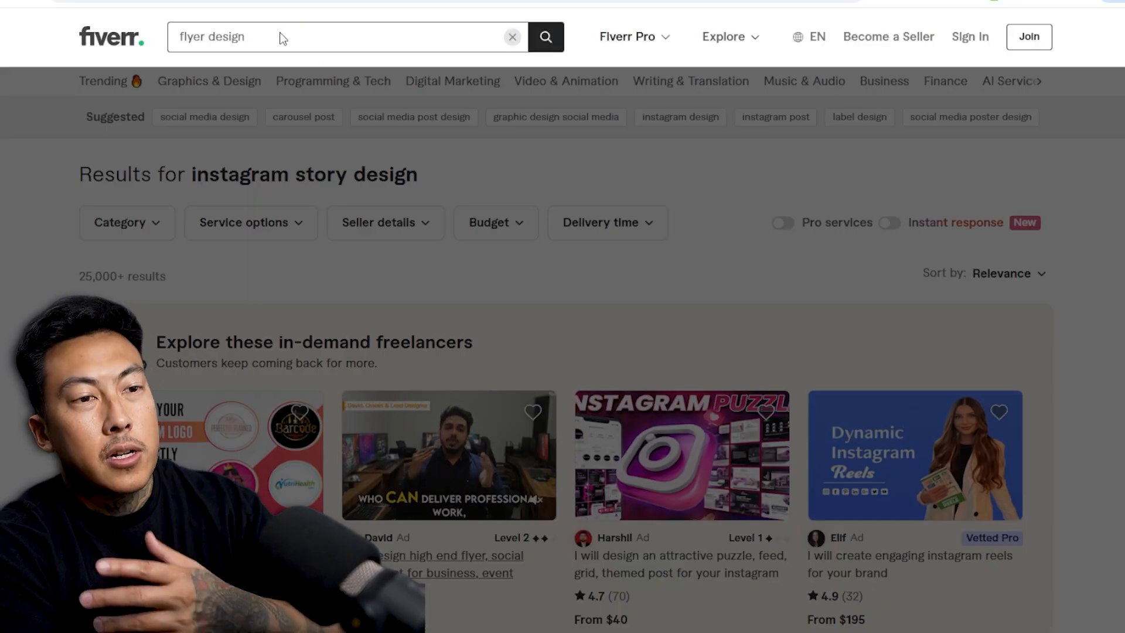
key("Return")
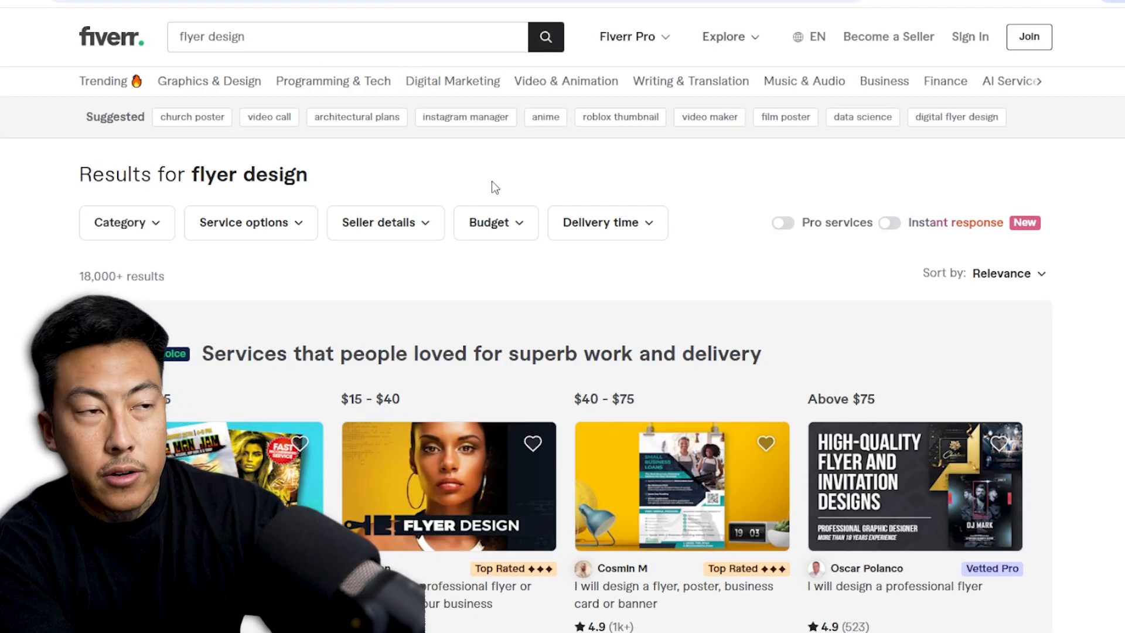
Browse the flyer design results and open the eye-catching event flyer and poster gig priced from $5.
scroll(486, 181, "down", 5)
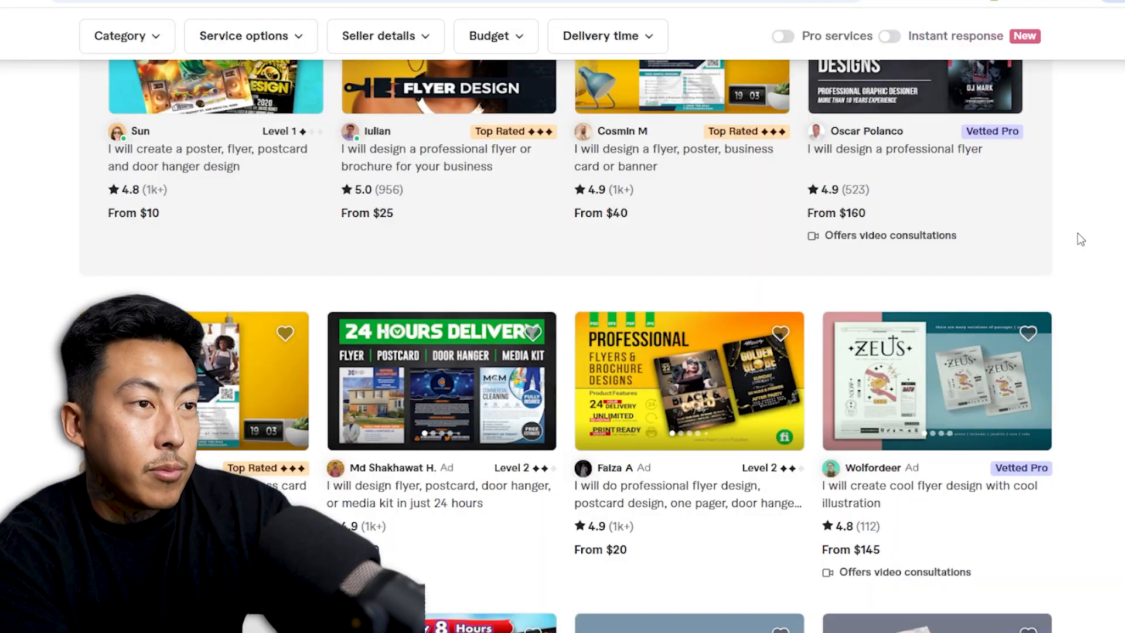
scroll(1077, 234, "down", 5)
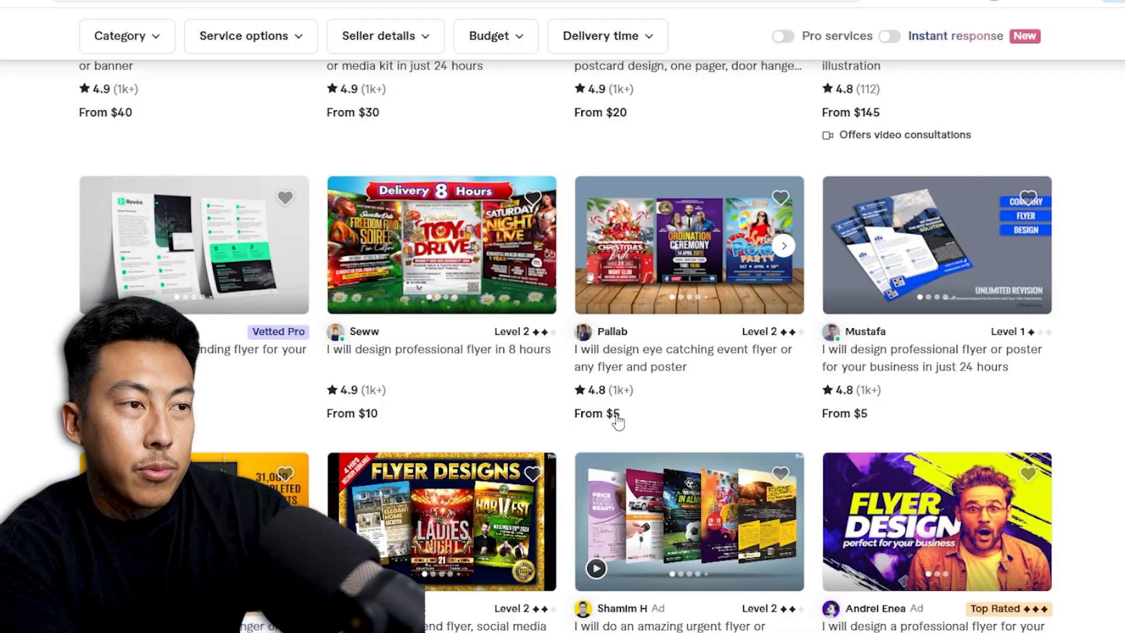
left_click(708, 267)
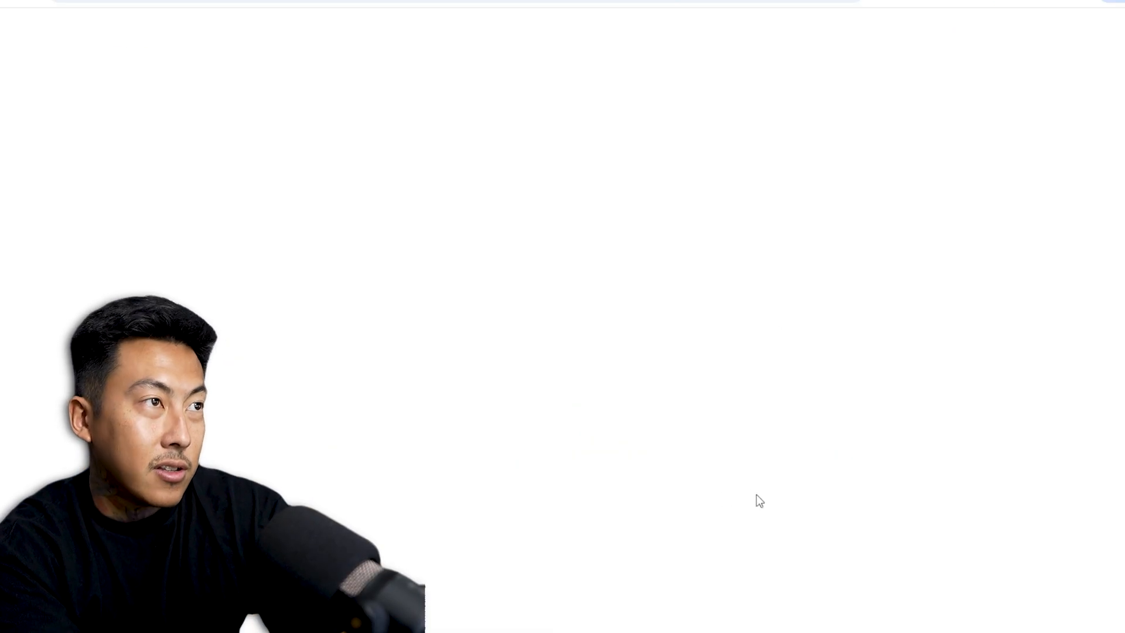
scroll(431, 202, "down", 4)
scroll(431, 234, "up", 2)
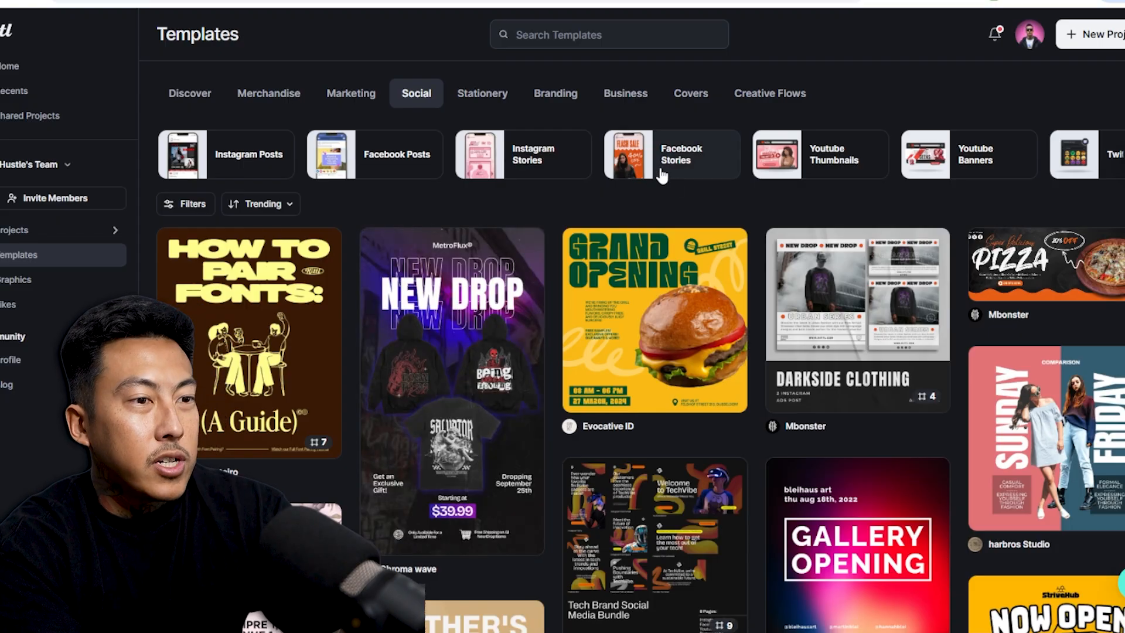
Switch to Kittl and look through its social media templates and the Kittl Flows and design bundle collections.
scroll(661, 174, "down", 10)
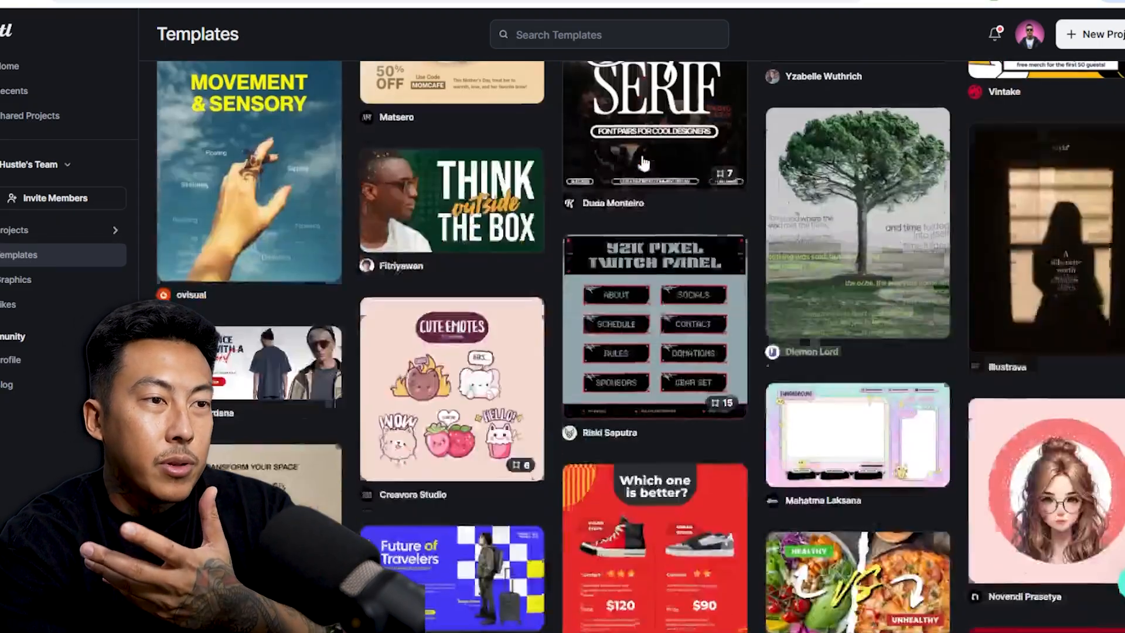
scroll(631, 178, "up", 10)
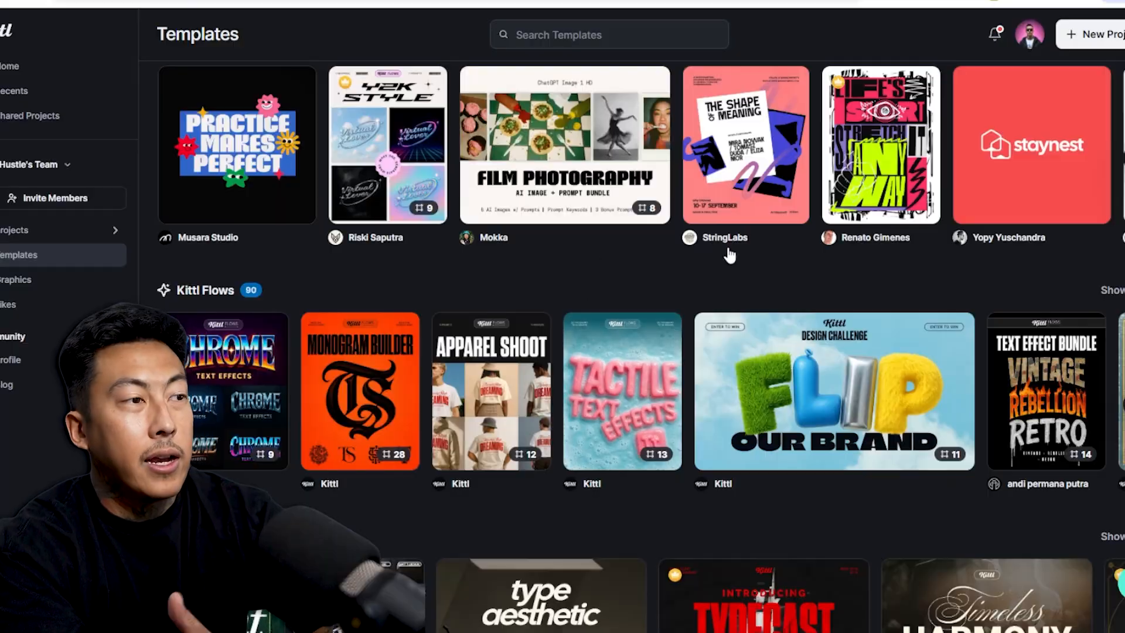
scroll(630, 278, "down", 4)
scroll(573, 213, "up", 2)
mouse_move(351, 264)
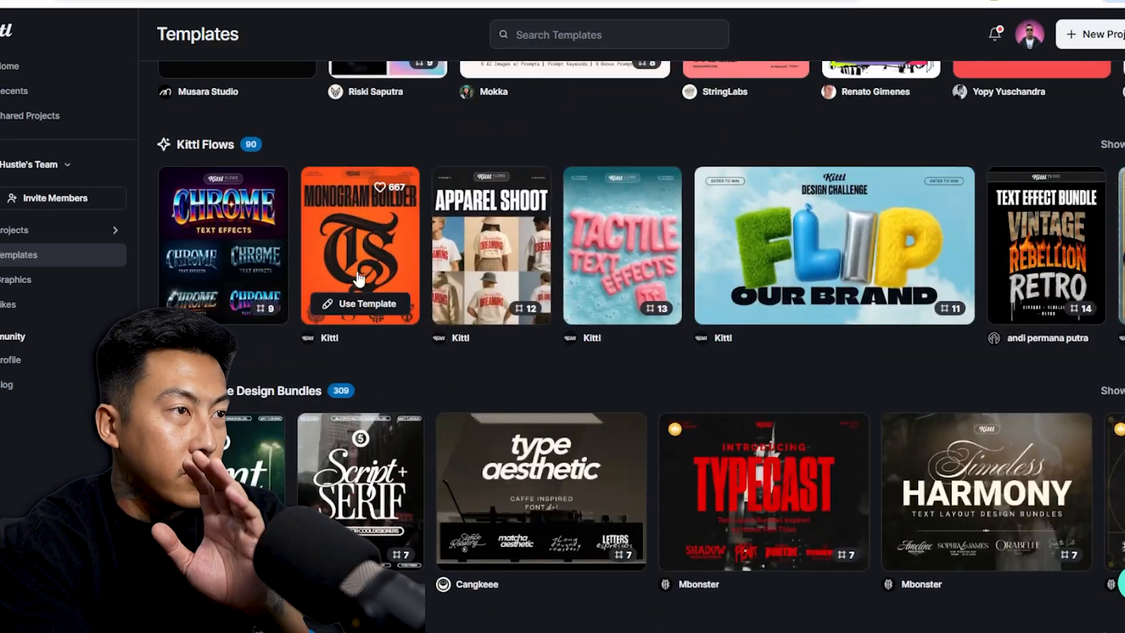
mouse_move(917, 266)
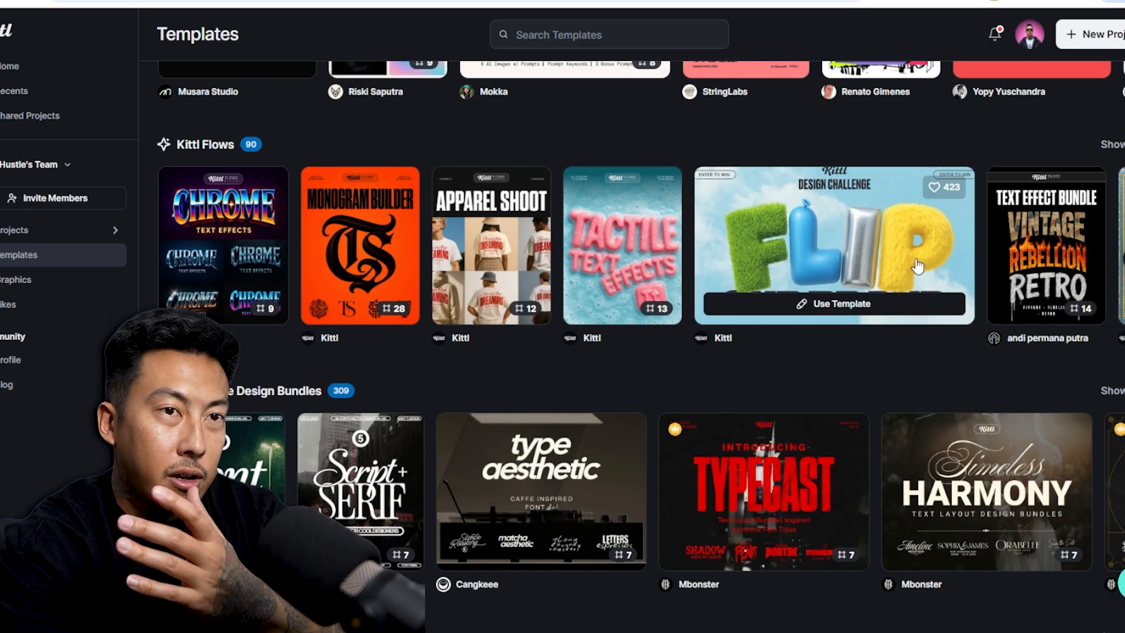
mouse_move(615, 240)
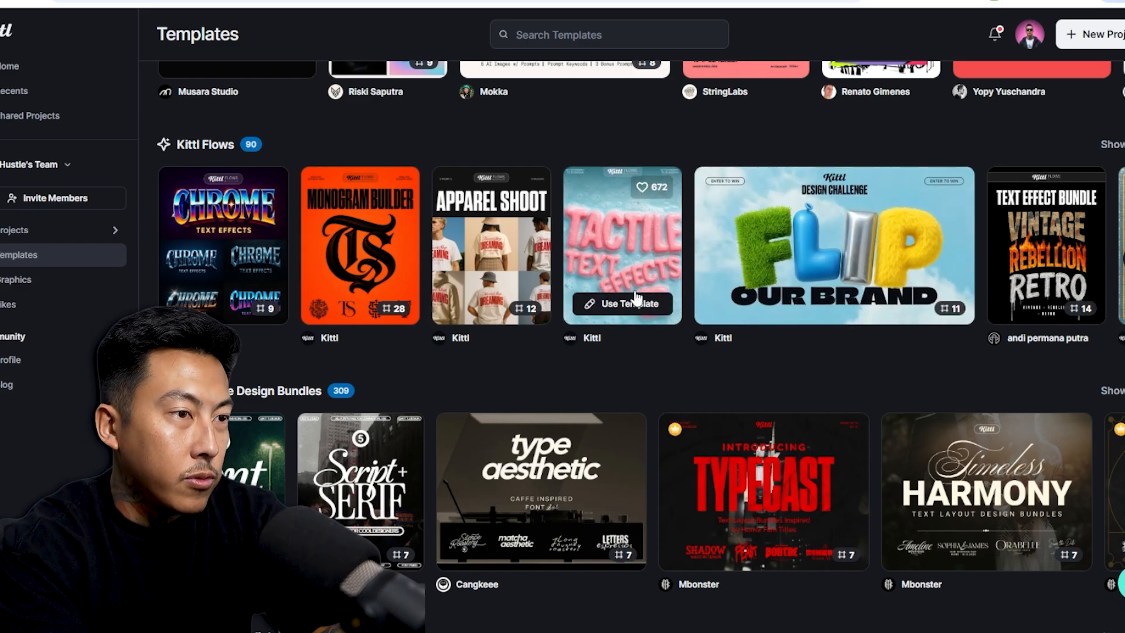
Start a new Kittl project.
scroll(637, 298, "up", 5)
left_click(1101, 47)
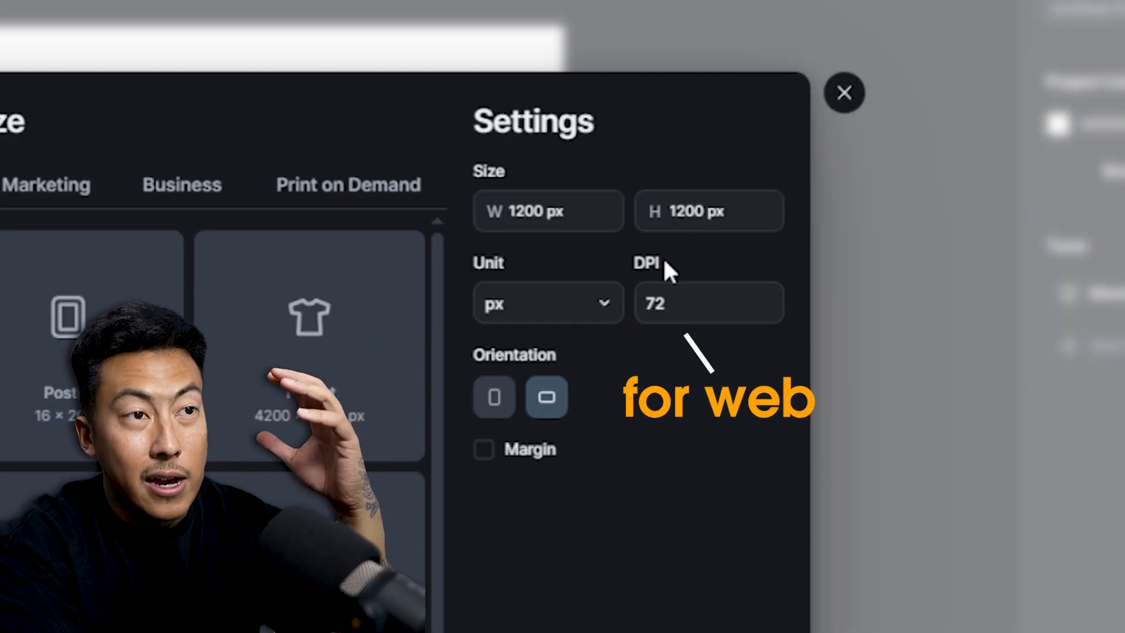
Set the artboard resolution to 300 DPI in the size settings.
left_click(689, 310)
type("30")
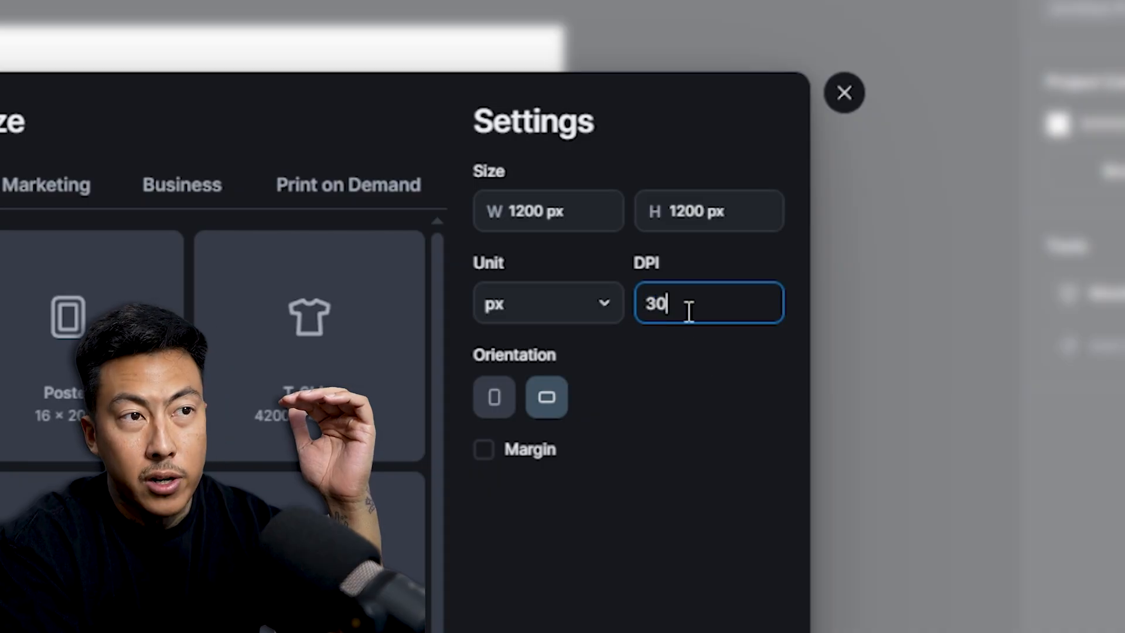
type("0")
left_click(709, 514)
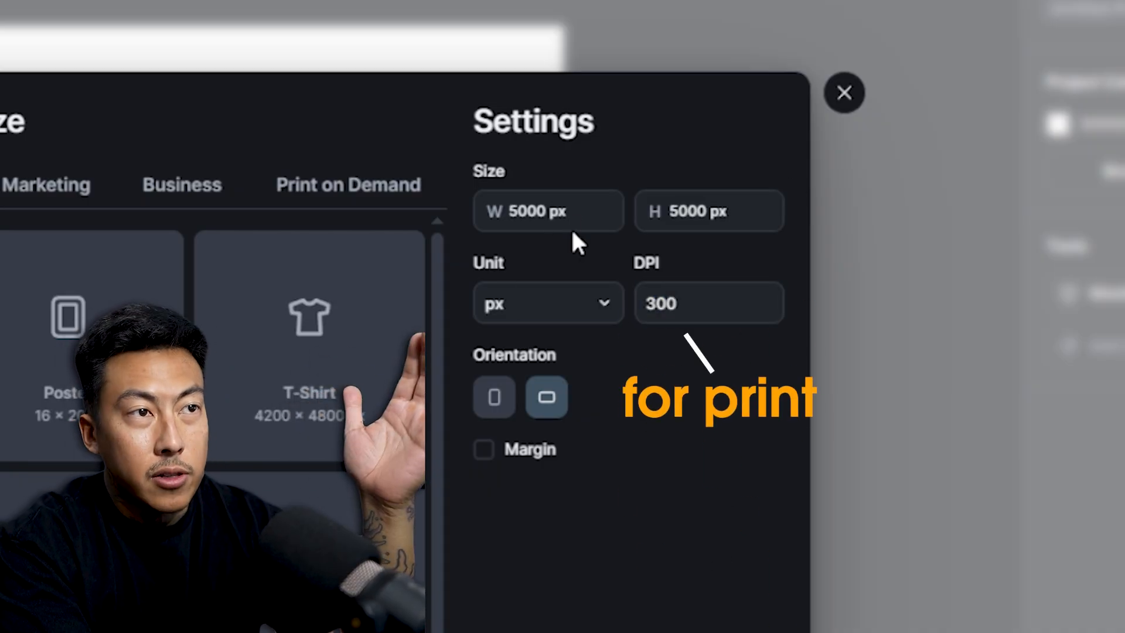
Change the artboard unit to inches and set the size to 8.5 in wide by 11 in high.
left_click(543, 306)
left_click(509, 364)
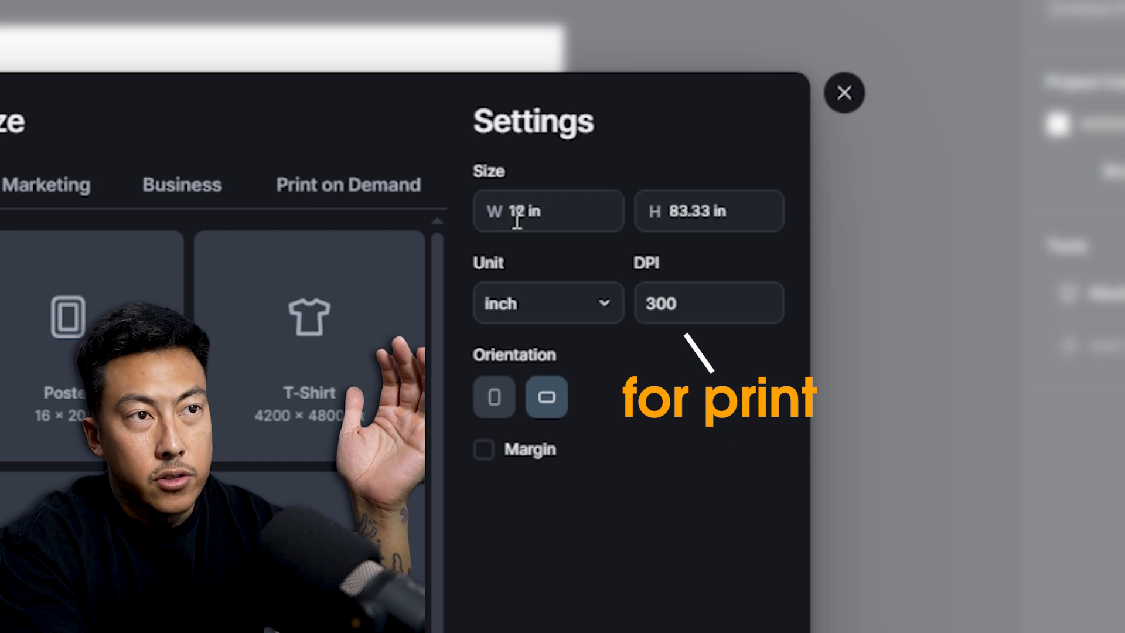
left_click(689, 205)
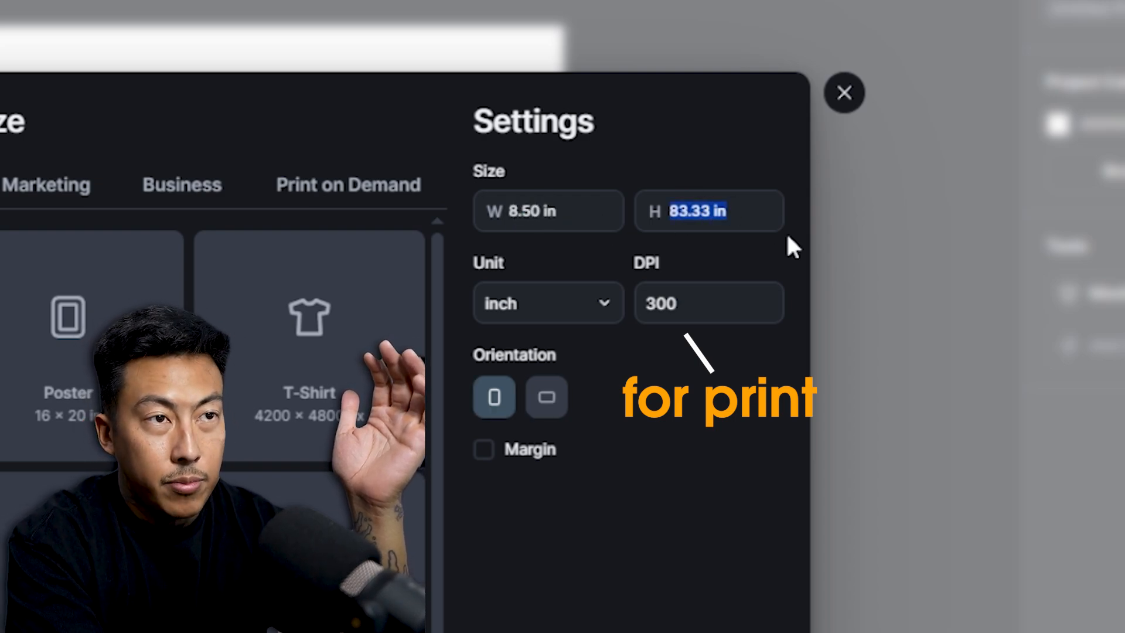
type("11")
left_click(567, 269)
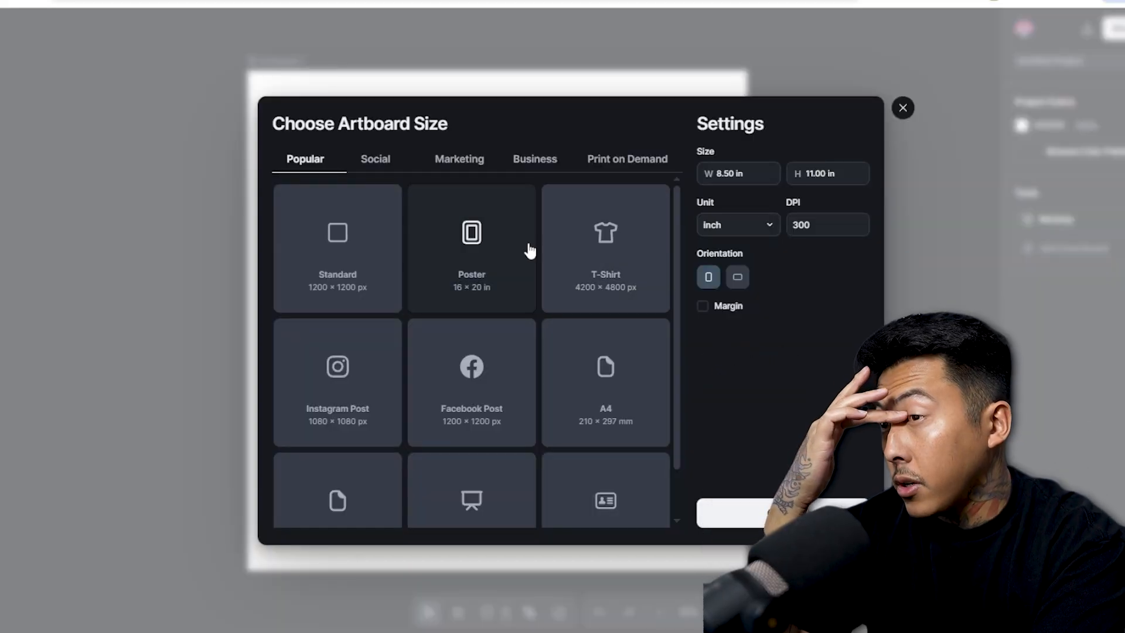
Create the artboard from the Standard preset at 1200 × 1200 px and 72 DPI.
left_click(379, 250)
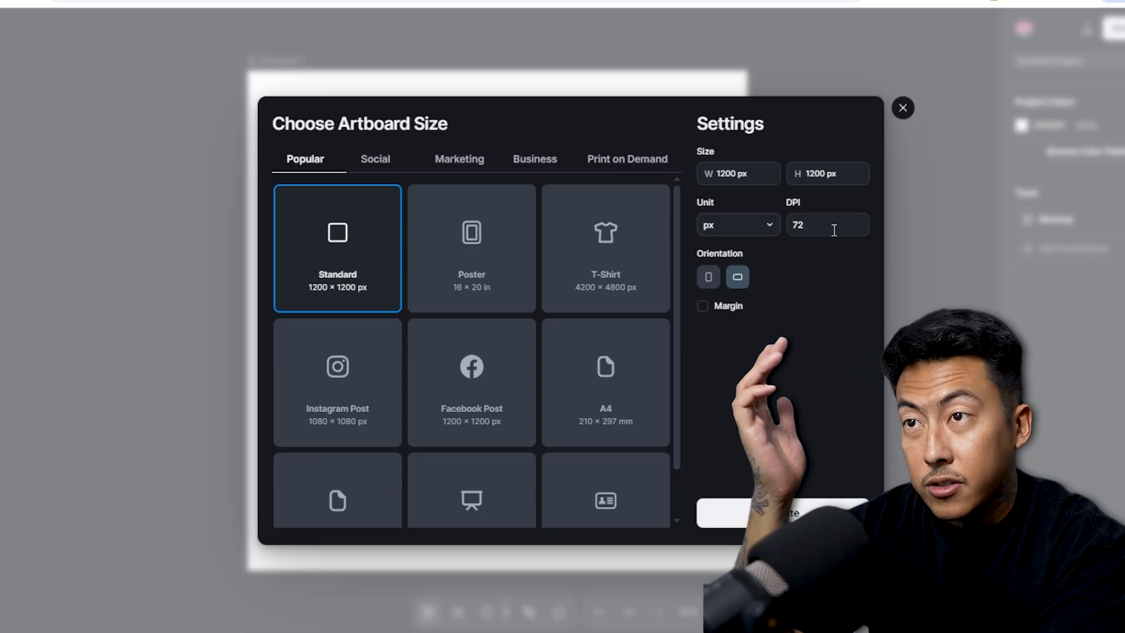
left_click(808, 513)
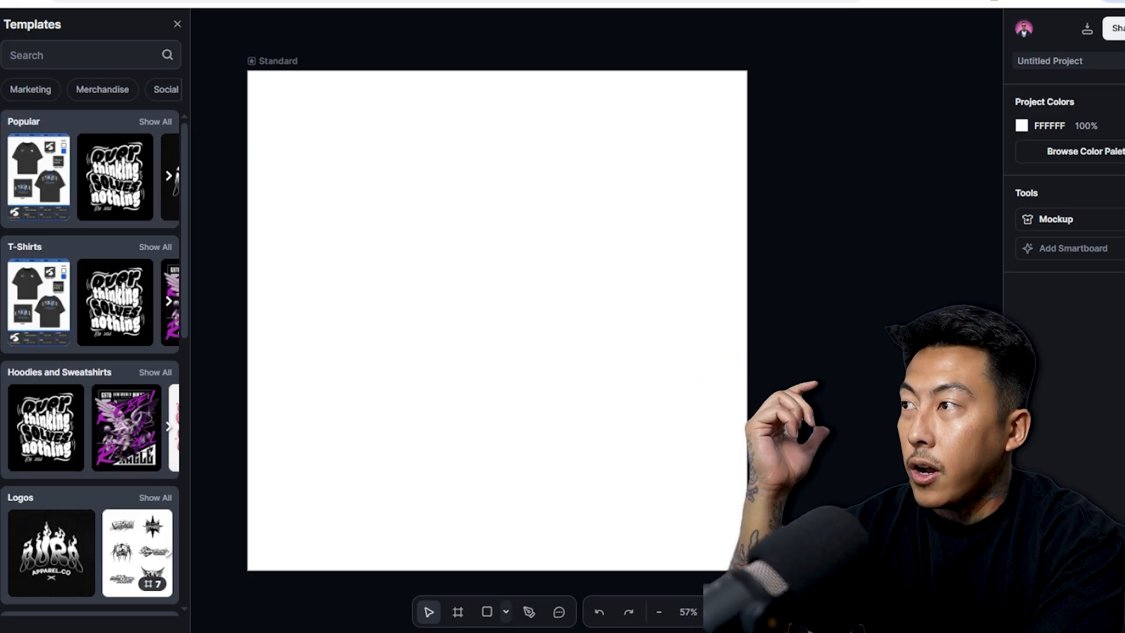
Add the "Summer Trends" paragraph preset to the artboard and enlarge it to about 1382 × 729 px across the upper part.
left_click(1, 126)
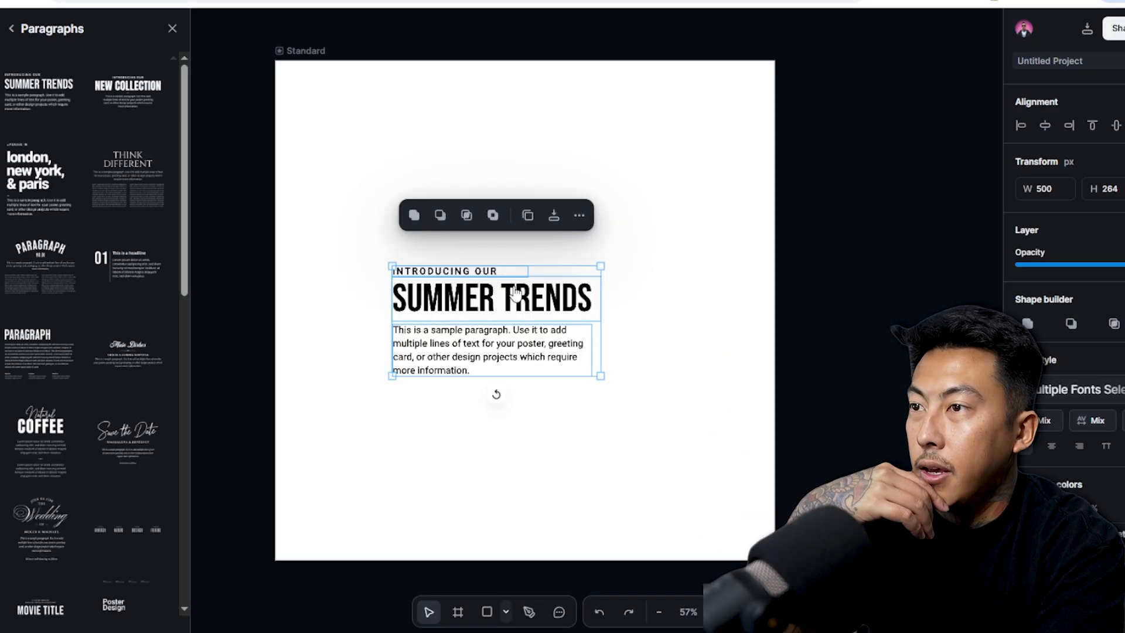
left_click_drag(486, 290, 433, 161)
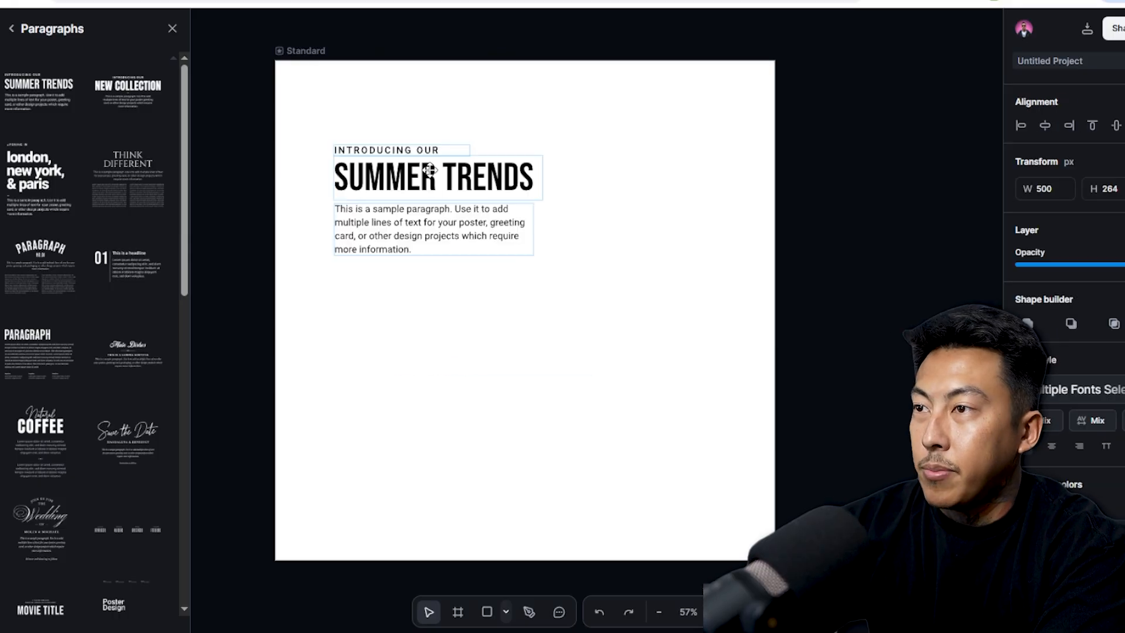
left_click_drag(515, 313, 902, 465)
left_click_drag(901, 152, 801, 206)
left_click_drag(551, 300, 536, 208)
left_click_drag(785, 374, 866, 421)
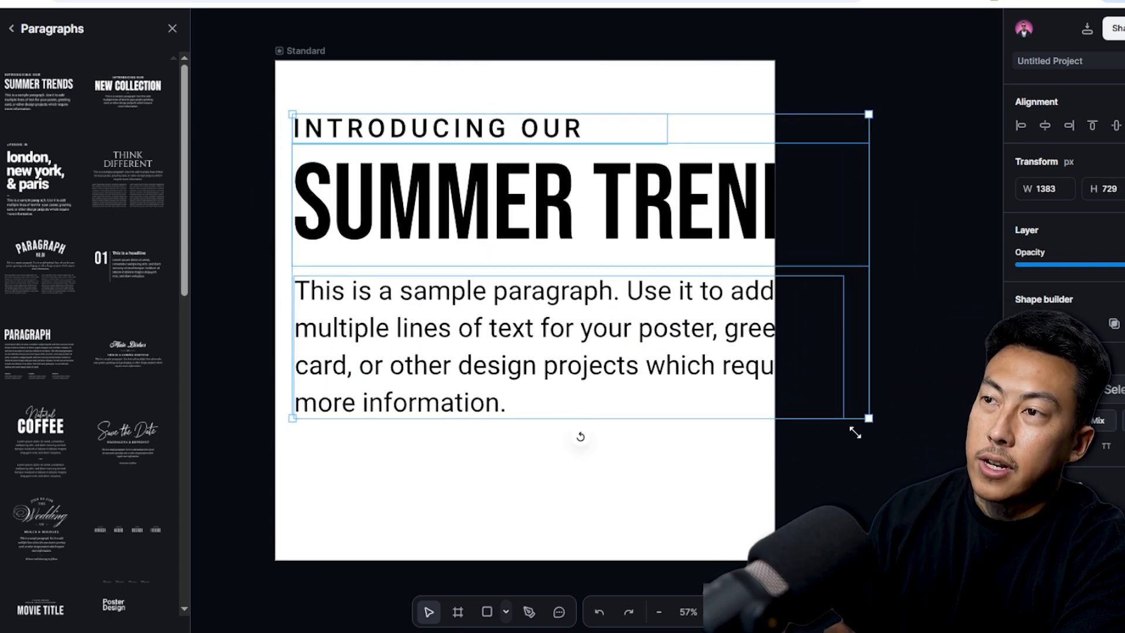
left_click_drag(607, 207, 570, 198)
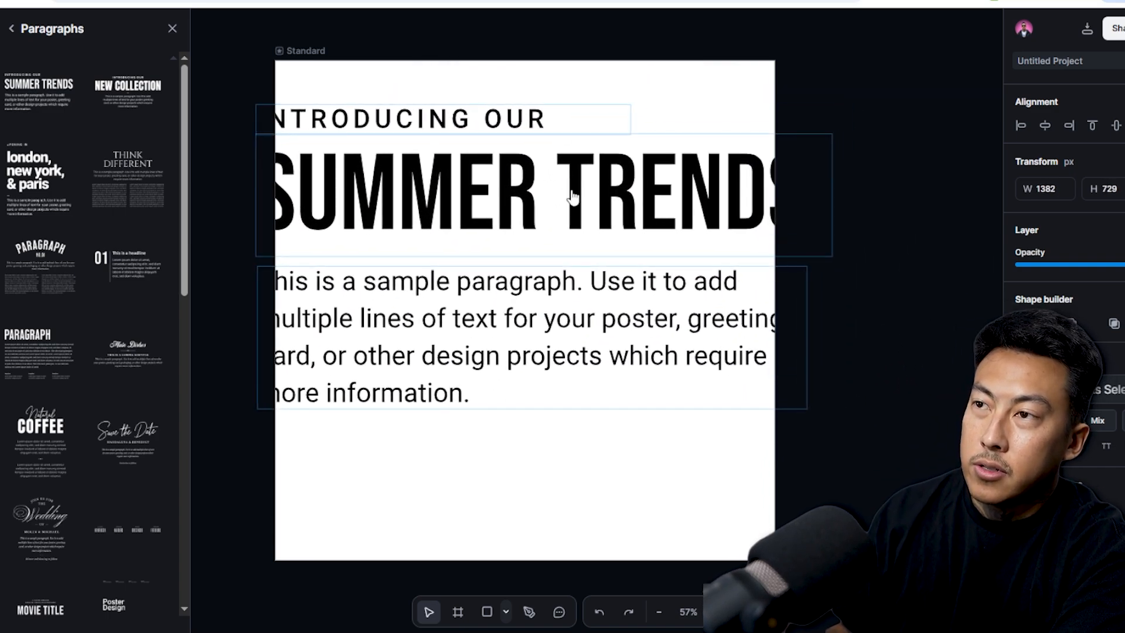
Inspect the edges of the enlarged letters, and read the Google overview on vector versus raster graphics.
scroll(597, 198, "up", 8)
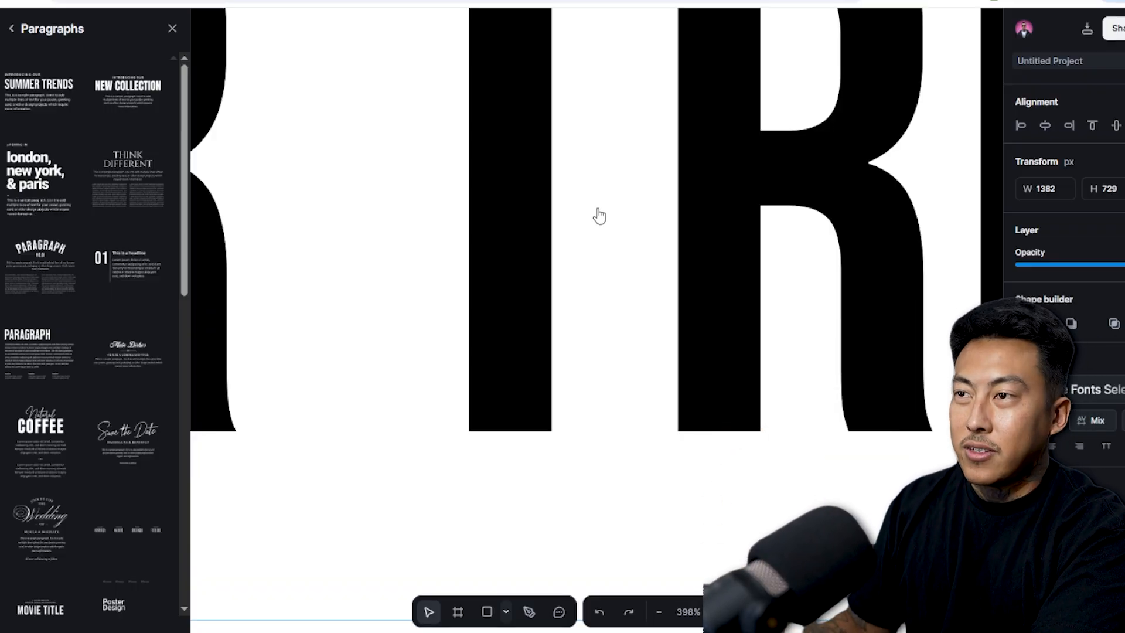
scroll(555, 204, "down", 5)
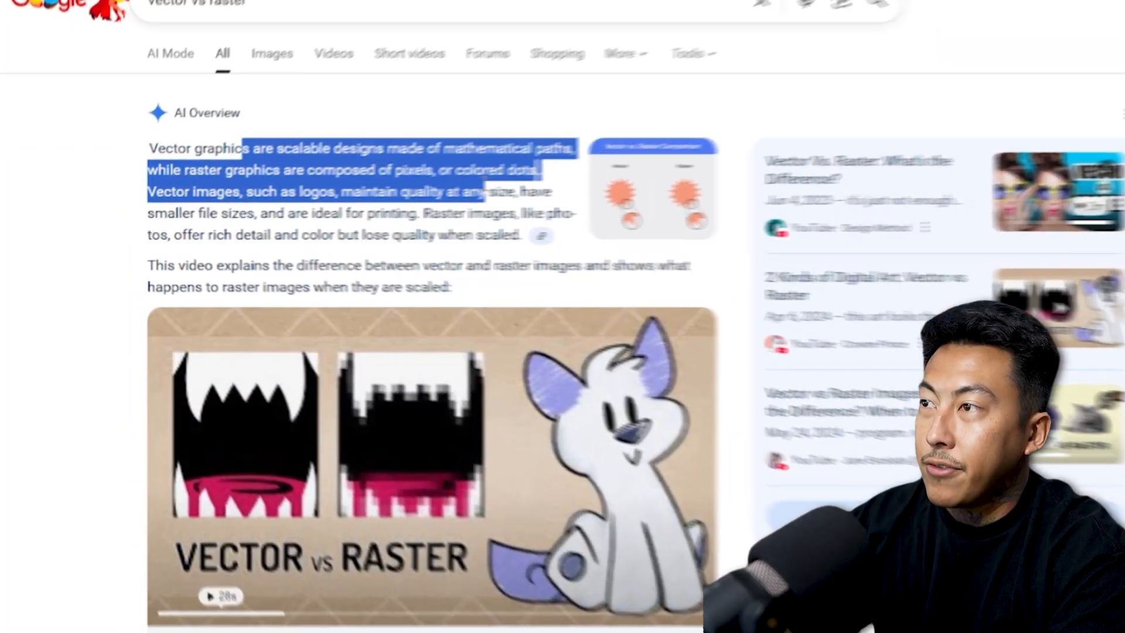
left_click_drag(505, 170, 194, 149)
left_click(464, 165)
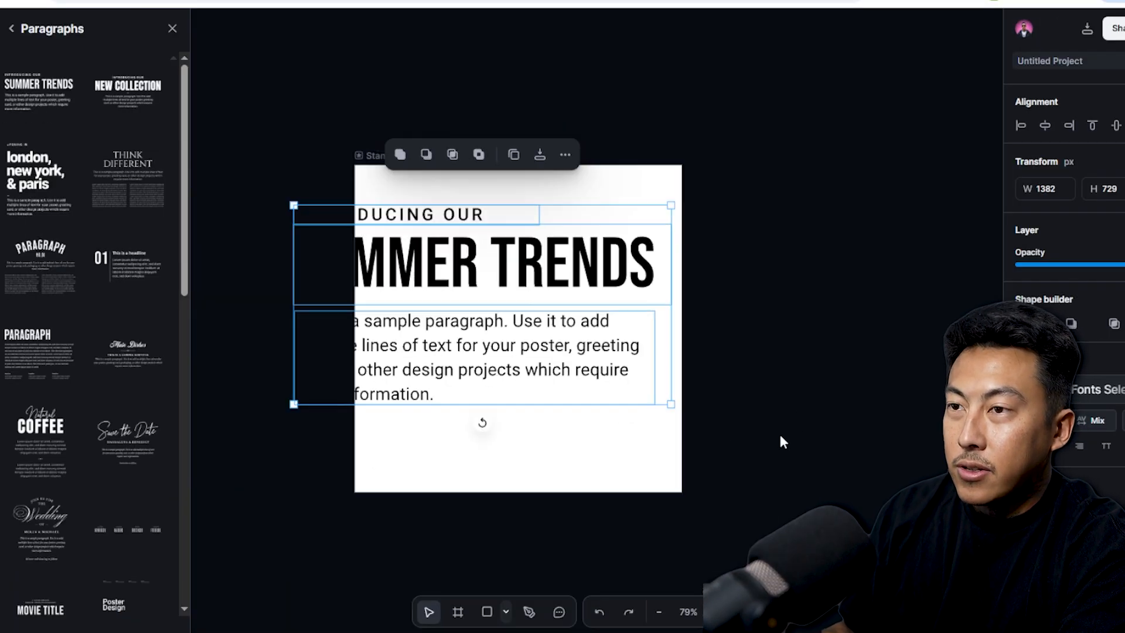
Shrink the "Summer Trends" text block to about 680 × 359 px and place it in the artboard's upper-left corner.
left_click_drag(668, 402, 390, 254)
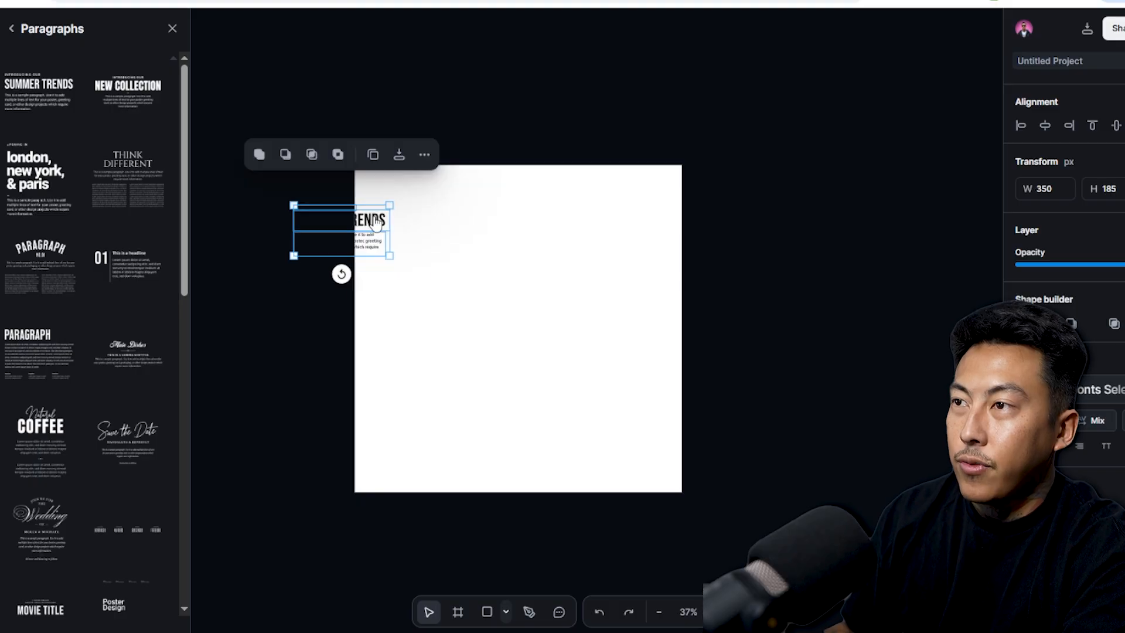
left_click_drag(374, 215, 653, 171)
scroll(496, 262, "up", 3)
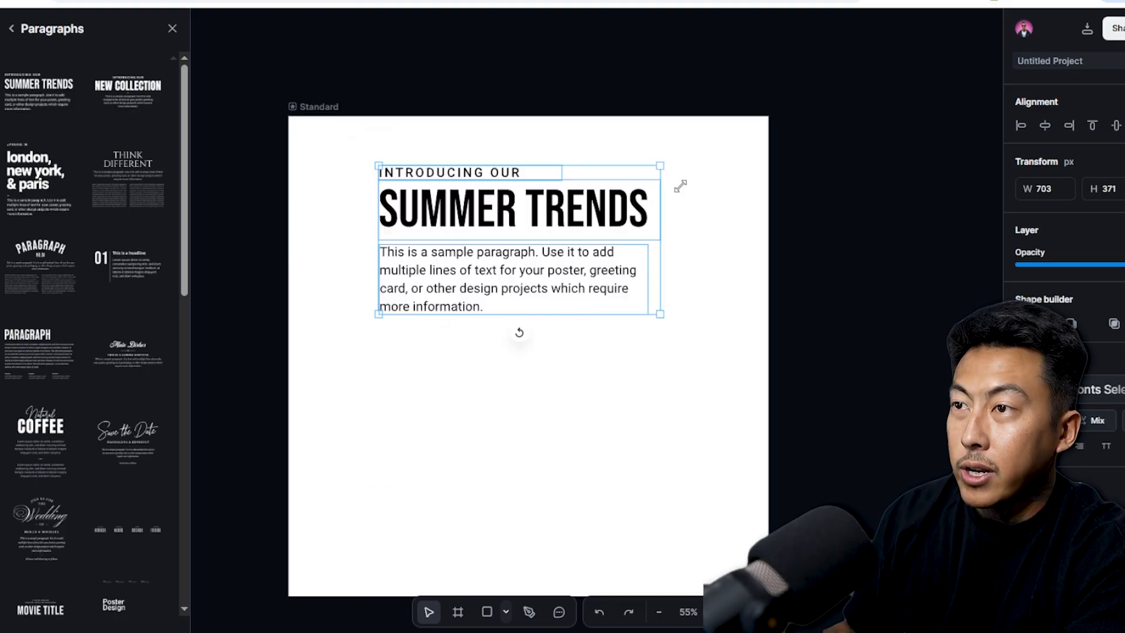
left_click_drag(534, 229, 452, 186)
right_click(452, 182)
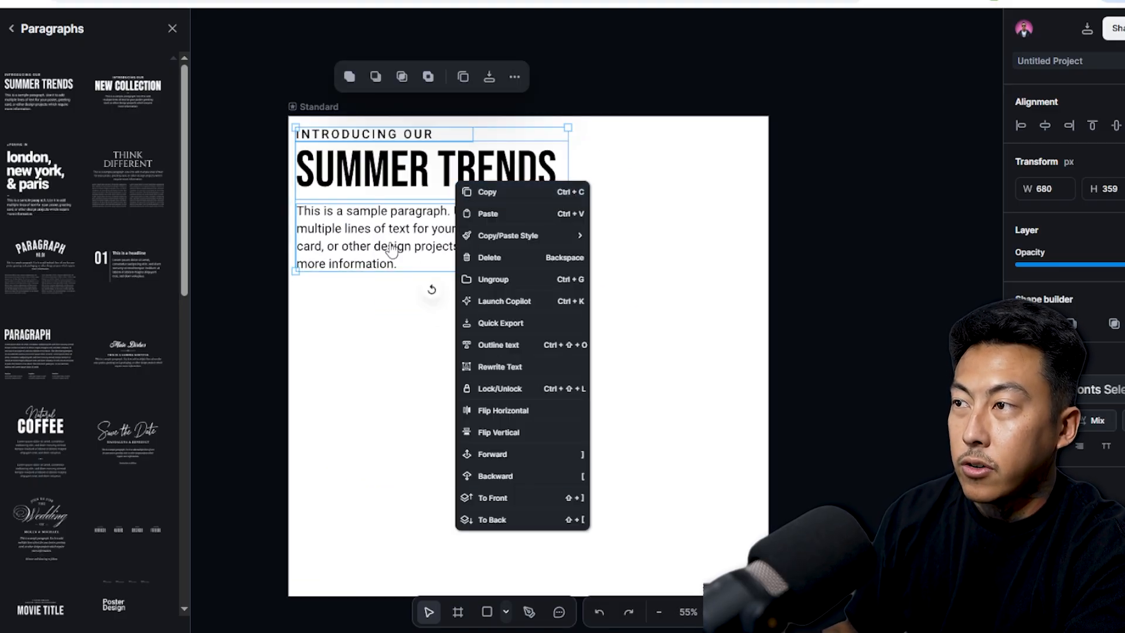
left_click(372, 264)
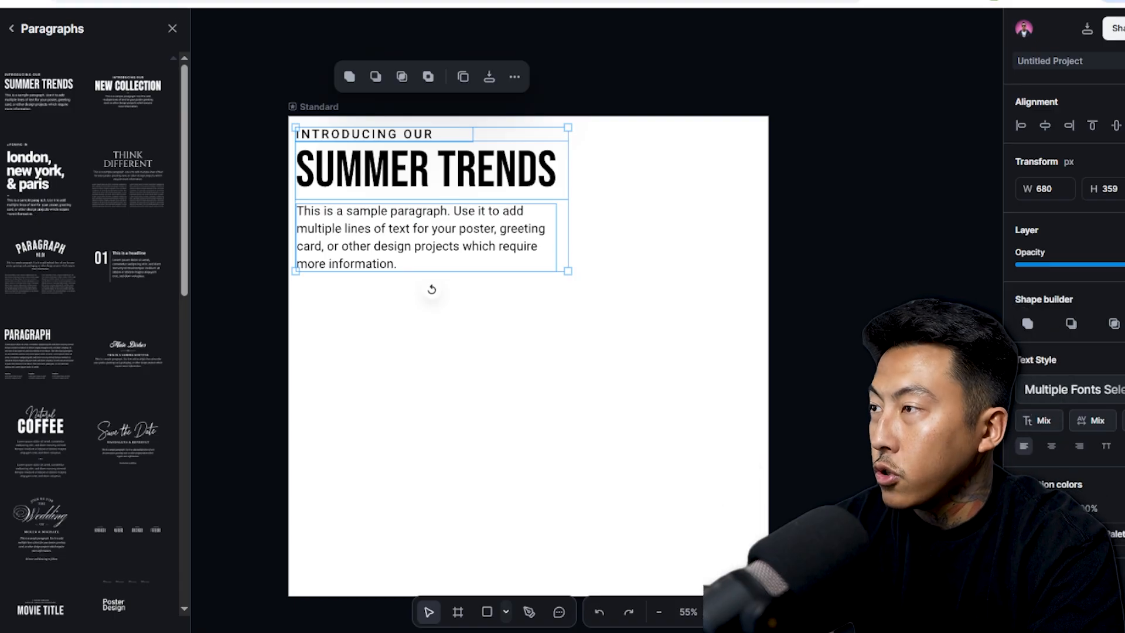
Add a basic square and a basic circle to the design, and round the square's corners to about 71 px.
left_click(0, 149)
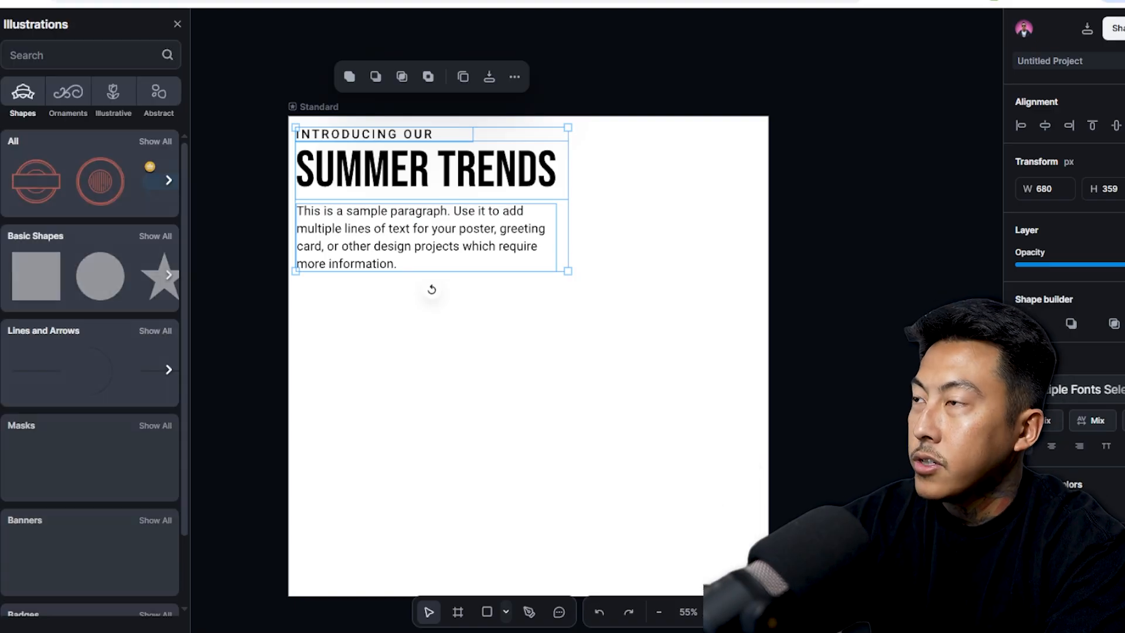
left_click(35, 283)
left_click(101, 283)
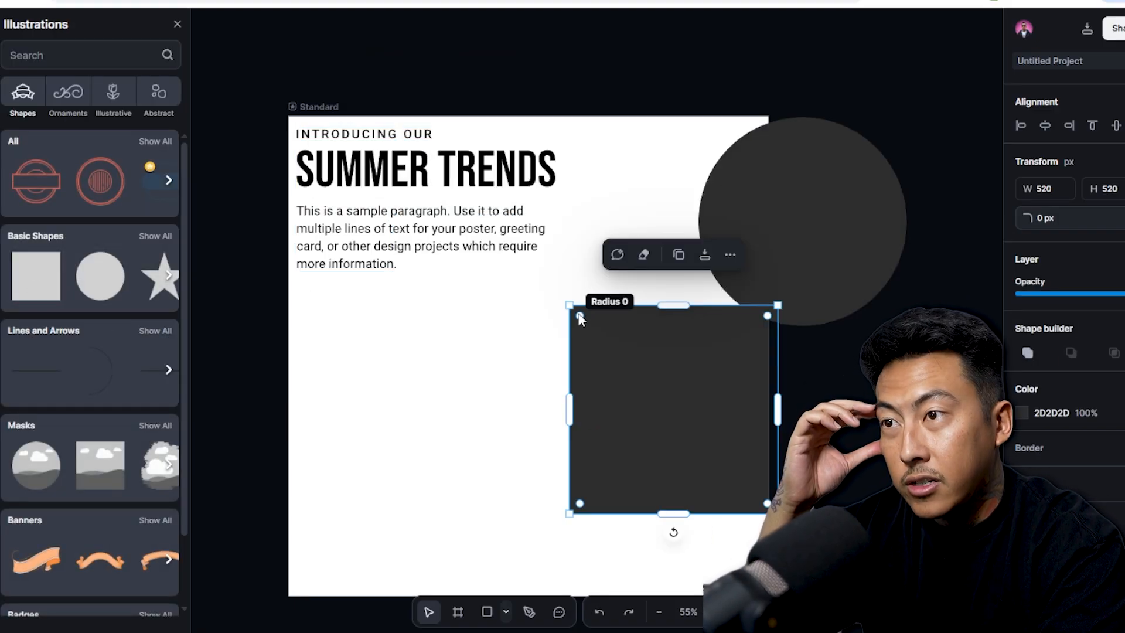
mouse_move(581, 318)
left_mouse_down()
mouse_move(672, 404)
mouse_move(596, 332)
left_mouse_up()
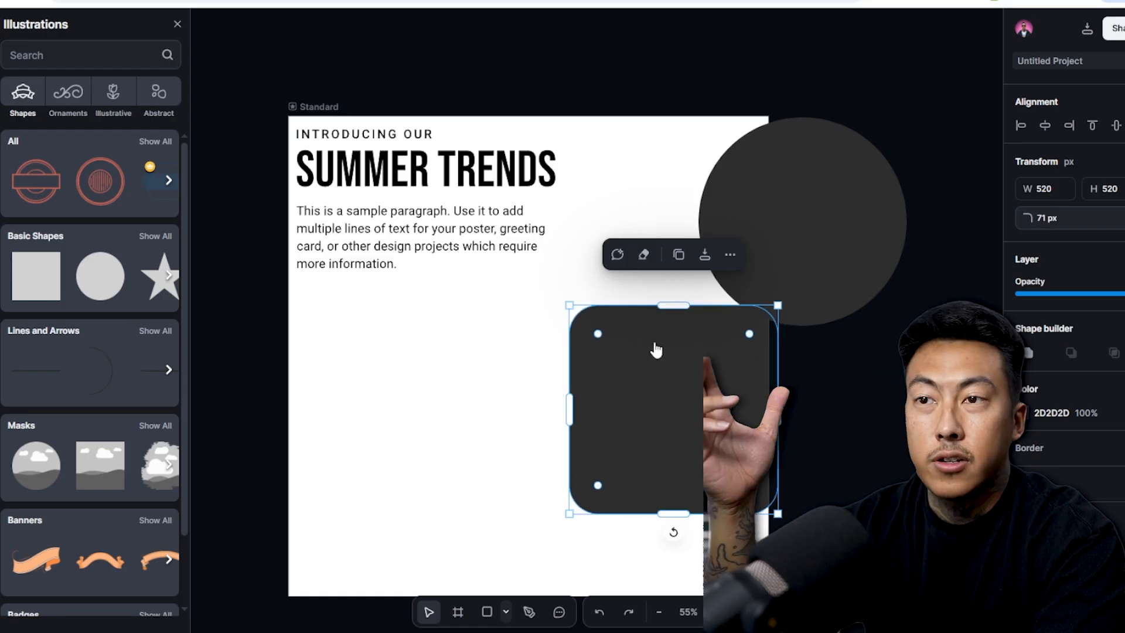
Squash the circle into a flat ellipse above the rounded square, and delete both shapes from the design.
left_click(783, 258)
left_click_drag(803, 327, 708, 183)
left_click(693, 368)
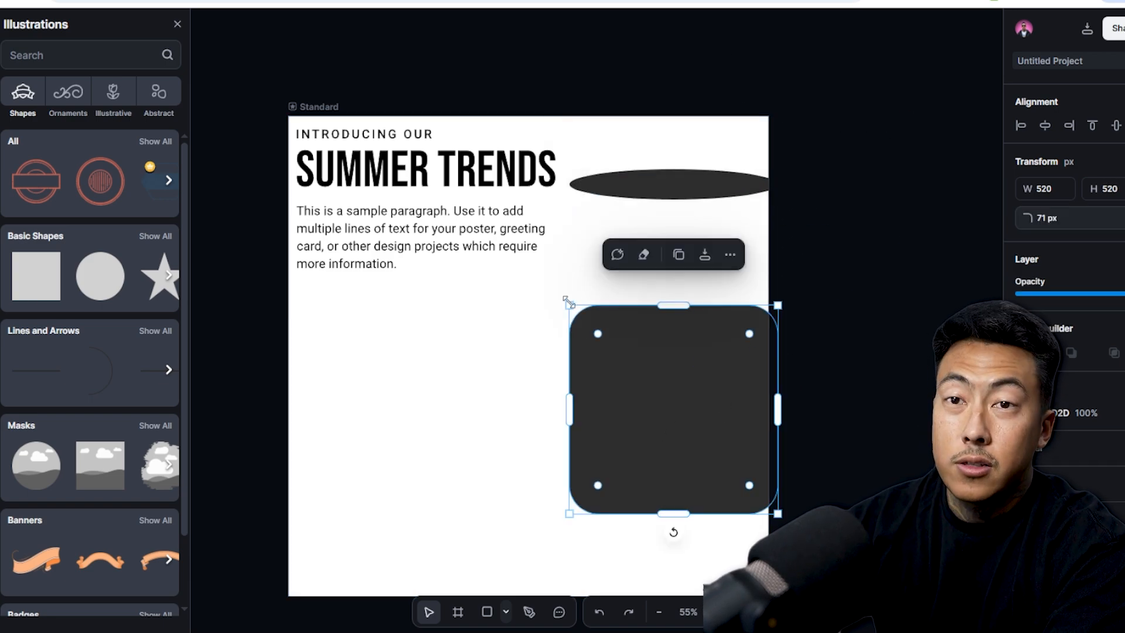
mouse_move(569, 302)
left_mouse_down()
mouse_move(553, 344)
mouse_move(580, 315)
left_mouse_up()
key("Delete")
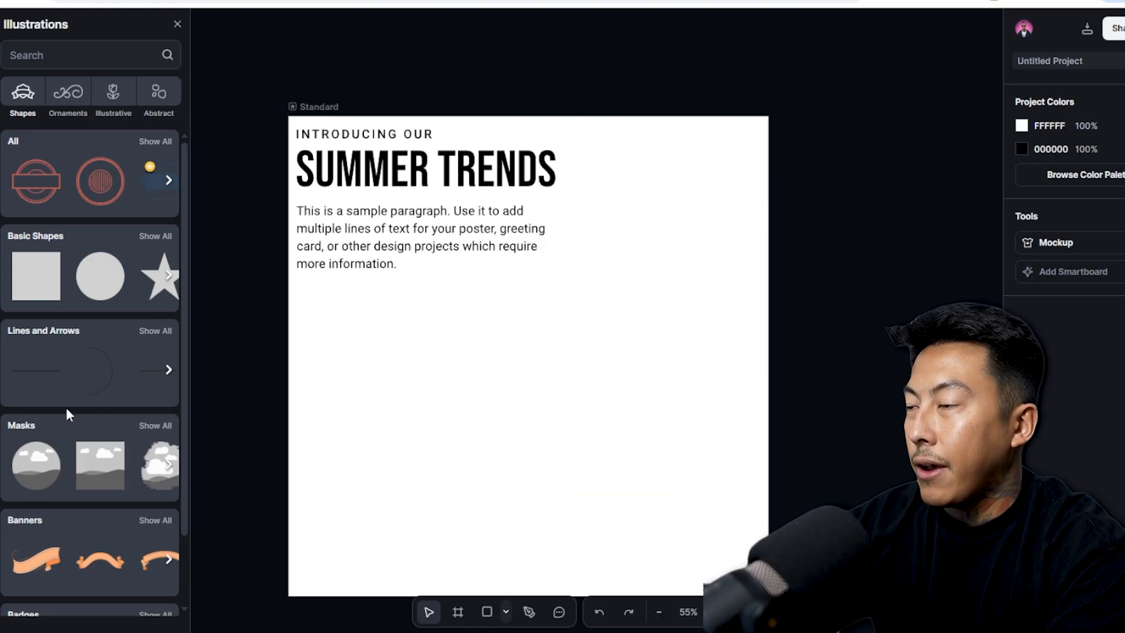
Add a square image mask, enlarge it to about 648 × 648 px and position it in the artboard's lower-right area.
scroll(76, 407, "down", 3)
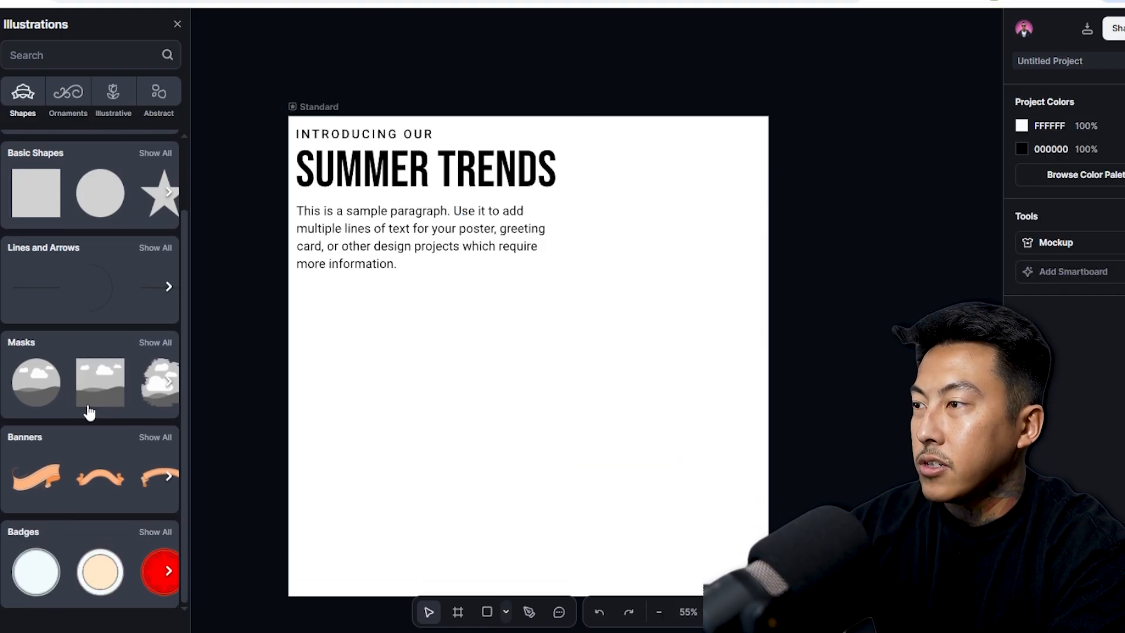
left_click(112, 389)
left_click_drag(495, 329, 554, 405)
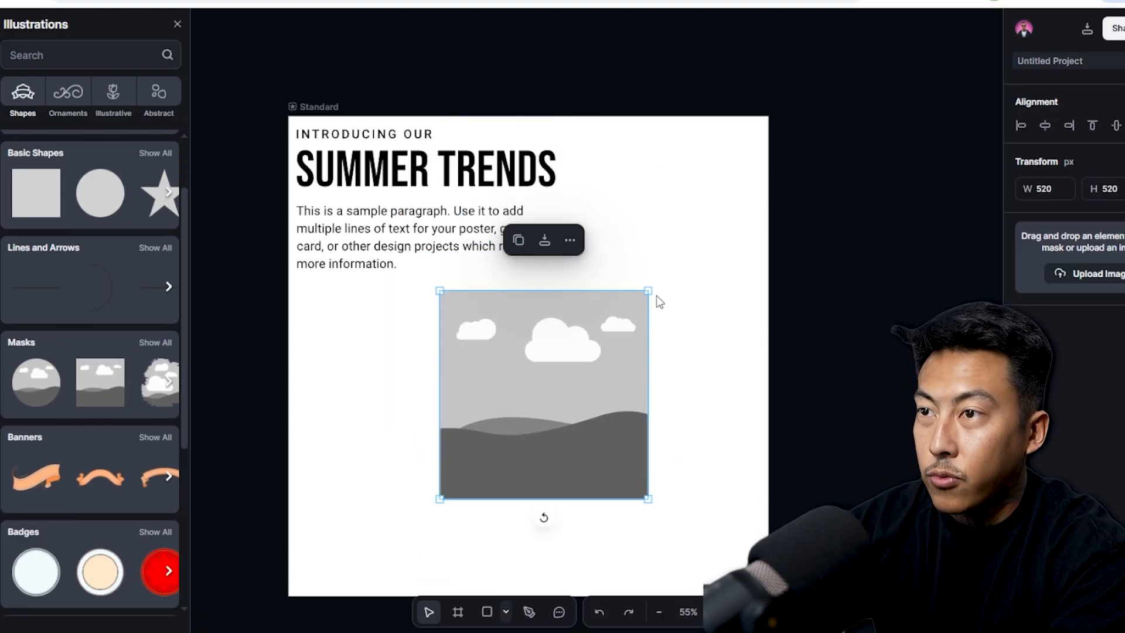
left_click_drag(659, 292, 697, 238)
left_click_drag(519, 397, 551, 420)
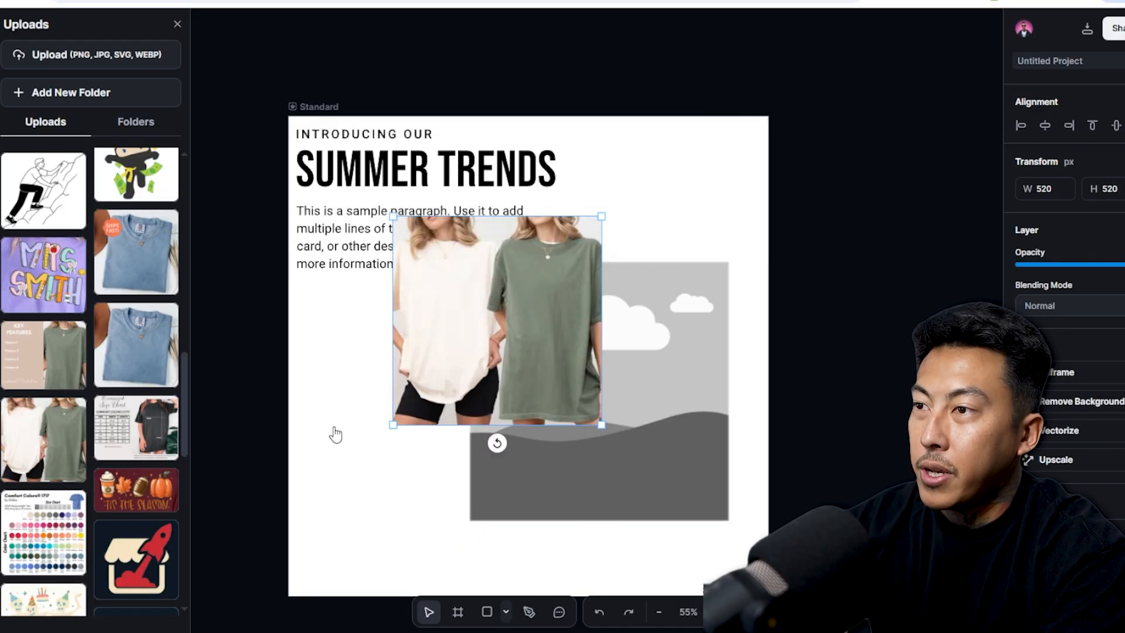
Place the uploaded photo of the white and green T-shirts inside the square mask so it fills the frame.
left_click_drag(334, 432, 160, 554)
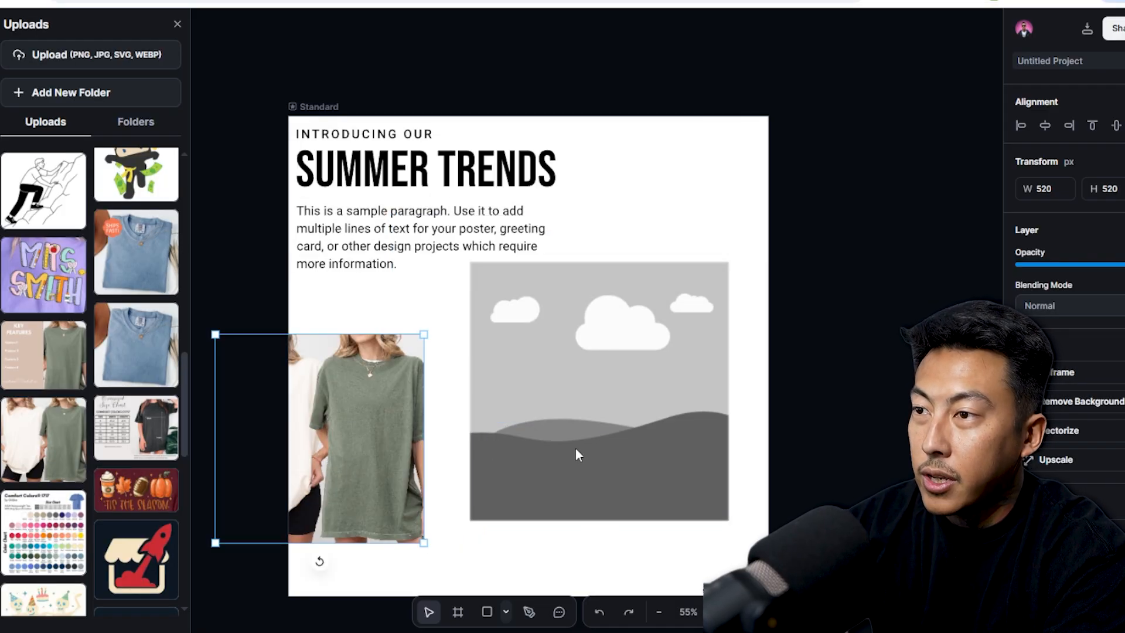
left_click_drag(590, 409, 673, 415)
left_click(648, 400)
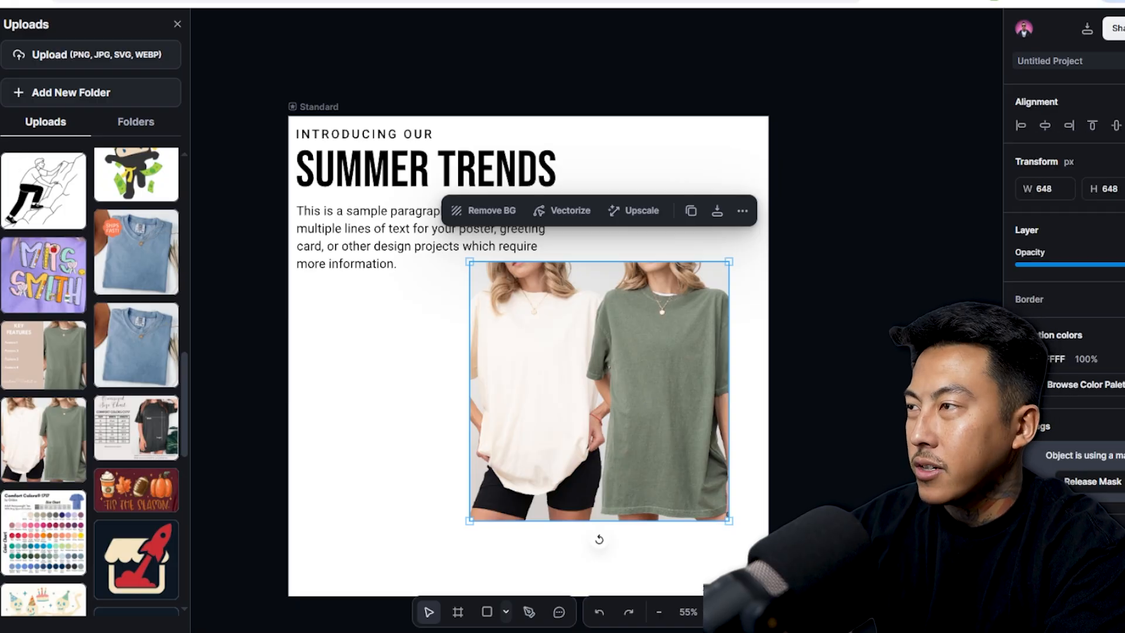
Check the image library, and delete the masked T-shirt photo from the artboard.
left_click(1, 178)
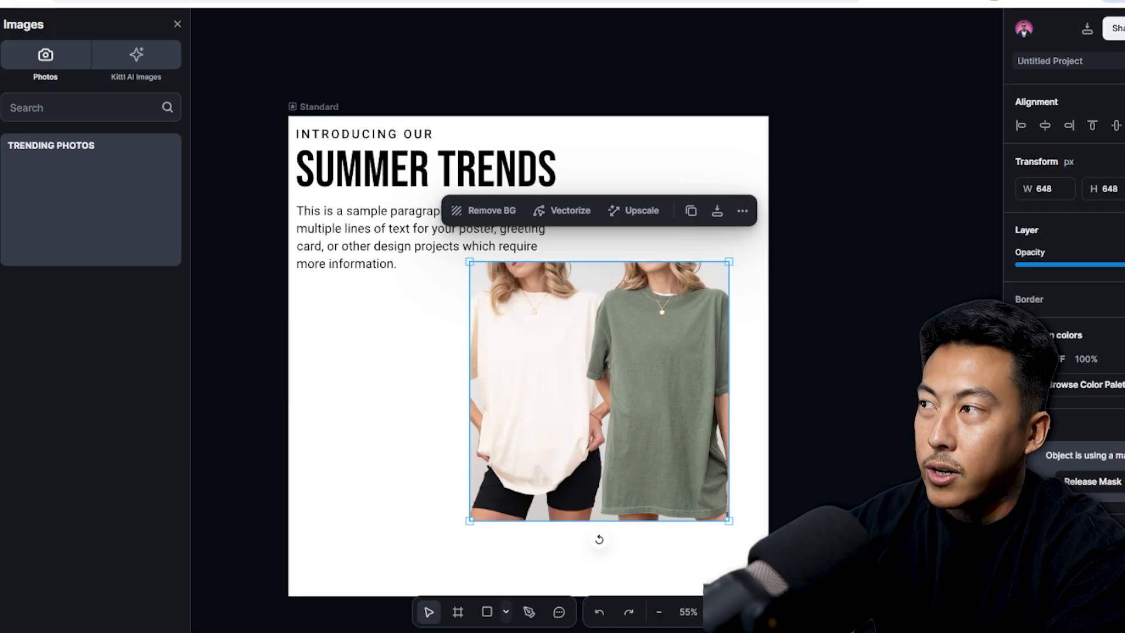
left_click(1, 146)
left_click_drag(35, 465, 681, 395)
key("Delete")
Browse the shape categories from banners to comic components, and search the illustrations for "banner".
scroll(109, 375, "down", 10)
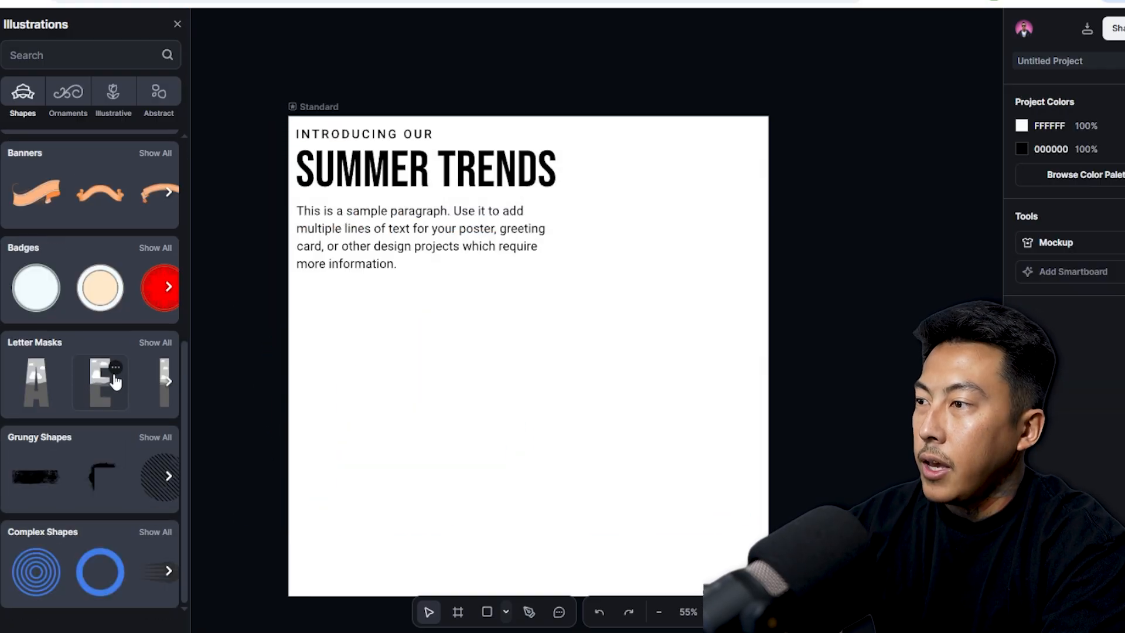
scroll(76, 331, "up", 6)
scroll(74, 331, "down", 10)
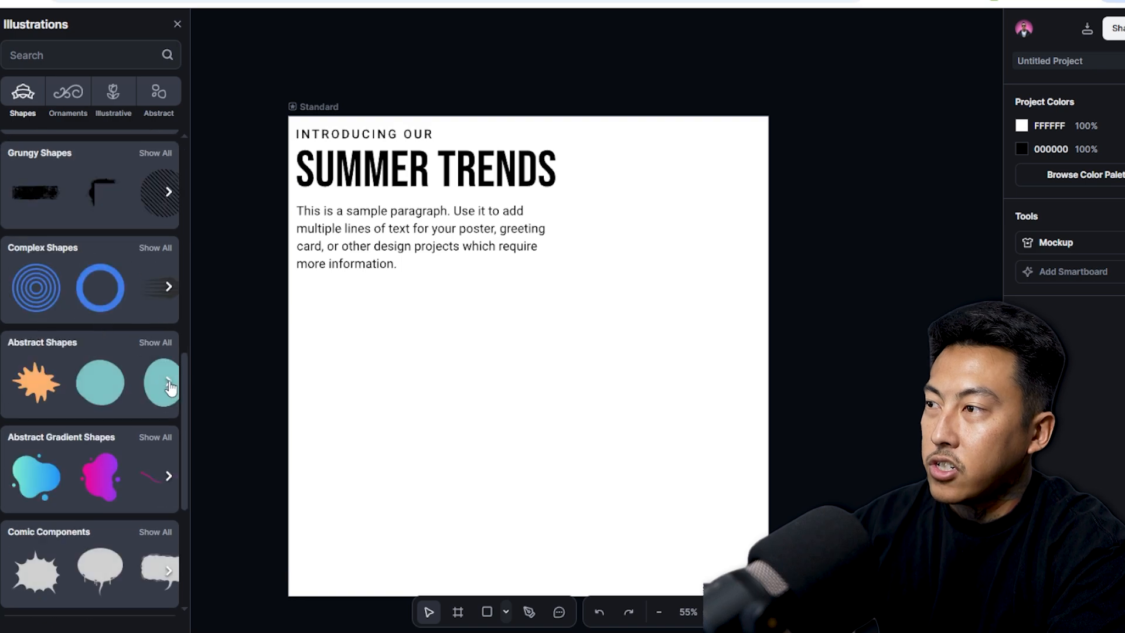
left_click(80, 56)
type("banner")
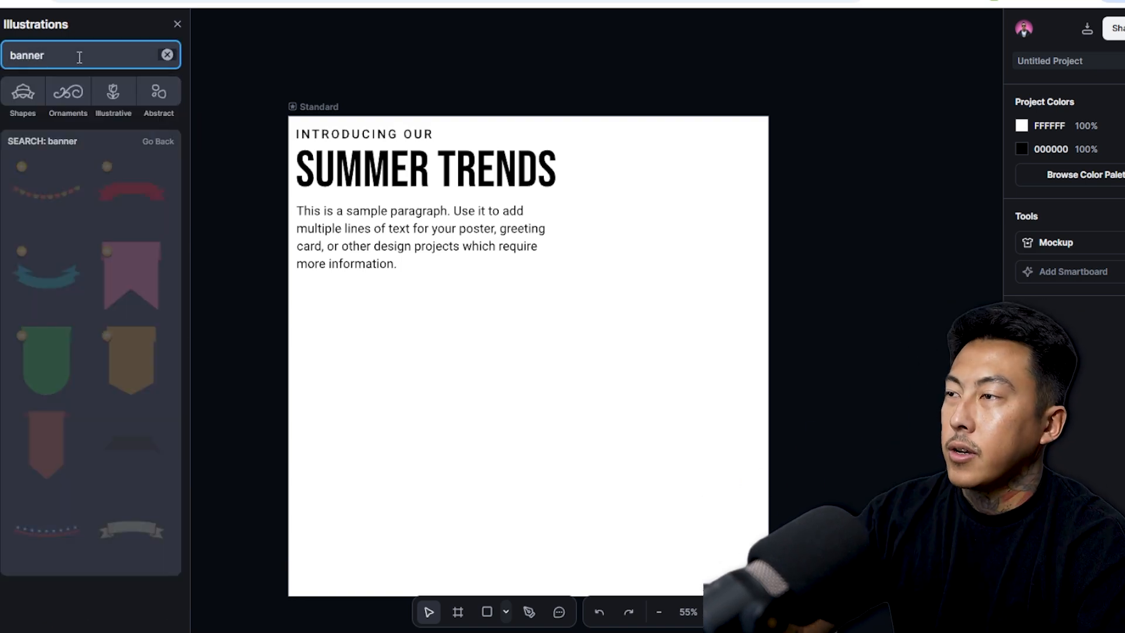
scroll(73, 357, "down", 3)
scroll(70, 367, "down", 10)
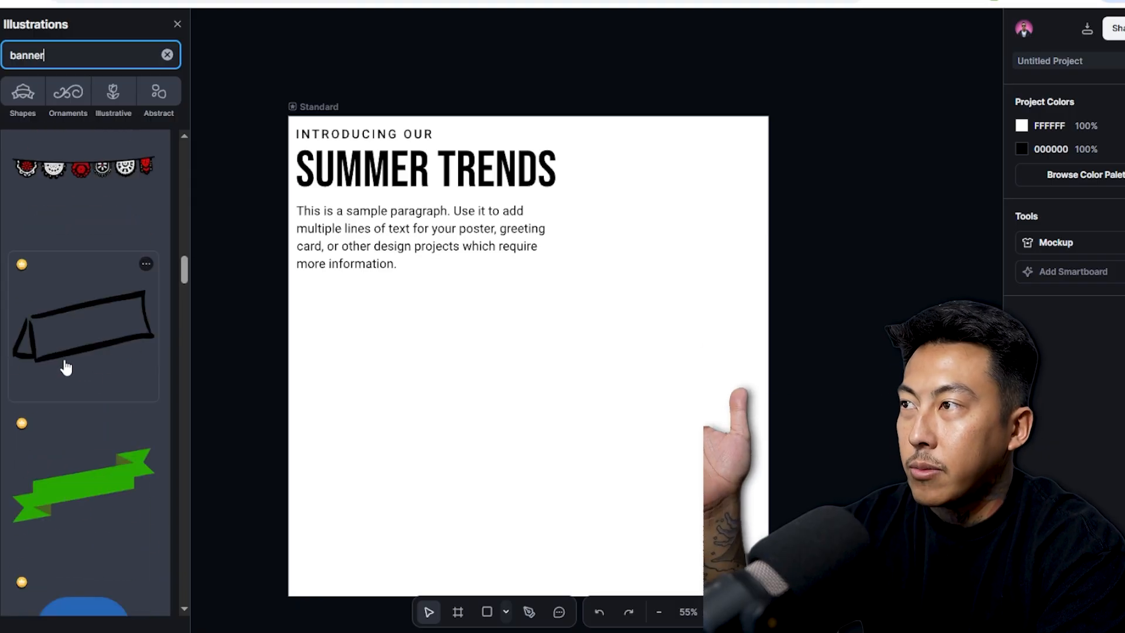
scroll(79, 266, "down", 8)
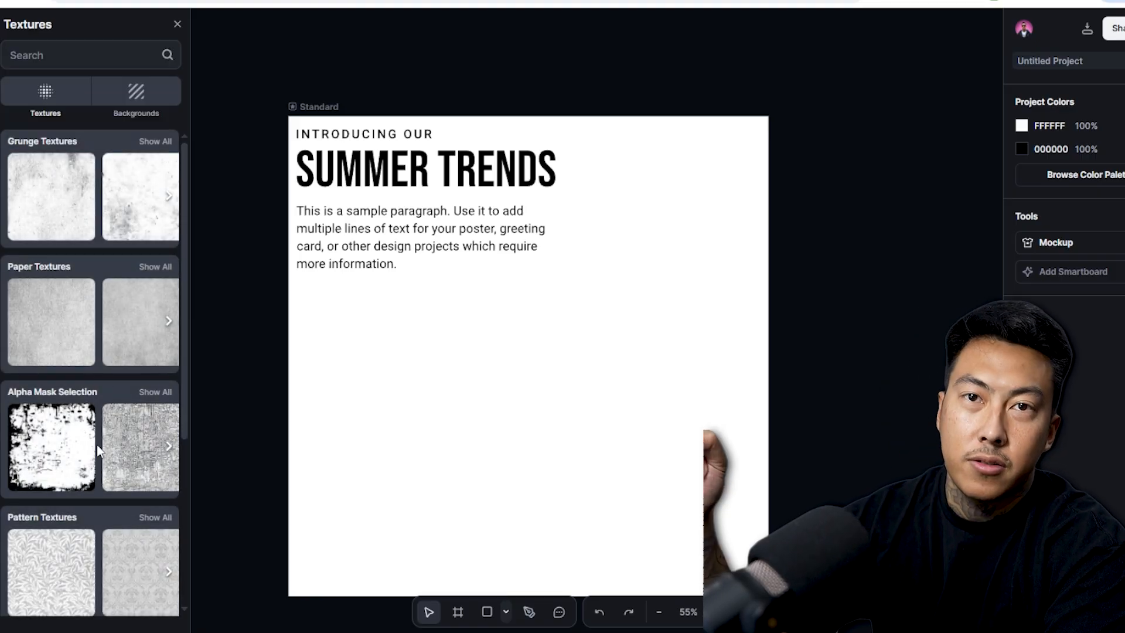
Apply a grunge texture to the artboard and set its background color to gray 757575.
left_click(51, 209)
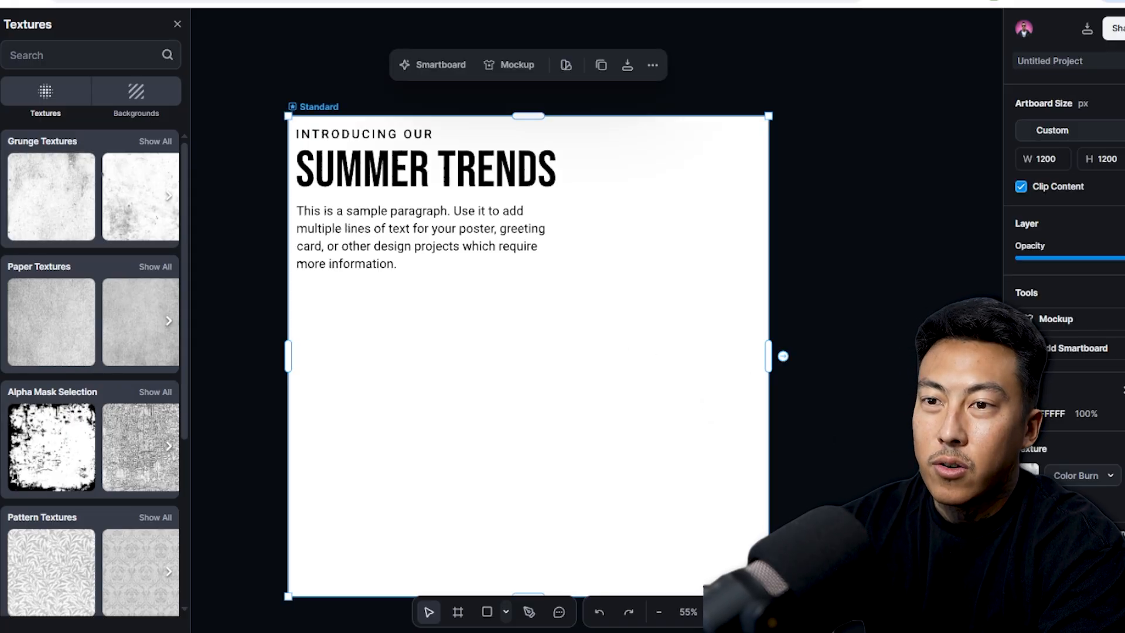
scroll(1063, 263, "down", 2)
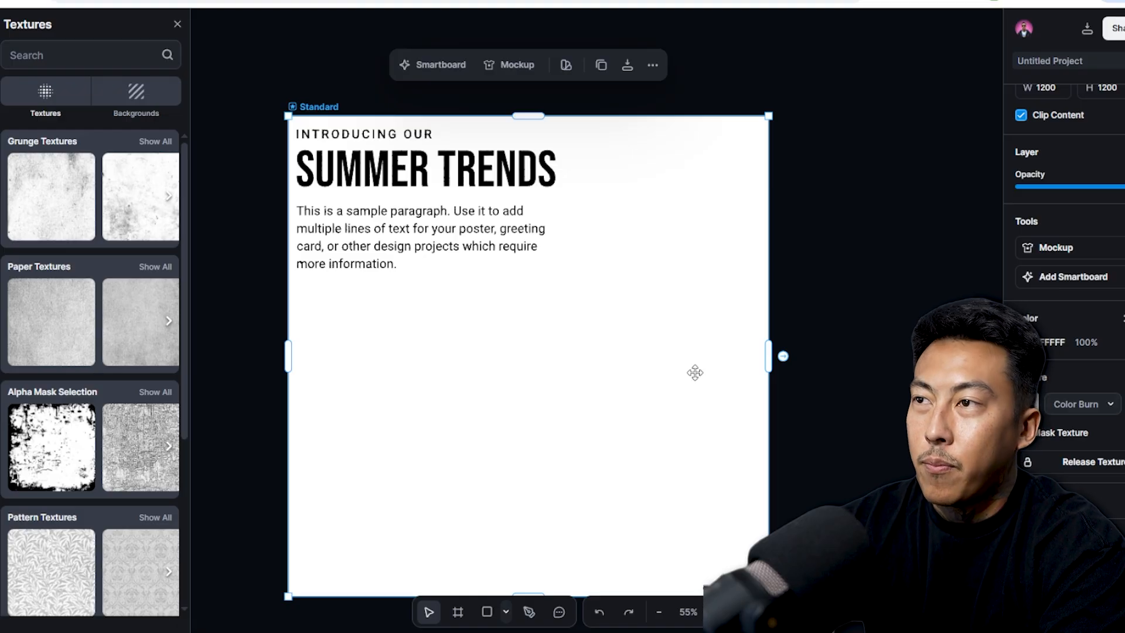
left_click(1, 106)
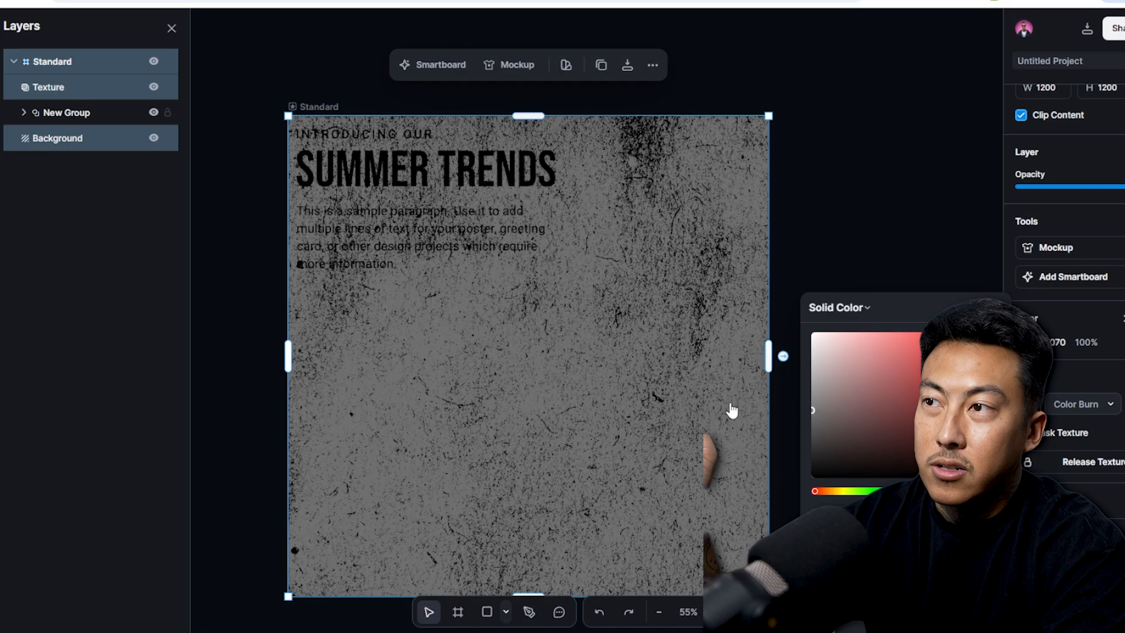
left_click_drag(730, 409, 678, 409)
left_click(779, 229)
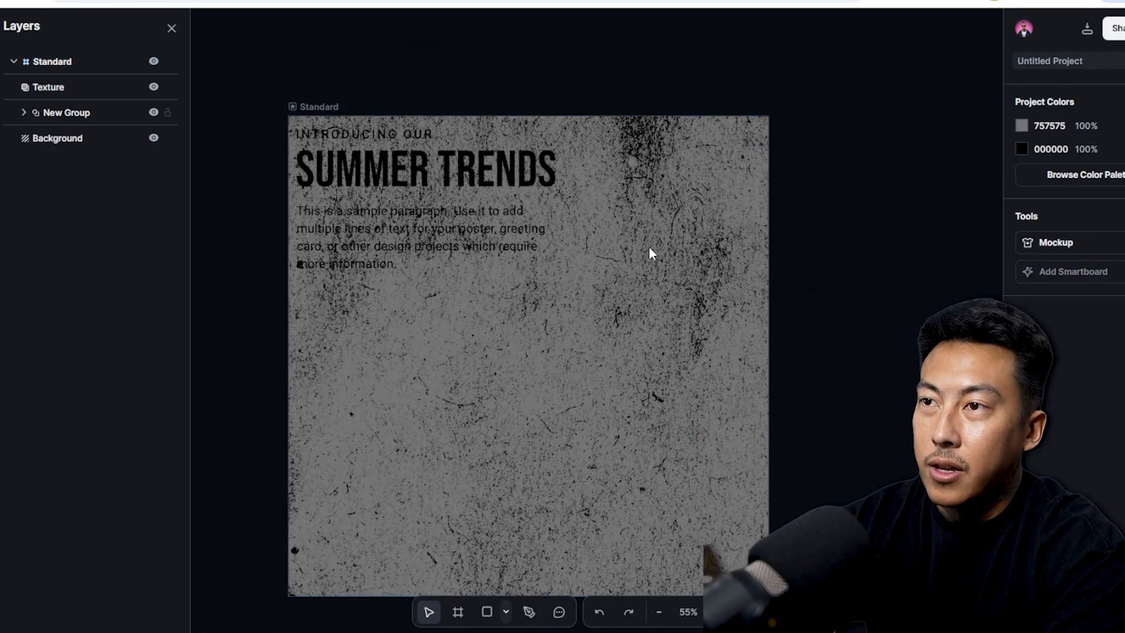
Nudge the "Summer Trends" text block slightly inward from the artboard's upper-left corner.
left_click(310, 106)
mouse_move(422, 170)
left_mouse_down()
mouse_move(453, 190)
mouse_move(430, 178)
left_mouse_up()
Like the "Flip Our Brand | Community Challenge" template, and review the liked items, brand kits and uploads in the project.
left_click(1, 284)
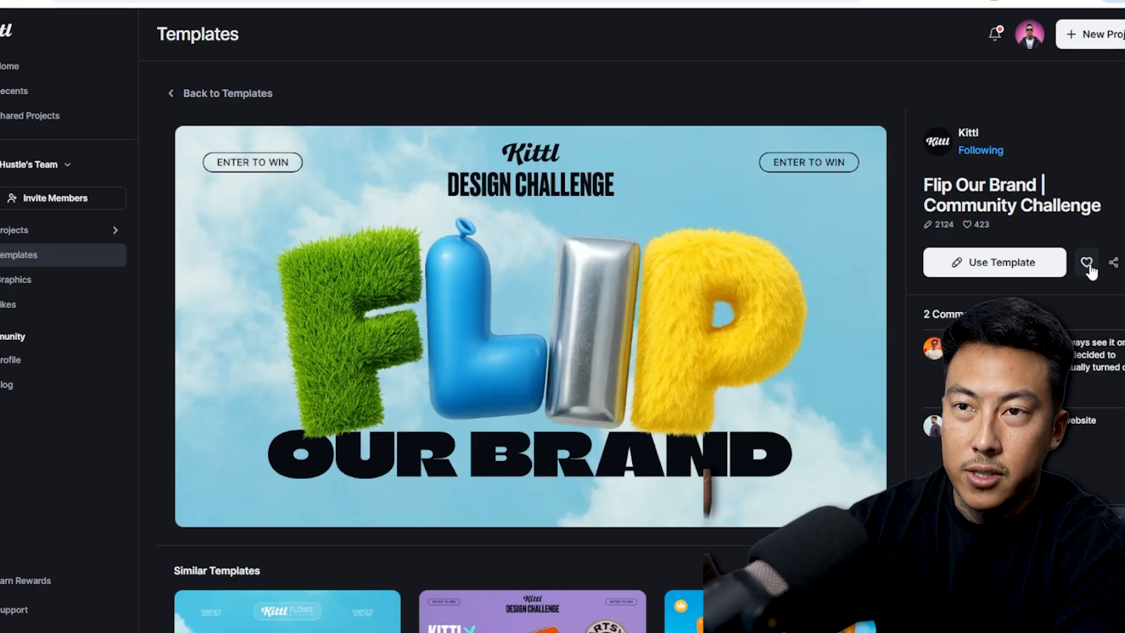
scroll(392, 185, "down", 7)
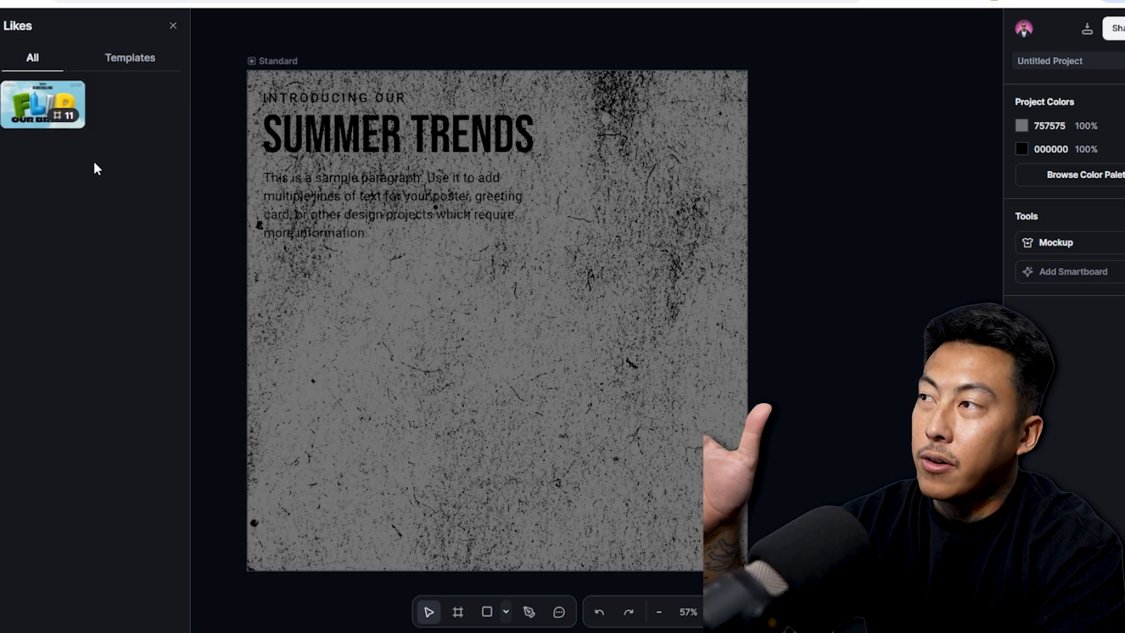
left_click(0, 351)
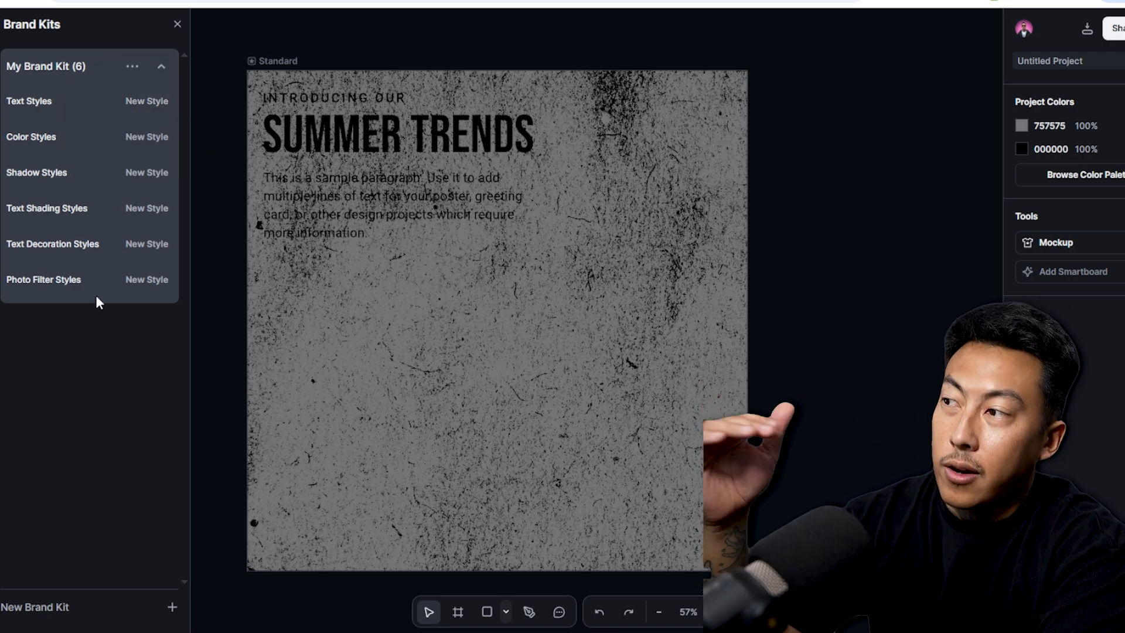
left_click(1, 321)
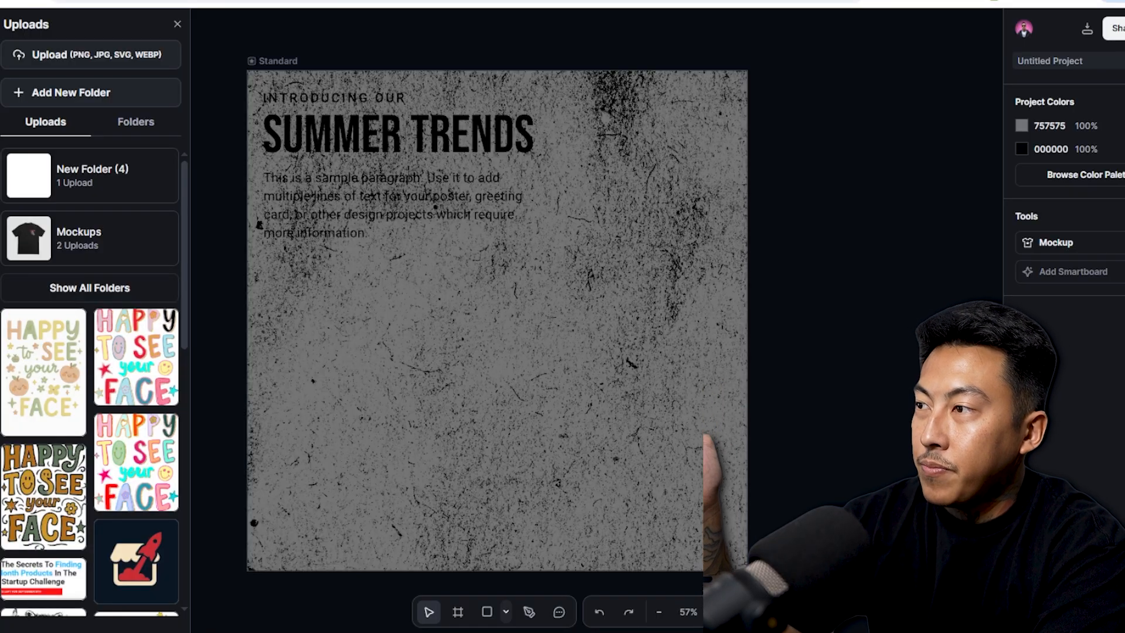
Fill the AI chat prompt with the elegant business card request for a minimal double-sided business-card mockup.
left_click(1, 352)
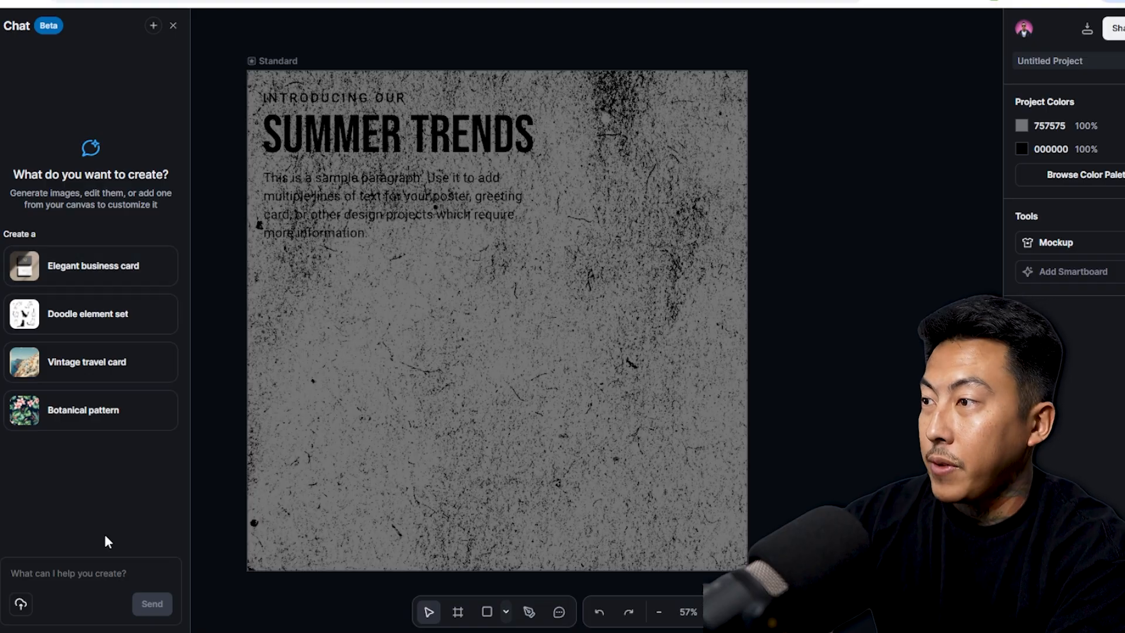
left_click(107, 591)
type("Design a minimal double-sided business-card mockup: front—white background with delicate serif initials in matte-gold foil; back—charcoal grey with centered contact placeholder in modern sans-serif; top-down lighting, realistic shadows, 300 dpi.")
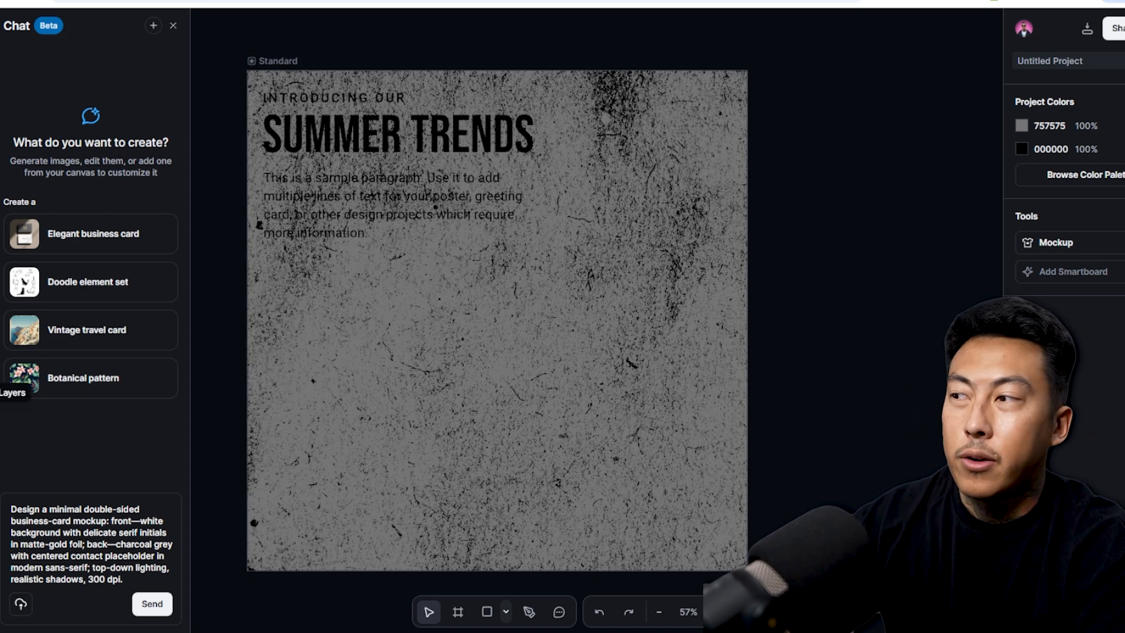
Expand the Standard artboard and its text group in the layer list to show the individual text layers.
left_click(11, 393)
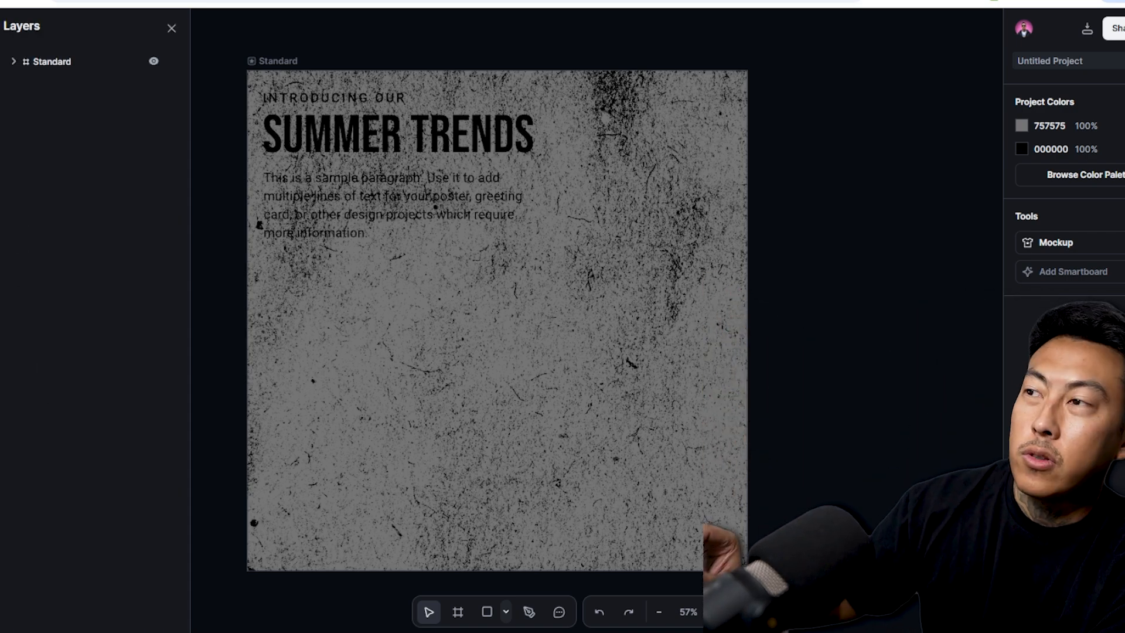
left_click(14, 62)
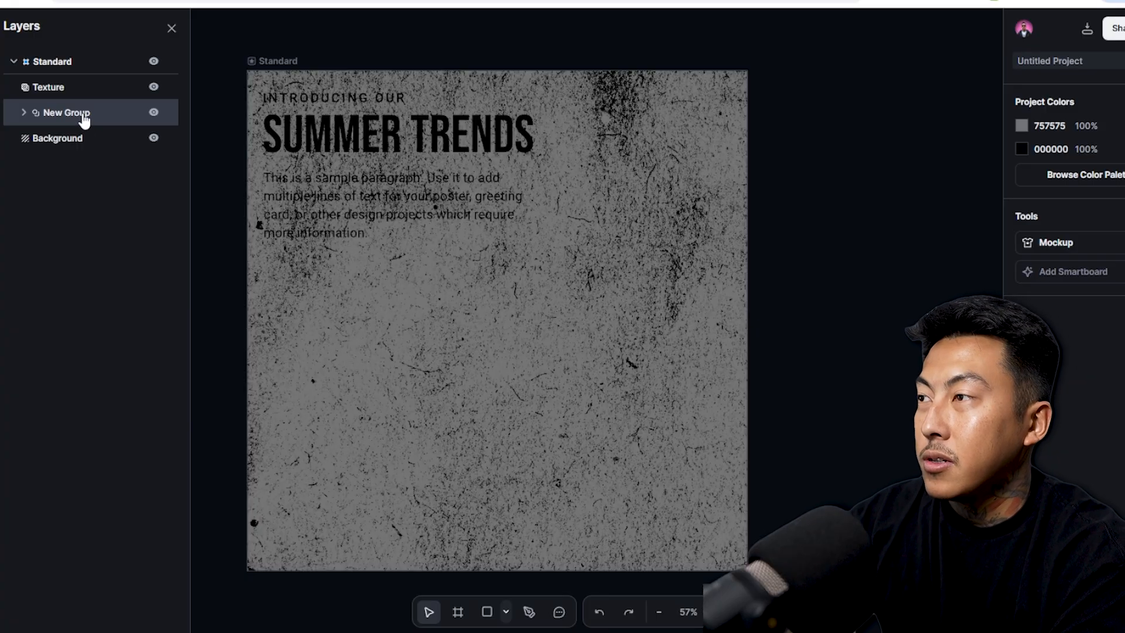
left_click(65, 117)
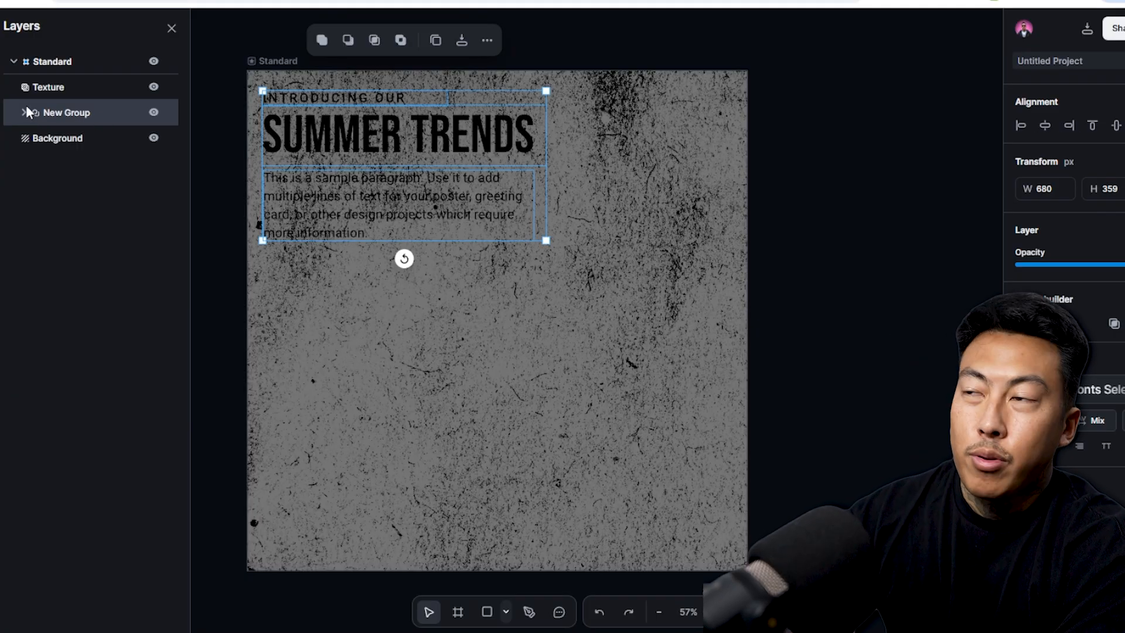
left_click(24, 112)
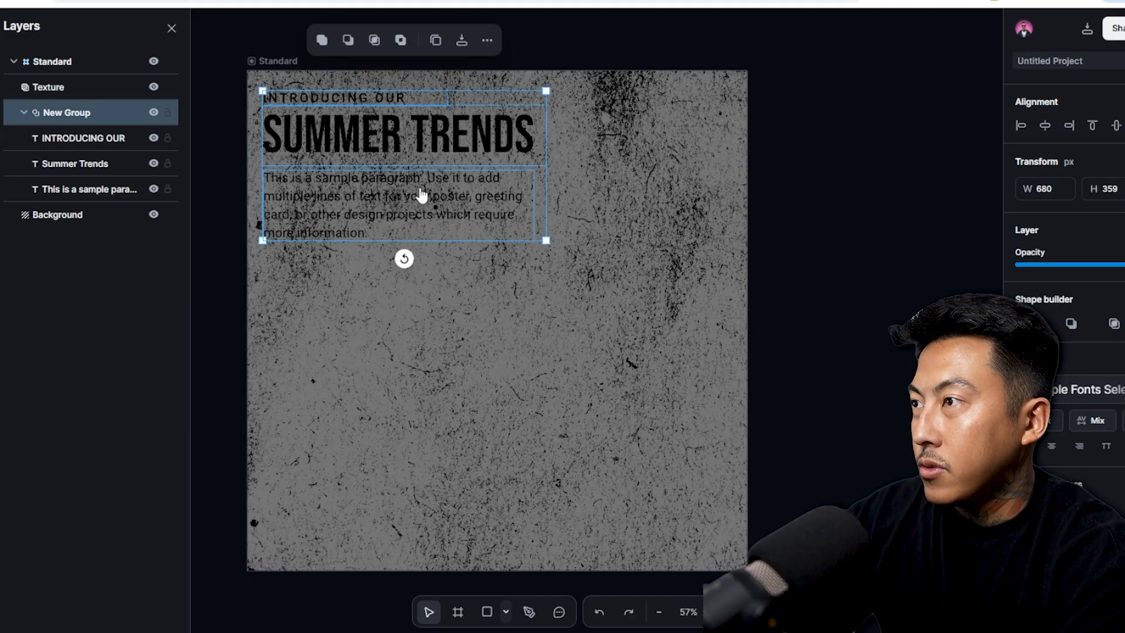
Duplicate the "Summer Trends" text group with a slight offset over the original, and color the copy red (FF0000).
left_click_drag(363, 130, 488, 167)
key("ctrl+v")
left_click(1025, 509)
left_click(984, 335)
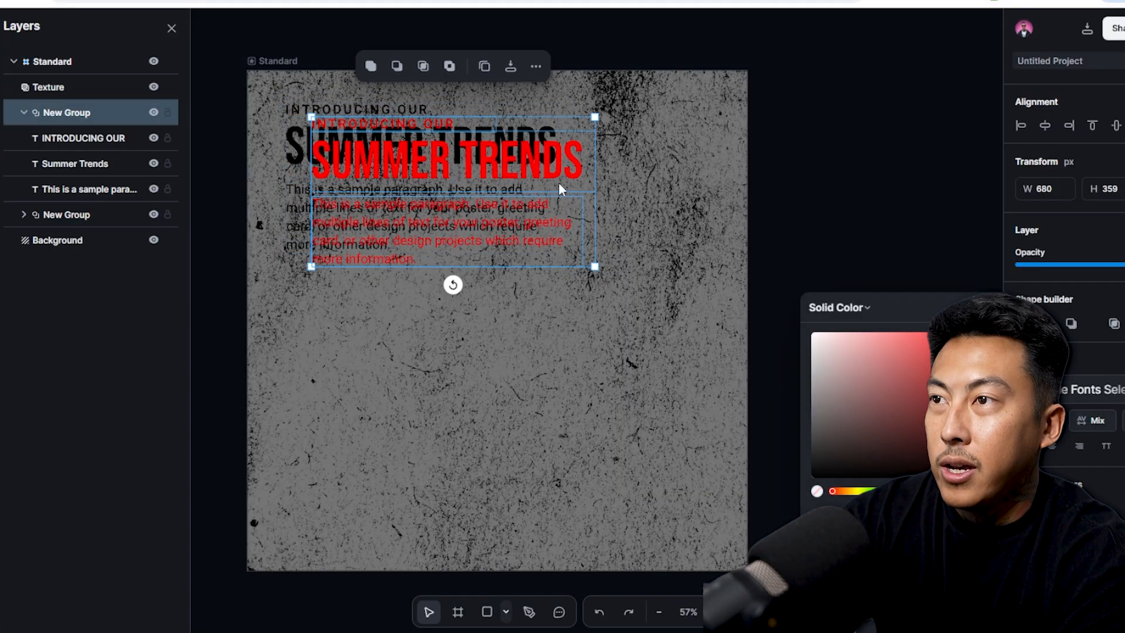
left_click(559, 179)
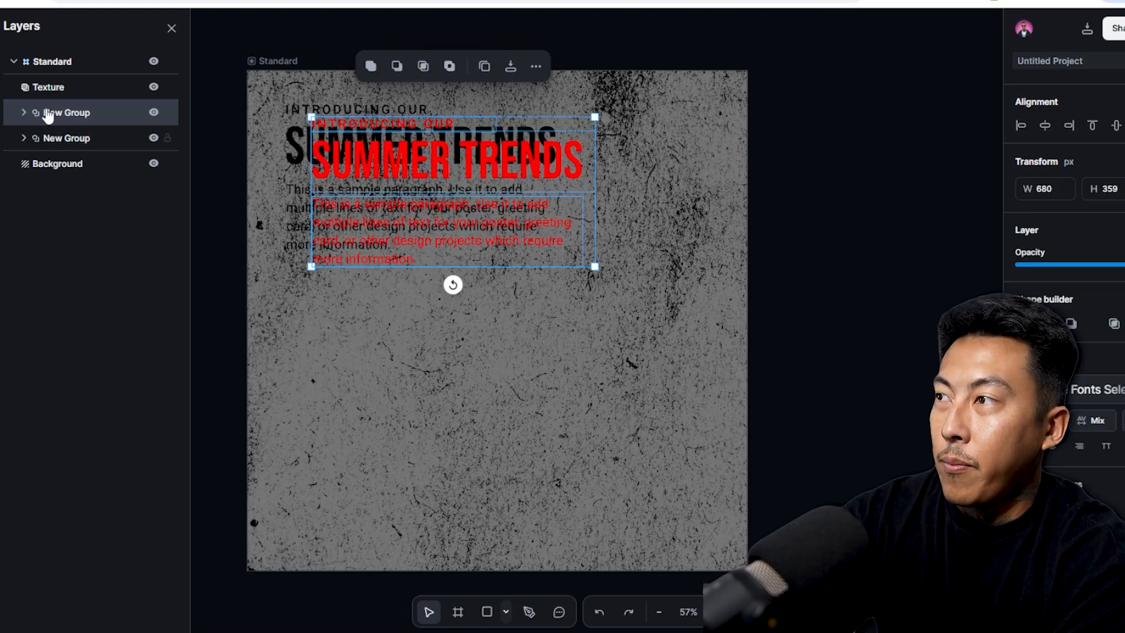
Move the red text group behind the black one in the layer order, and bring it back in front.
left_click_drag(56, 129, 46, 151)
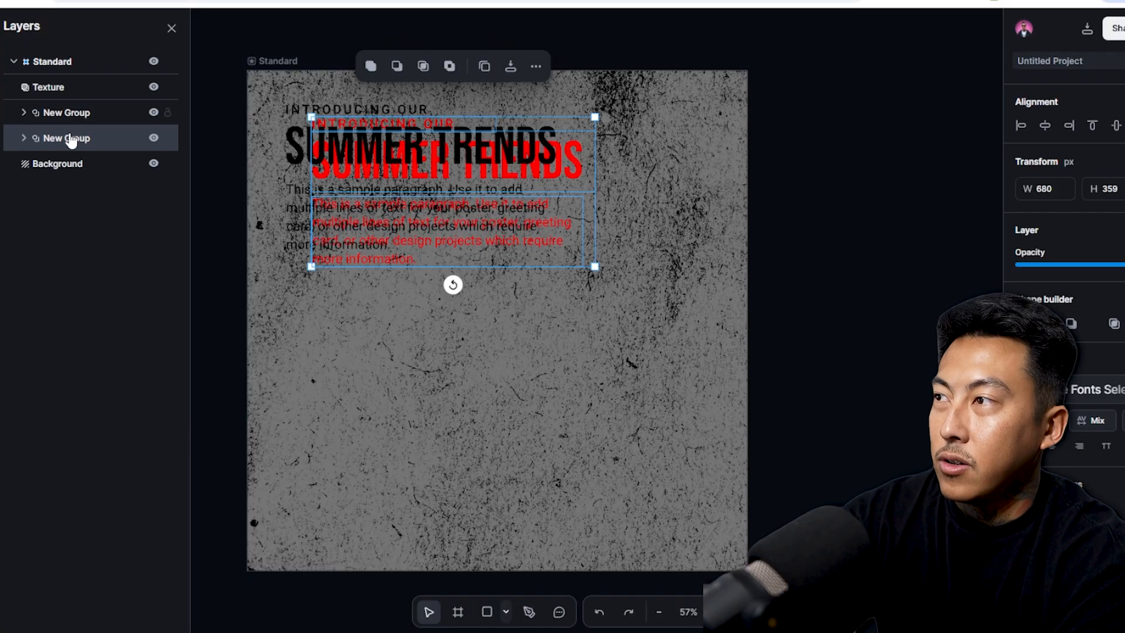
left_click_drag(68, 137, 69, 98)
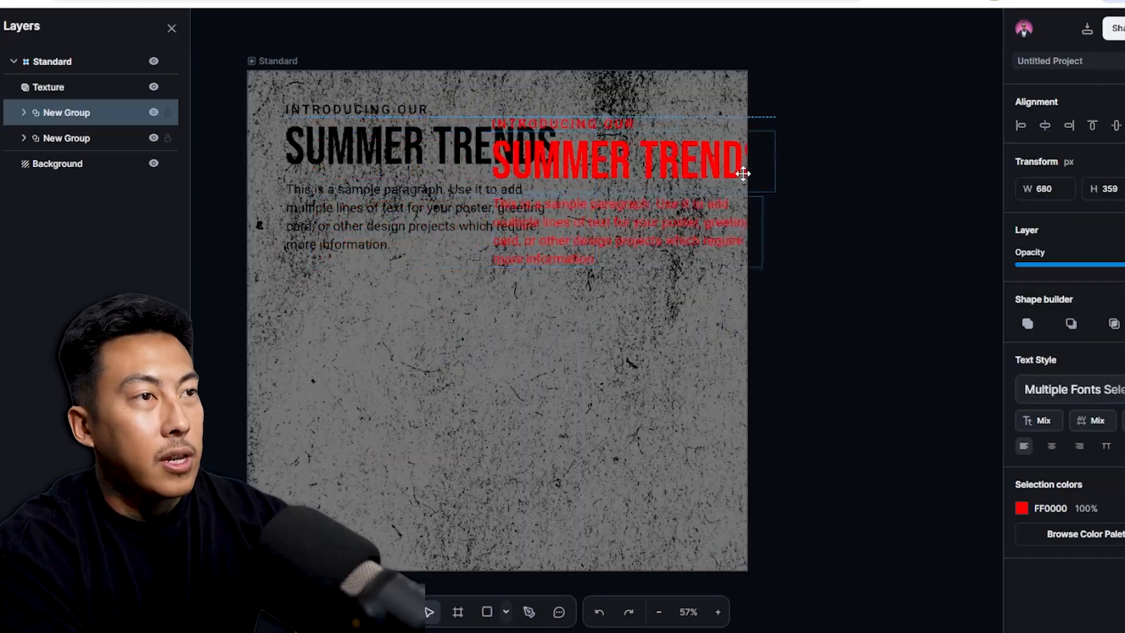
Move the red text group below the black text and enlarge it to about 1134 × 598 px.
left_click_drag(743, 170, 600, 314)
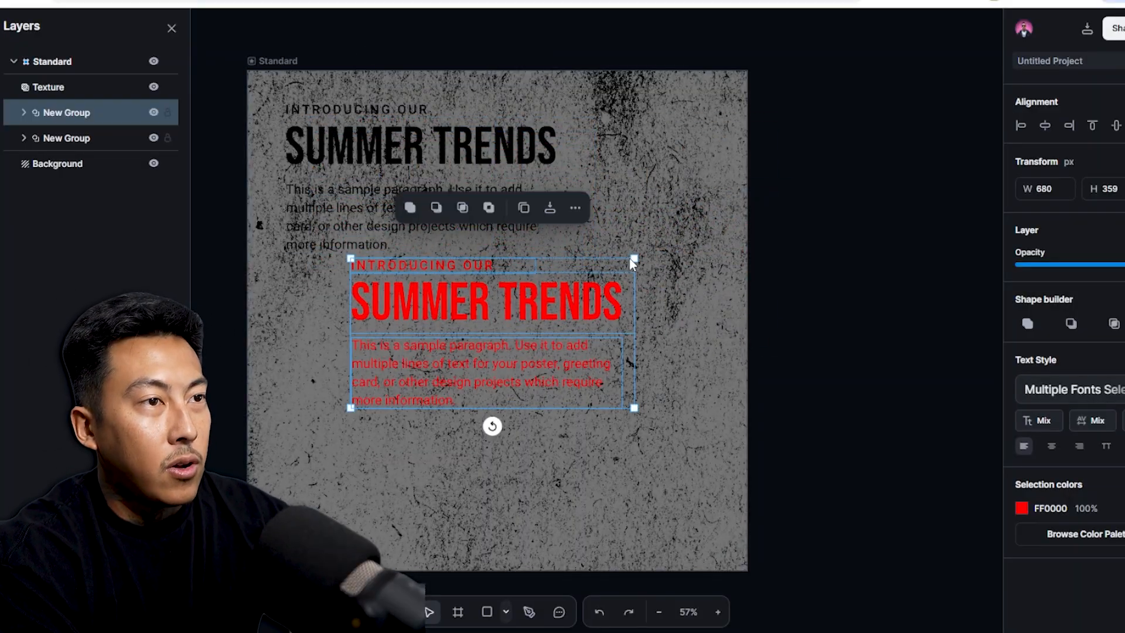
left_click_drag(633, 259, 837, 175)
left_click_drag(673, 236, 601, 336)
Ungroup the enlarged red text group into separate text layers.
right_click(601, 336)
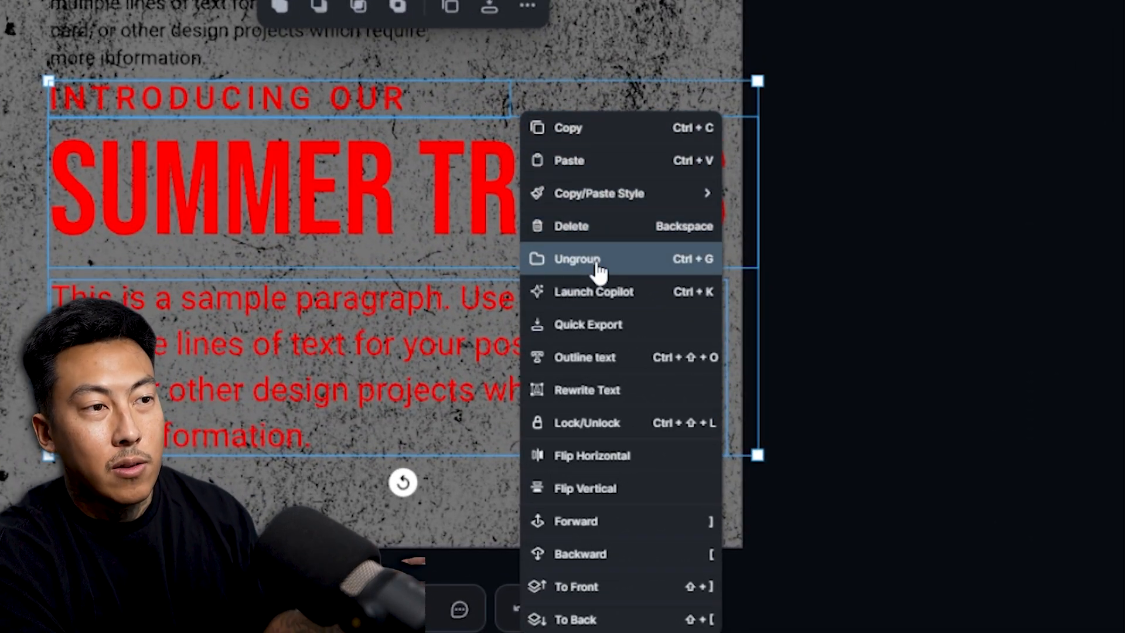
left_click(844, 13)
mouse_move(238, 222)
left_mouse_down()
mouse_move(310, 195)
mouse_move(251, 232)
left_mouse_up()
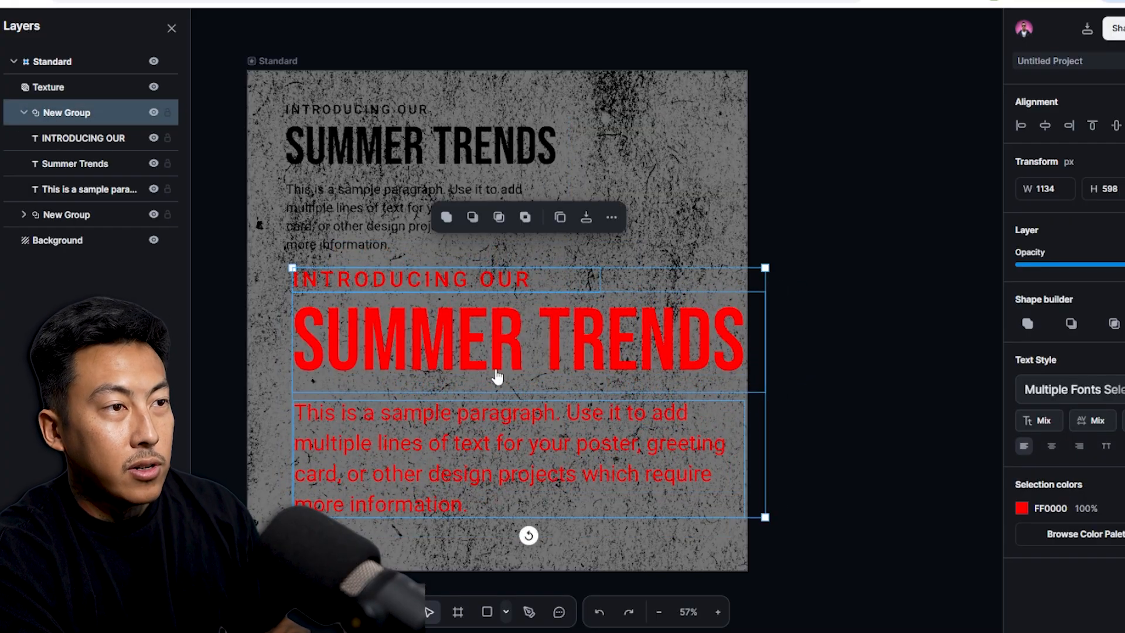
right_click(589, 358)
left_click(646, 379)
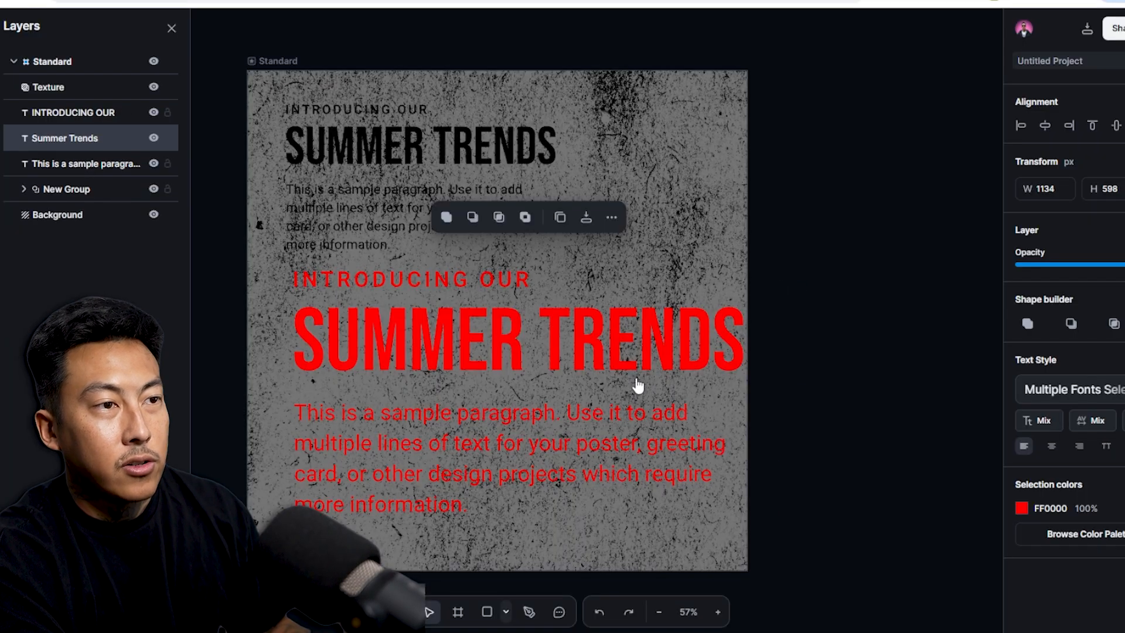
Rearrange the red heading, intro line and paragraph separately on the artboard, and shift the grouped black text up as one.
left_click(501, 332)
left_click_drag(500, 332, 715, 297)
left_click_drag(461, 430, 520, 409)
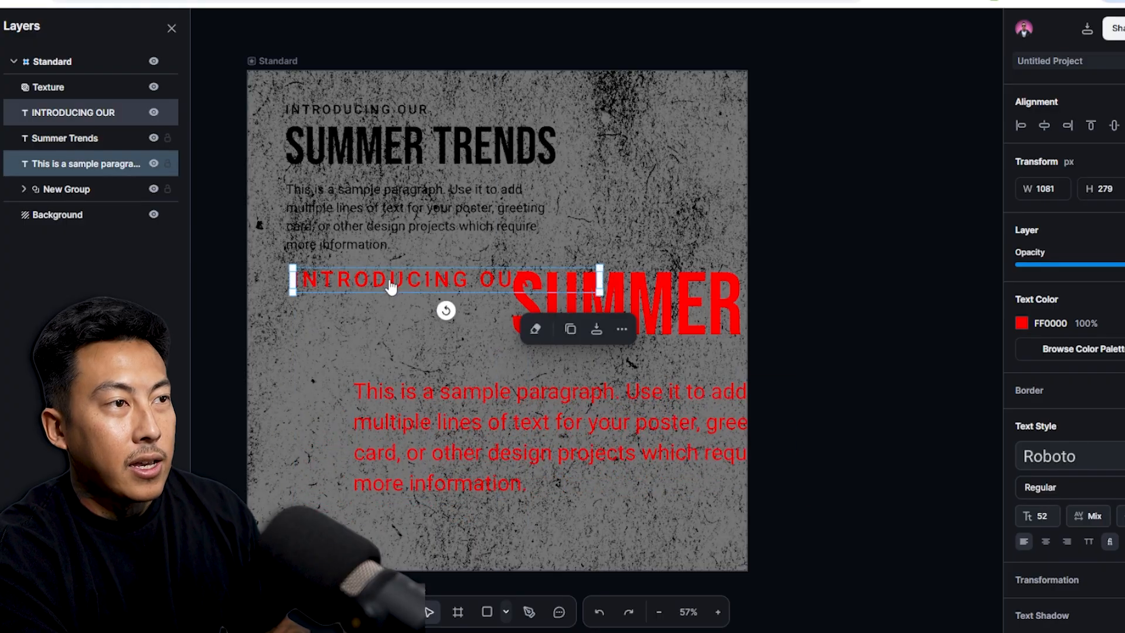
left_click_drag(392, 286, 373, 338)
left_click_drag(448, 336, 449, 386)
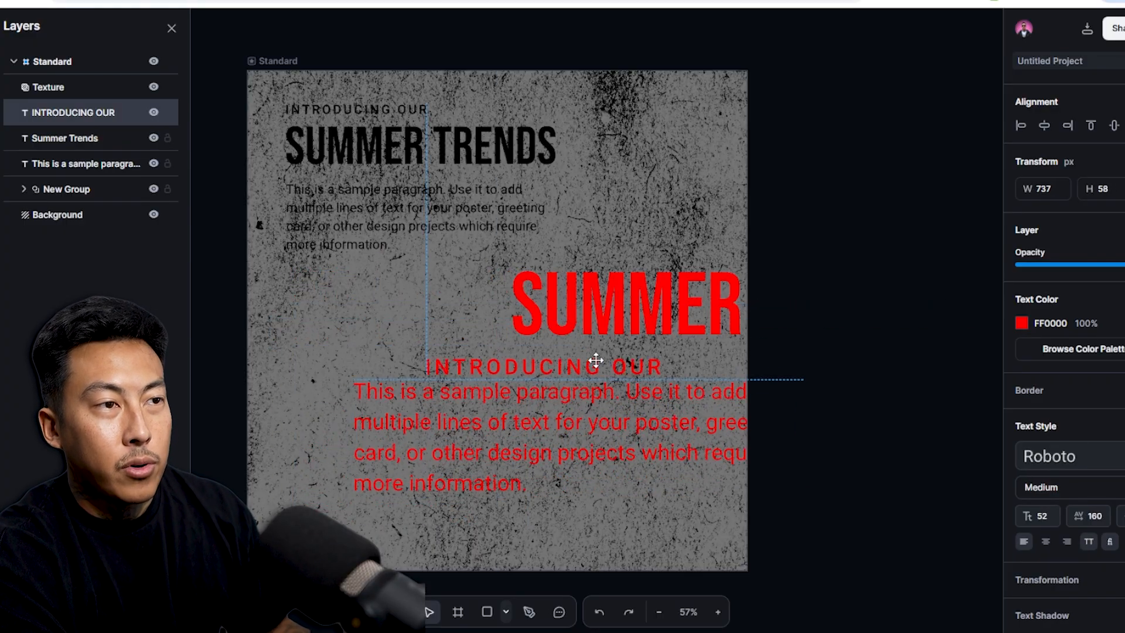
left_click_drag(662, 353, 668, 355)
left_click_drag(414, 163, 404, 136)
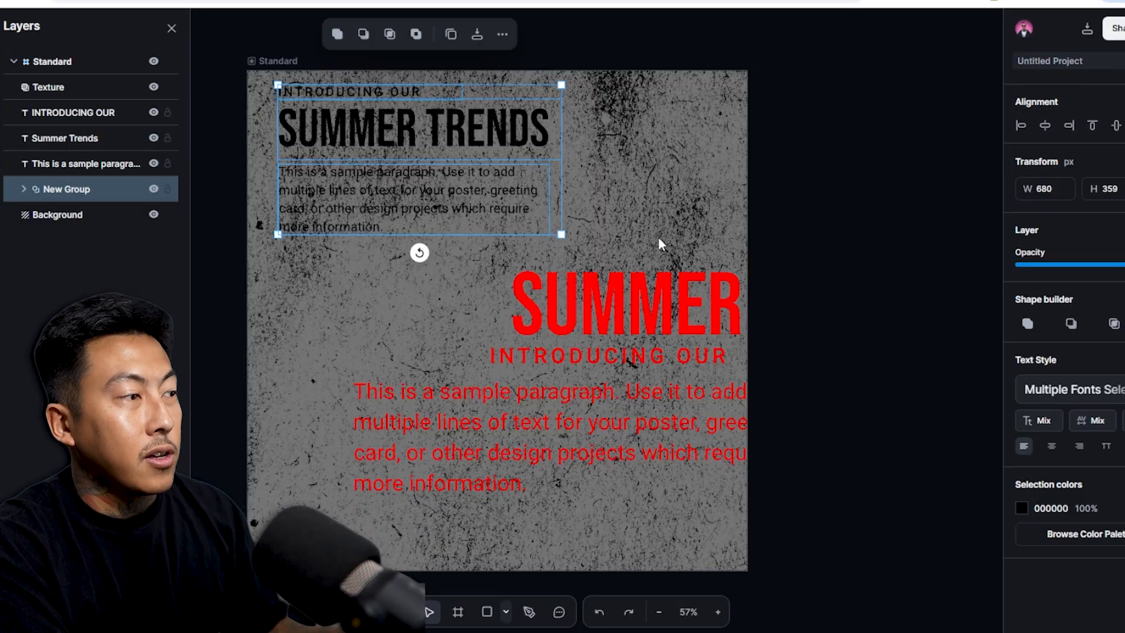
Open the Quick Export settings for the black text group and close them without exporting.
right_click(460, 136)
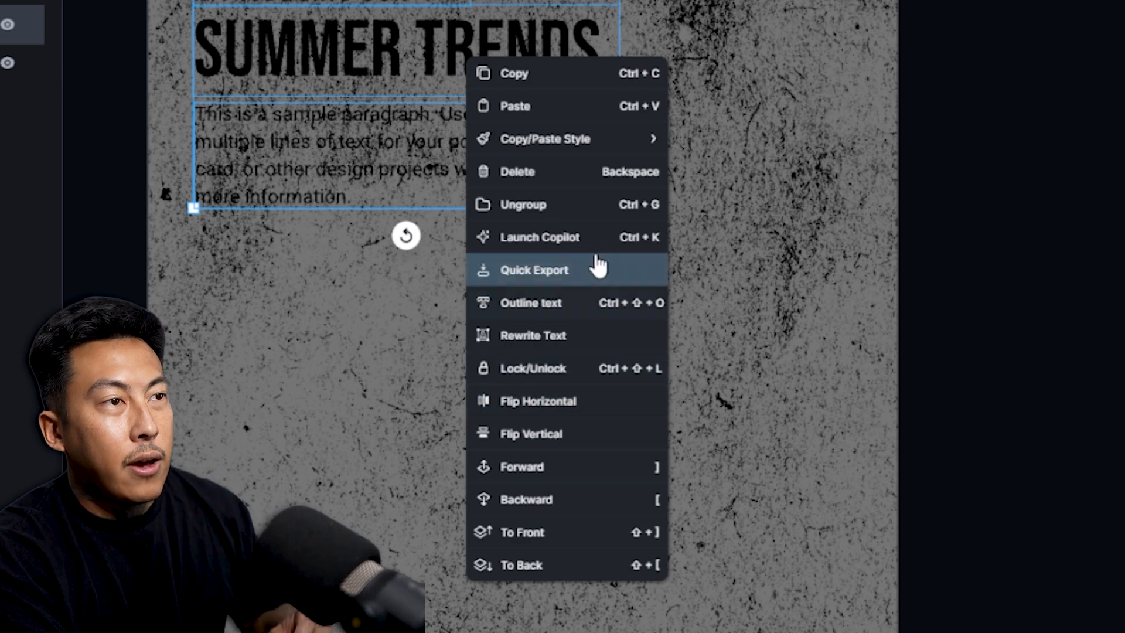
left_click(598, 269)
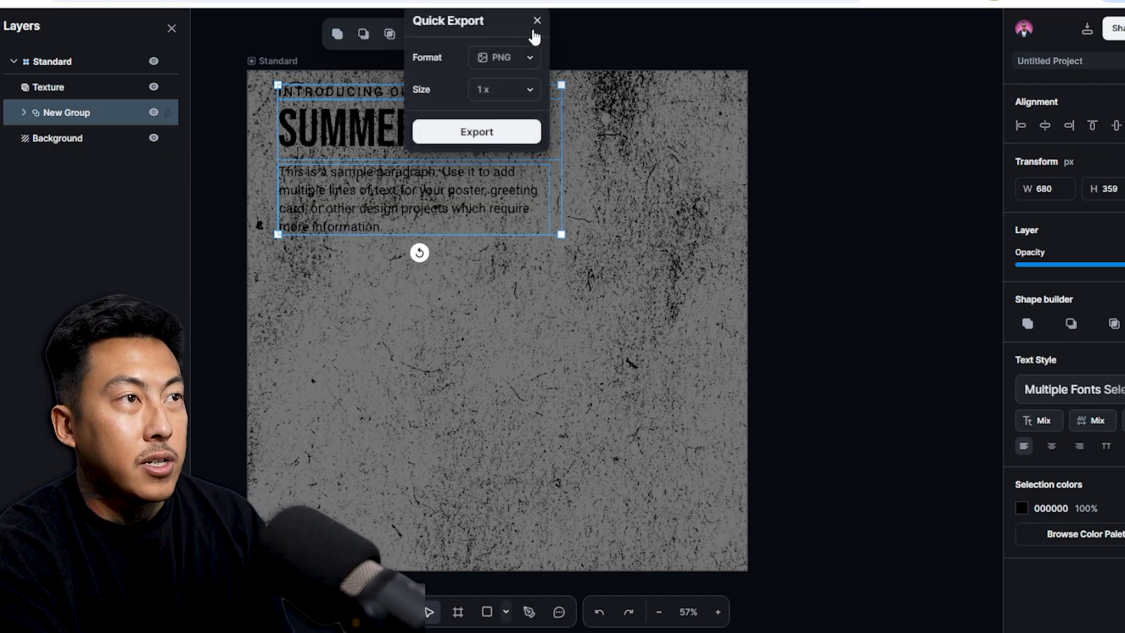
right_click(532, 20)
key("Escape")
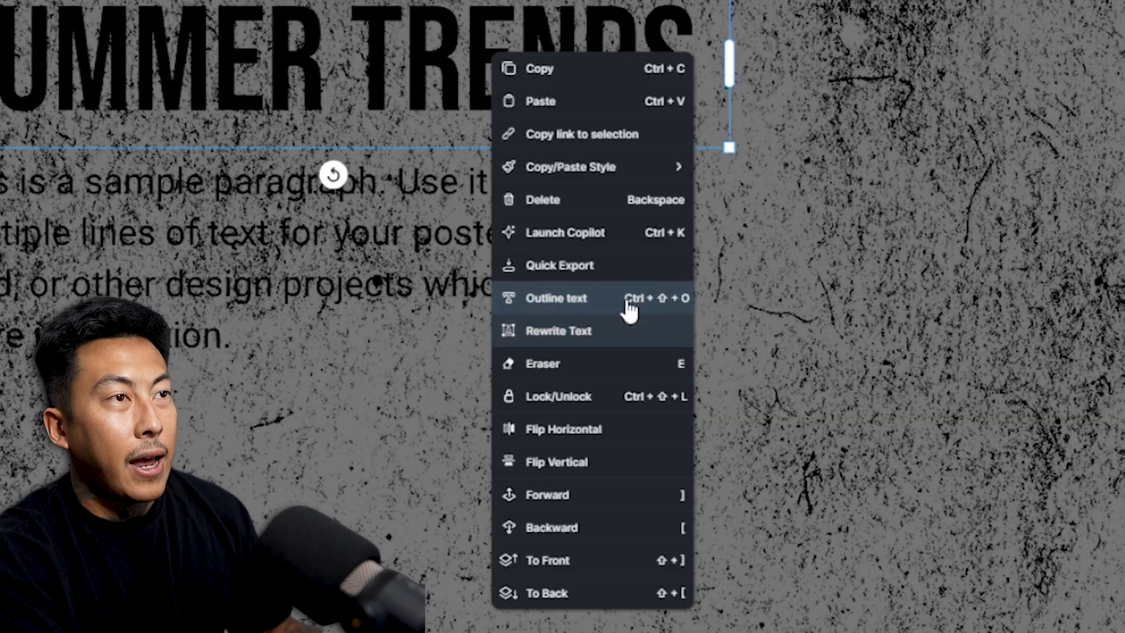
Convert the black "SUMMER TRENDS" heading to outlines and enlarge it below the paragraph to about 1211 × 172 px.
left_click(629, 311)
left_click_drag(472, 80, 559, 627)
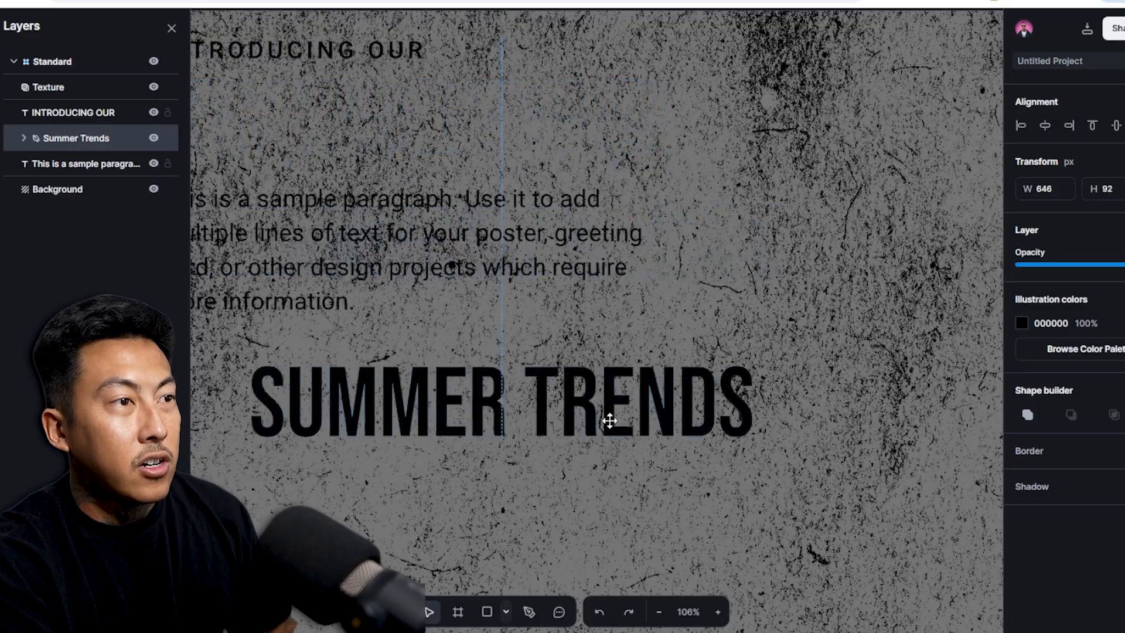
scroll(574, 502, "down", 6)
scroll(733, 95, "up", 4)
left_click_drag(717, 386, 1004, 602)
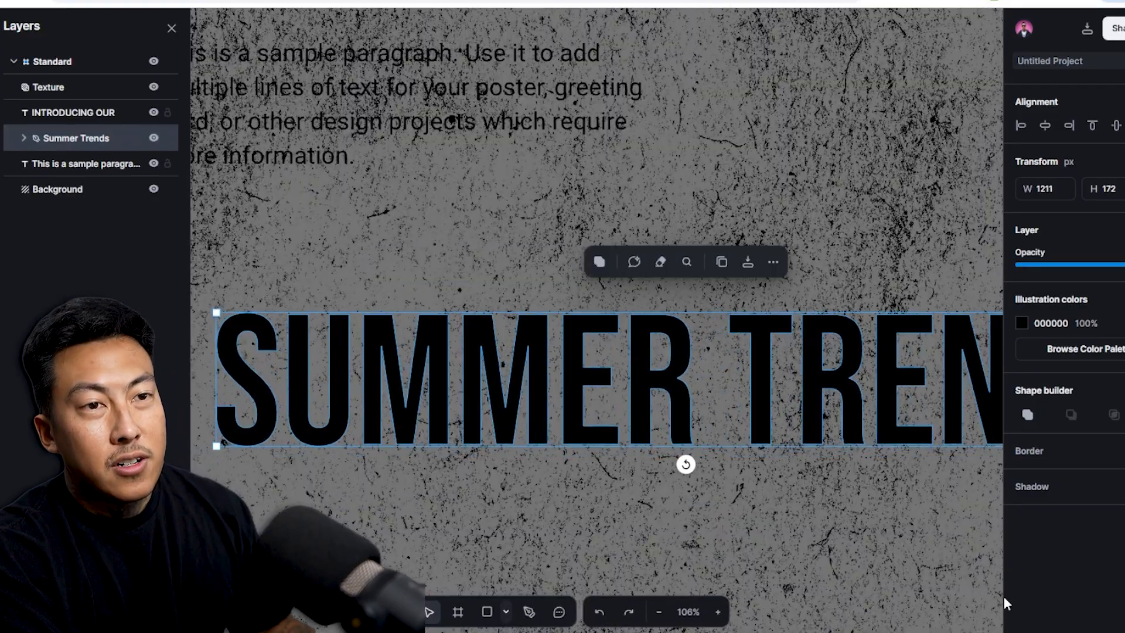
Reposition the enlarged outlined heading across the artboard, below the sample paragraph.
scroll(790, 354, "down", 3)
scroll(789, 358, "down", 3)
left_click_drag(776, 359, 794, 326)
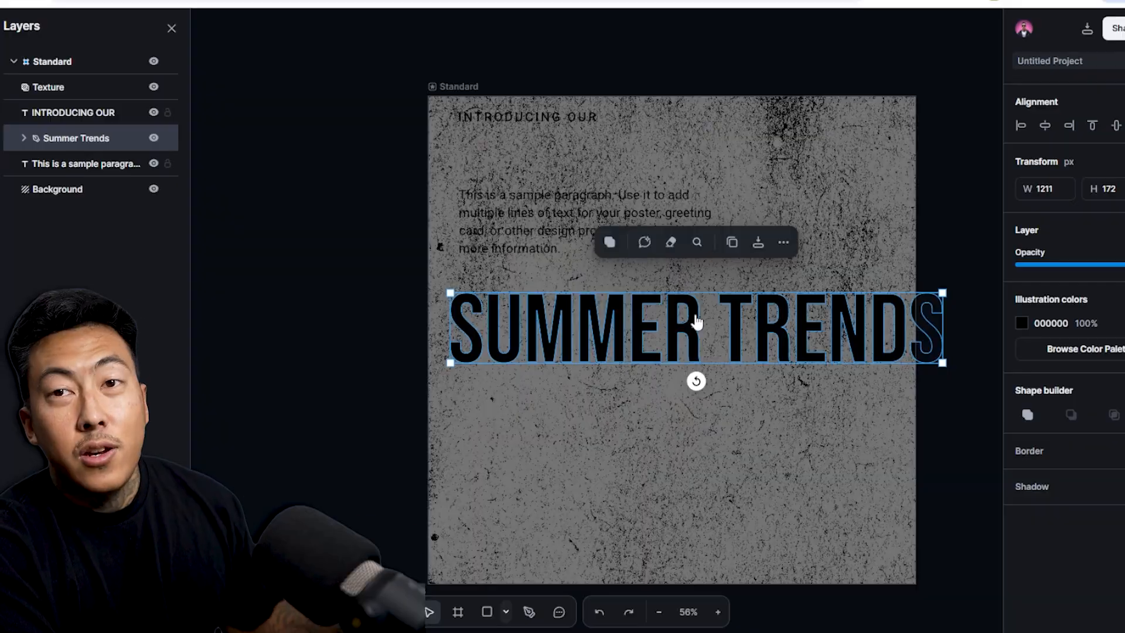
left_click_drag(692, 315, 688, 315)
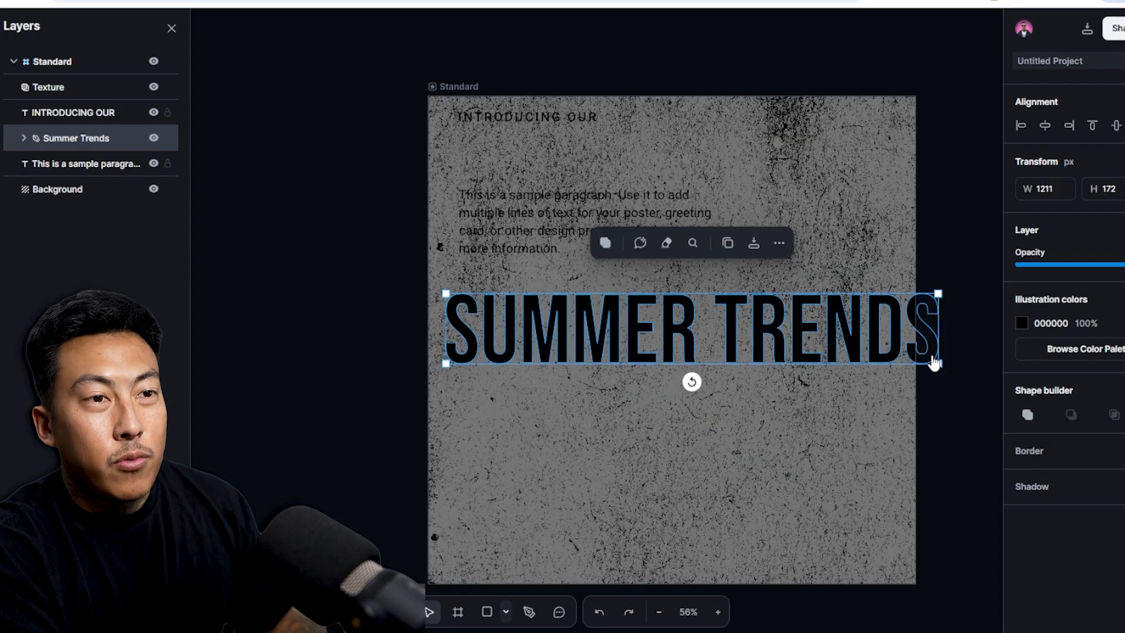
left_click_drag(933, 363, 807, 375)
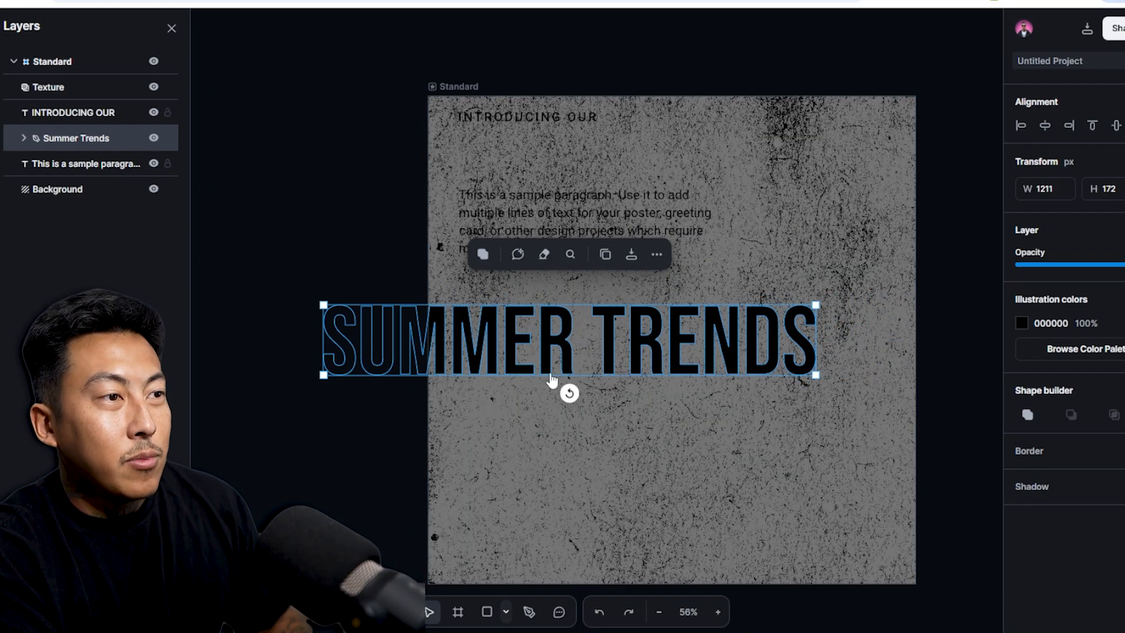
left_click_drag(432, 354, 673, 365)
Rewrite the sample paragraph with the prompt "asdasd", place the first suggestion beside the original, and delete it.
left_click(574, 222)
right_click(585, 219)
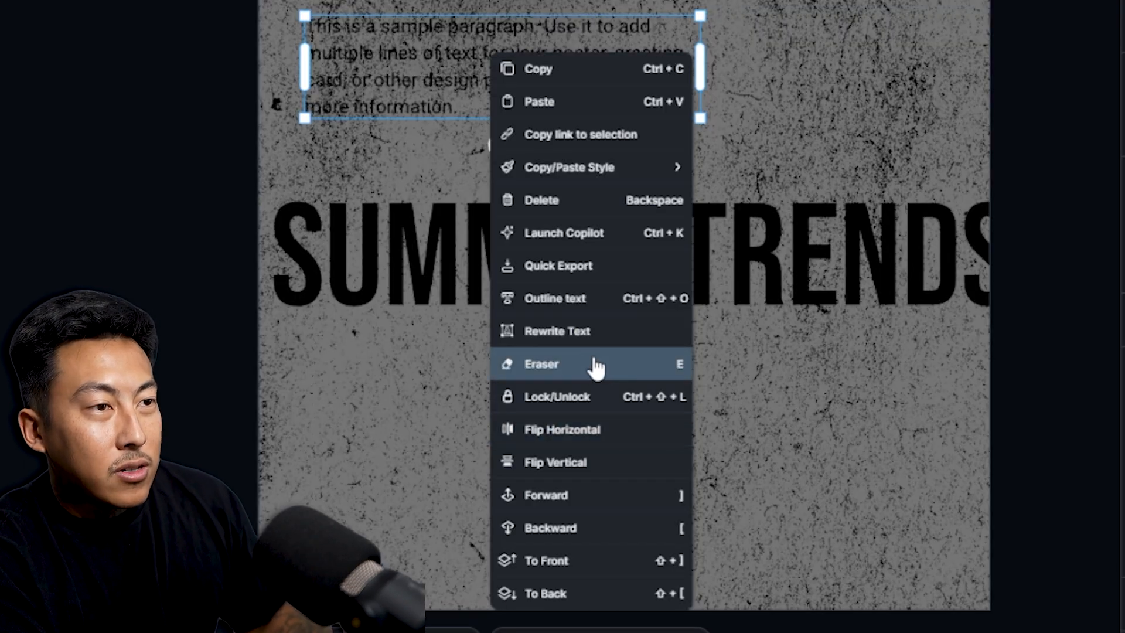
left_click(584, 332)
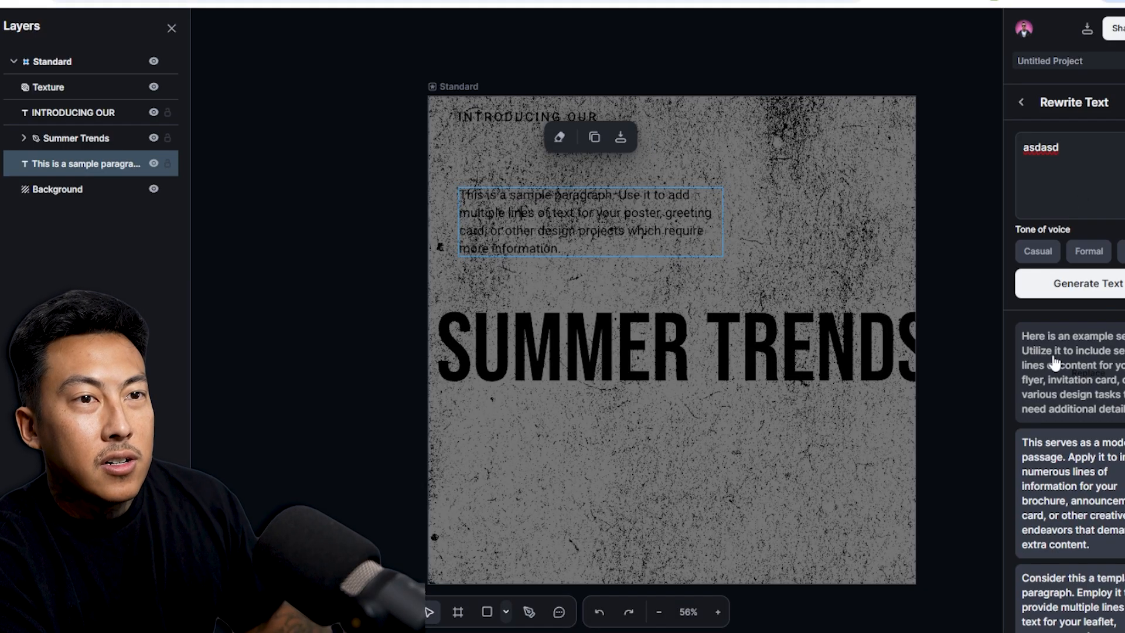
left_click(1054, 364)
key("Escape")
left_click_drag(488, 287, 759, 185)
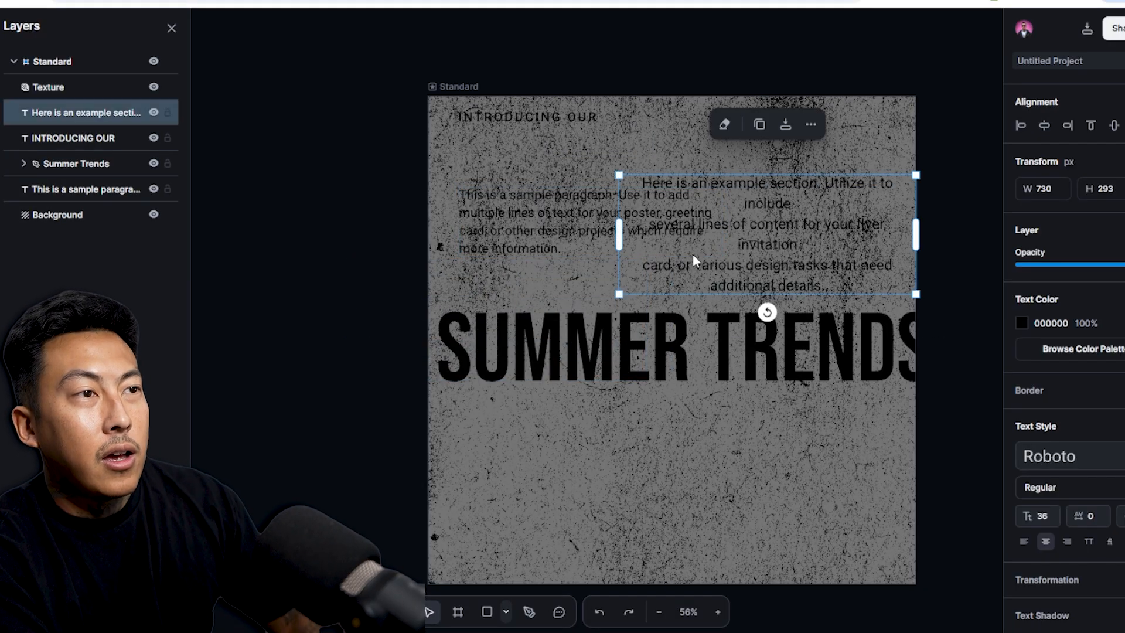
key("BackSpace")
Flip the sample paragraph horizontally and vertically.
left_click(595, 238)
right_click(594, 232)
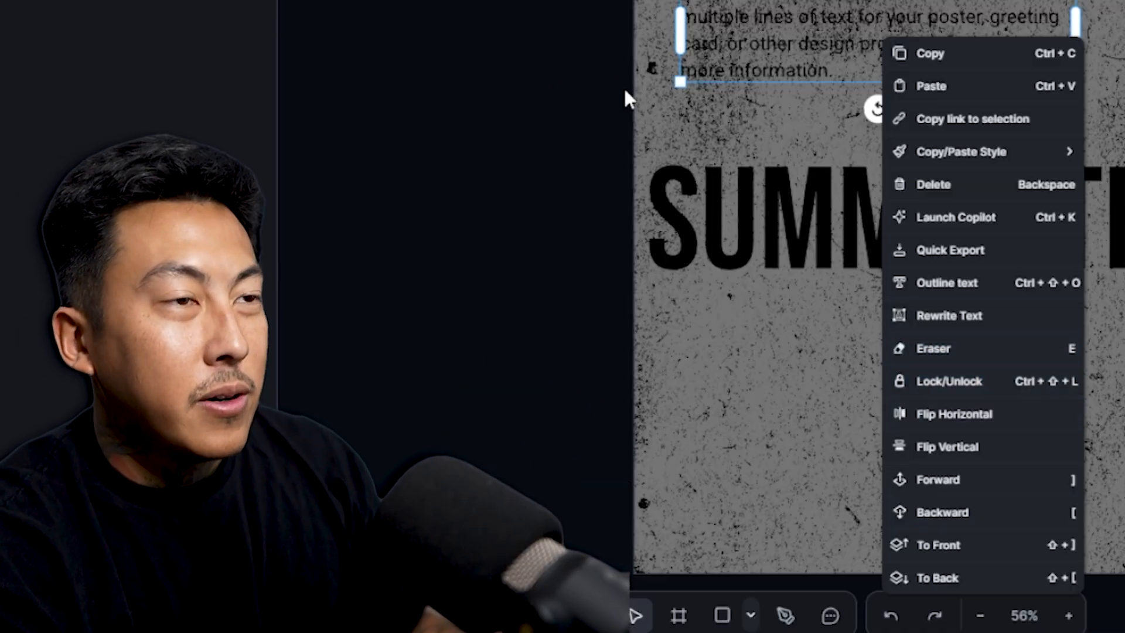
double_click(847, 18)
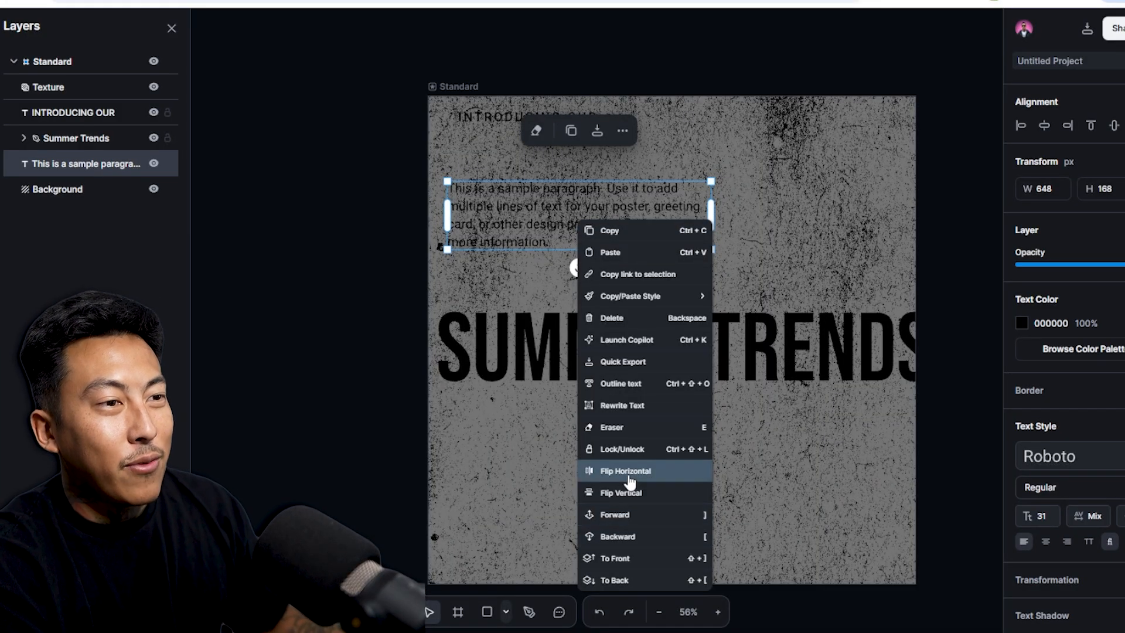
left_click(638, 473)
left_click_drag(572, 223, 608, 221)
right_click(609, 222)
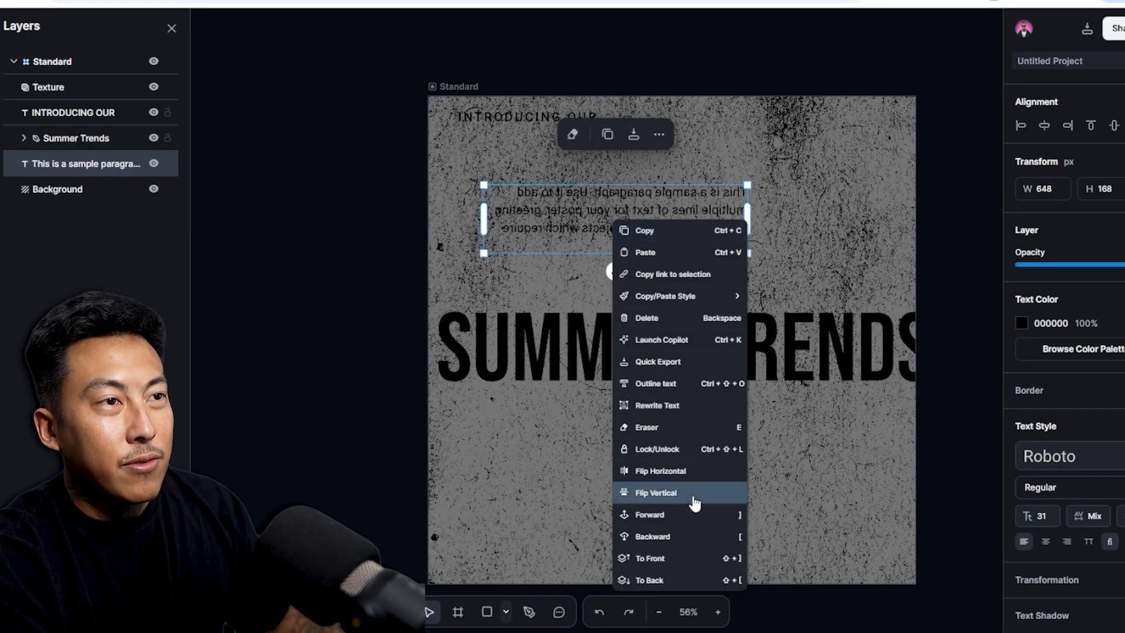
left_click(710, 494)
Enlarge the flipped paragraph to about 939 × 243 px and set its color to white (FFFFFF).
left_click_drag(744, 252, 827, 258)
left_click(1021, 323)
left_click_drag(938, 403, 543, 148)
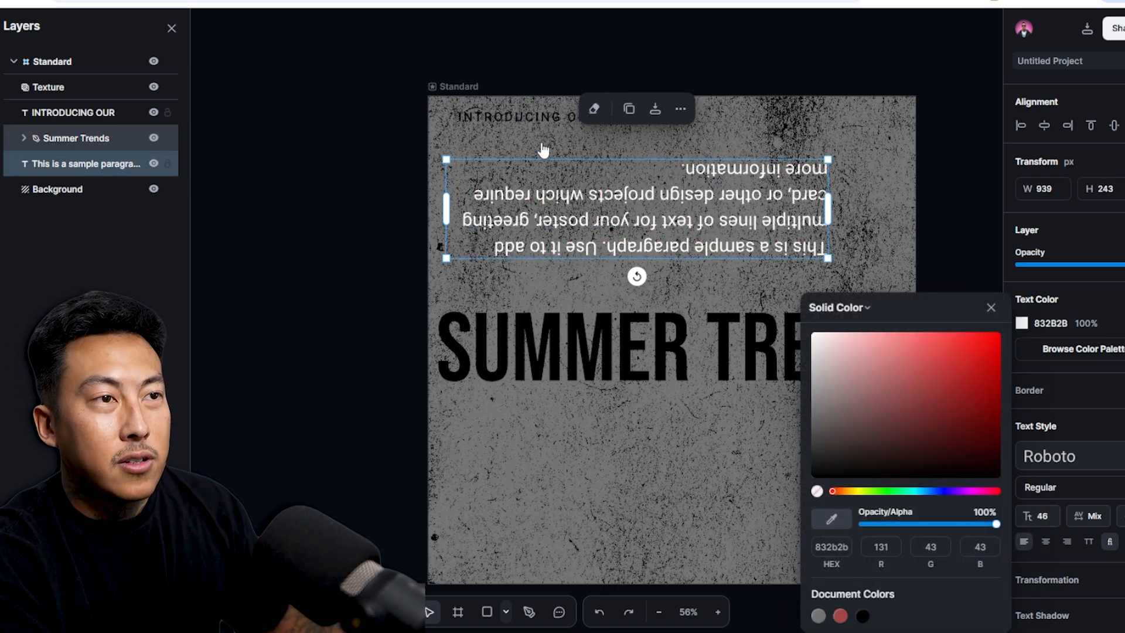
Reverse both flips of the white paragraph so that its text reads normally.
right_click(761, 225)
left_click(830, 497)
right_click(666, 181)
left_click(710, 432)
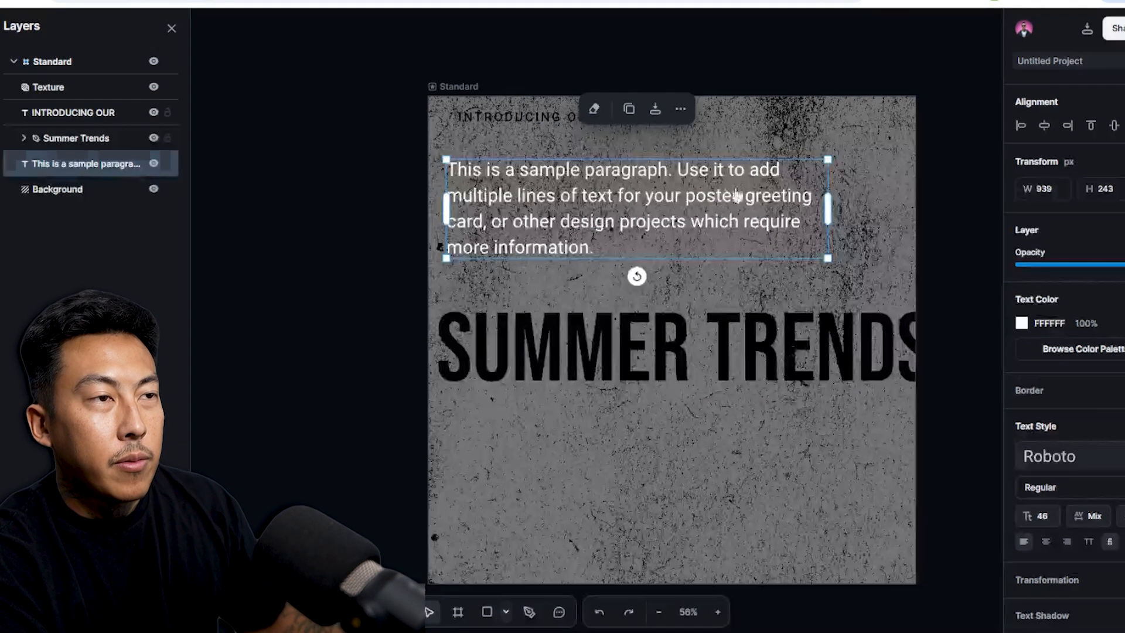
Move the white paragraph down so it overlaps the "SUMMER TRENDS" heading, and lock the paragraph.
left_click_drag(657, 205, 759, 293)
left_click(756, 301)
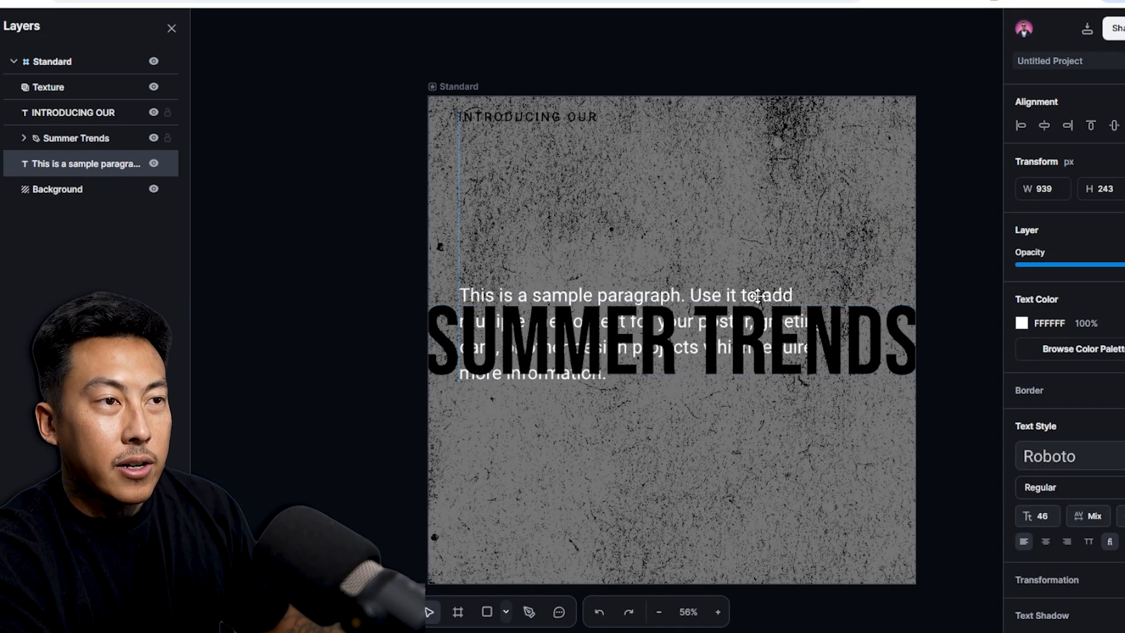
right_click(656, 292)
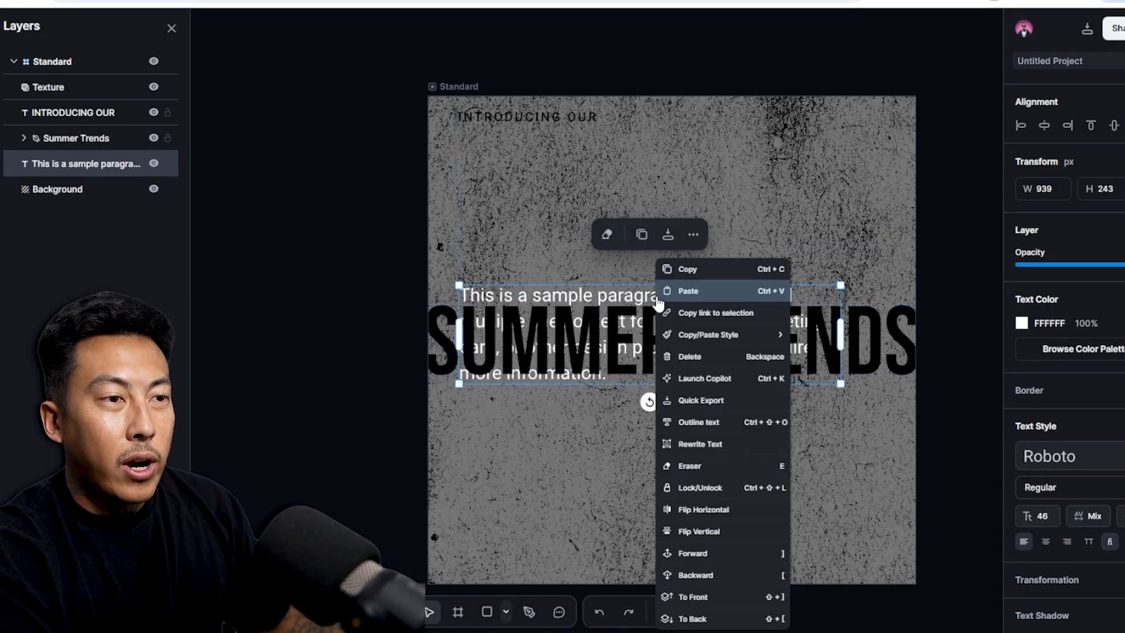
left_click(714, 492)
Move the outlined heading slightly down across the locked paragraph and deselect it.
left_click(659, 350)
left_click_drag(656, 332, 647, 375)
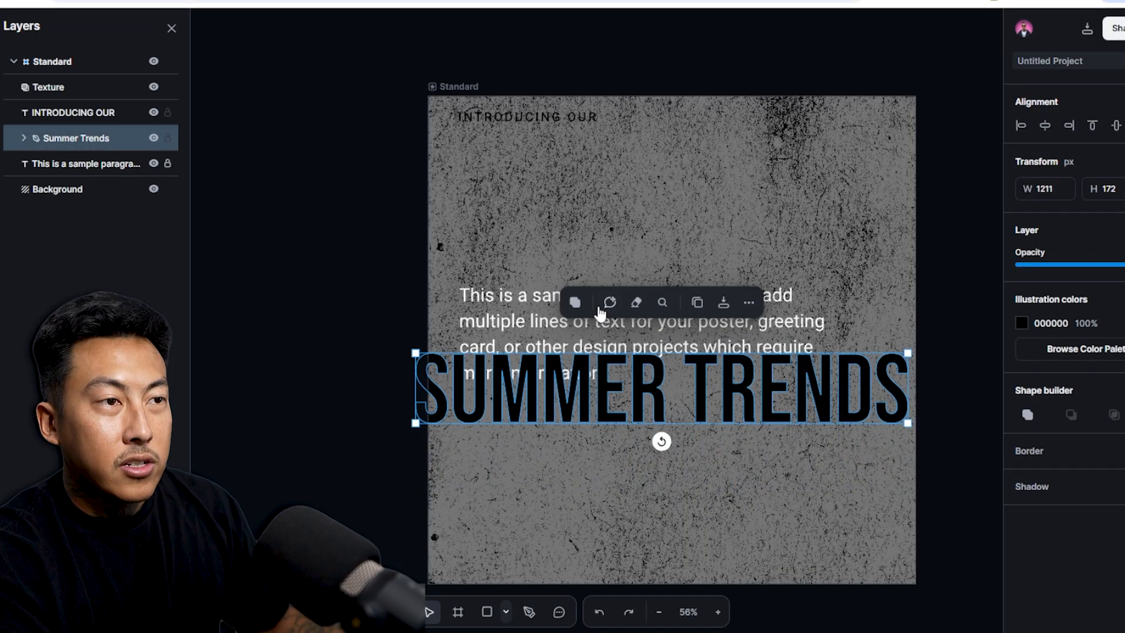
left_click(483, 312)
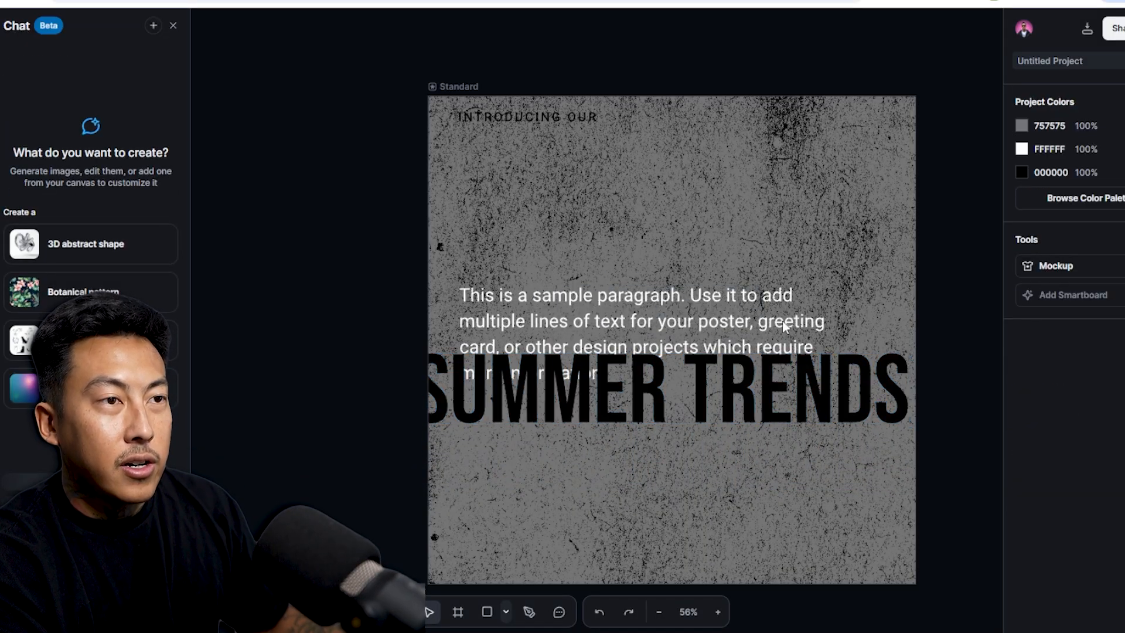
Show the artboard's layers, unlock the sample paragraph, and reposition it so it overlaps the heading.
left_click(1, 76)
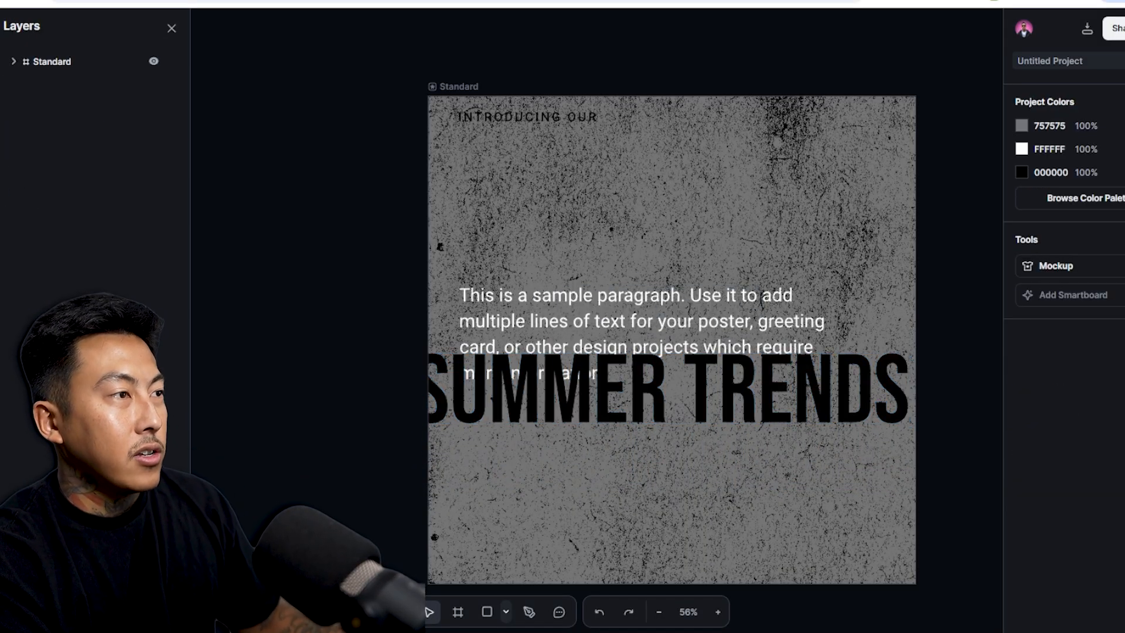
left_click(13, 63)
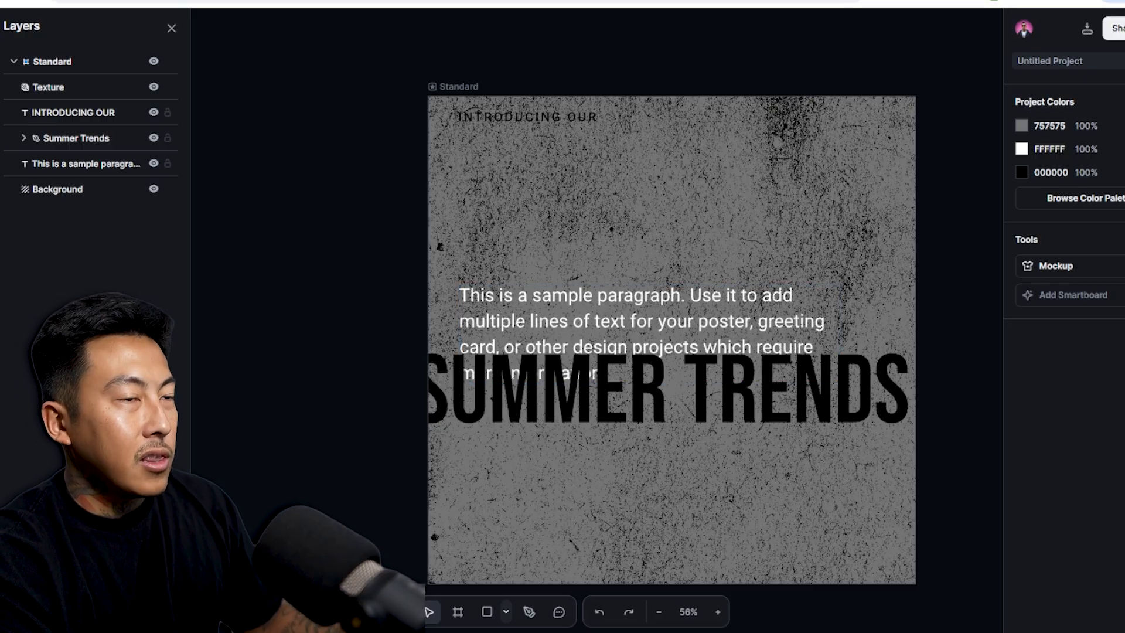
left_click_drag(726, 324, 726, 236)
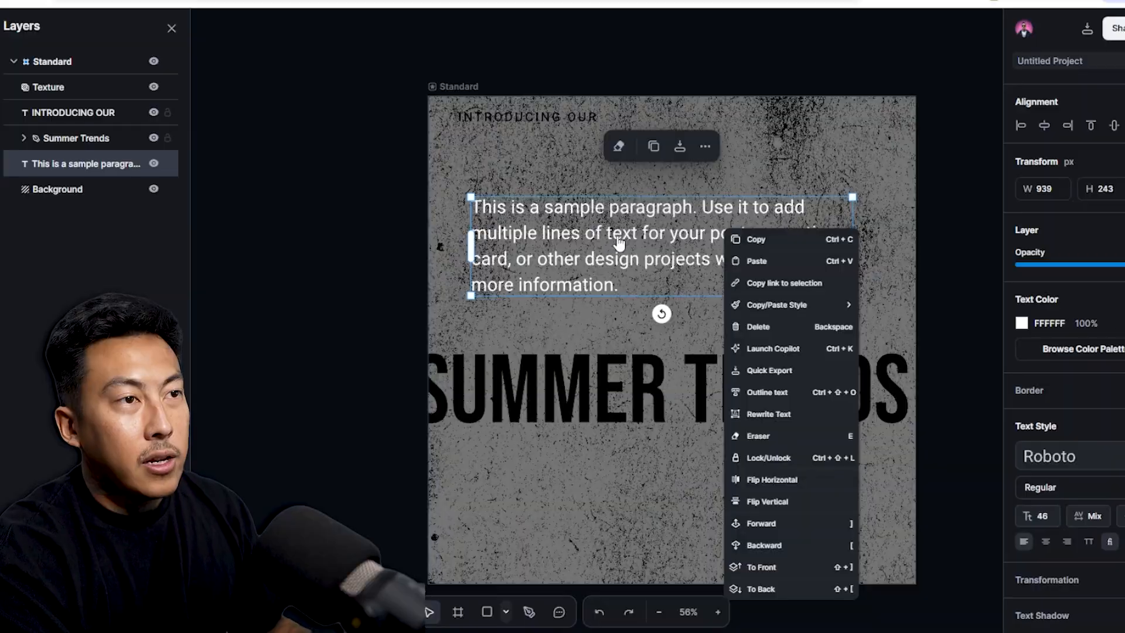
left_click(623, 243)
left_click_drag(622, 243, 609, 369)
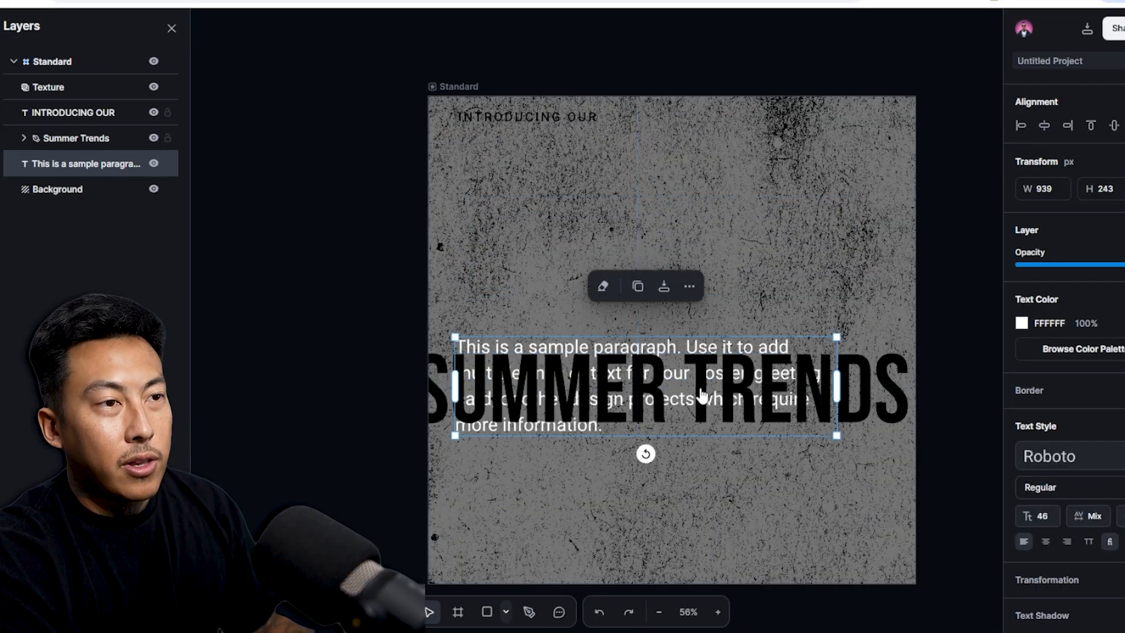
Bring the white paragraph to the front, send it to the back, and bring it to the front again.
right_click(667, 378)
left_click(718, 607)
right_click(676, 404)
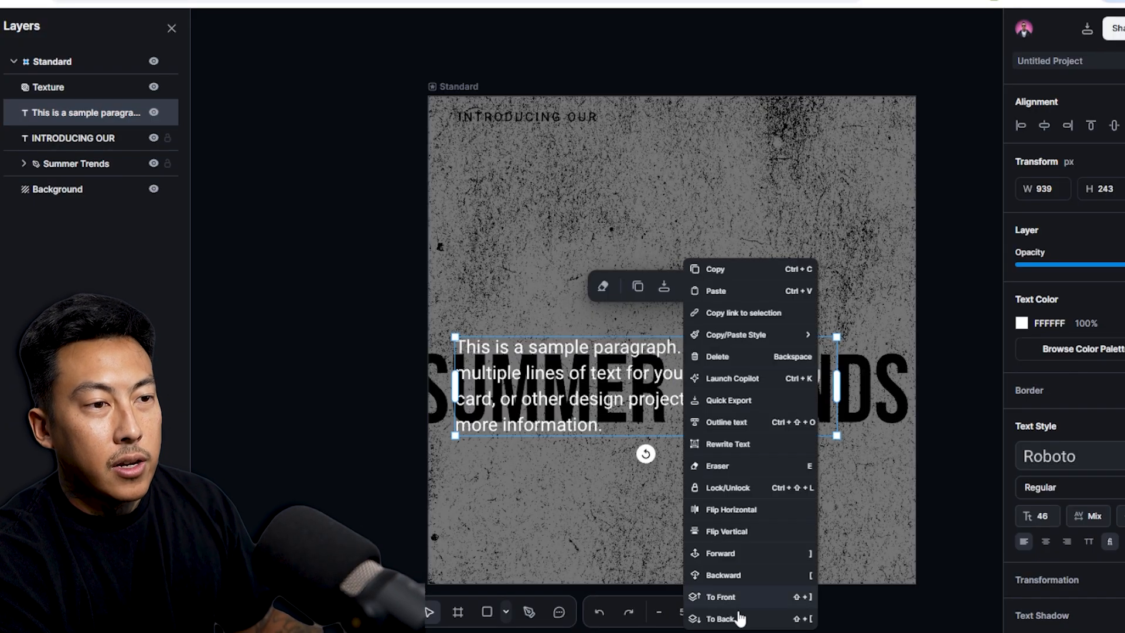
left_click(739, 616)
right_click(680, 404)
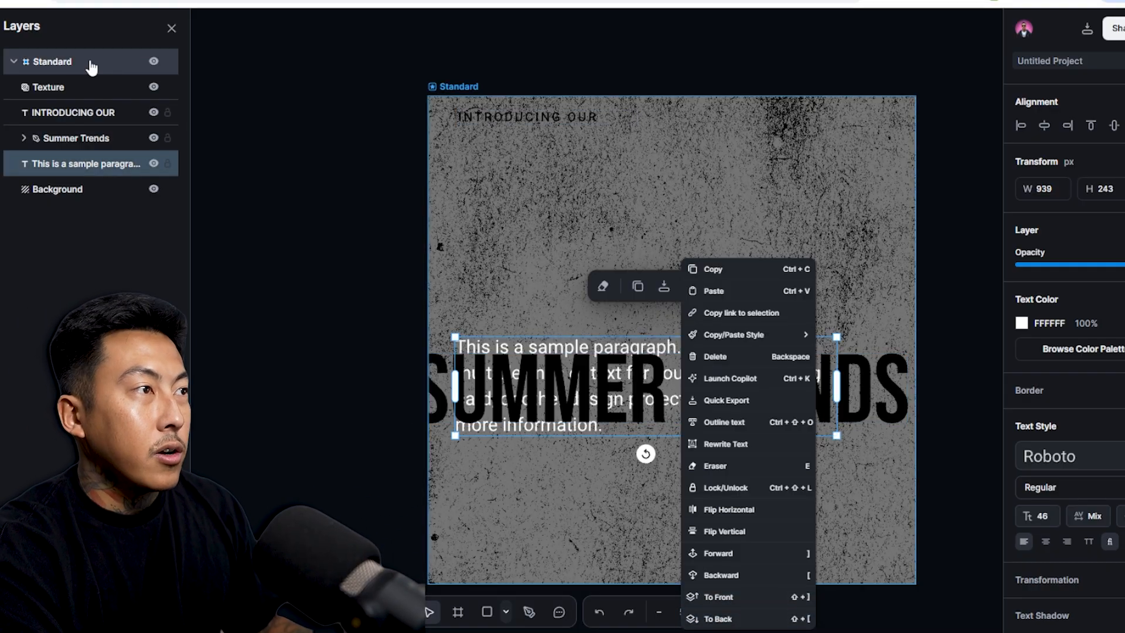
left_click(718, 597)
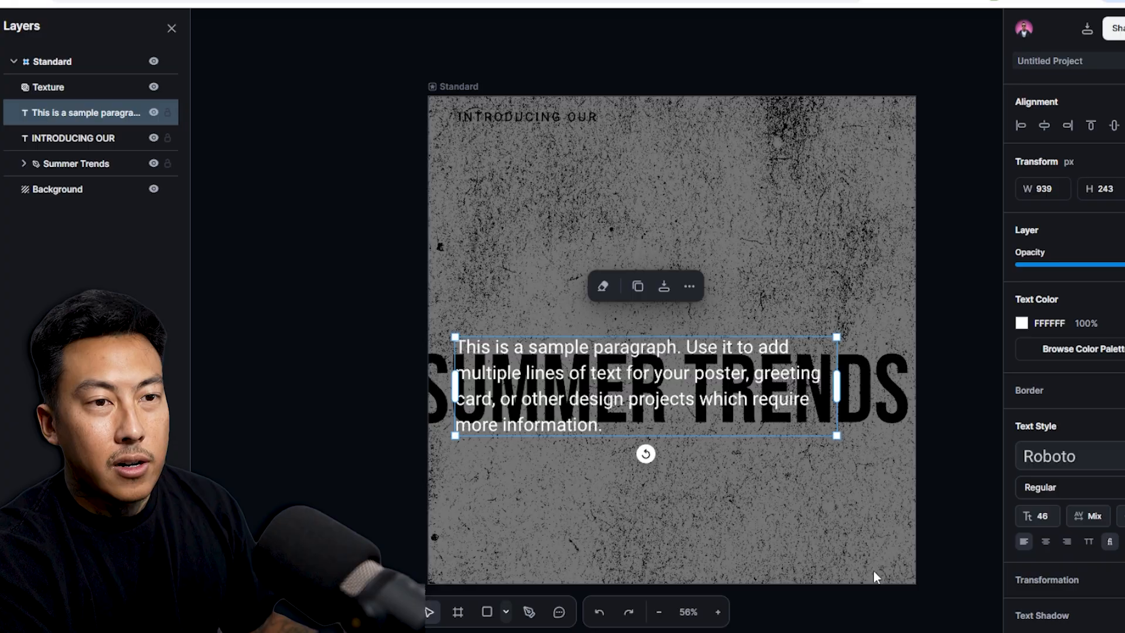
Enlarge the white paragraph to about 1114 × 288 px and position it over the heading.
left_click(854, 530)
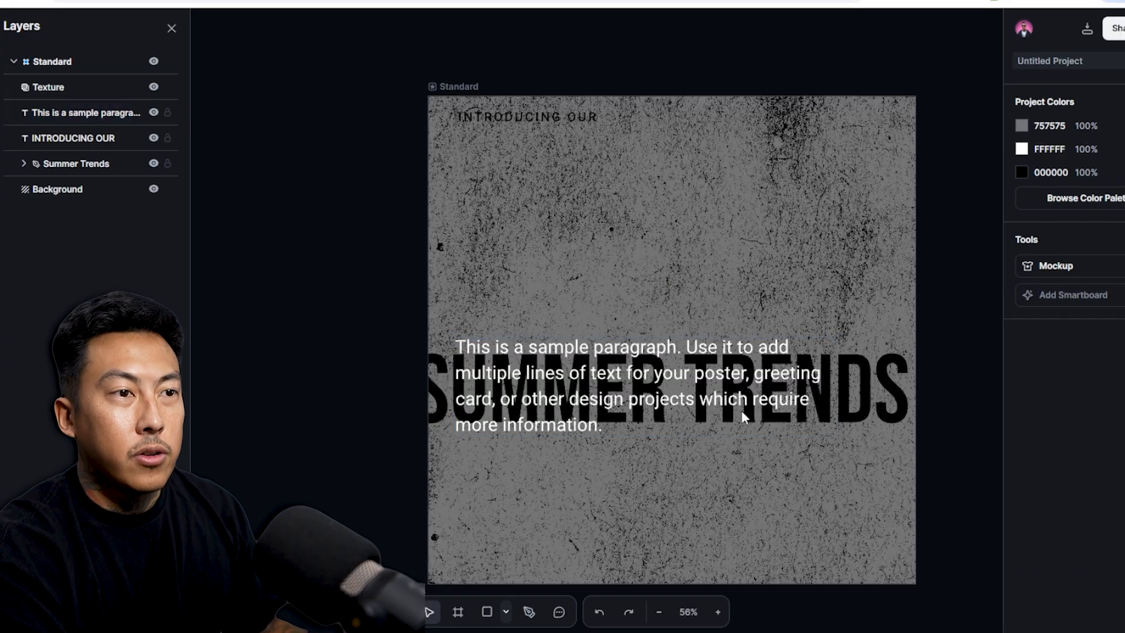
left_click(742, 382)
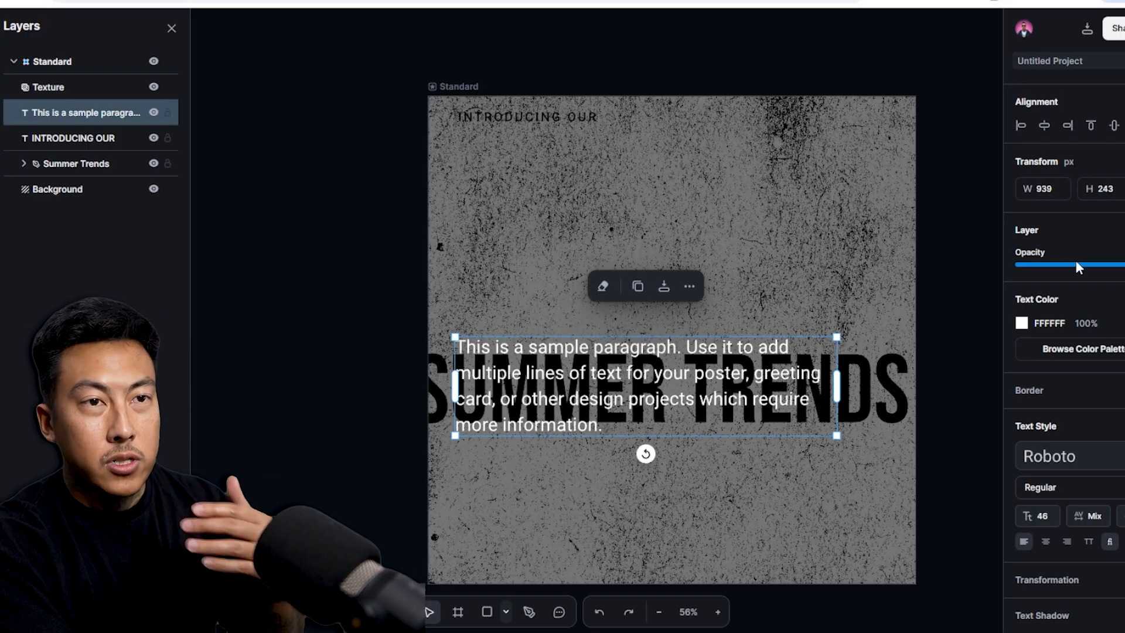
left_click_drag(836, 337, 900, 309)
left_click_drag(808, 363, 777, 384)
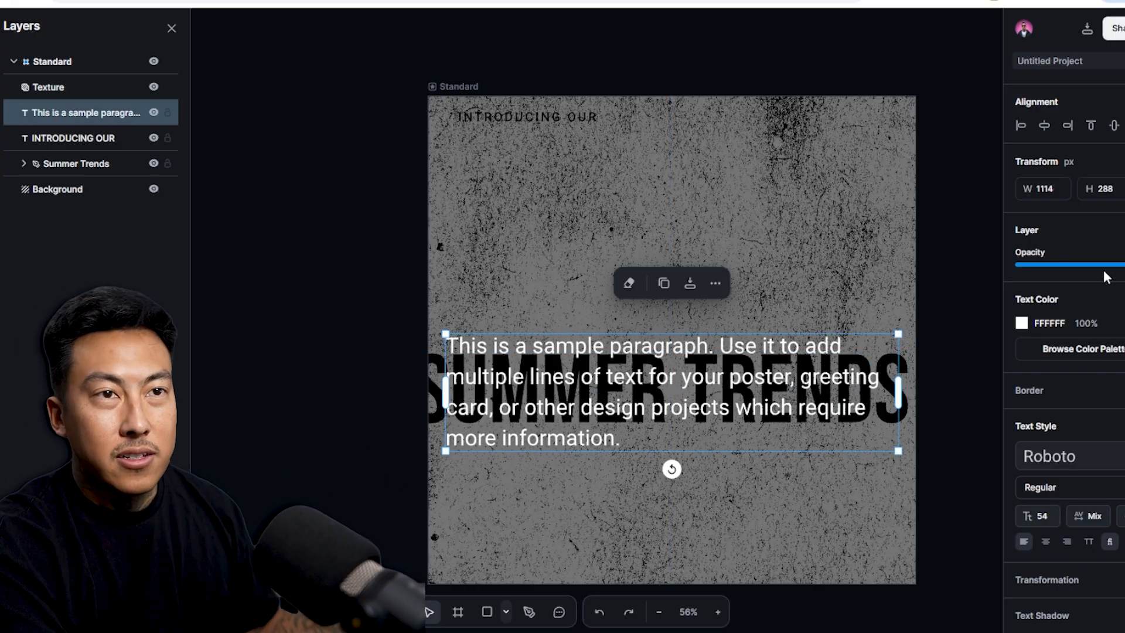
Select the Standard artboard and turn on the grid view over the design.
left_click(929, 364)
left_click(896, 371)
left_click(495, 106)
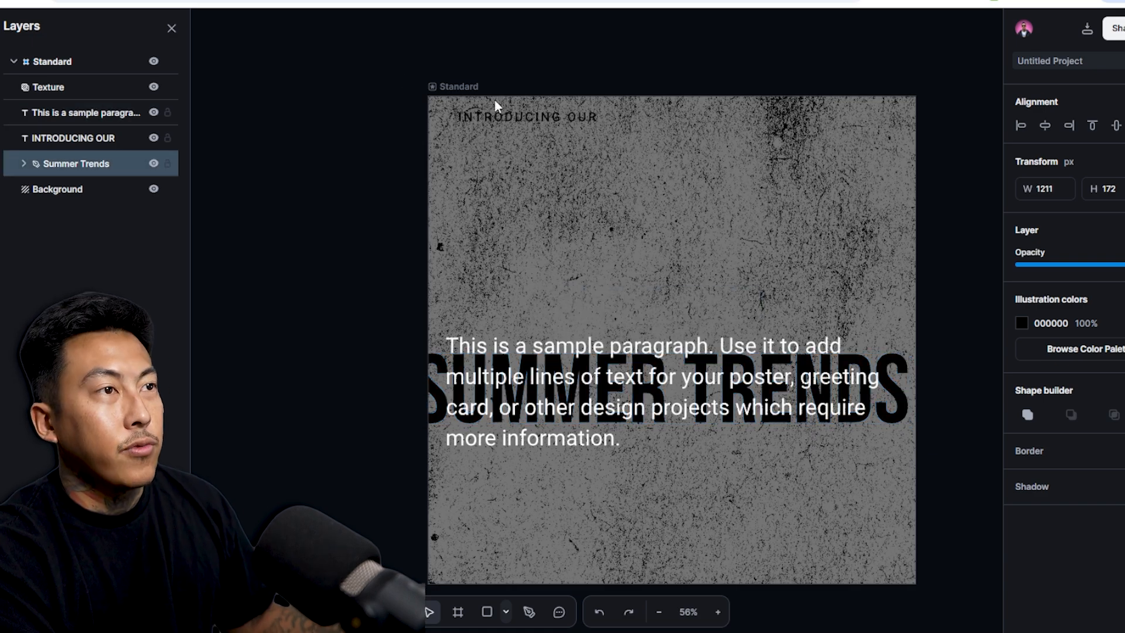
left_click(434, 86)
mouse_move(0, 60)
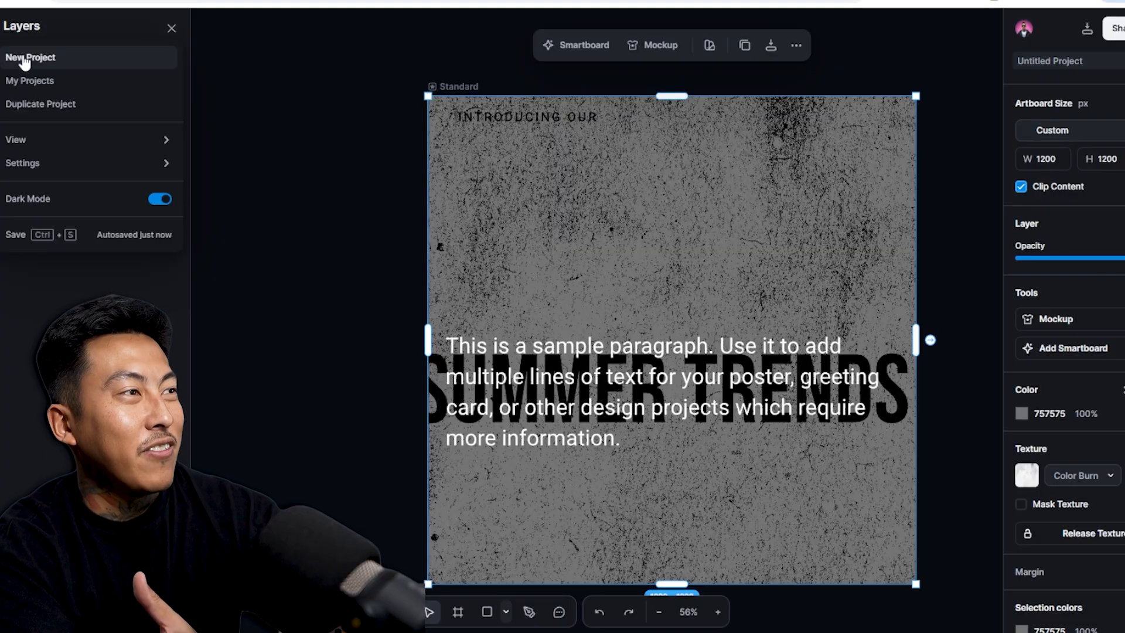
mouse_move(90, 147)
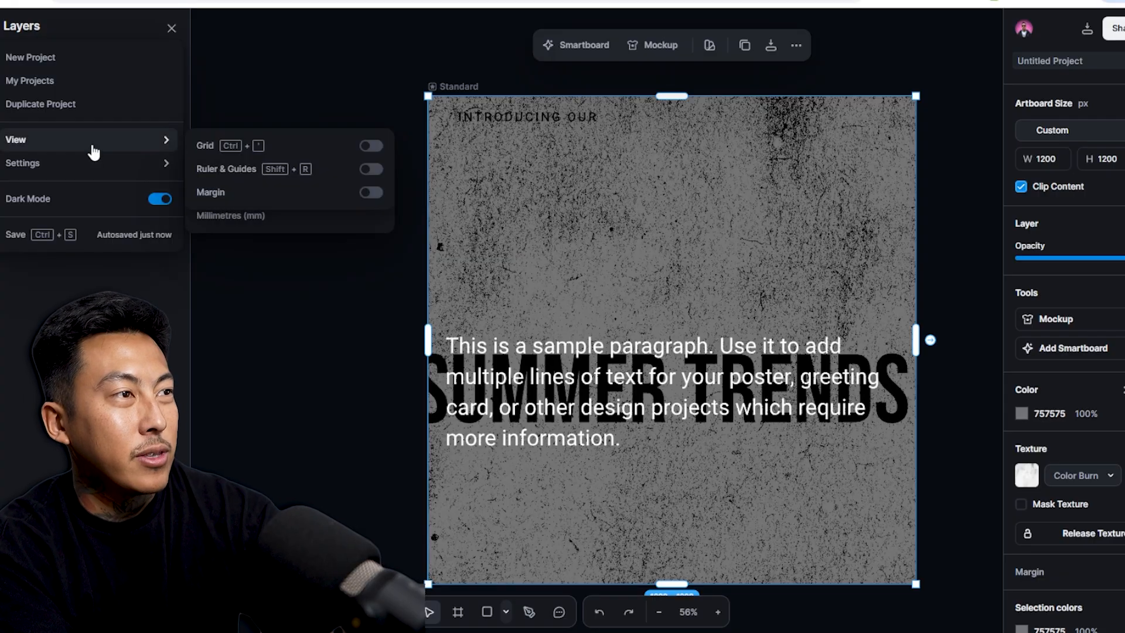
left_click(369, 146)
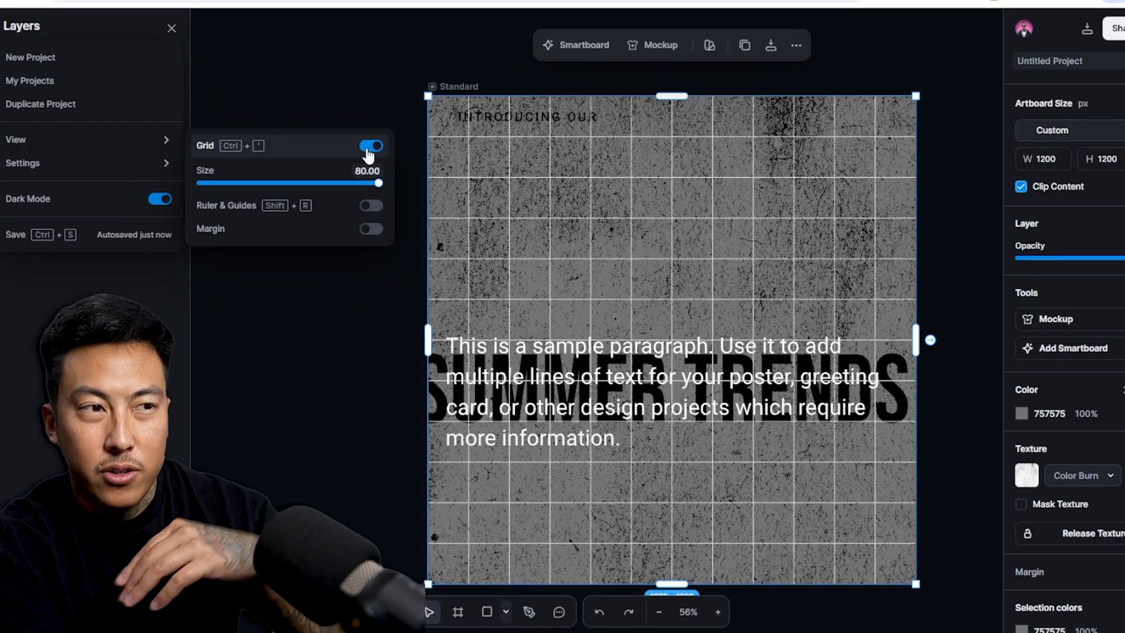
Move the white paragraph slightly up and place the SUMMER TRENDS heading directly below it, using the grid as a guide.
mouse_move(90, 164)
left_click_drag(669, 351, 670, 340)
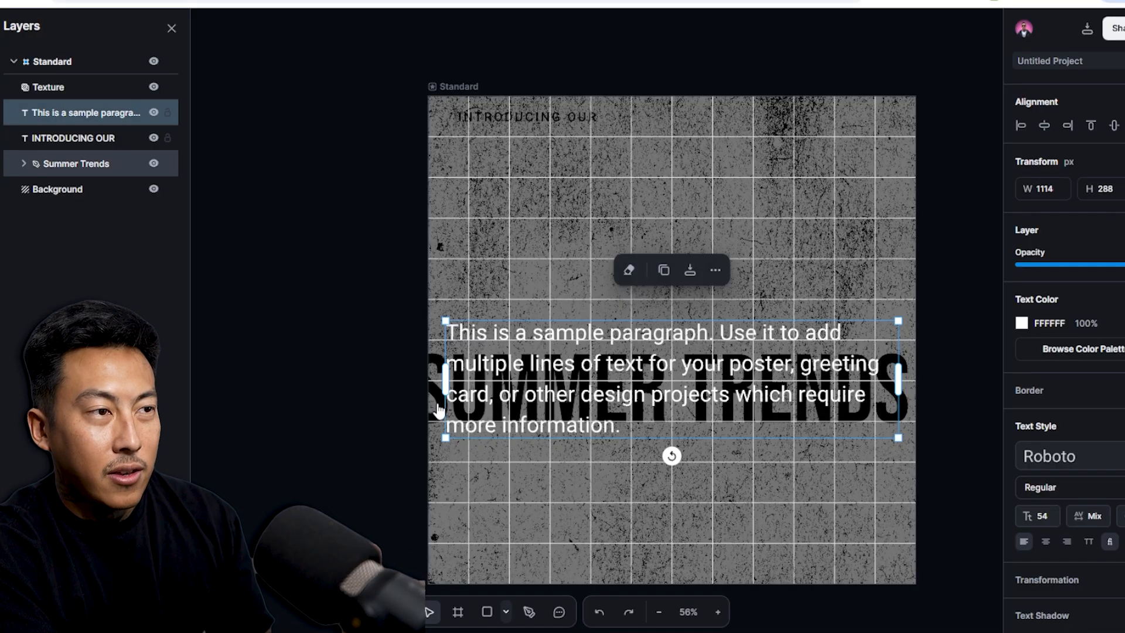
left_click_drag(434, 401, 453, 493)
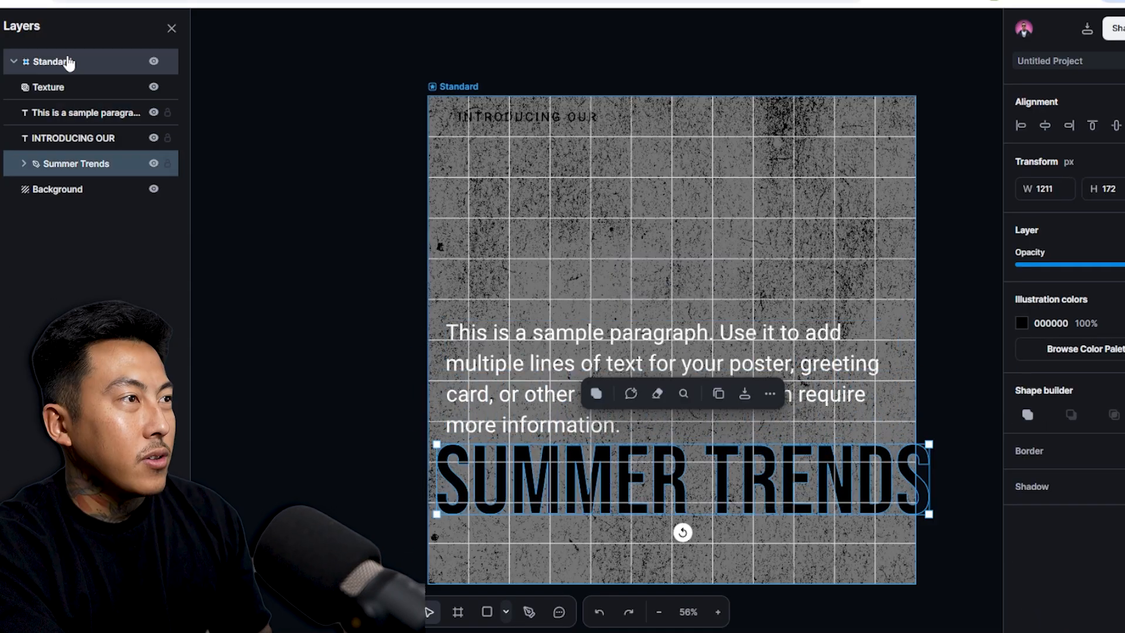
Turn off the grid and turn on the ruler and guides around the canvas.
left_click(1, 30)
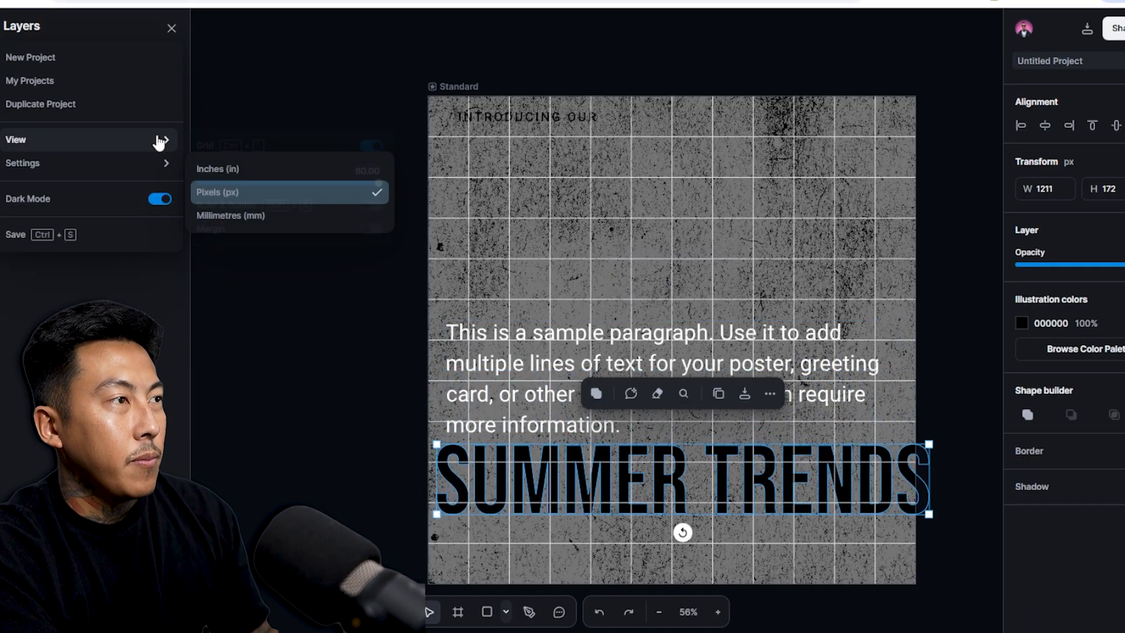
mouse_move(164, 162)
left_click(371, 146)
left_click(371, 169)
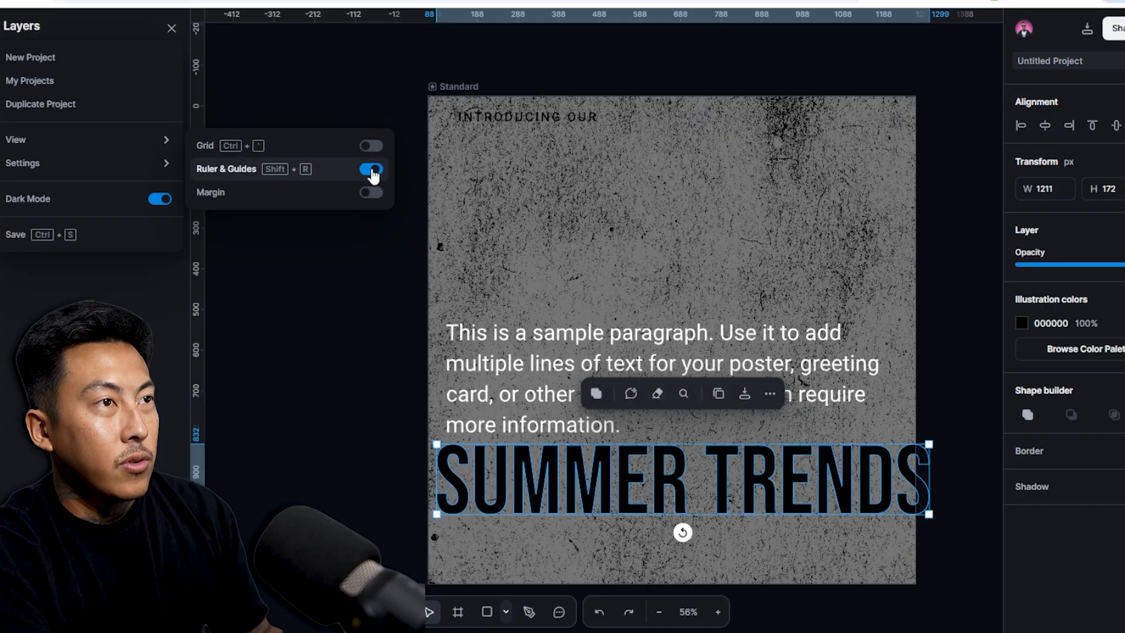
Change the project's measurement unit to inches and clear the selection.
mouse_move(68, 159)
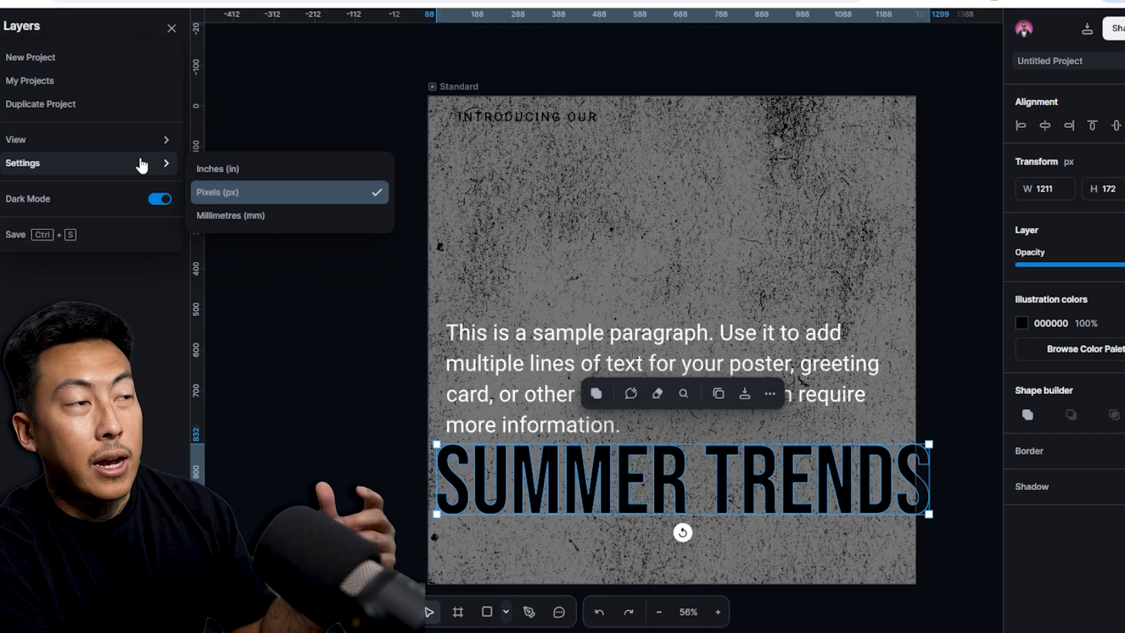
left_click(255, 176)
left_click(432, 63)
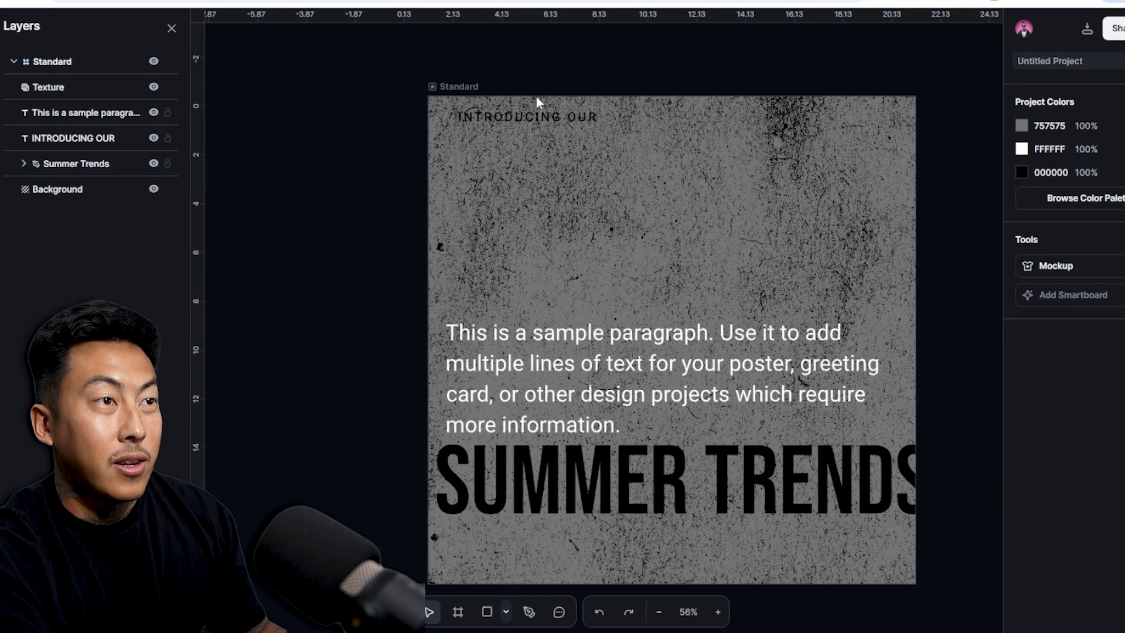
Switch the editor interface between light and dark mode twice, ending in dark mode.
left_click(1, 27)
mouse_move(118, 144)
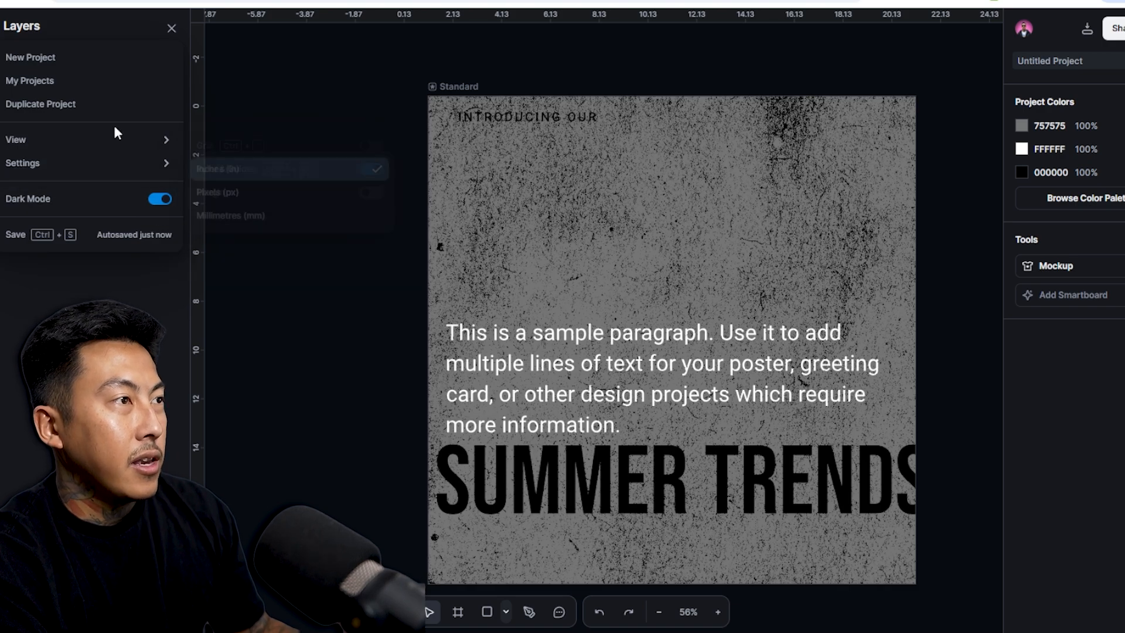
left_click(162, 200)
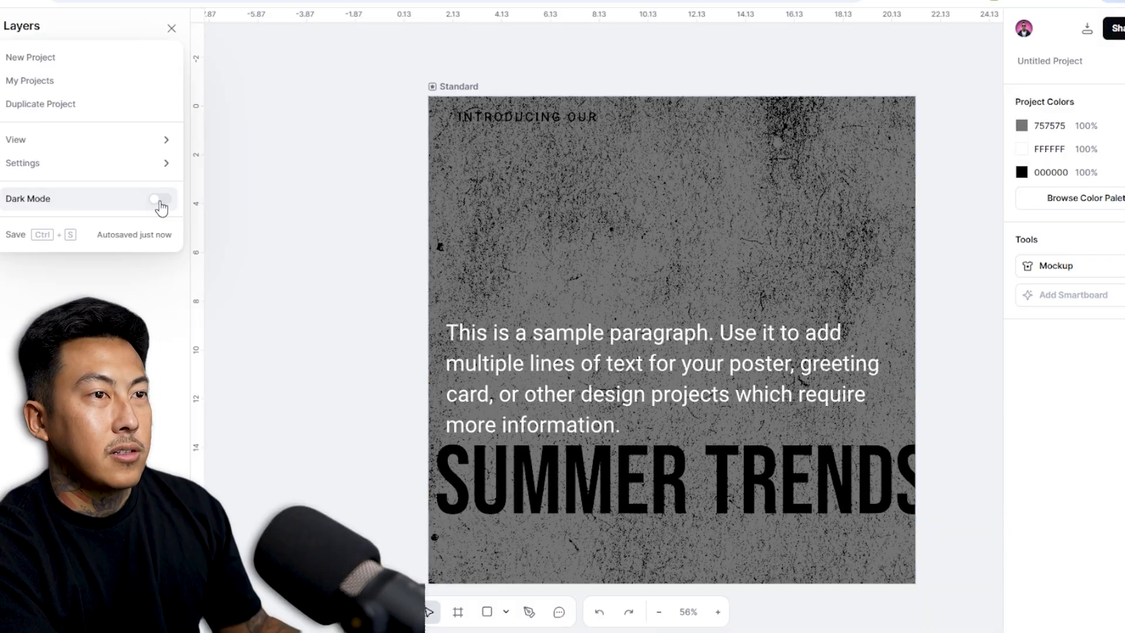
left_click(159, 200)
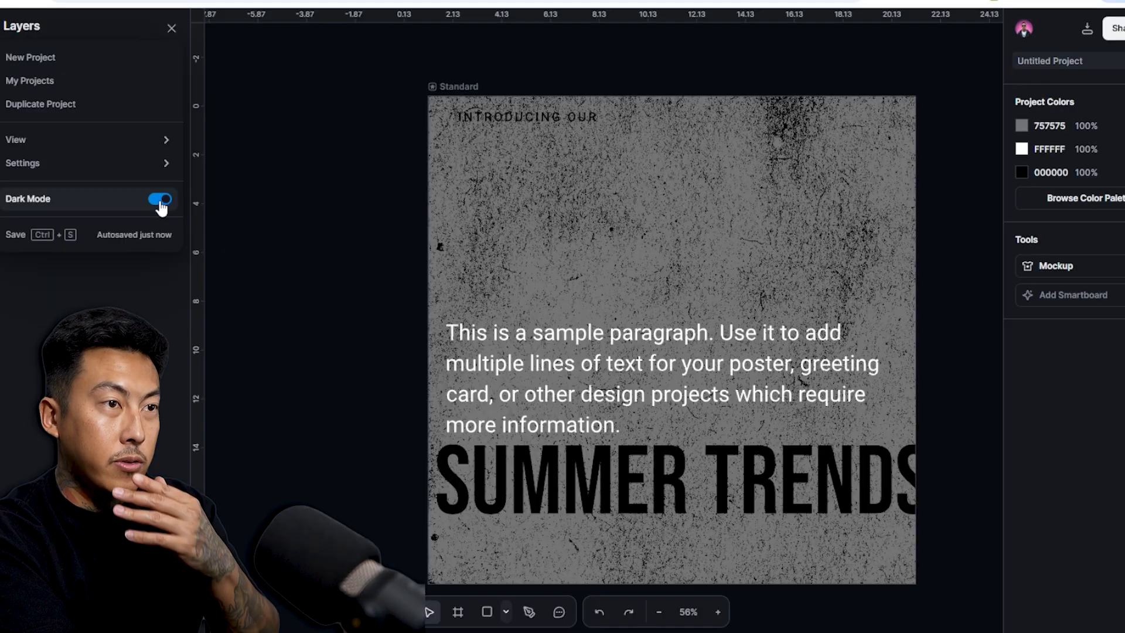
left_click(159, 200)
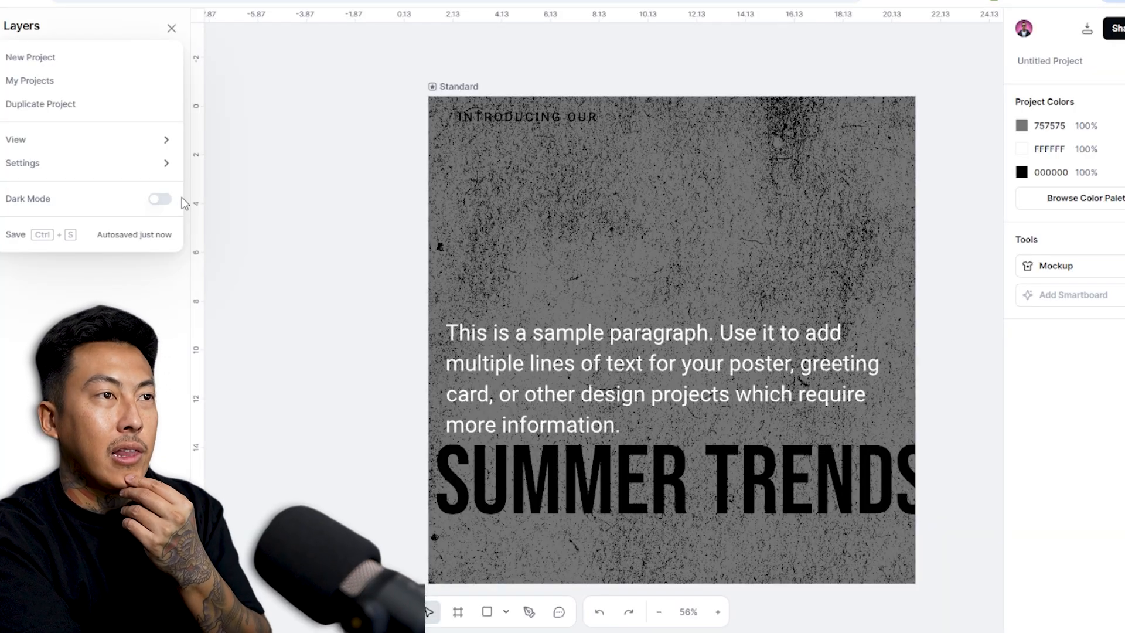
left_click(159, 200)
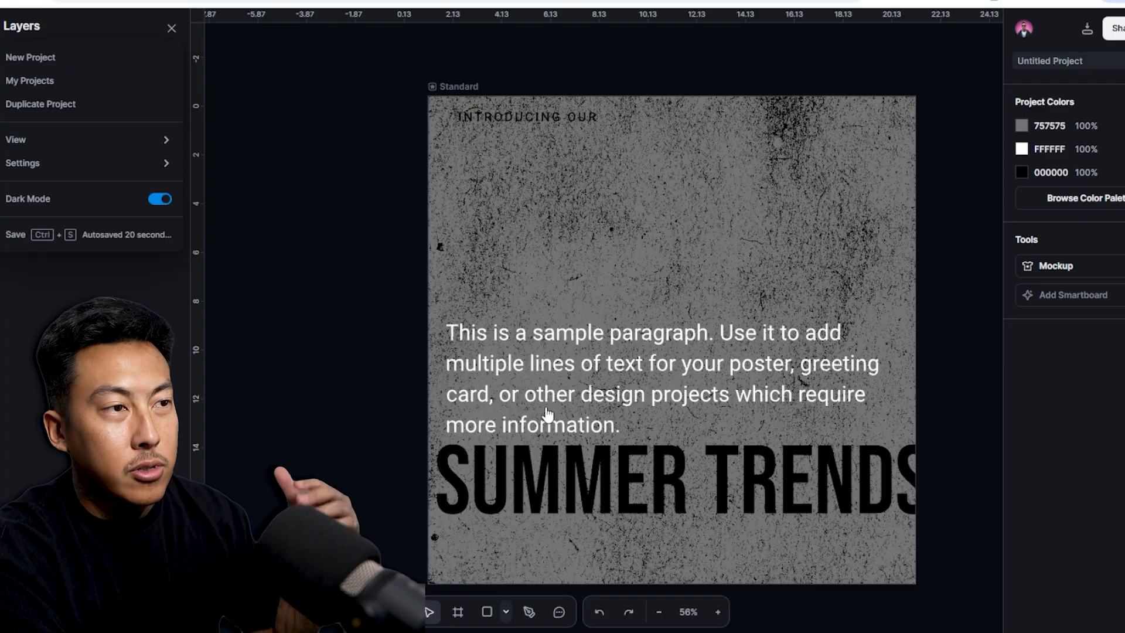
Line up the paragraph with the heading's left edge and scale the heading down to about 17.57 × 2.50 in.
left_click_drag(525, 366, 515, 366)
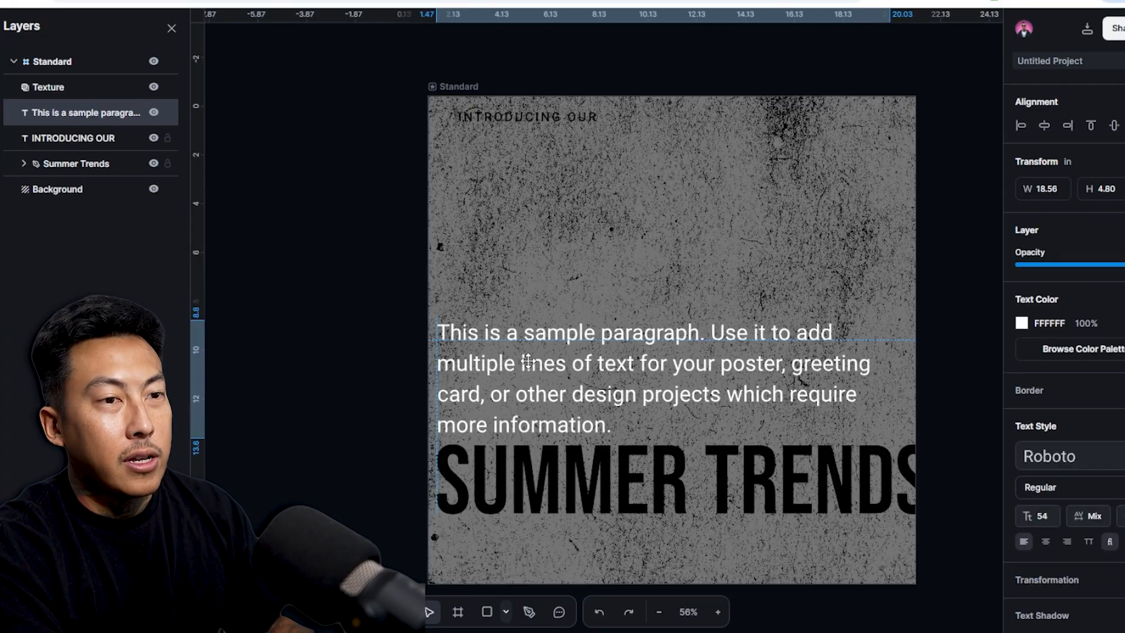
left_click(792, 492)
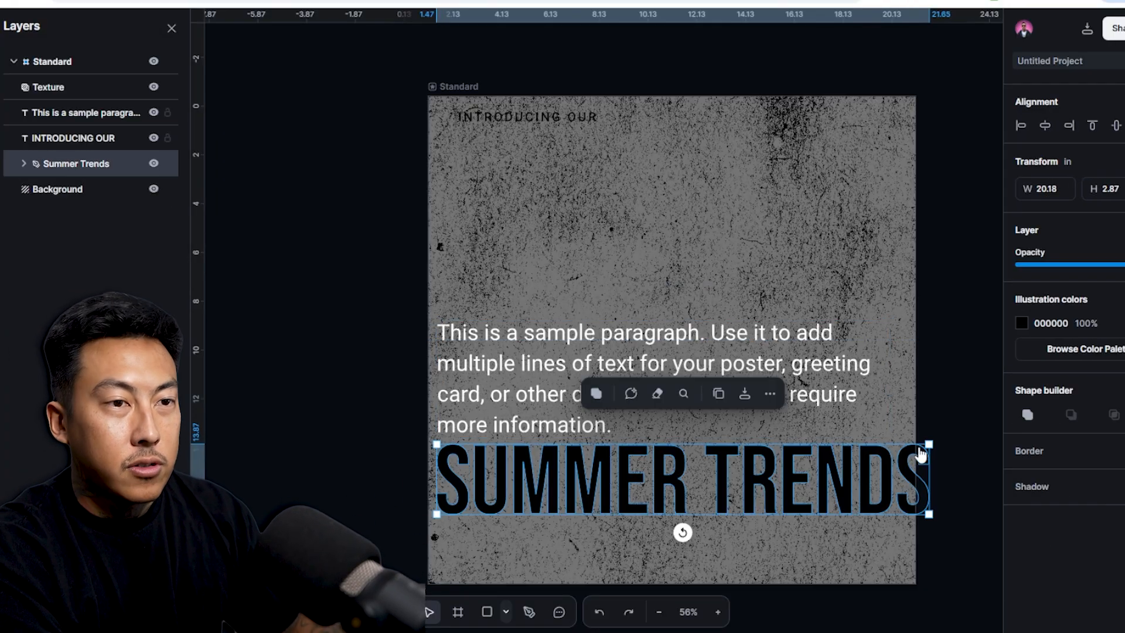
left_click_drag(921, 454, 870, 462)
Align the white paragraph to the artboard's horizontal centre, left edge, right edge and top edge in turn.
left_click(888, 420)
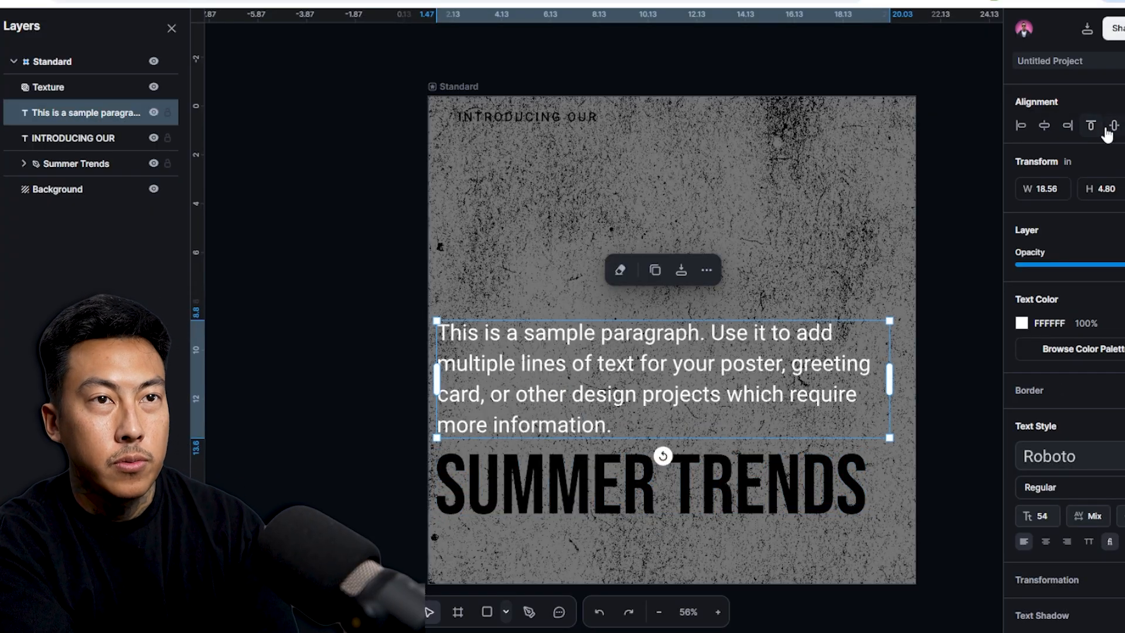
left_click(1044, 129)
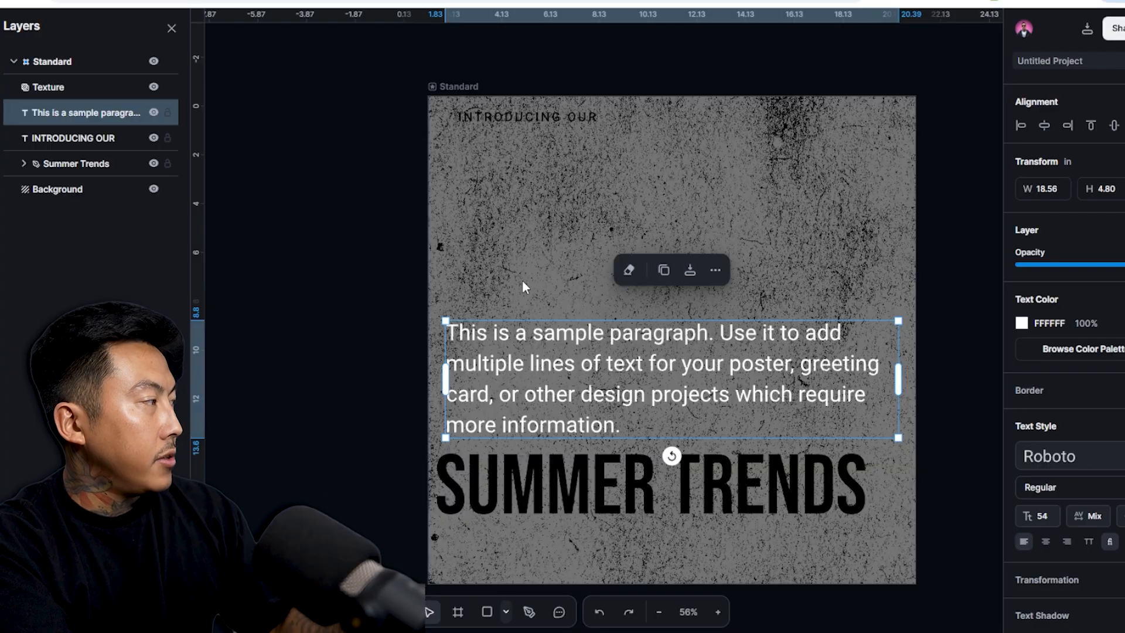
left_click(1021, 125)
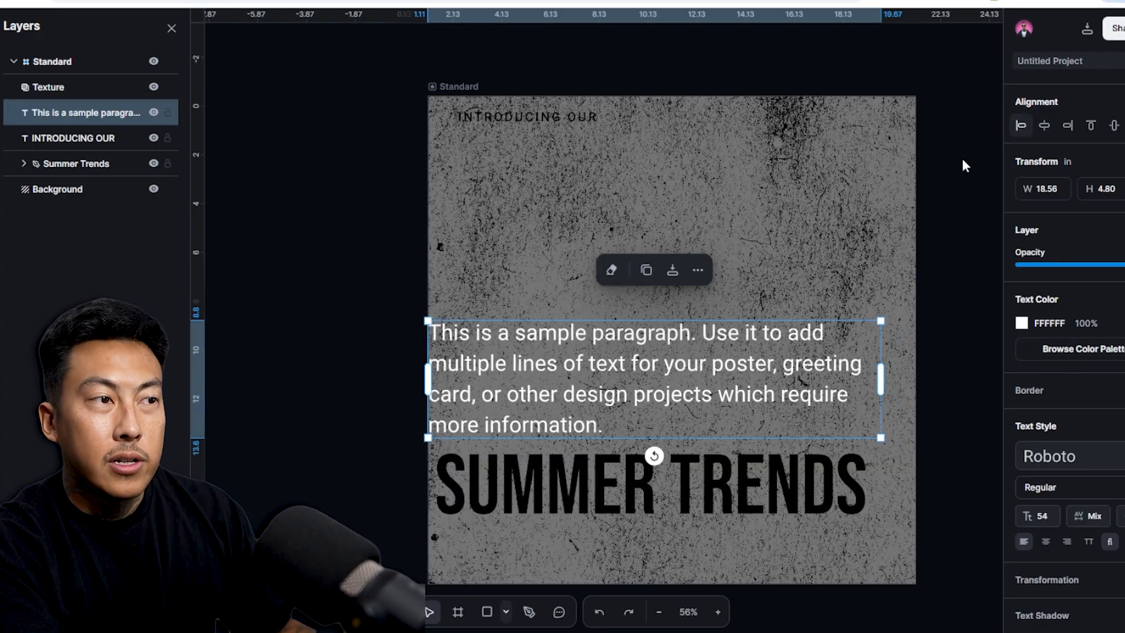
left_click(1067, 126)
left_click(1091, 127)
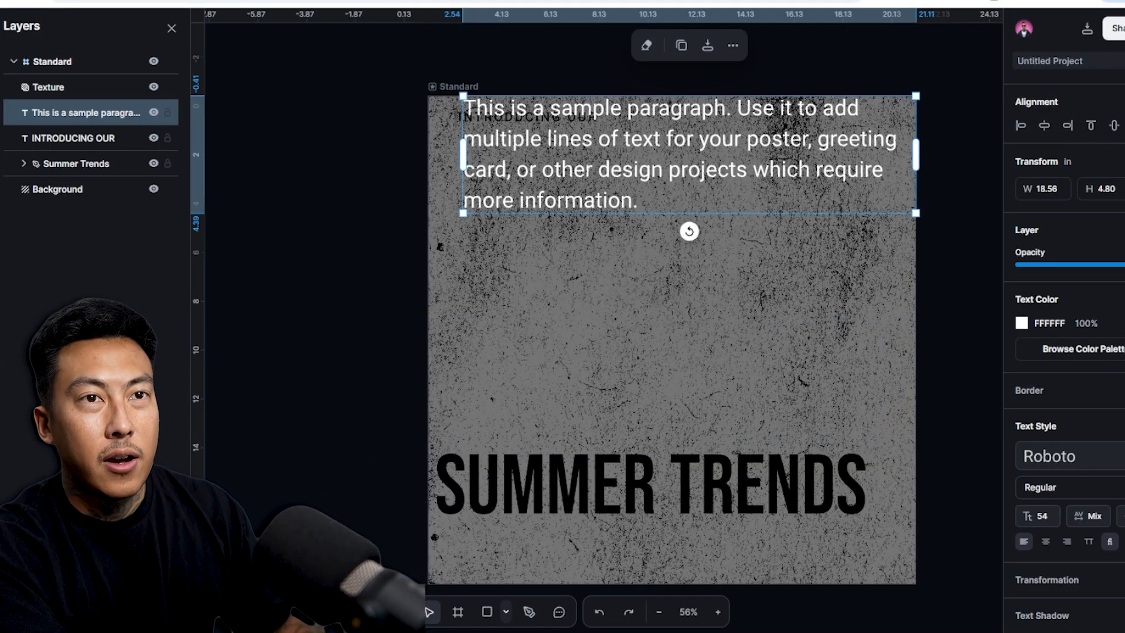
Centre the white paragraph vertically and horizontally on the artboard.
left_click(1123, 125)
left_click(1114, 125)
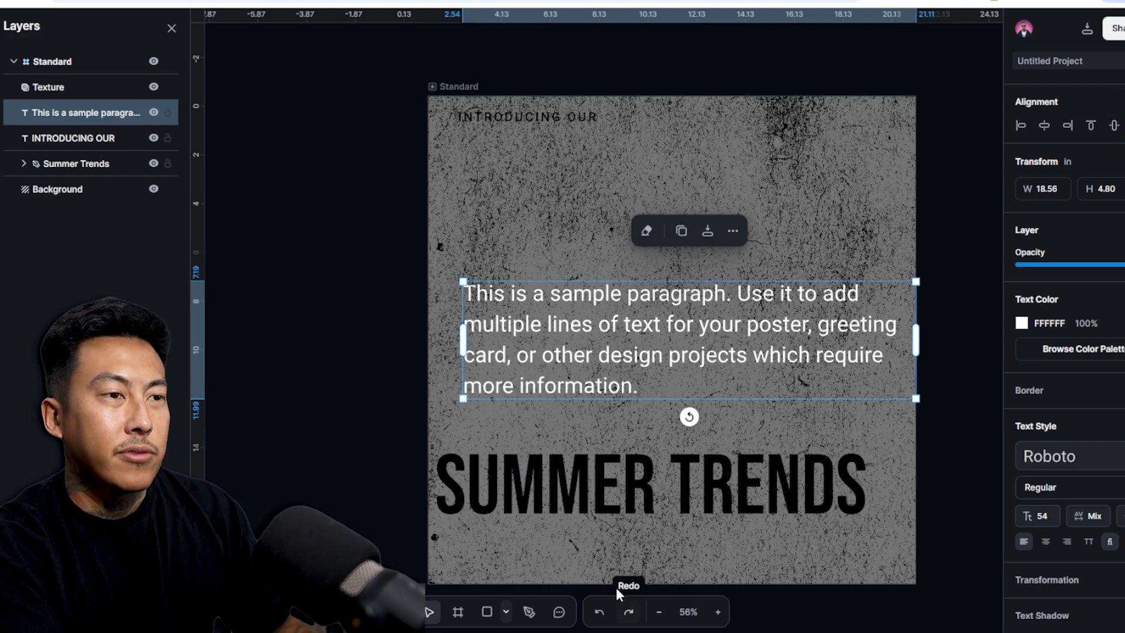
left_click(1043, 126)
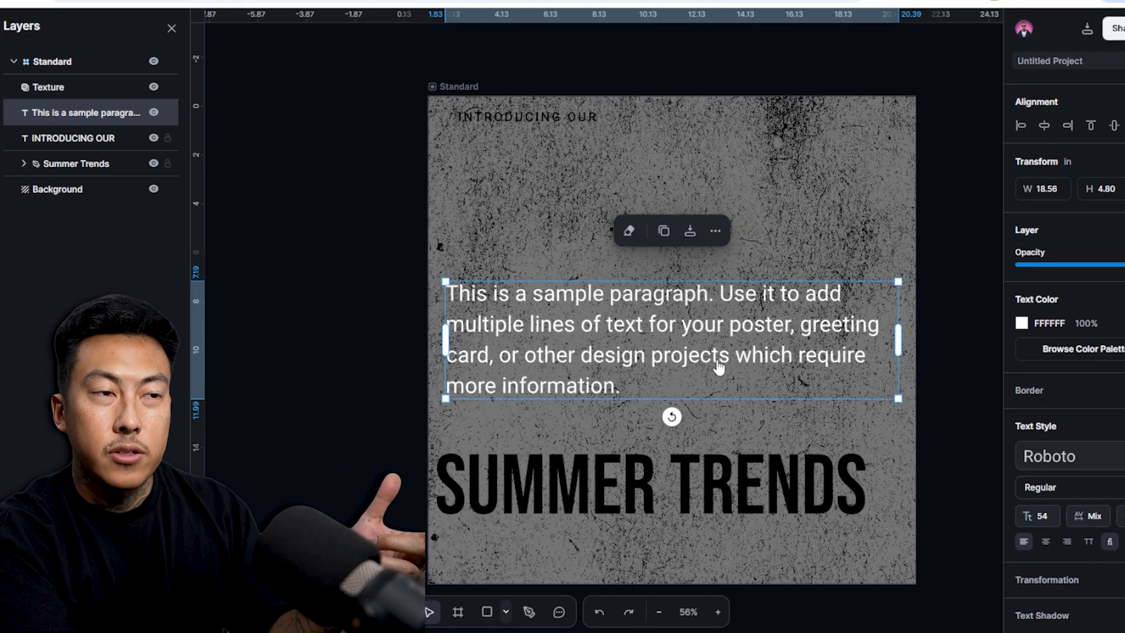
Offset the paragraph and heading past the artboard's left edge, then centre them horizontally on each other.
left_click_drag(732, 347, 657, 364)
left_click_drag(658, 490, 520, 472)
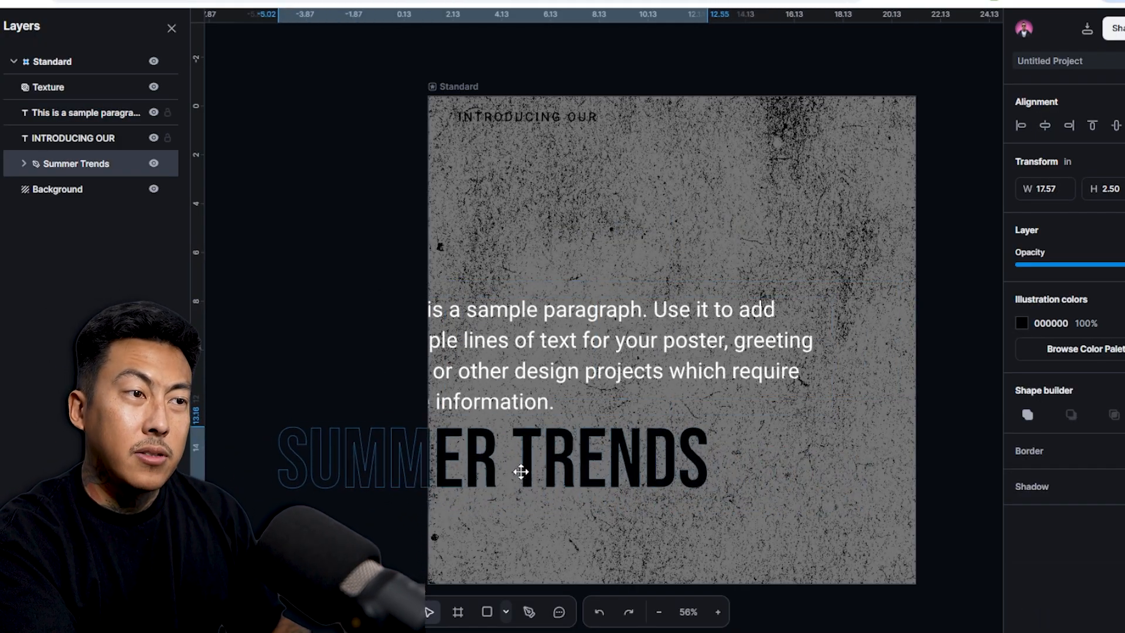
left_click(648, 509)
left_click_drag(781, 494, 451, 316)
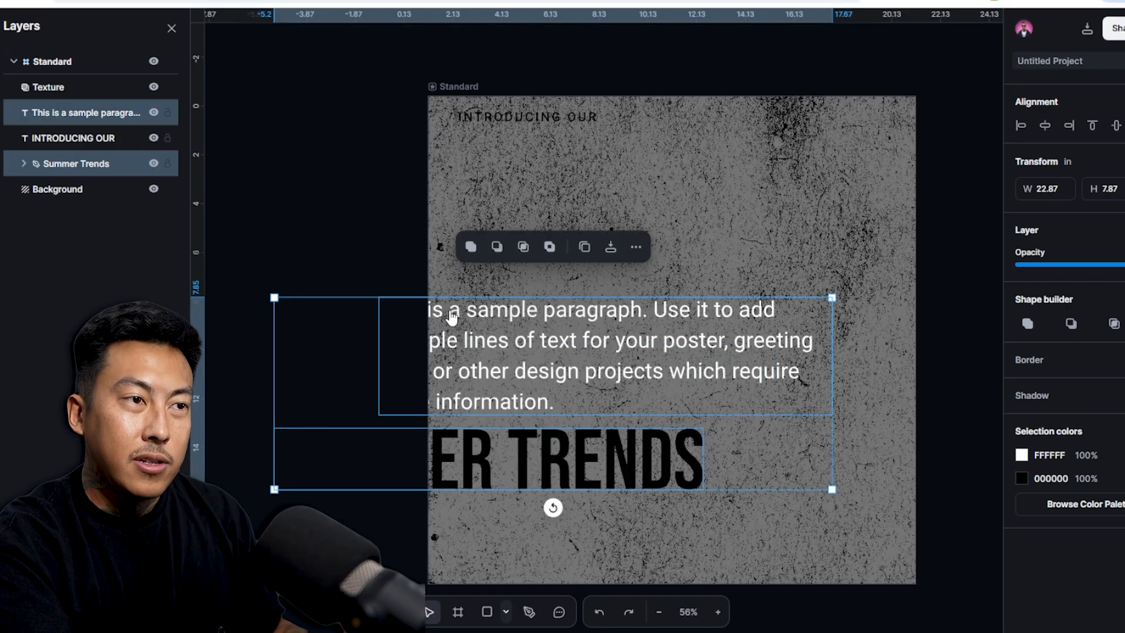
left_click(1045, 127)
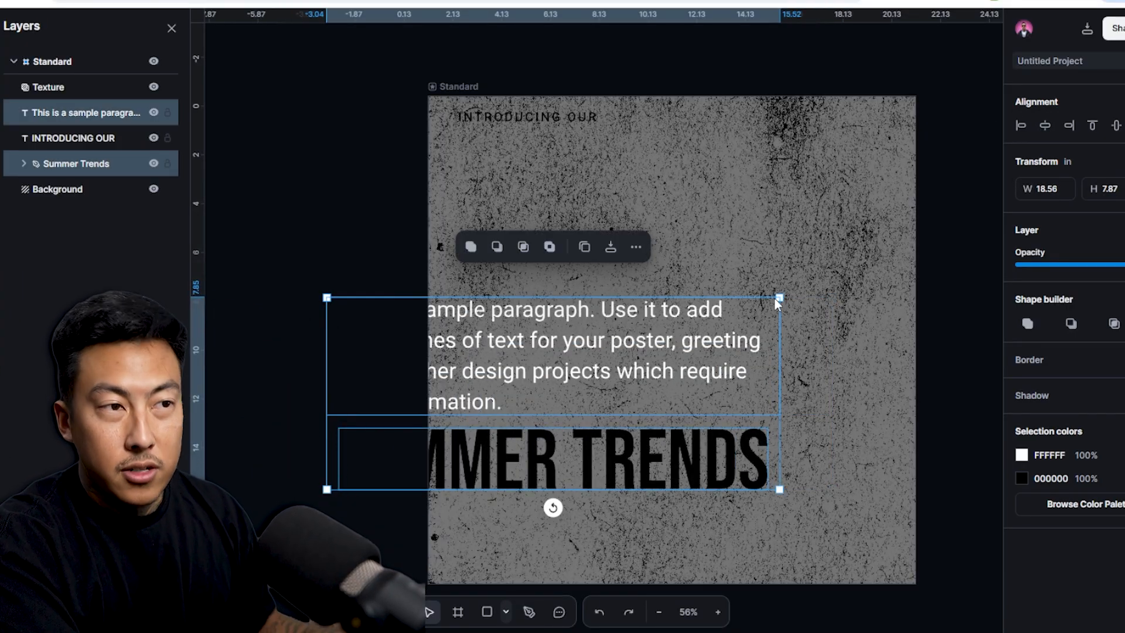
Move the paragraph back inside the artboard, shift the heading to the right, and align both by their left edges.
left_click_drag(564, 380, 684, 354)
left_click(661, 495)
left_click_drag(660, 451, 755, 453)
left_click(620, 334)
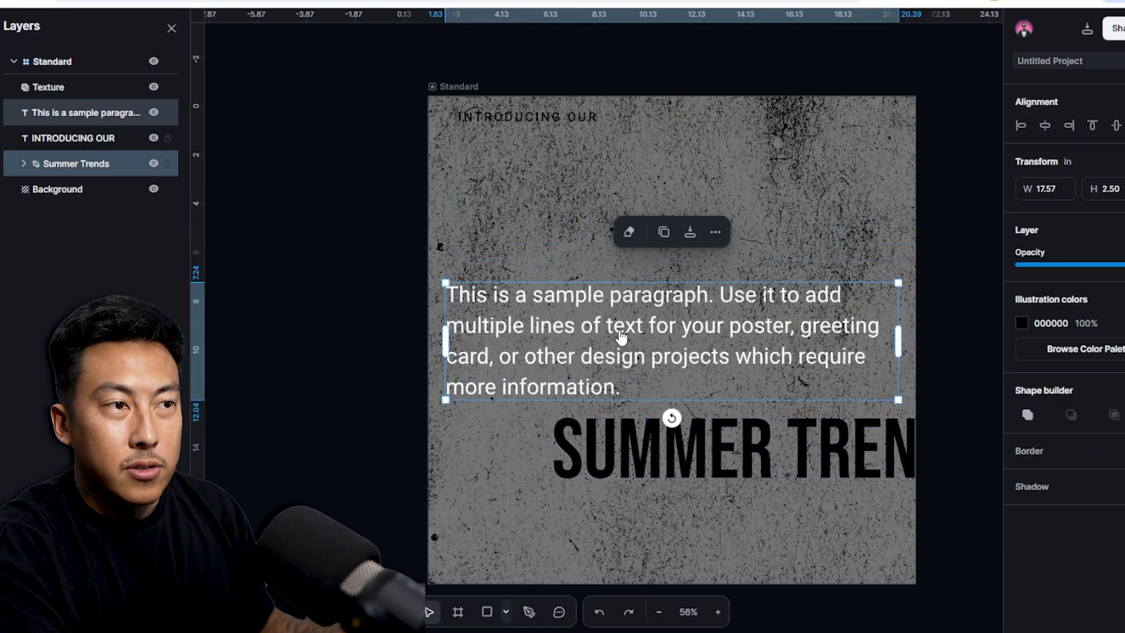
left_click_drag(741, 519, 697, 369)
left_click(1021, 126)
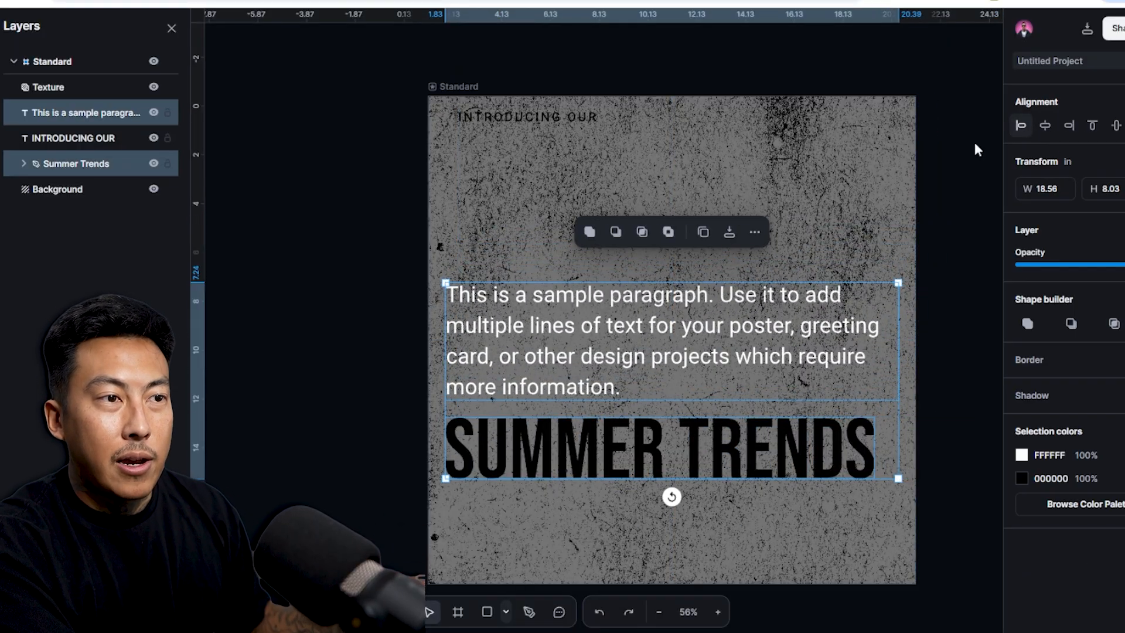
Delete the small INTRODUCING OUR text from the top of the artboard.
left_click(806, 433)
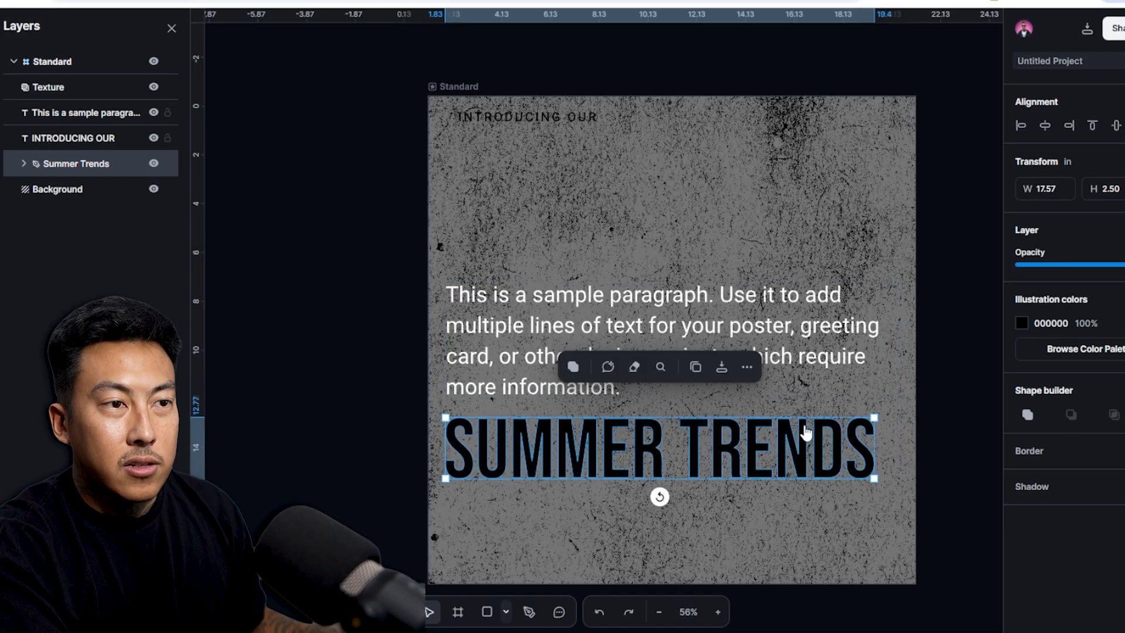
left_click(558, 120)
key("Delete")
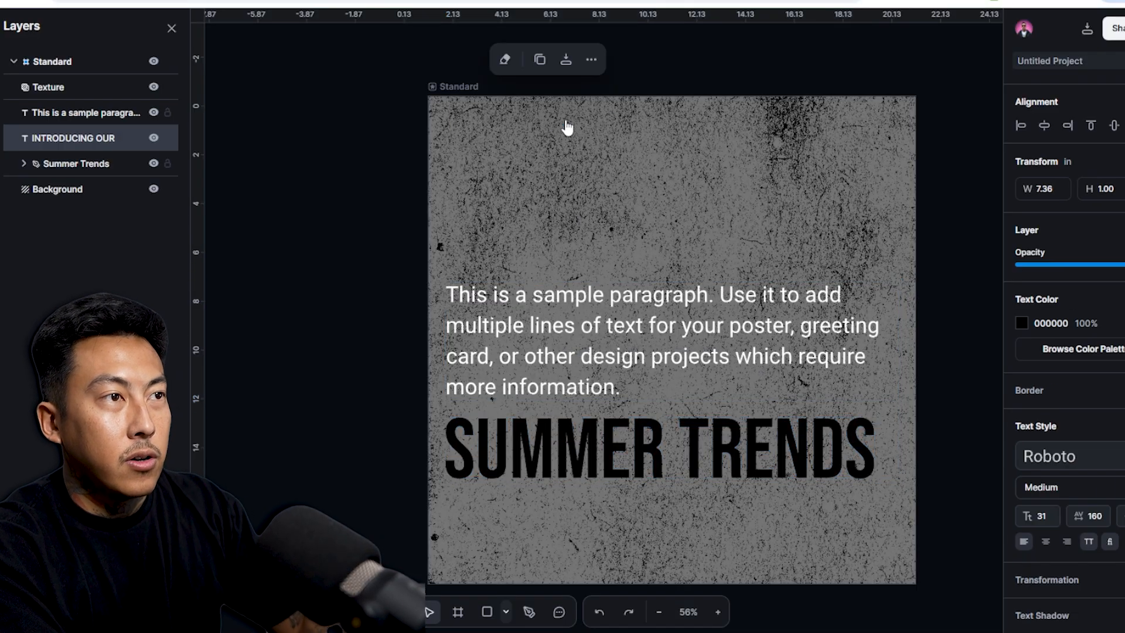
Move the paragraph and heading left beyond the artboard, then centre them horizontally with the artboard and deselect everything.
key("ctrl+a")
left_click_drag(629, 448, 439, 442)
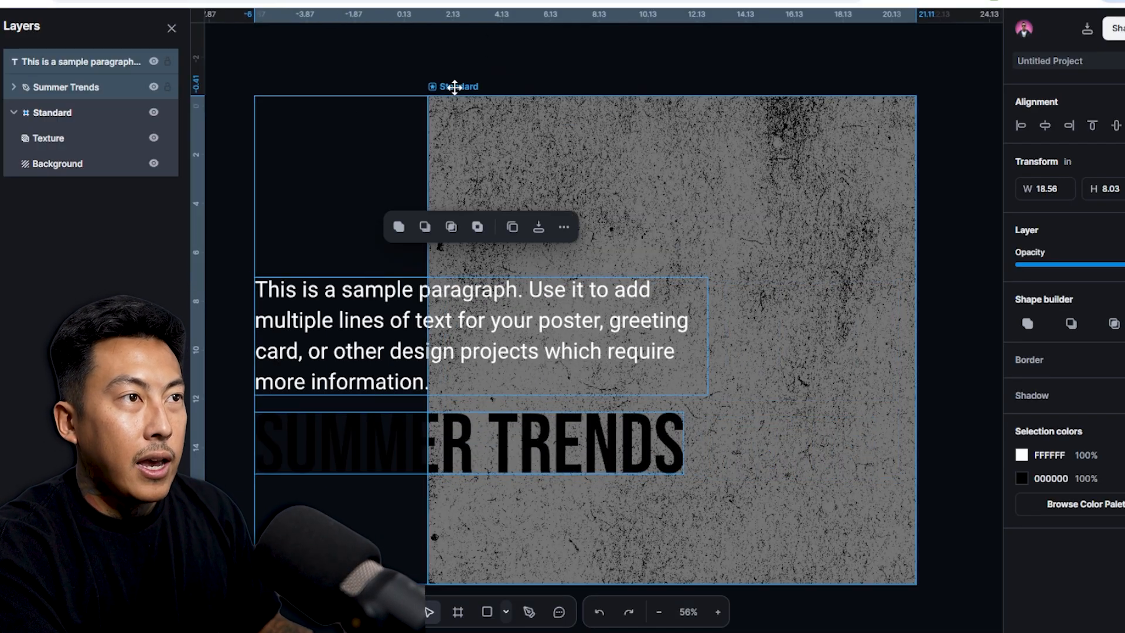
left_click(1045, 125)
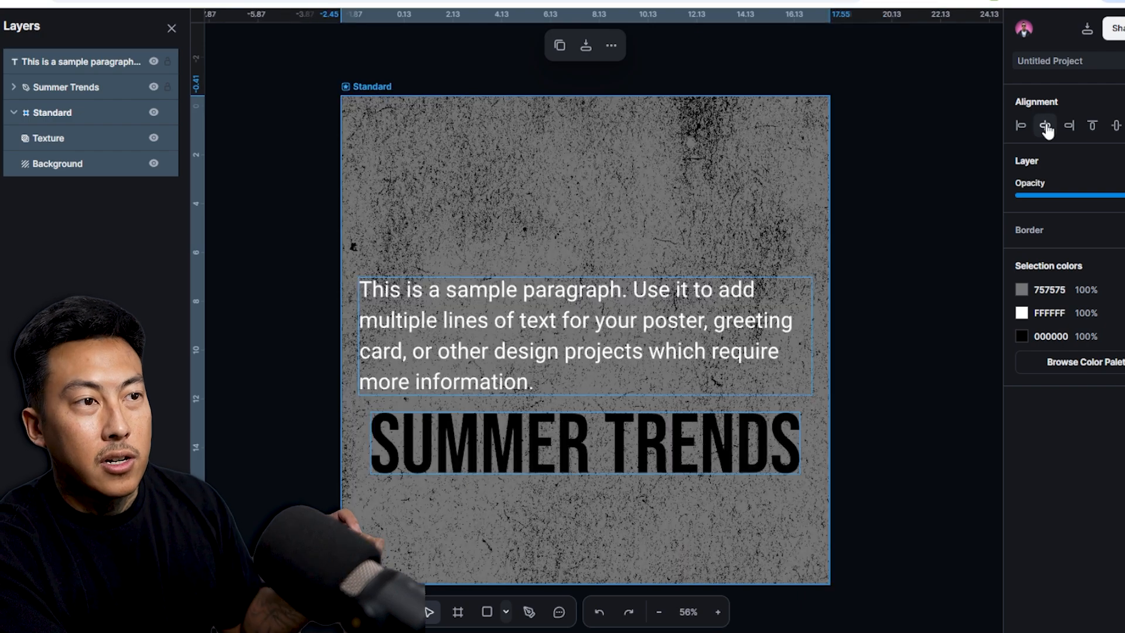
left_click(927, 337)
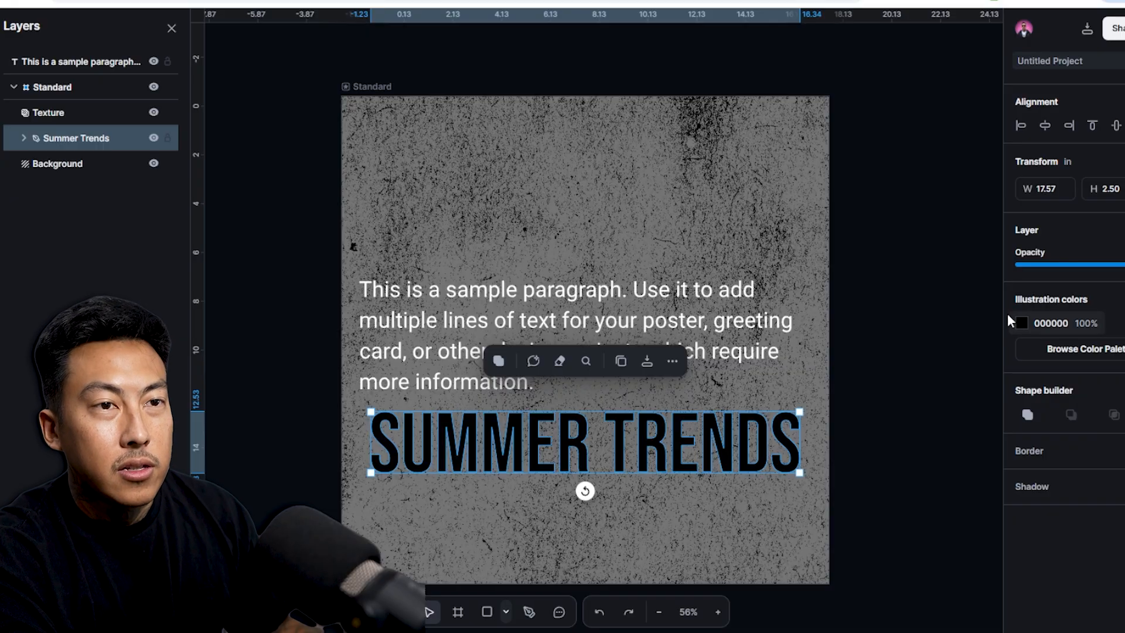
Recolour the SUMMER TRENDS heading, trying white first and then changing it to red.
left_click(1021, 323)
left_click(962, 334)
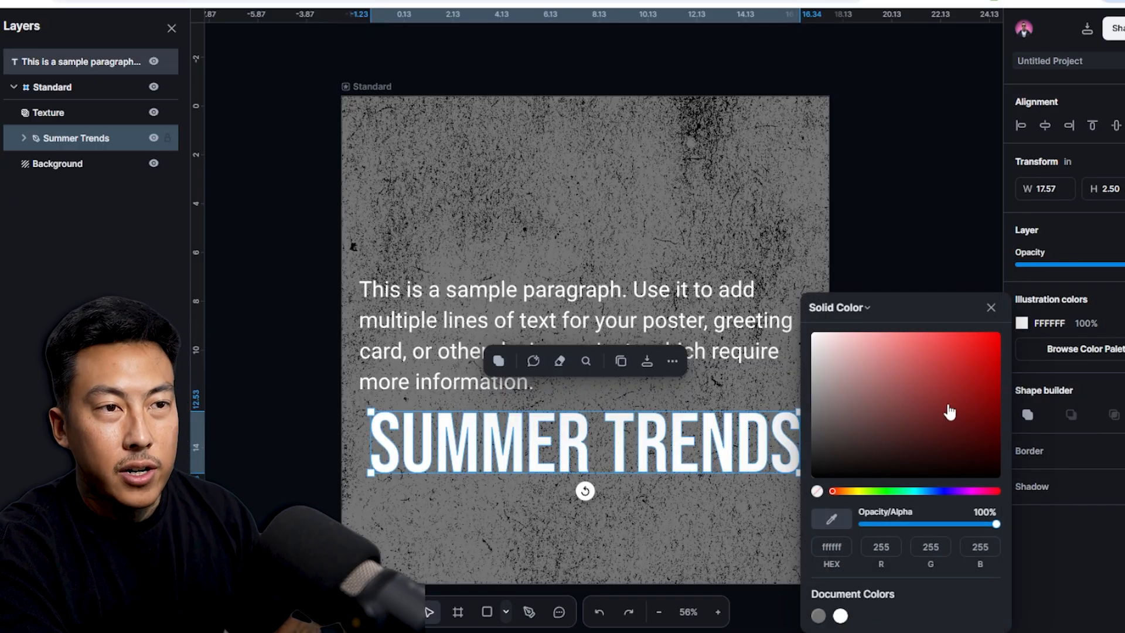
mouse_move(952, 390)
left_mouse_down()
mouse_move(903, 397)
mouse_move(962, 414)
mouse_move(918, 454)
left_mouse_up()
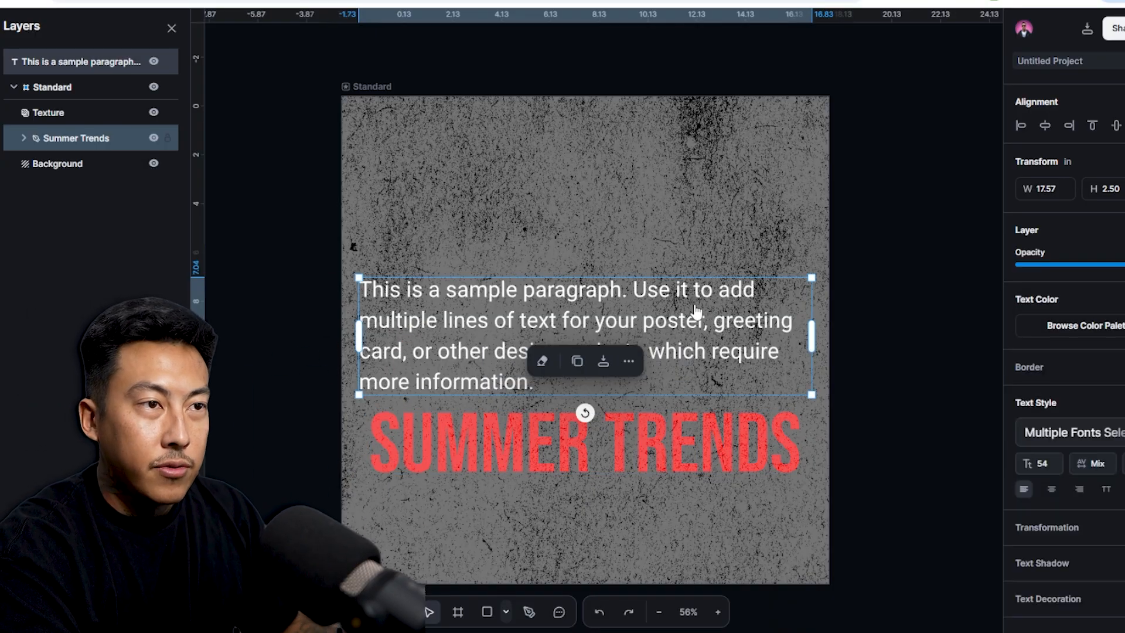
Recolour the sample paragraph with the heading's red F55555 and adjust the shade to the lighter pink FF9191.
left_click(697, 315)
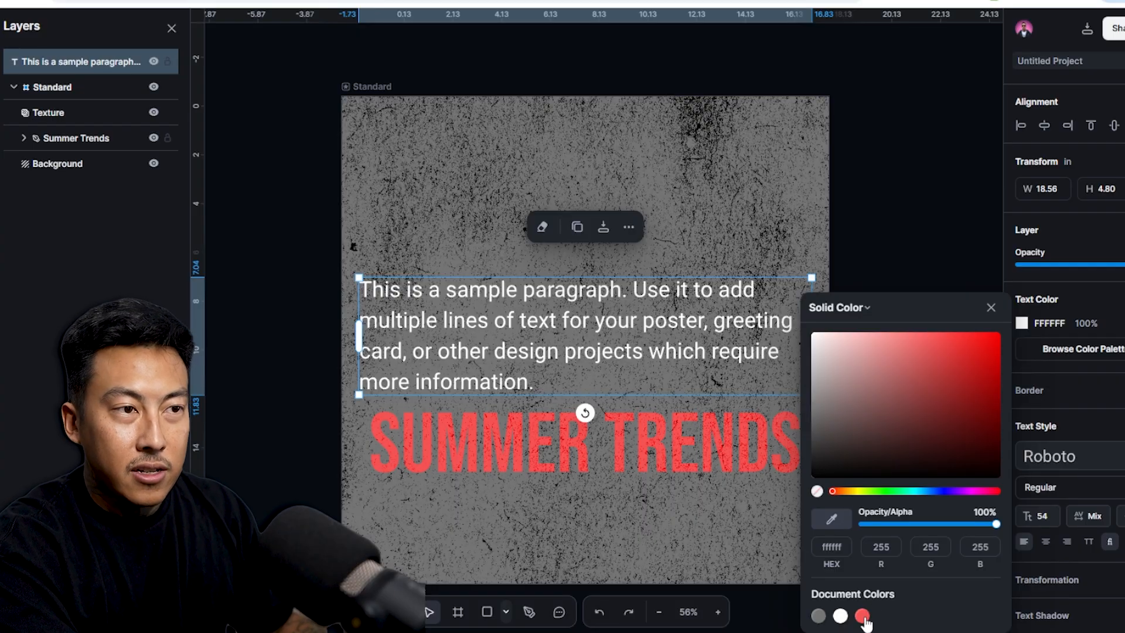
left_click(862, 615)
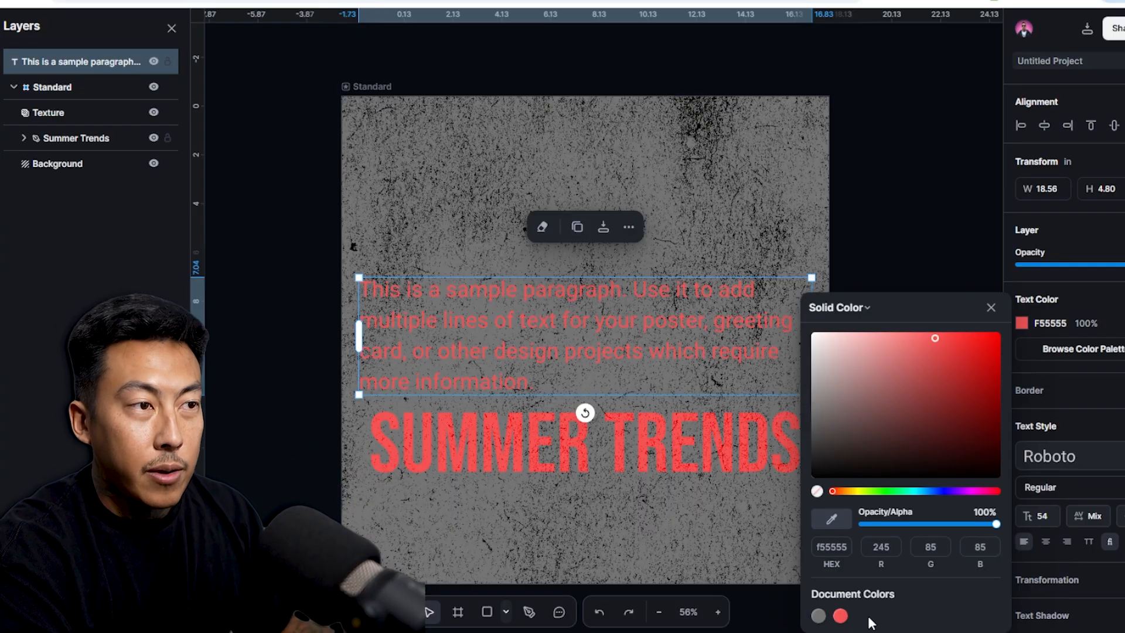
mouse_move(931, 410)
left_mouse_down()
mouse_move(959, 347)
mouse_move(911, 248)
mouse_move(892, 258)
left_mouse_up()
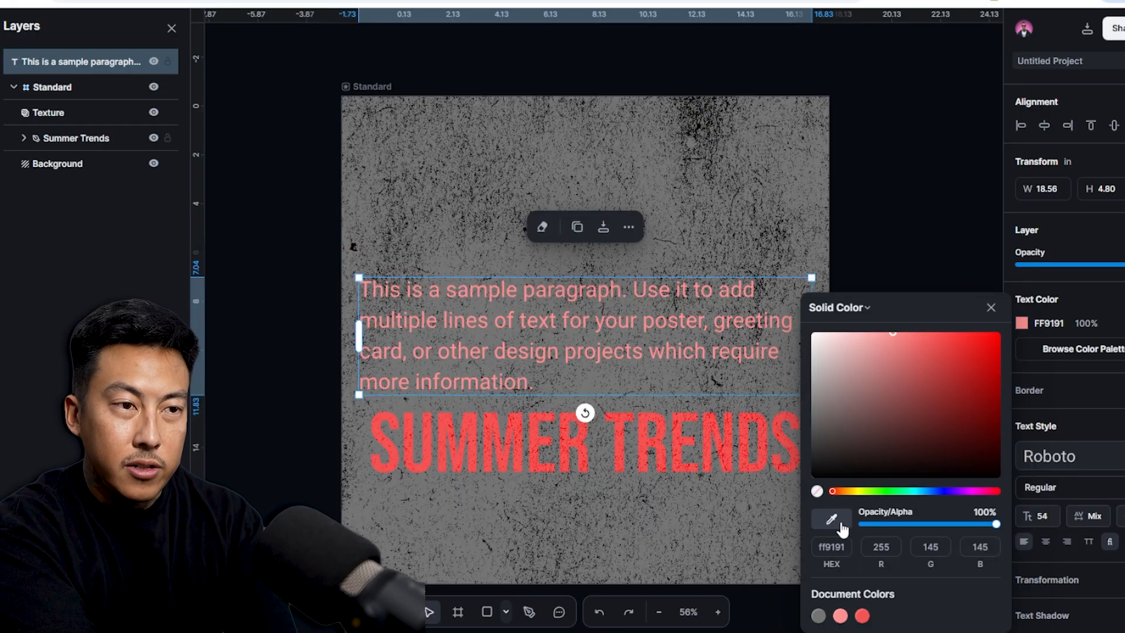
Try a sampled background grey as the paragraph's colour and a lower layer opacity, undoing each change.
left_click(660, 188)
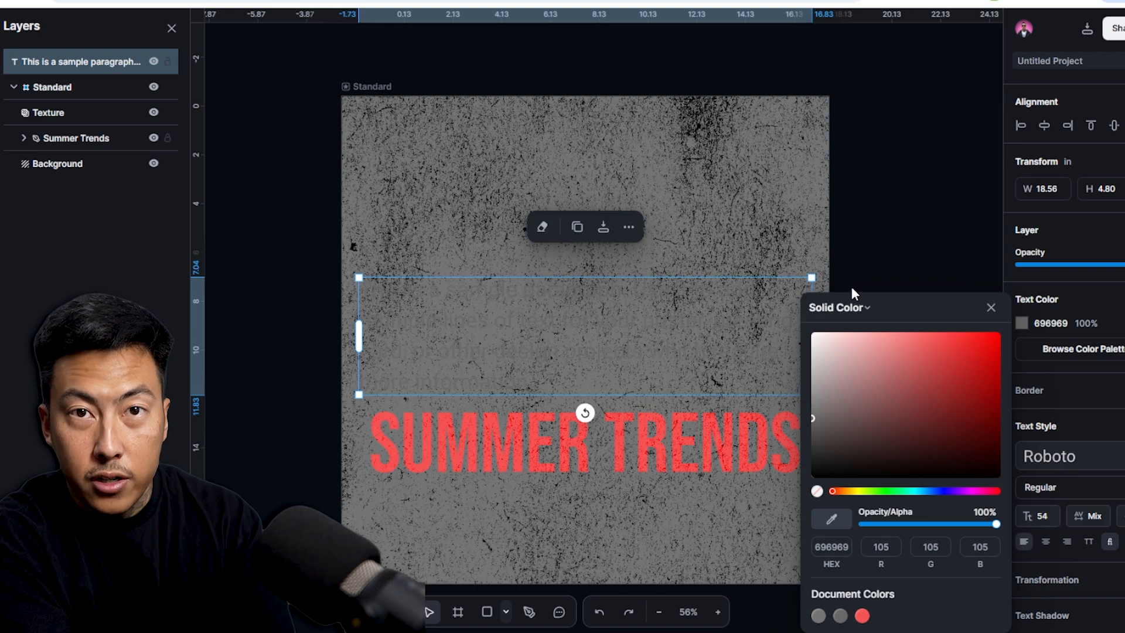
key("ctrl+z")
left_click(991, 307)
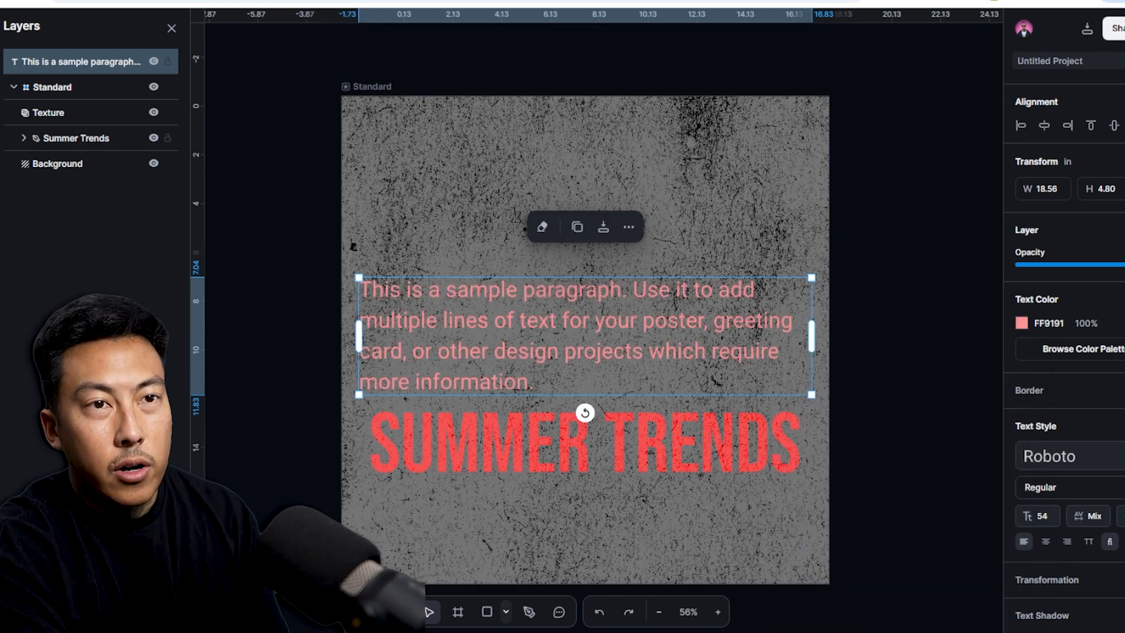
left_click_drag(1120, 264, 1069, 264)
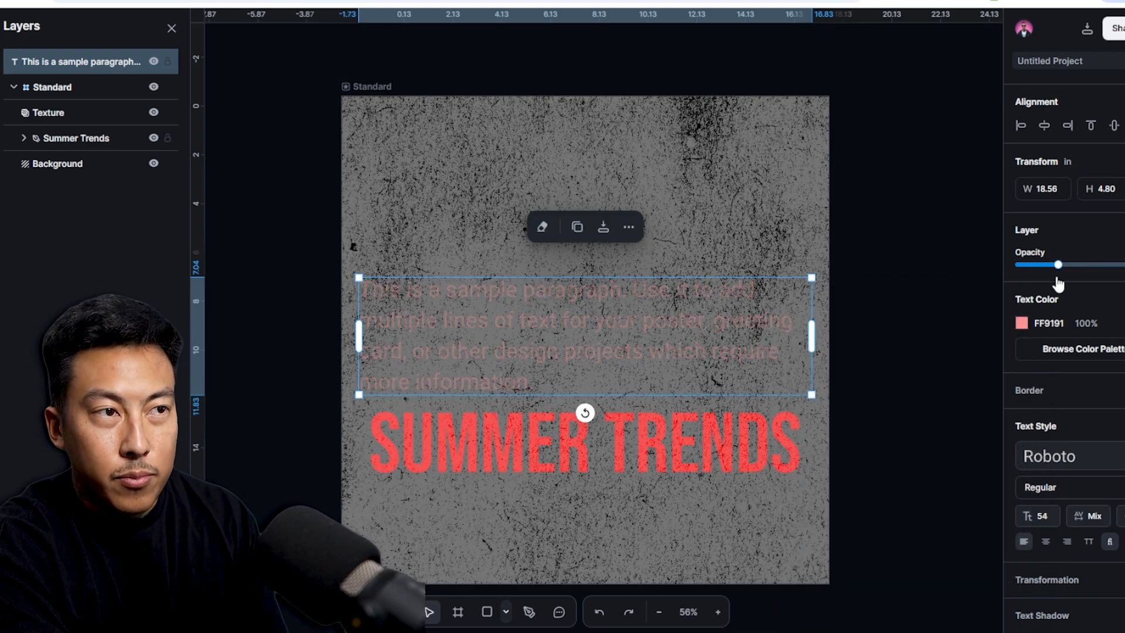
key("ctrl+z")
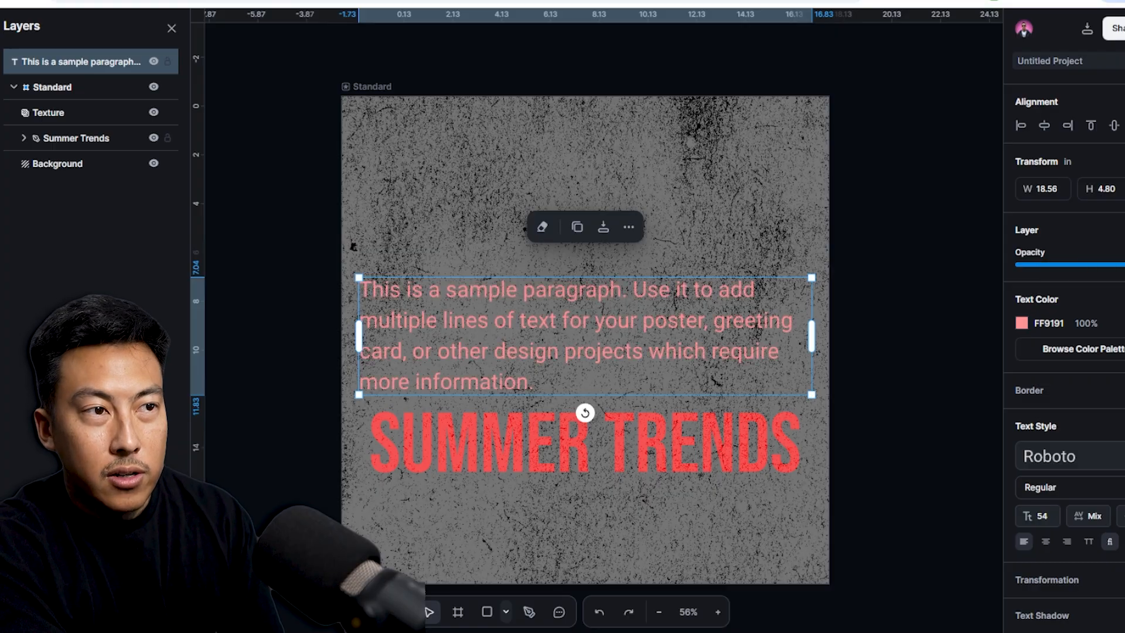
Set the sample paragraph in a recently used handwritten script typeface and give it a black 000000 border.
left_click(1068, 463)
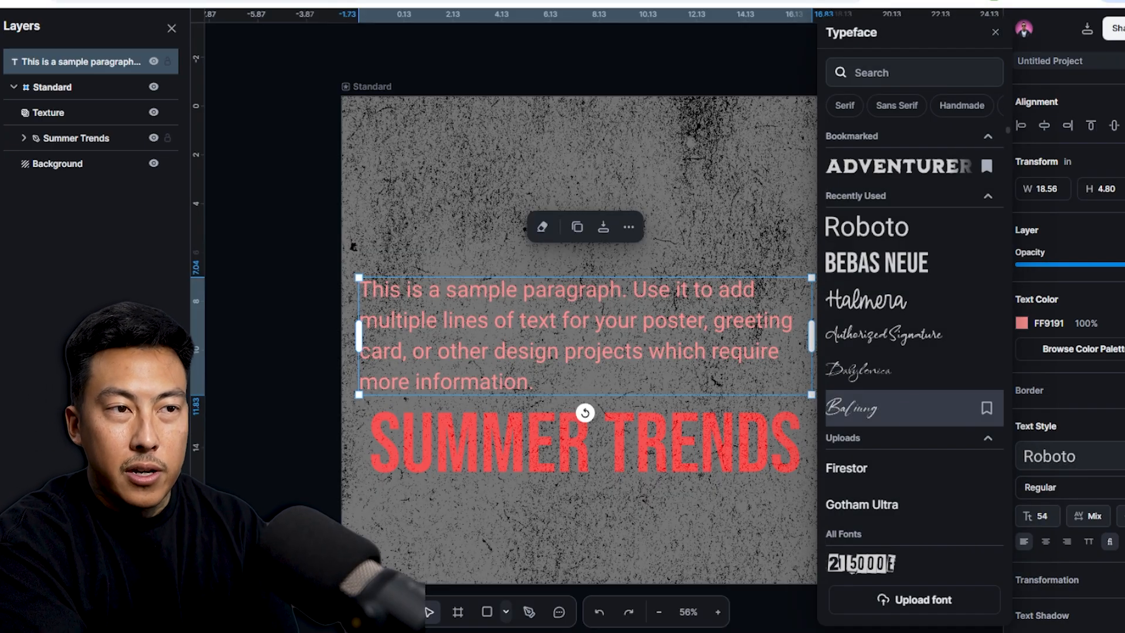
left_click(905, 410)
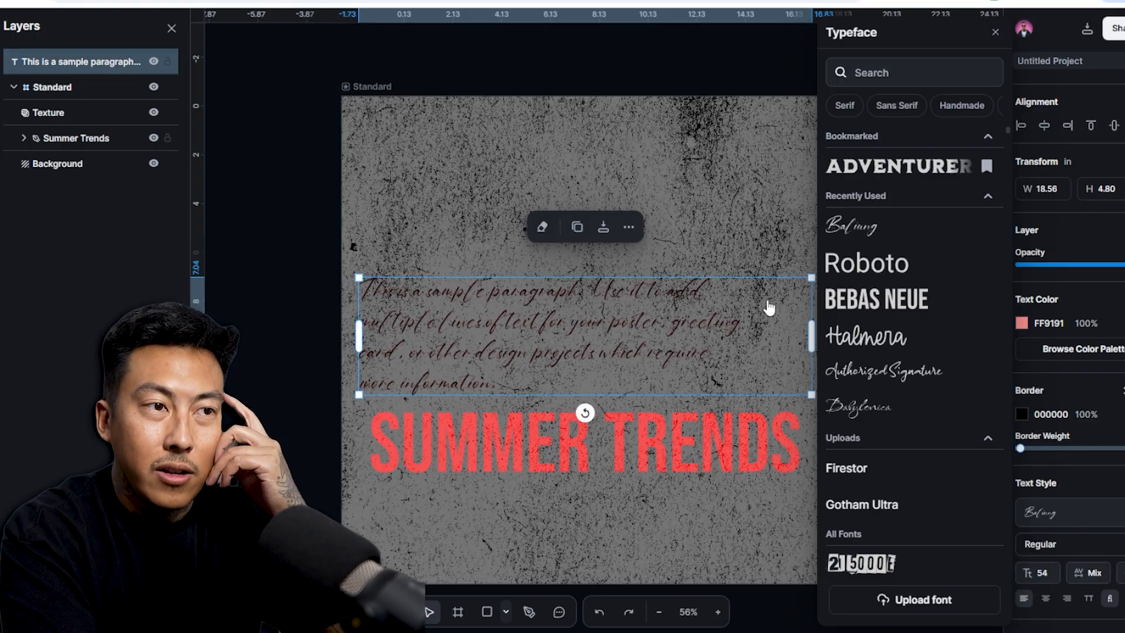
left_click(742, 205)
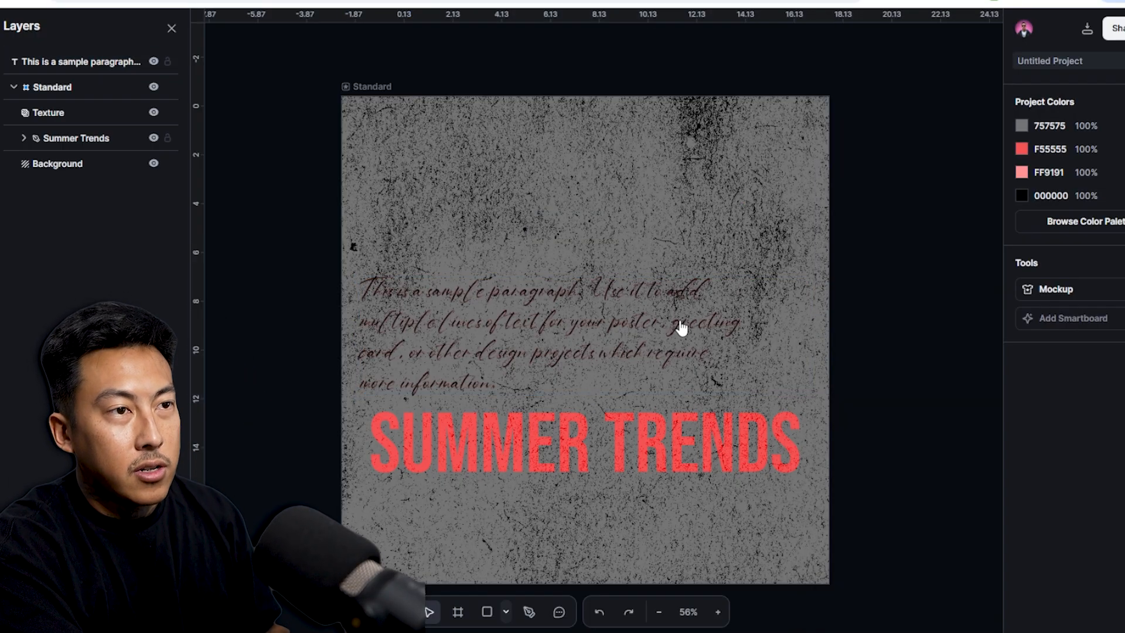
Examine the black border around the paragraph's script letters up close.
left_click(690, 345)
scroll(682, 334, "up", 3)
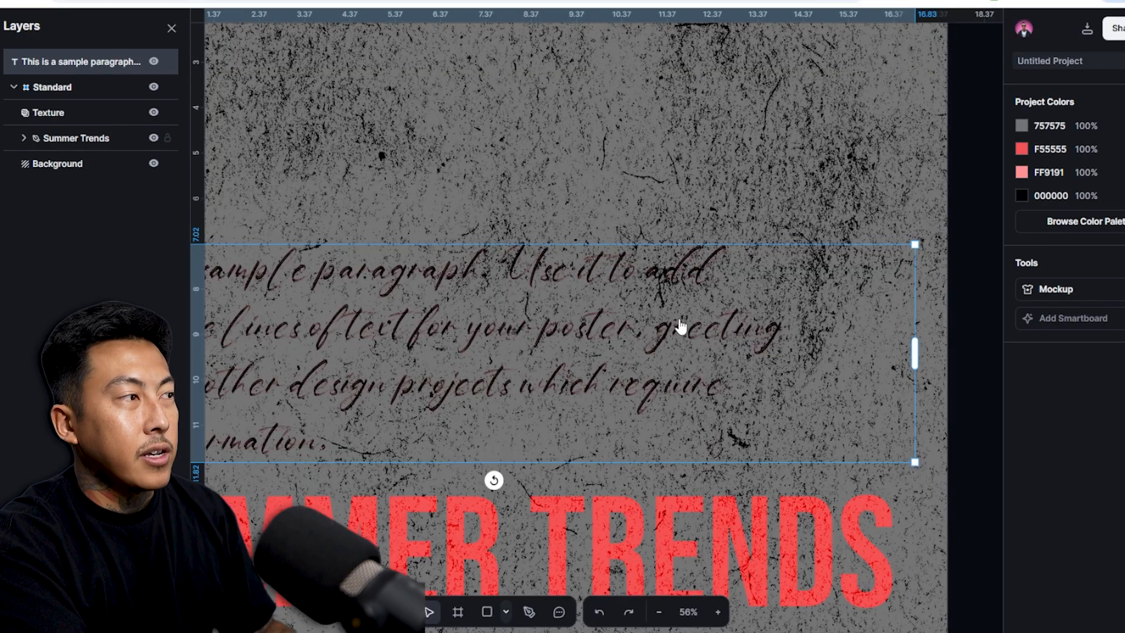
scroll(638, 357, "up", 1)
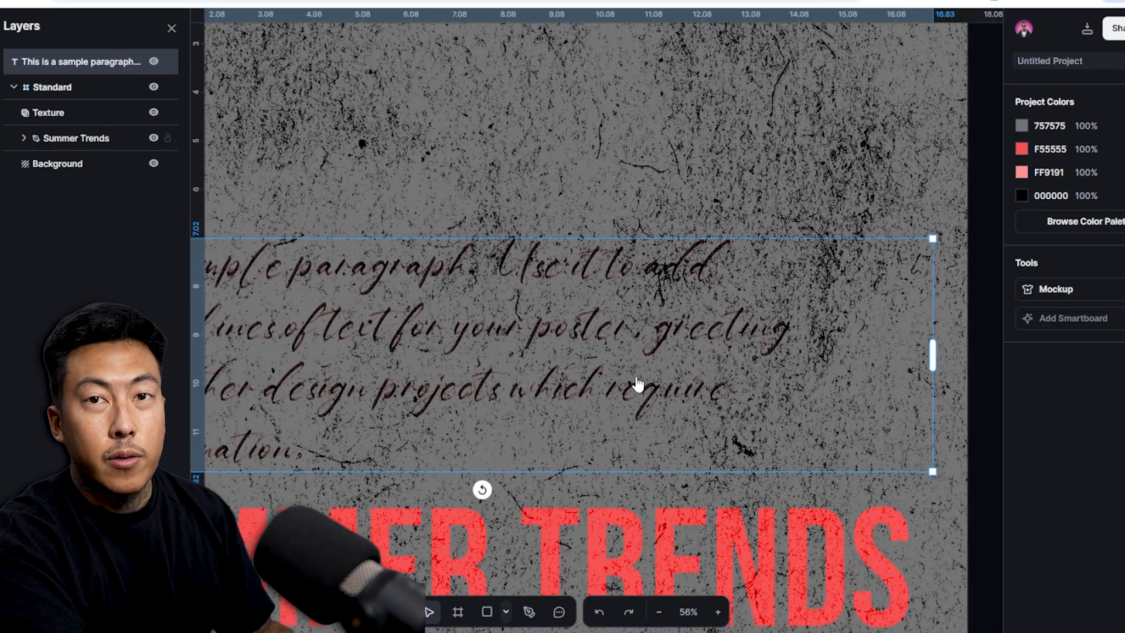
scroll(638, 384, "up", 15)
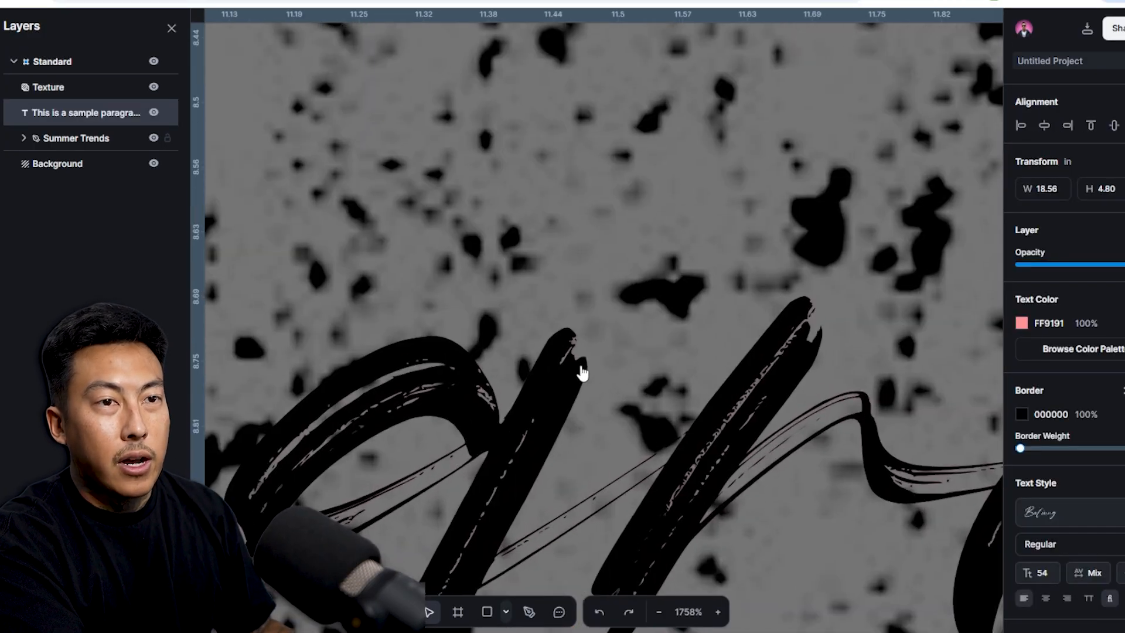
scroll(580, 370, "up", 3)
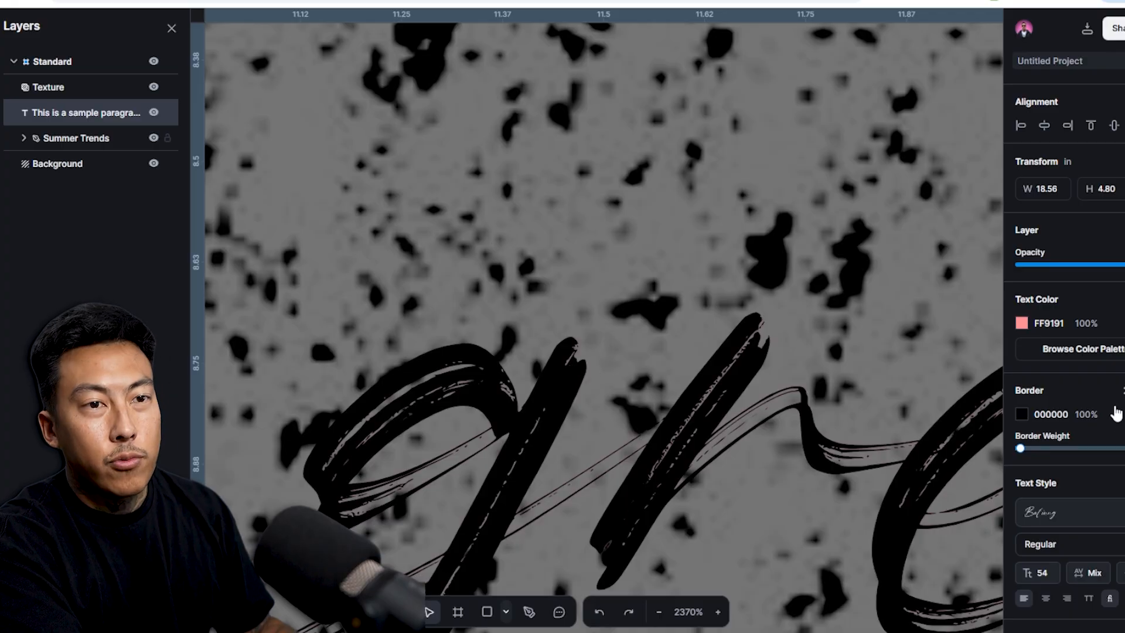
scroll(760, 471, "down", 15)
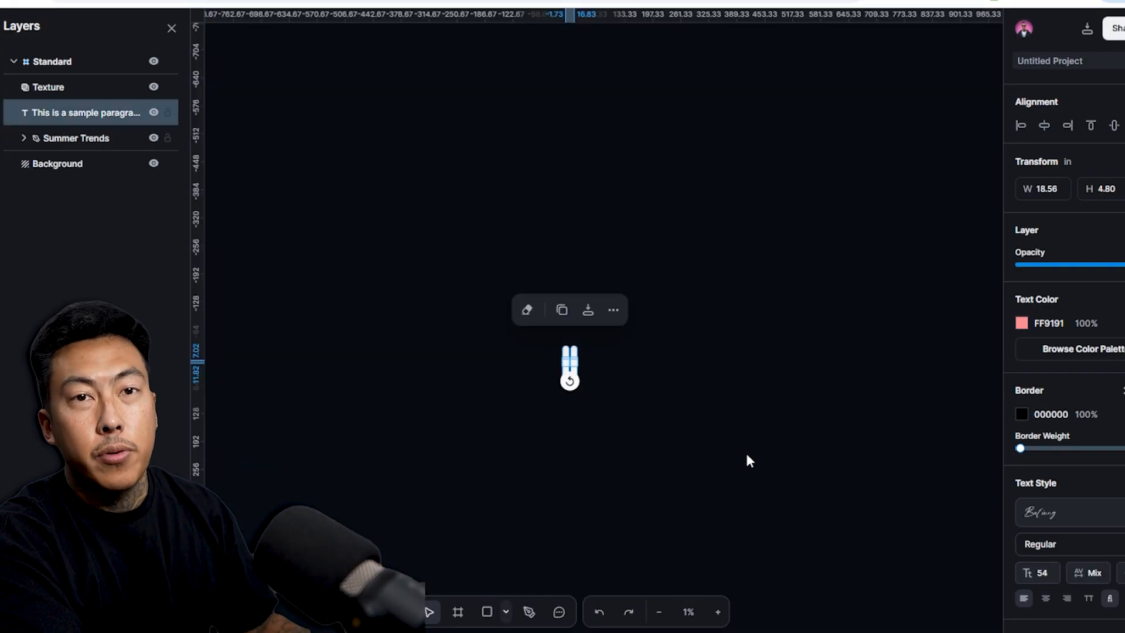
Set the sample paragraph in Bebas Neue and replace its text with asdff.
double_click(466, 297)
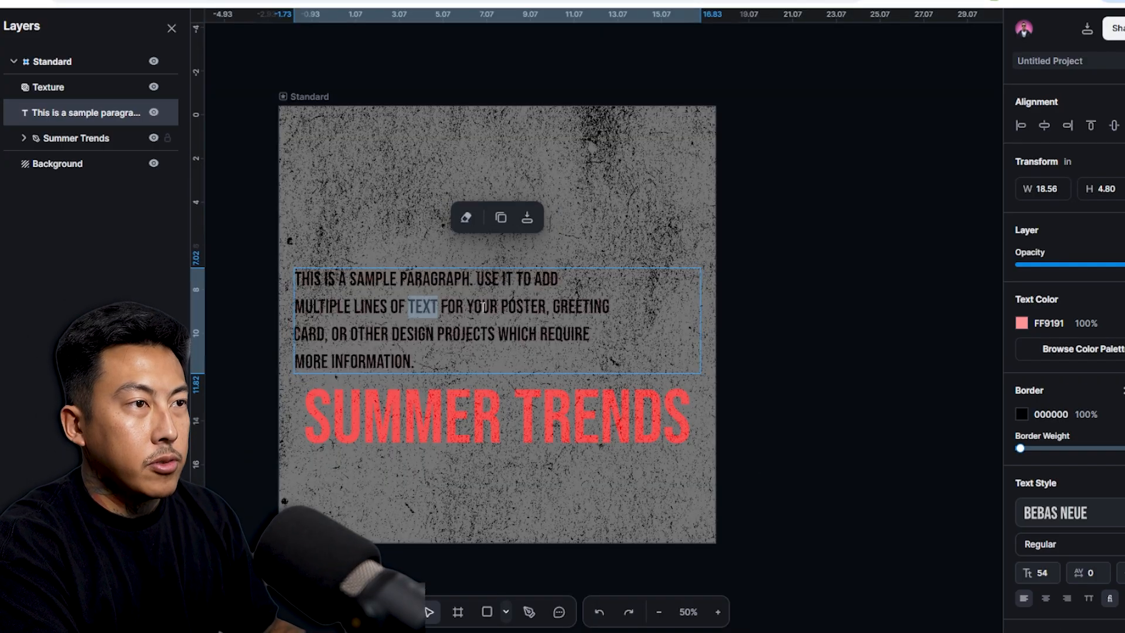
key("ctrl+a")
type("asdf")
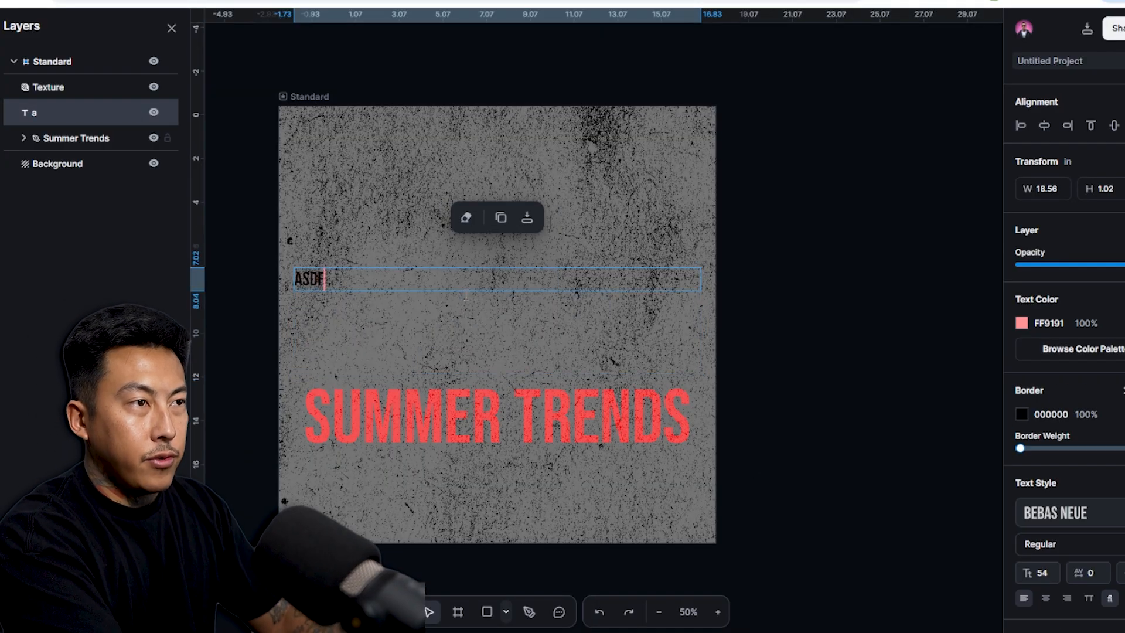
key("Escape")
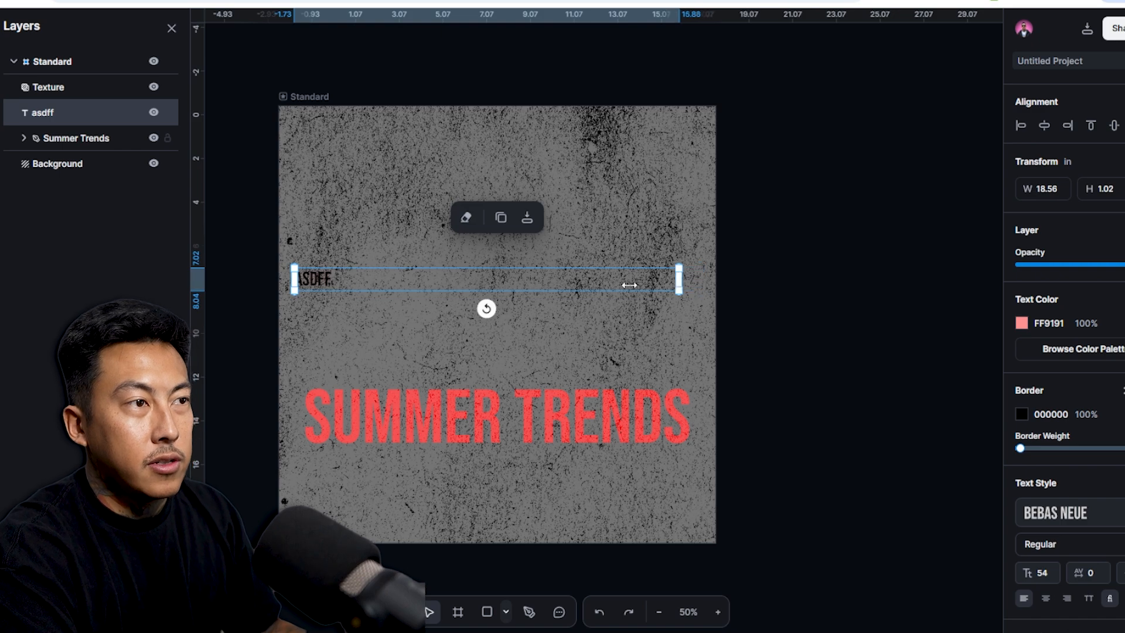
Enlarge the ASDFF text to size 425 above the SUMMER TRENDS heading and lower its border weight to the minimum.
left_click_drag(629, 285, 625, 442)
left_click_drag(495, 334, 539, 263)
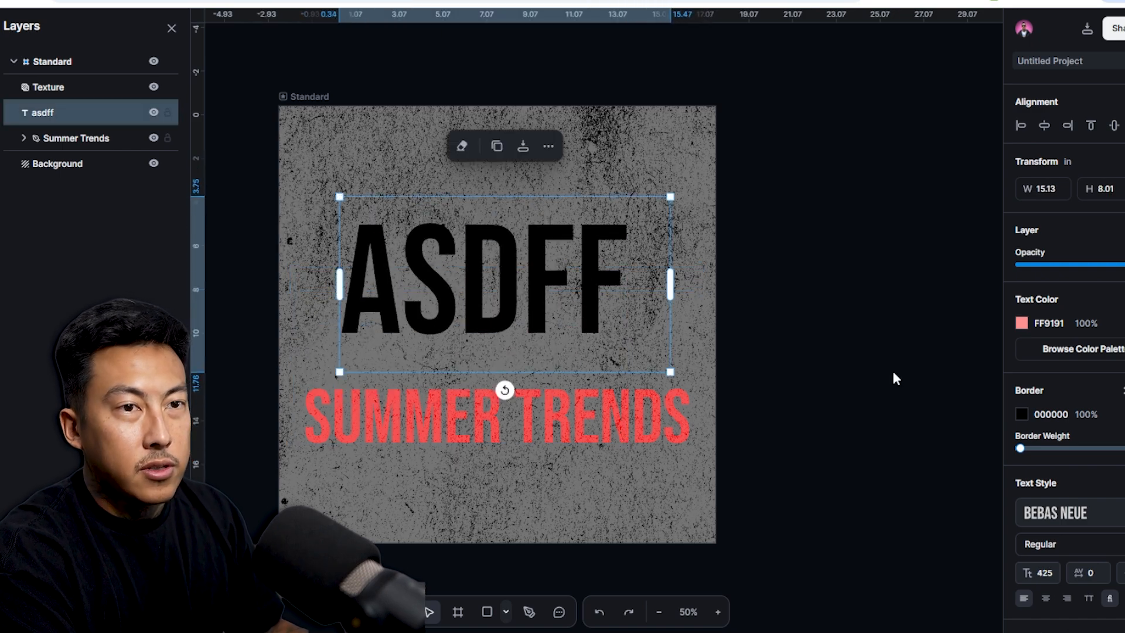
left_click_drag(1022, 449, 1012, 456)
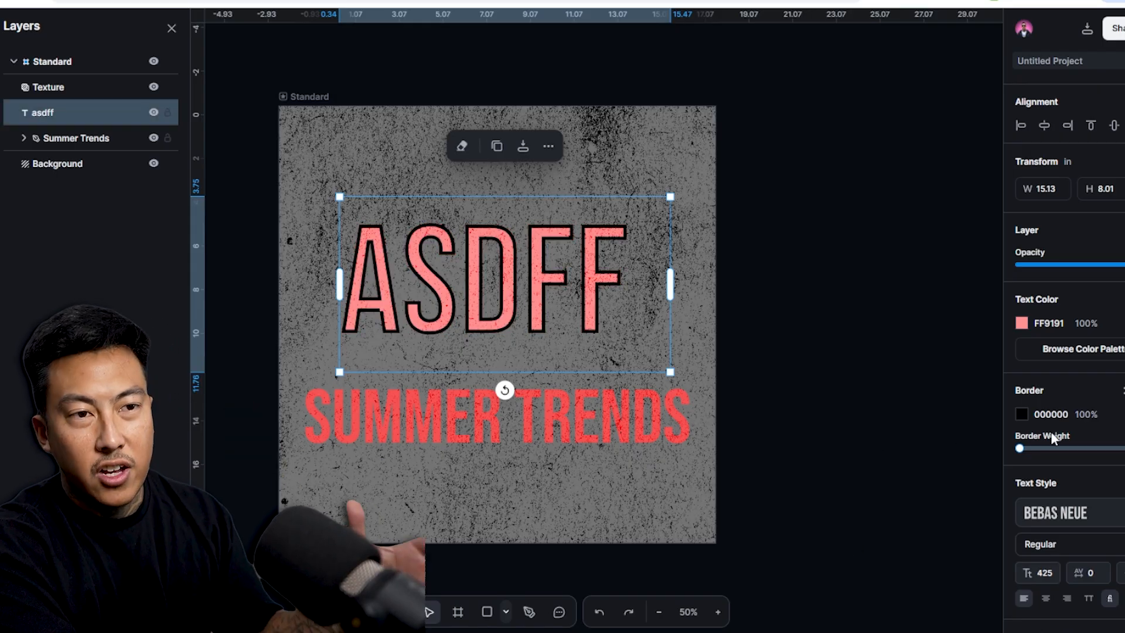
left_click_drag(1021, 444, 982, 455)
Try the Angle, Custom and Distort transformations on the ASDFF text, reshaping it with the Angle and Distort handles.
scroll(1048, 456, "down", 2)
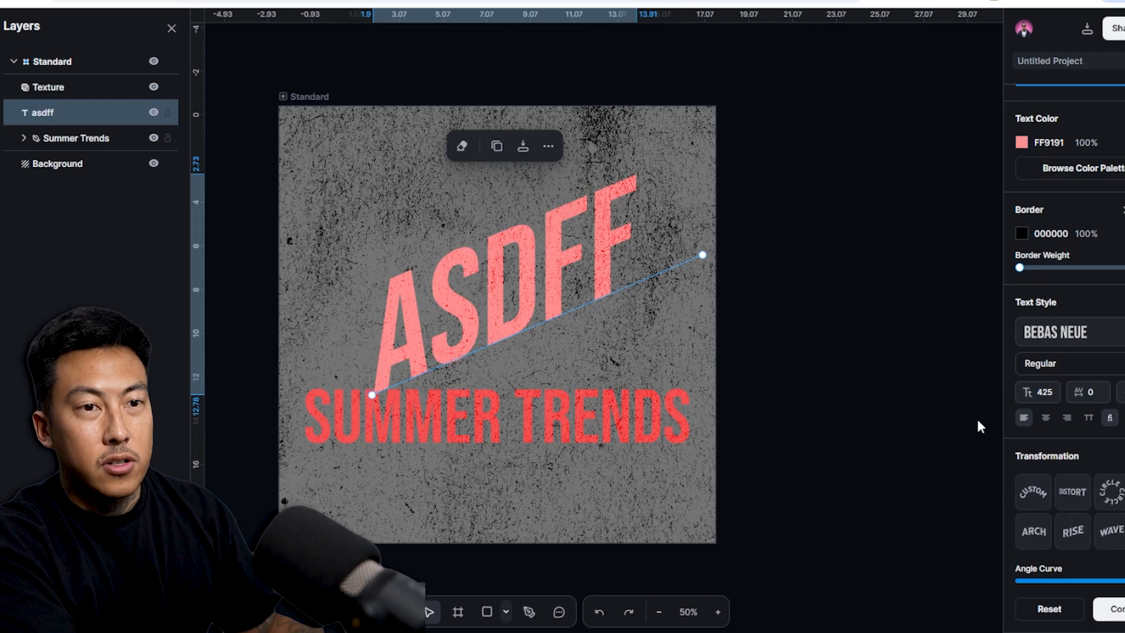
left_click_drag(703, 254, 789, 183)
left_click(1032, 492)
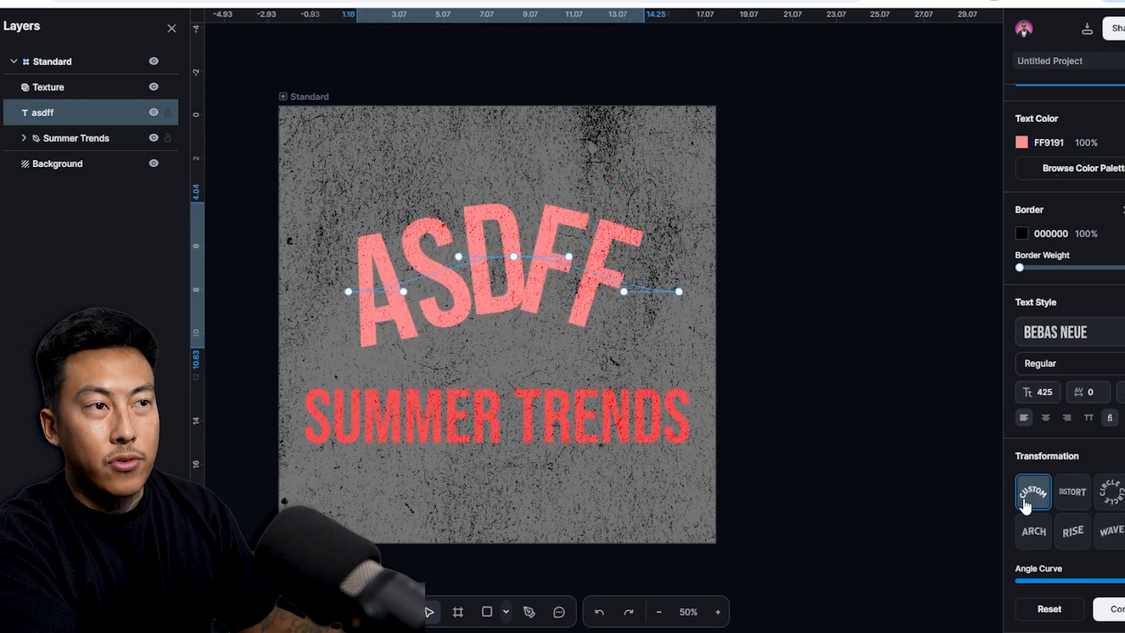
left_click(1072, 491)
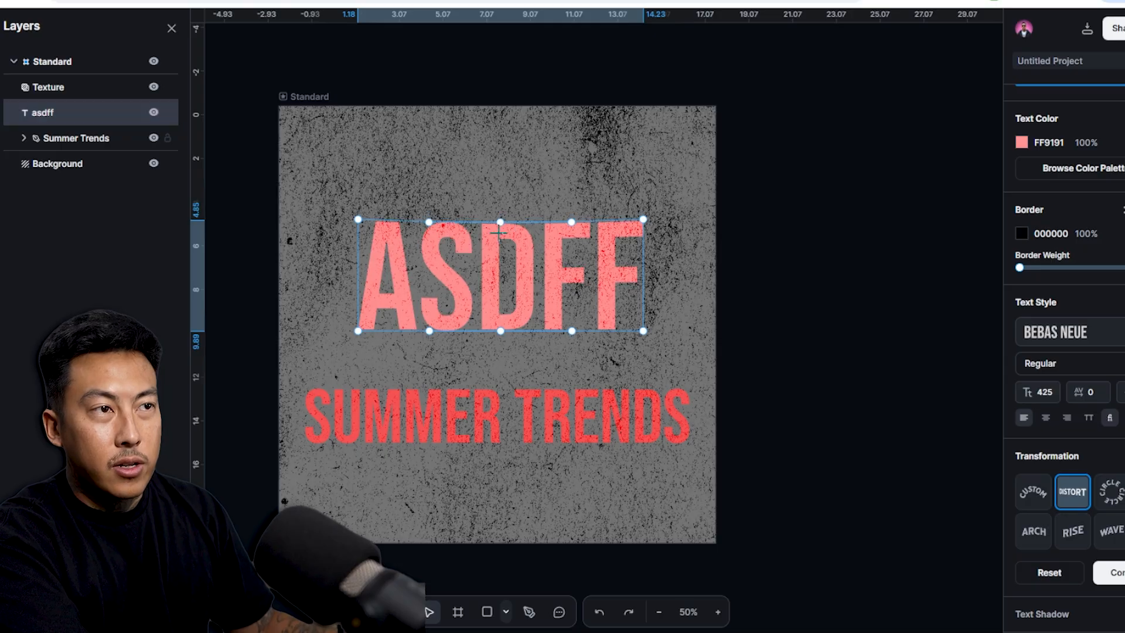
left_click_drag(500, 219, 541, 354)
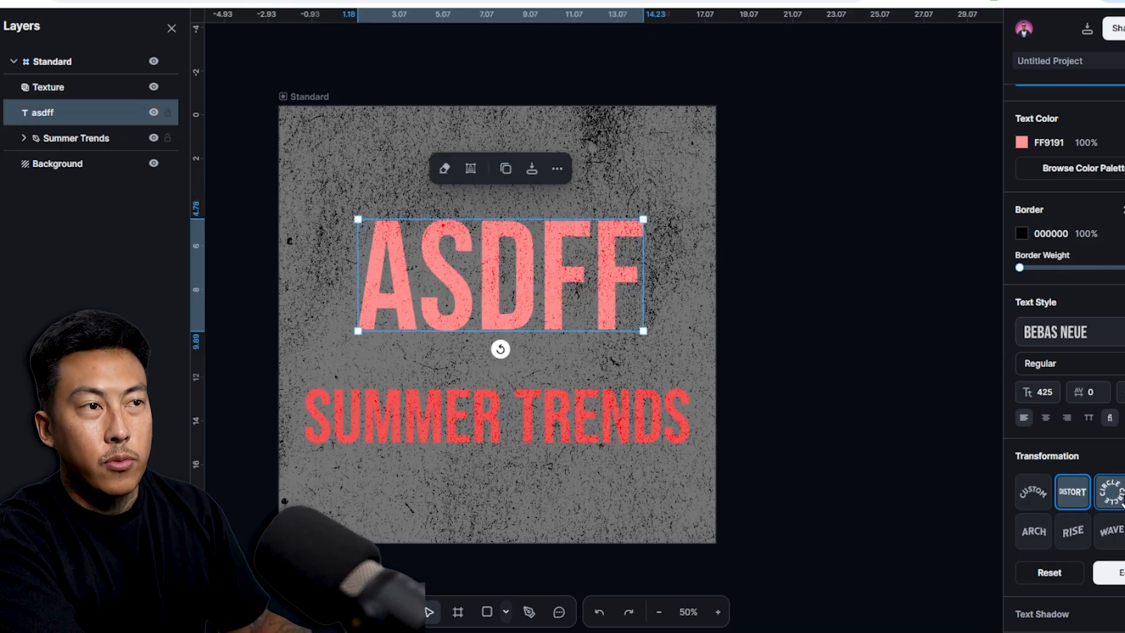
Preview the Circle, Arch, Rise and Wave transformations on the ASDFF text.
left_click(1109, 491)
left_click(1035, 544)
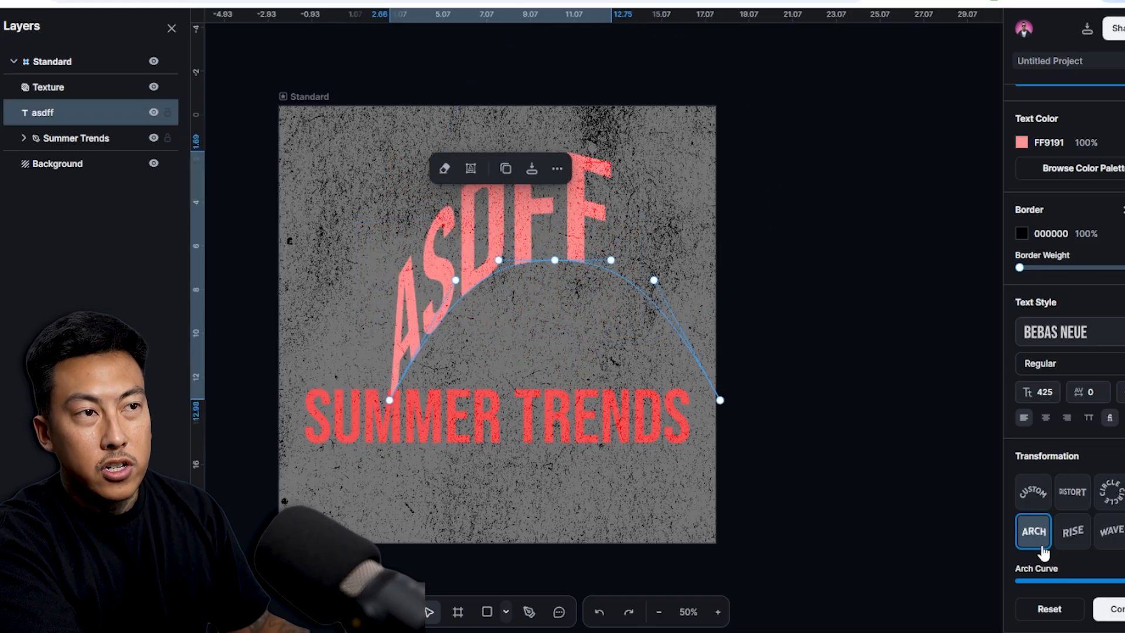
left_click(1076, 544)
left_click(1113, 542)
left_click(1123, 536)
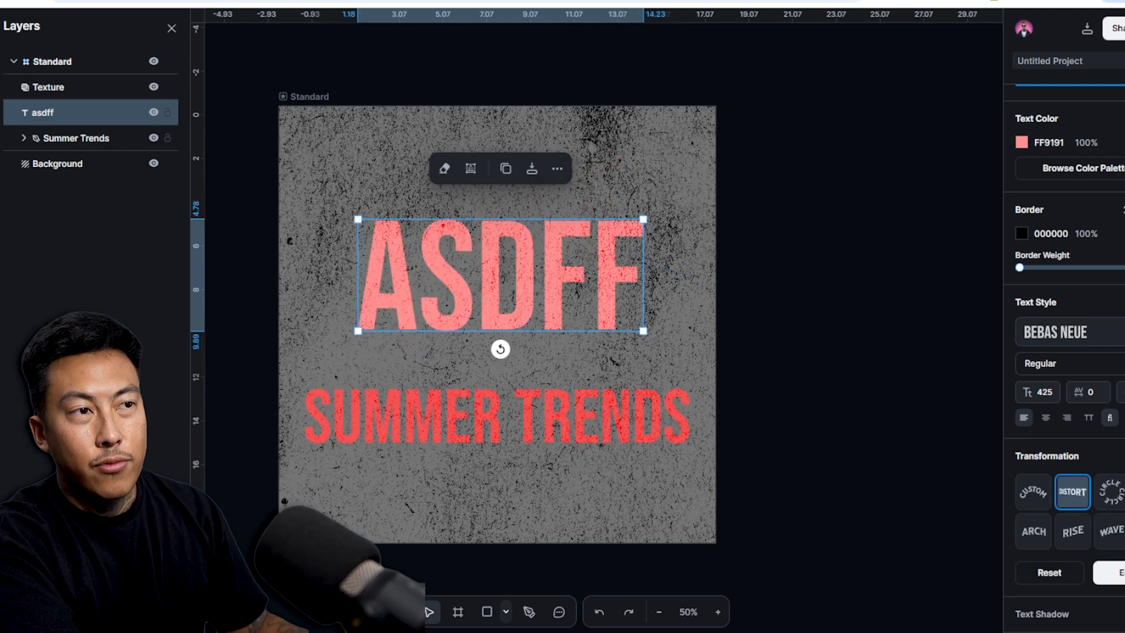
Apply the Wave transformation to the ASDFF text, bend its curve by pulling an inner handle far left, and deselect it.
left_click(1116, 549)
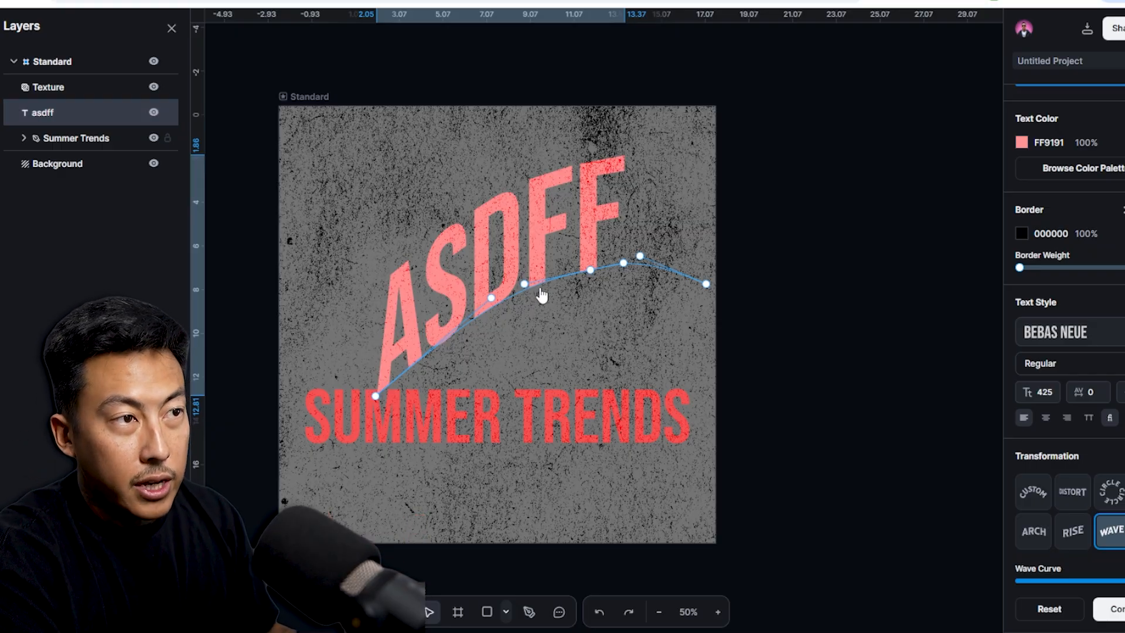
left_click_drag(524, 285, 335, 280)
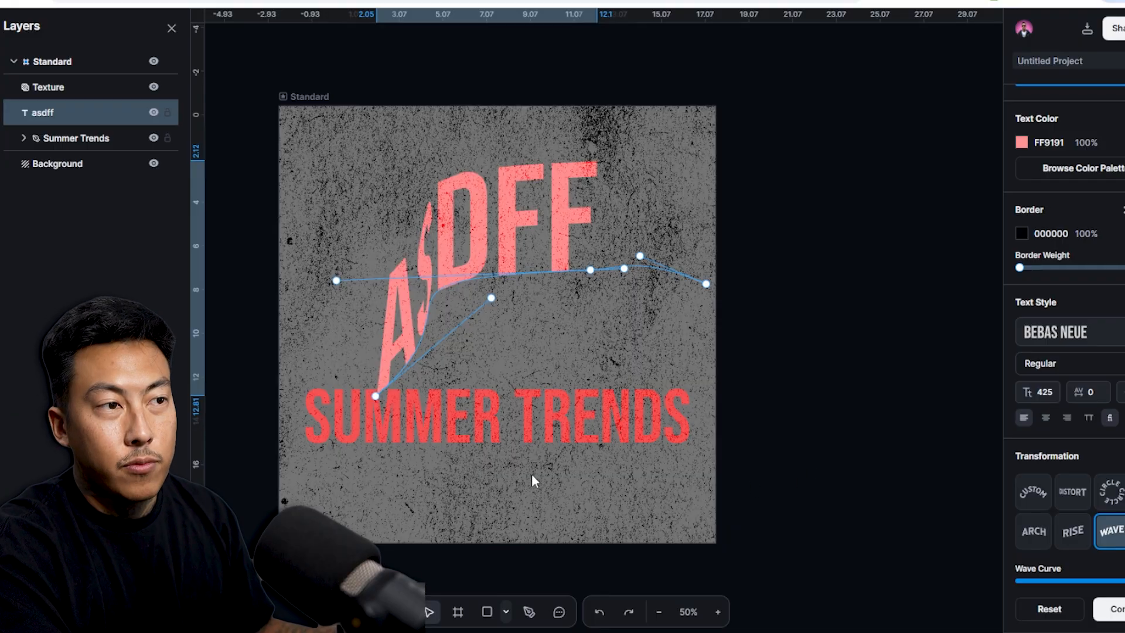
left_click(718, 374)
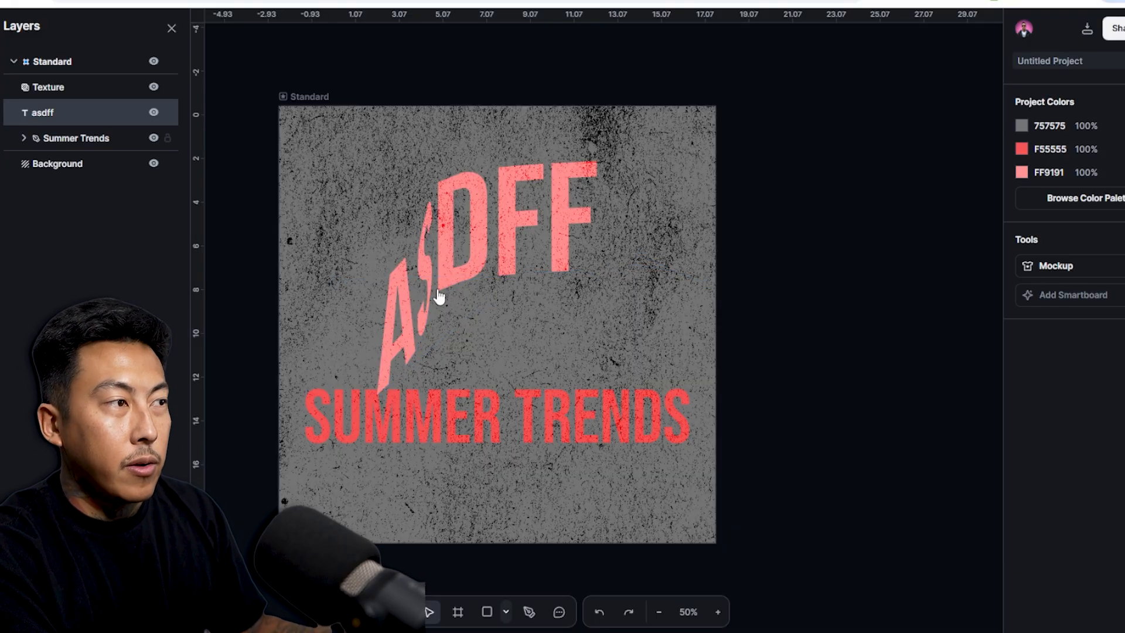
Place an orange wavy ribbon illustration across the middle of the artboard and move the ASDFF text further up.
left_click(1, 164)
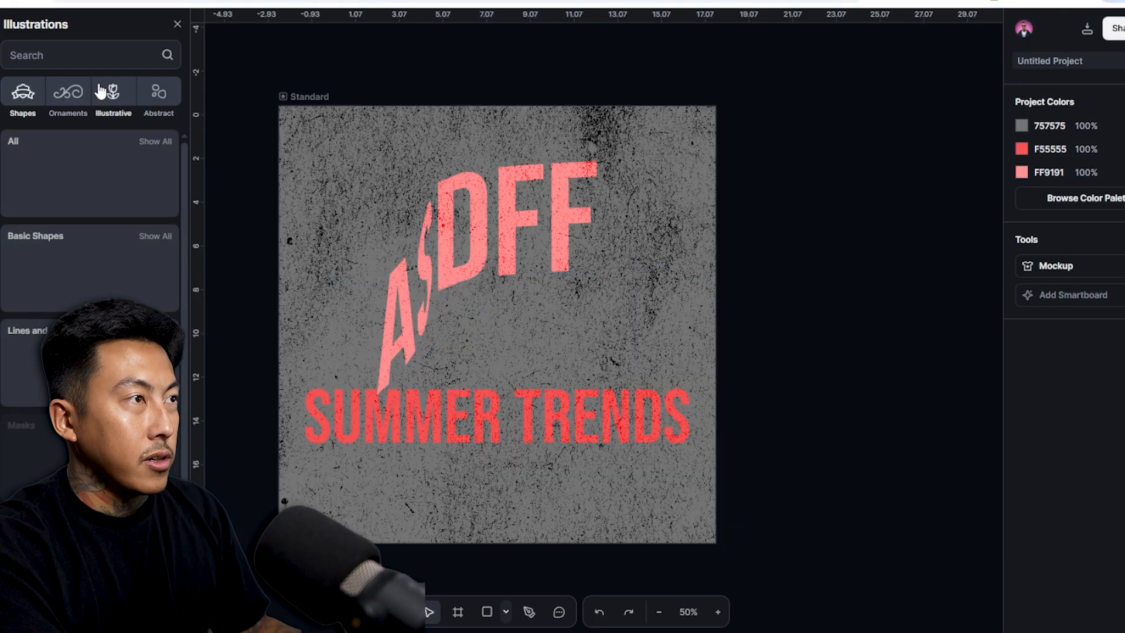
left_click(79, 54)
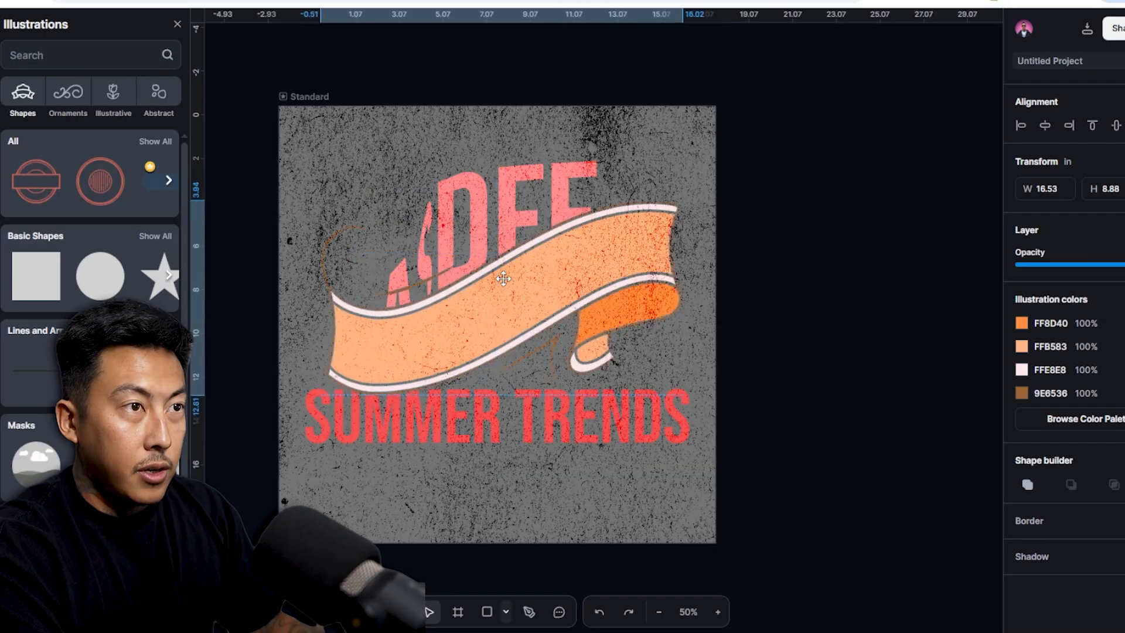
left_click_drag(534, 193, 549, 145)
Bring the ASDFF text to the front of the ribbon and move it down over the illustration.
right_click(526, 161)
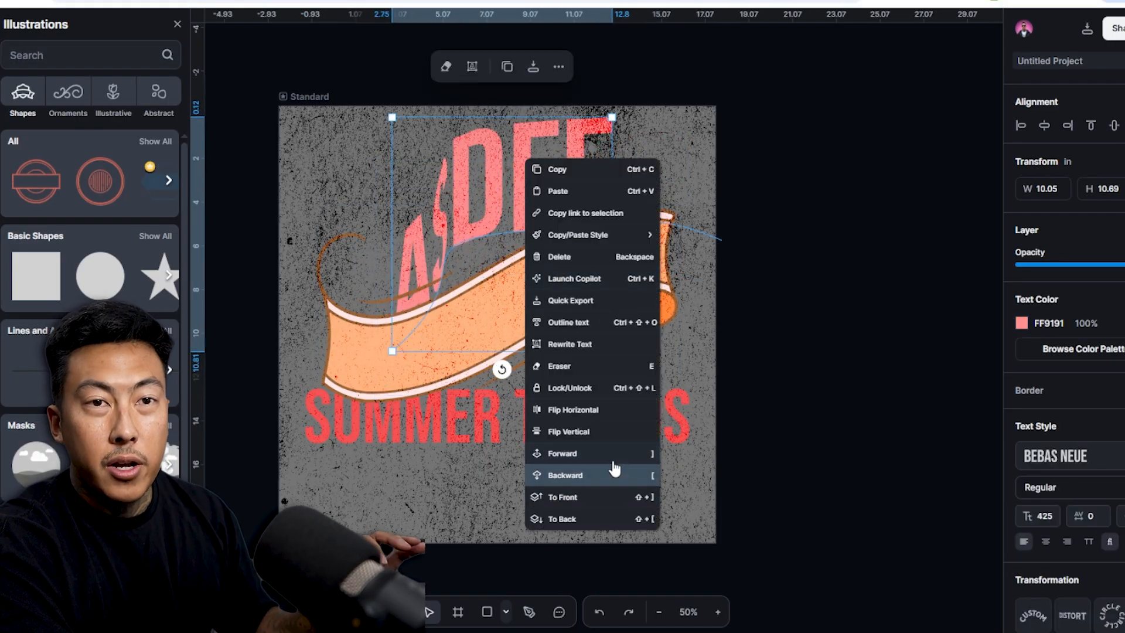
left_click(632, 498)
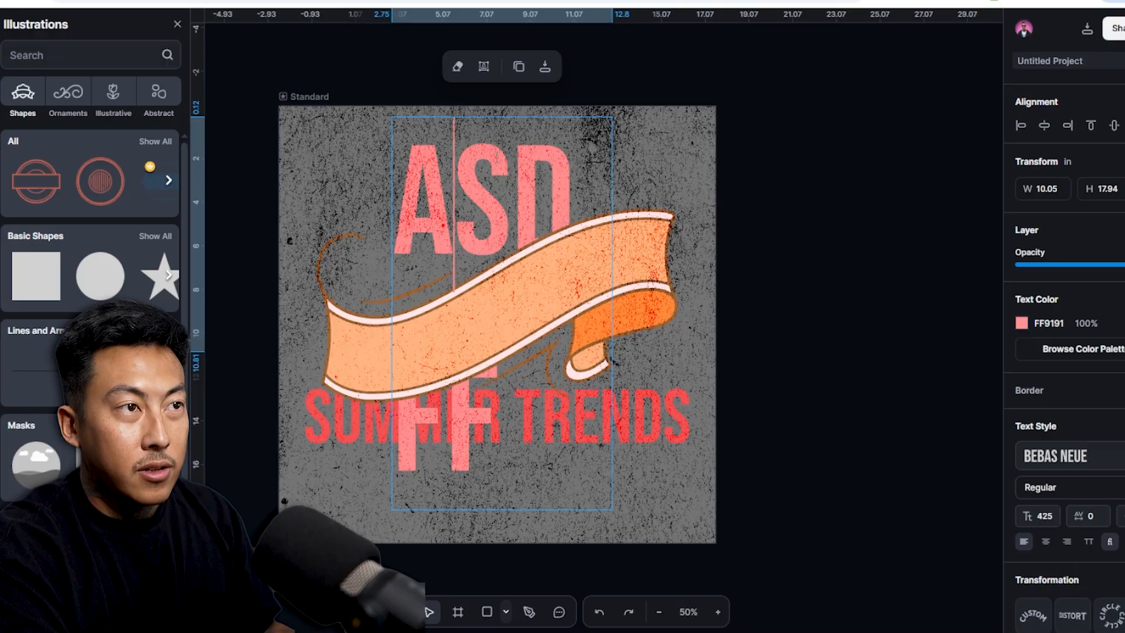
left_click(764, 177)
left_click_drag(579, 183, 539, 281)
right_click(603, 183)
left_click(645, 502)
Apply the Rise transformation to the ASDFF text and move it up onto the orange ribbon.
scroll(1075, 571, "down", 3)
left_click(1070, 463)
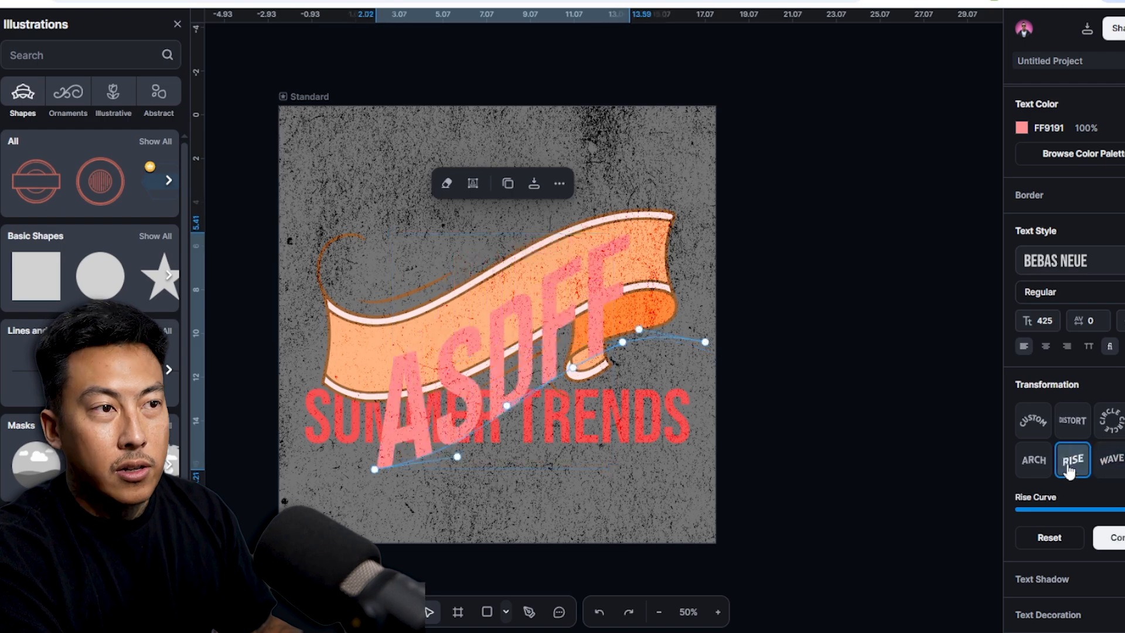
left_click_drag(485, 368, 483, 289)
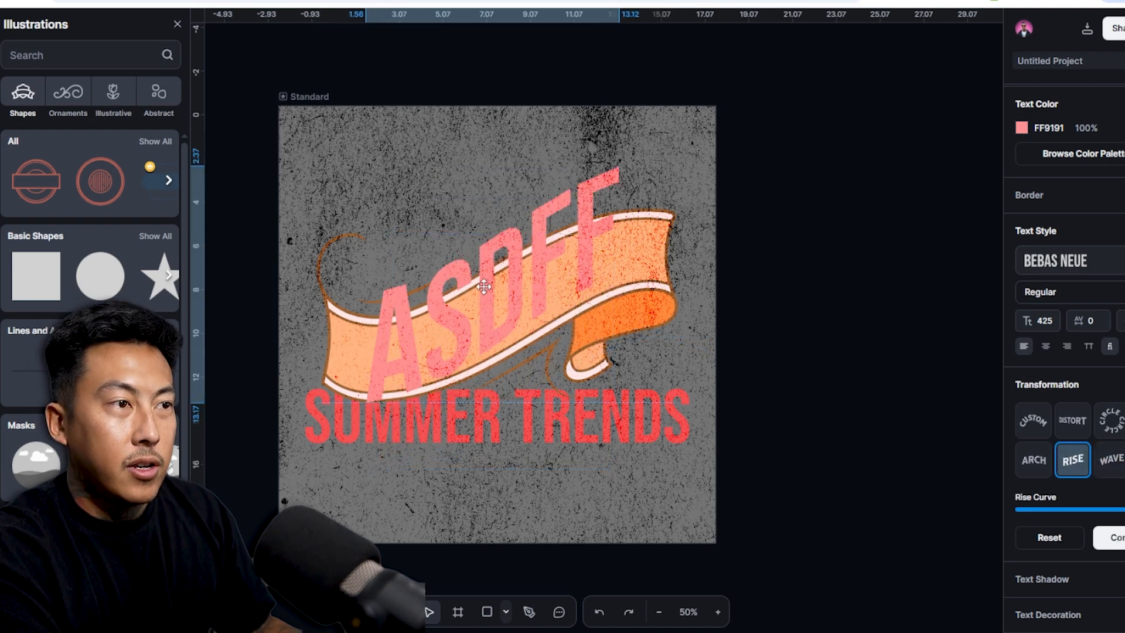
Scale the ASDFF text down to size 260 and lock the ribbon illustration in place.
left_click(598, 190)
left_click(605, 180)
left_click_drag(619, 161, 514, 259)
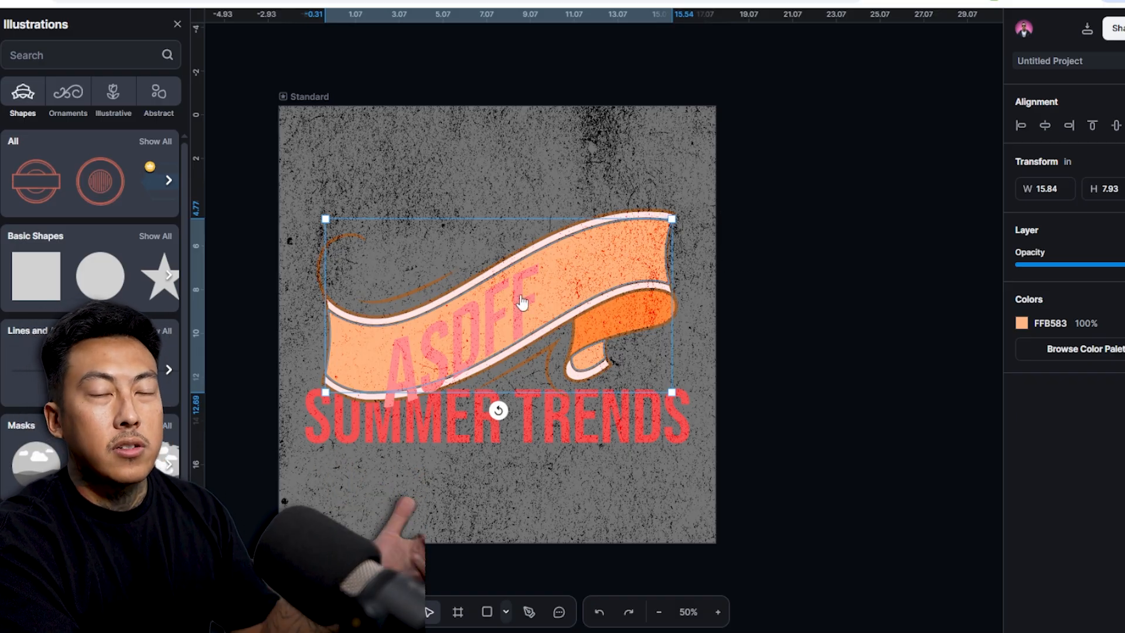
right_click(630, 272)
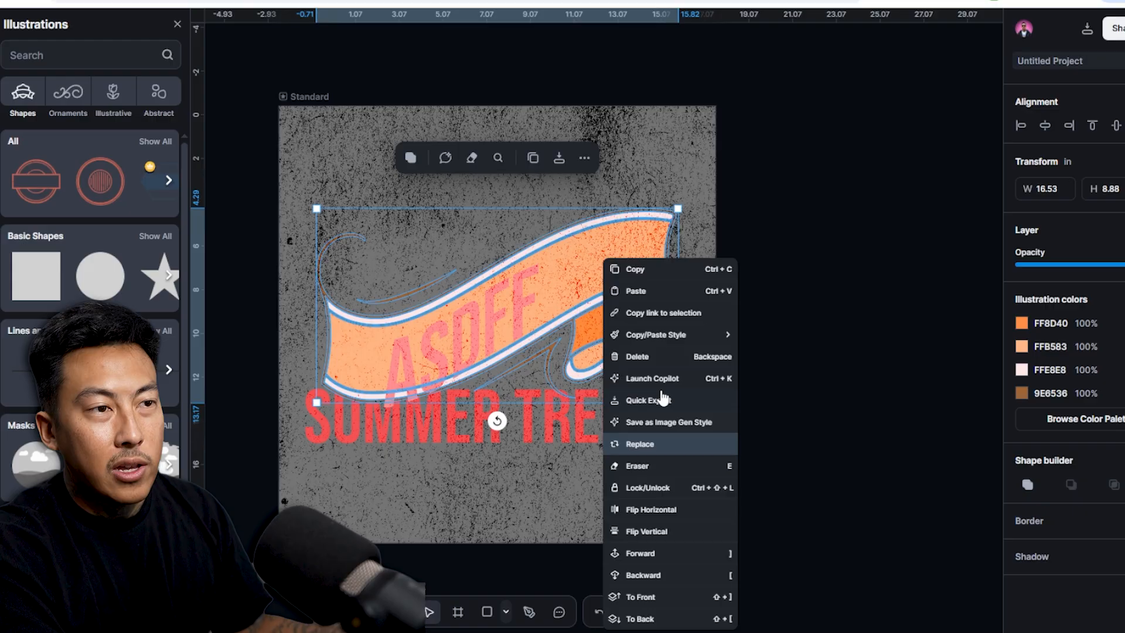
left_click(663, 490)
Replace the ASDFF text with BANNER FONT and widen its text box until both words sit on one line.
left_click_drag(492, 326, 491, 317)
double_click(514, 318)
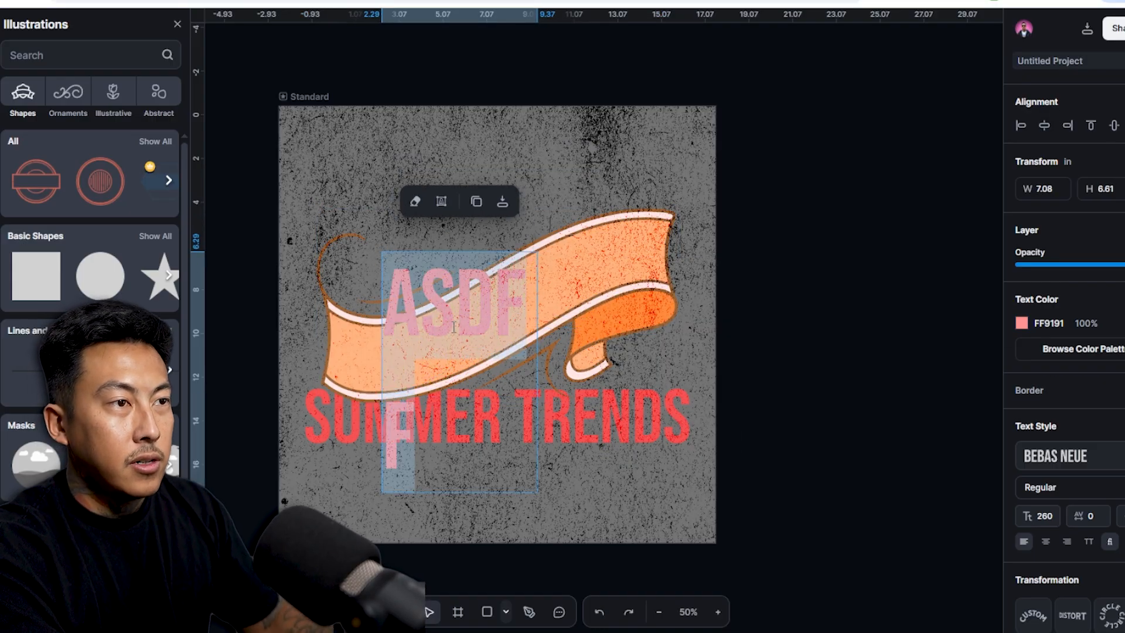
type("BANNER TEXT")
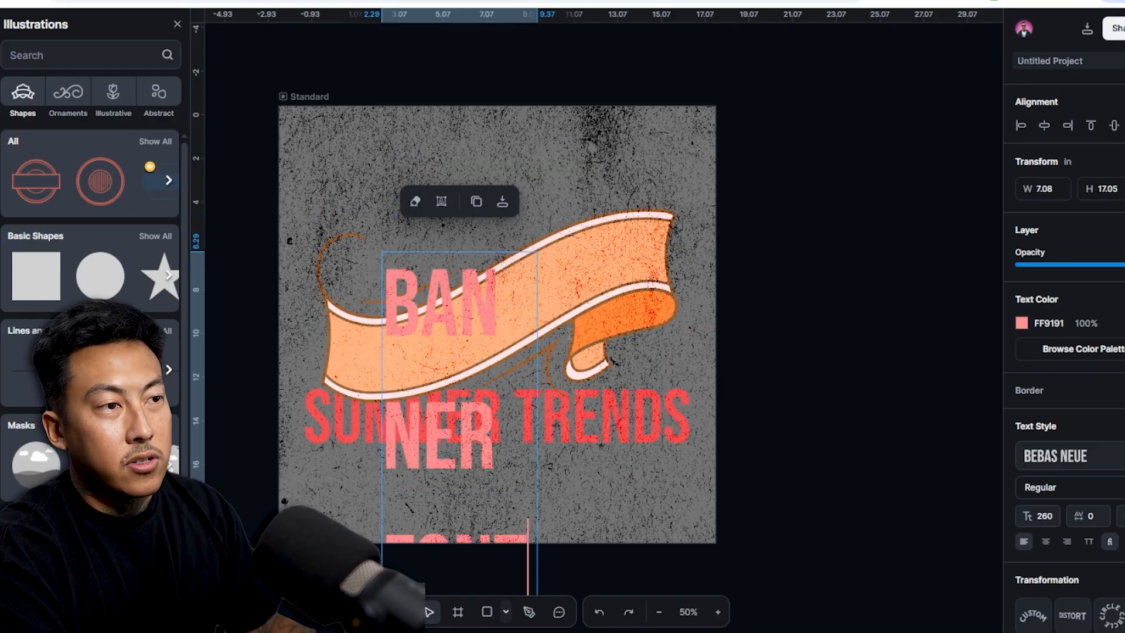
left_click(819, 364)
double_click(520, 307)
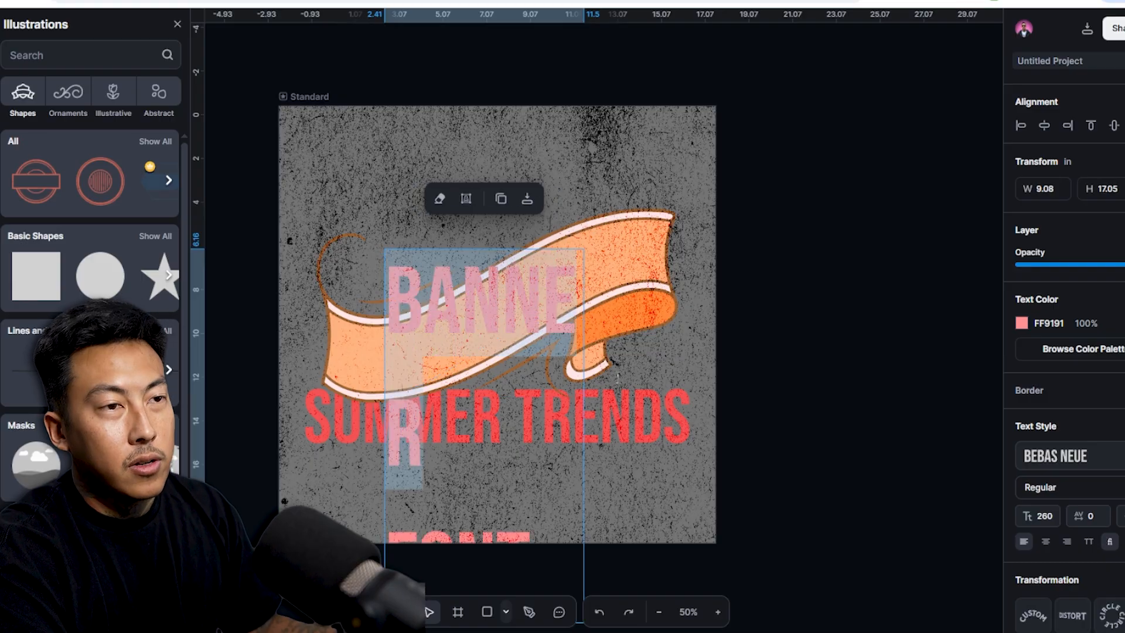
scroll(1047, 464, "down", 3)
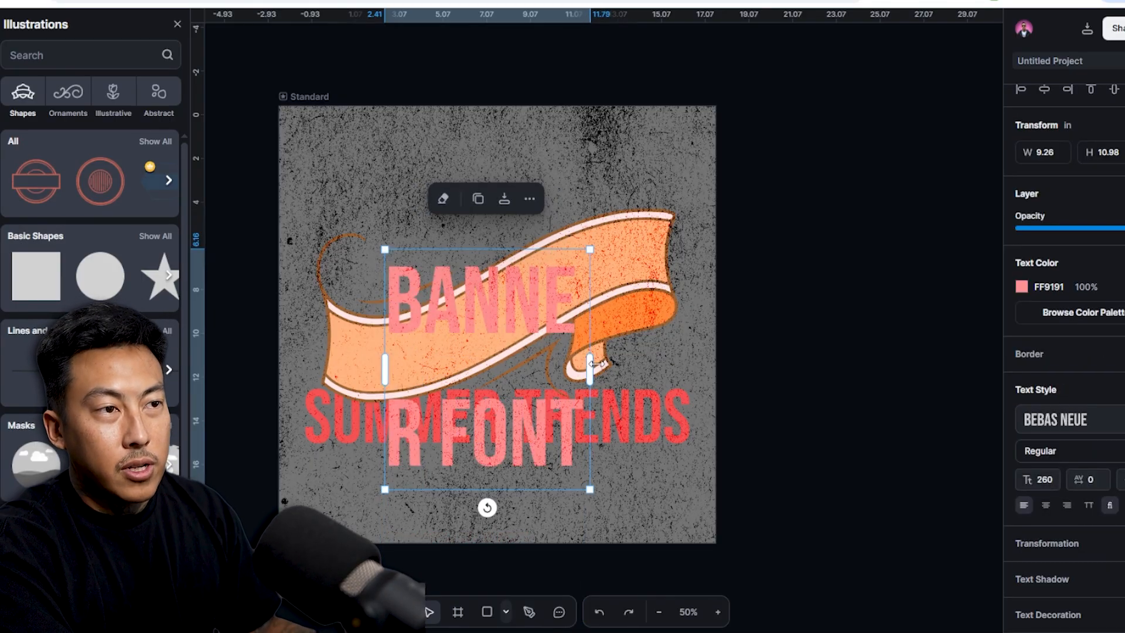
left_click_drag(594, 364, 772, 364)
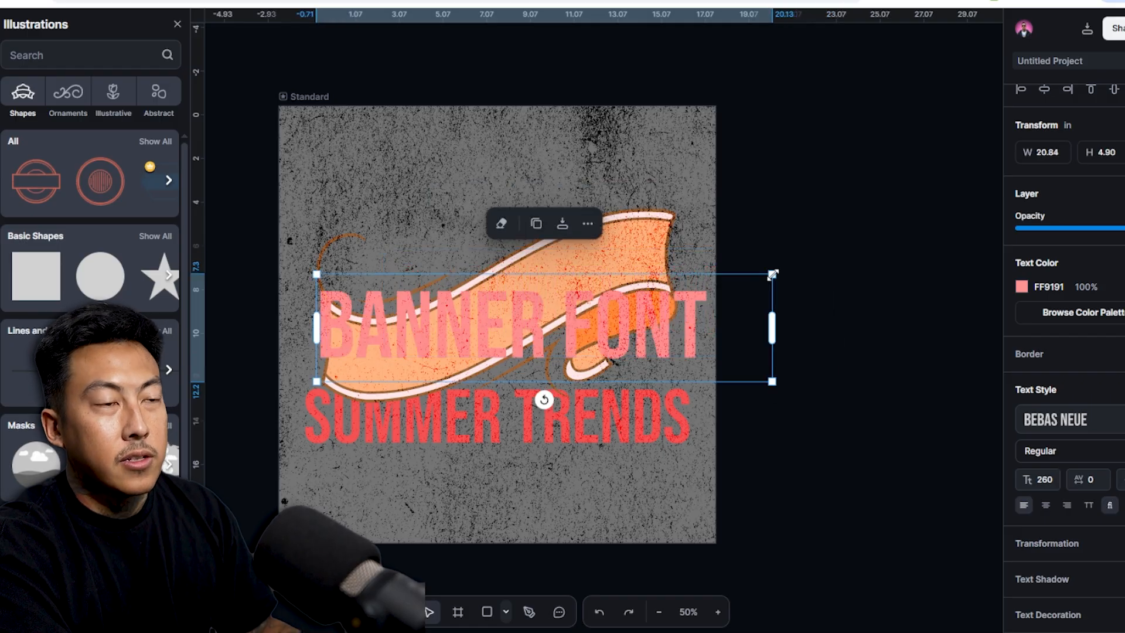
Scale the BANNER FONT text down to size 203 and narrow its box to 15.30 in over the ribbon.
left_click_drag(772, 274, 673, 297)
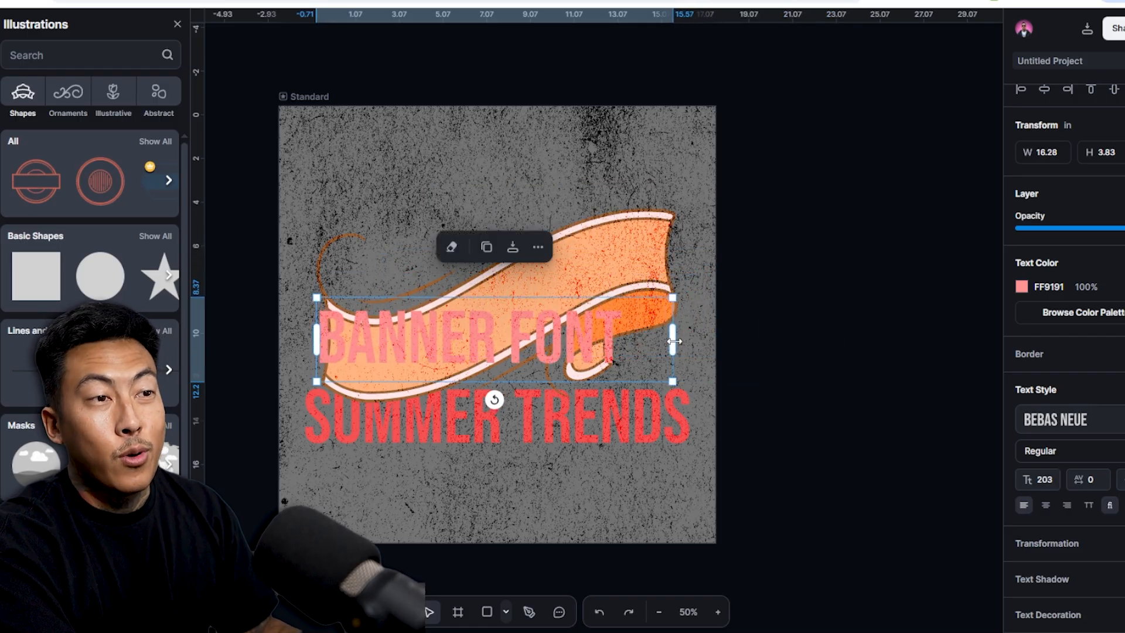
mouse_move(675, 341)
left_mouse_down()
mouse_move(626, 351)
mouse_move(658, 326)
mouse_move(640, 322)
left_mouse_up()
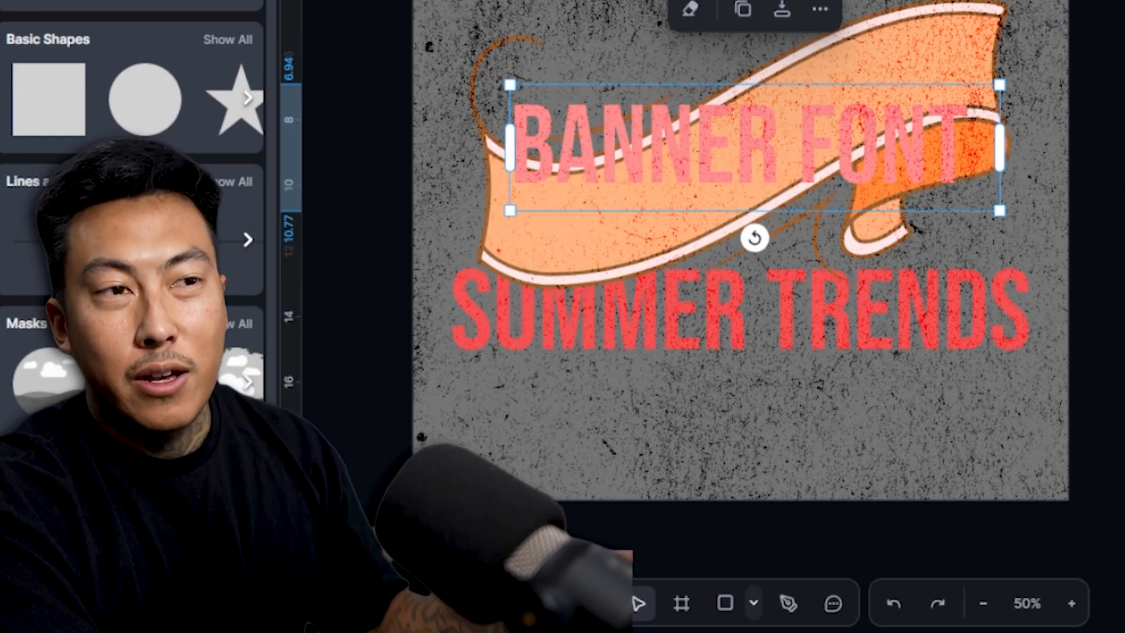
left_click_drag(995, 167, 740, 175)
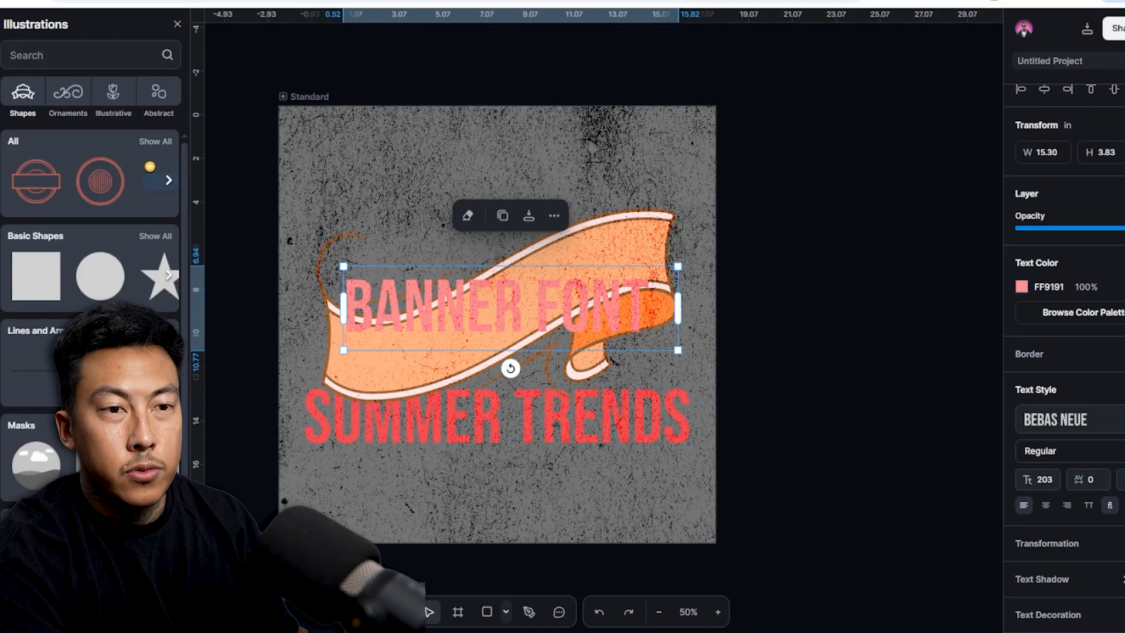
Compare the Angle, Rise and Flag transformations on the BANNER FONT text and apply Rise.
left_click(1047, 543)
scroll(1036, 509, "down", 3)
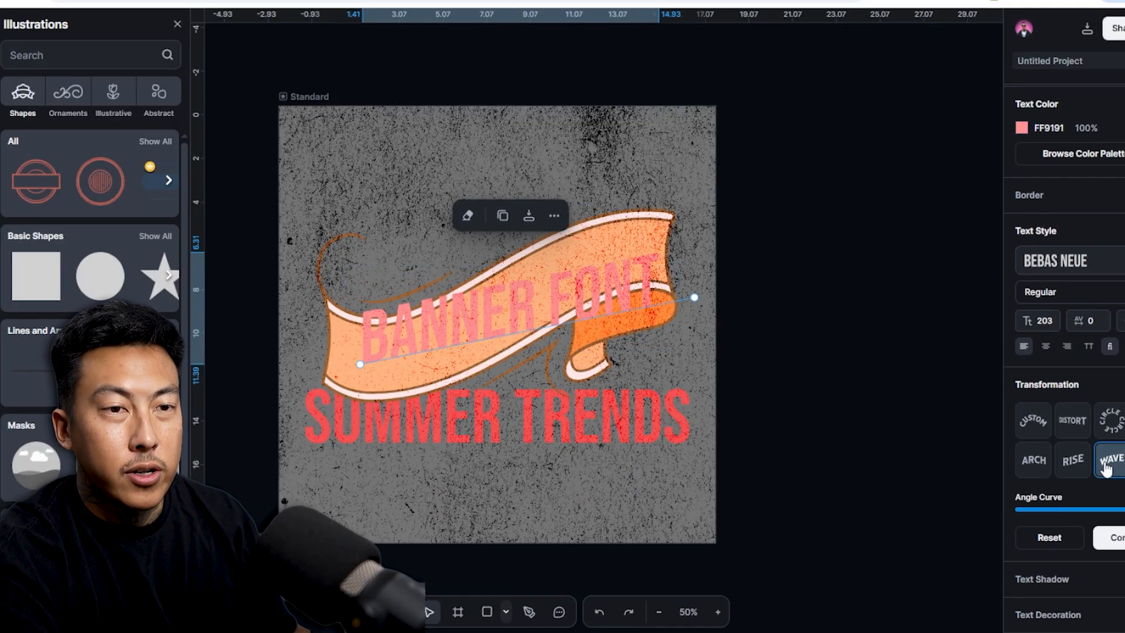
left_click(1073, 463)
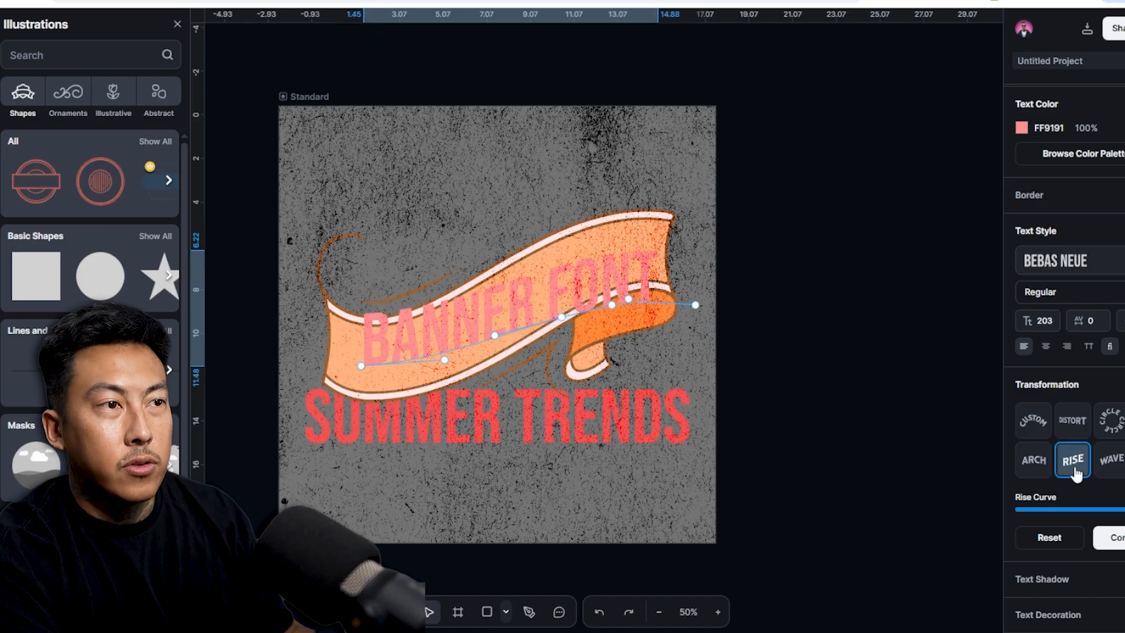
left_click(1124, 460)
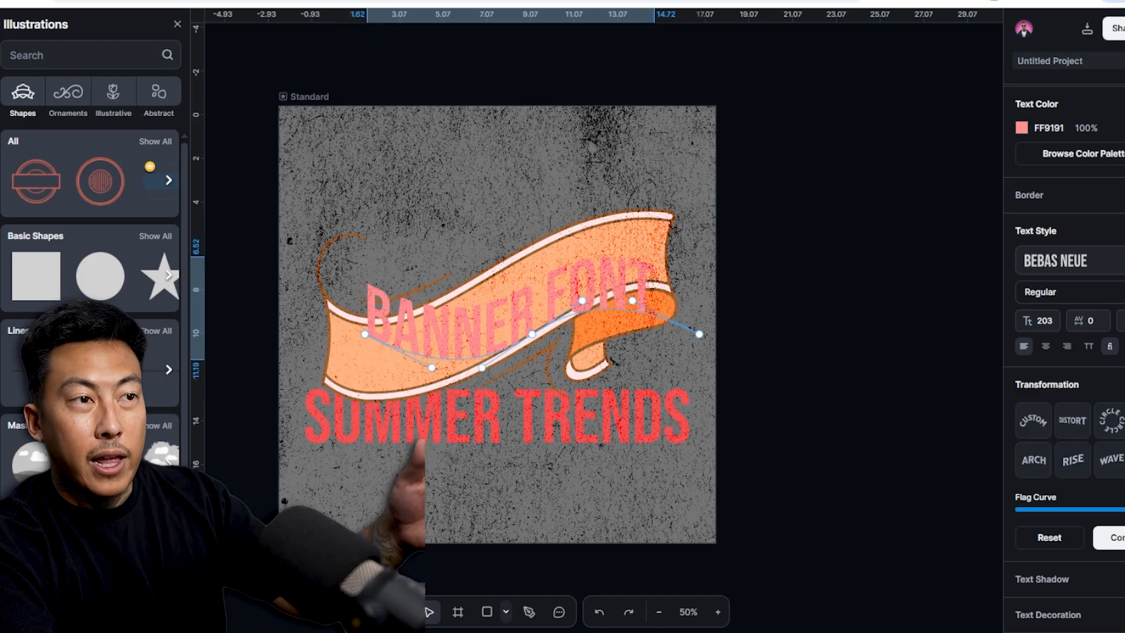
left_click(1073, 460)
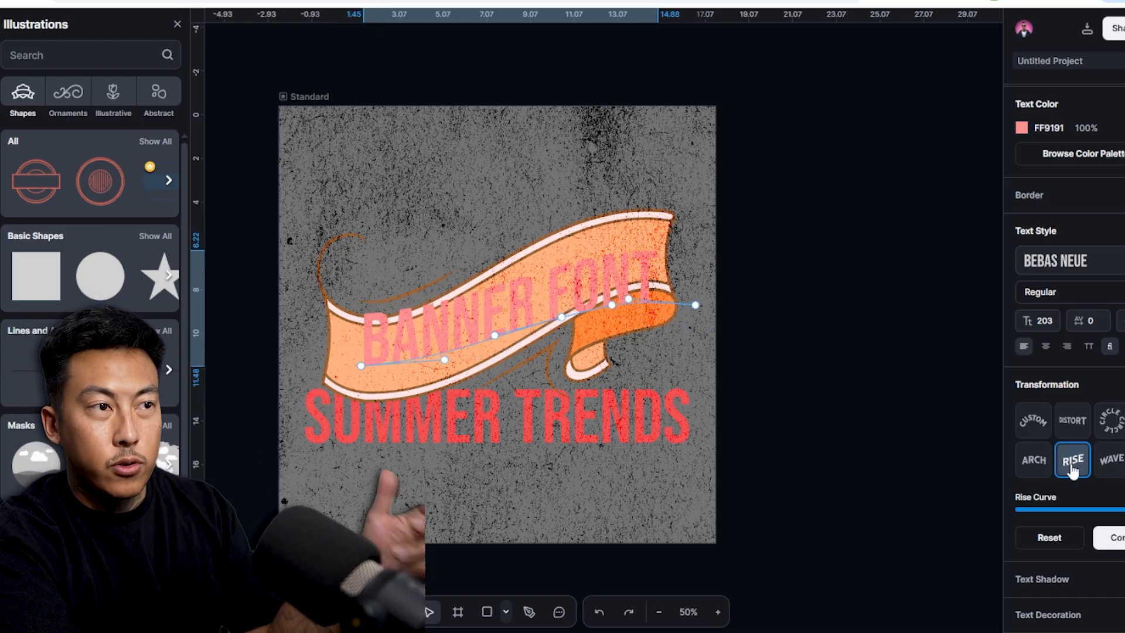
Adjust the Rise curve's handles so the BANNER FONT text follows the ribbon's lower edge from end to end.
left_click_drag(359, 365, 353, 387)
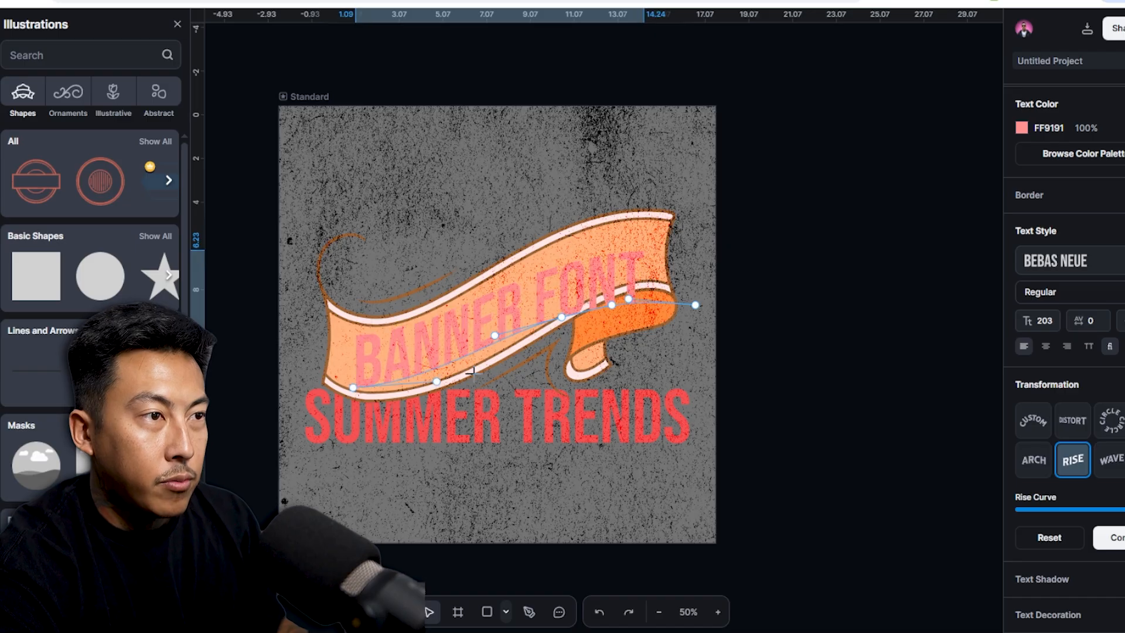
left_click_drag(494, 336, 493, 365)
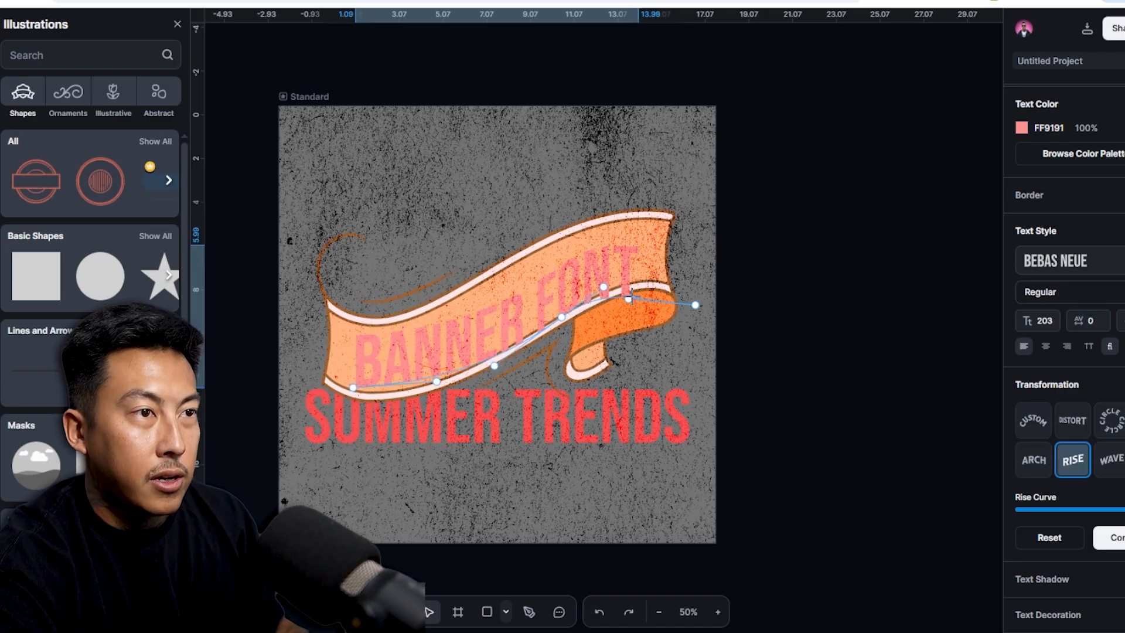
left_click_drag(628, 291, 627, 290)
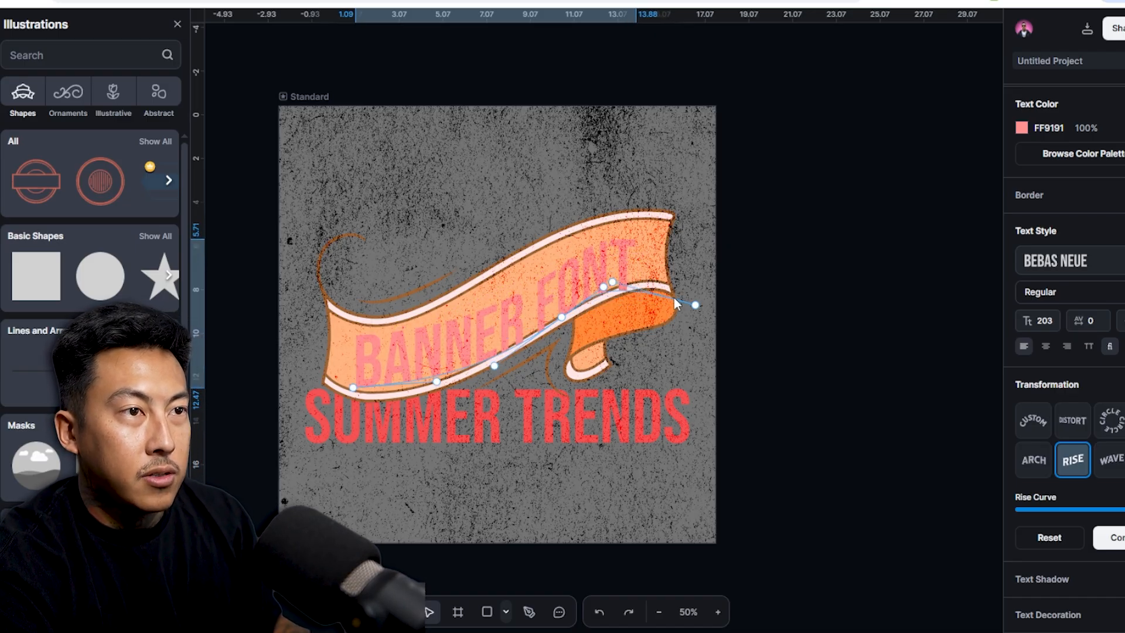
left_click_drag(695, 304, 719, 282)
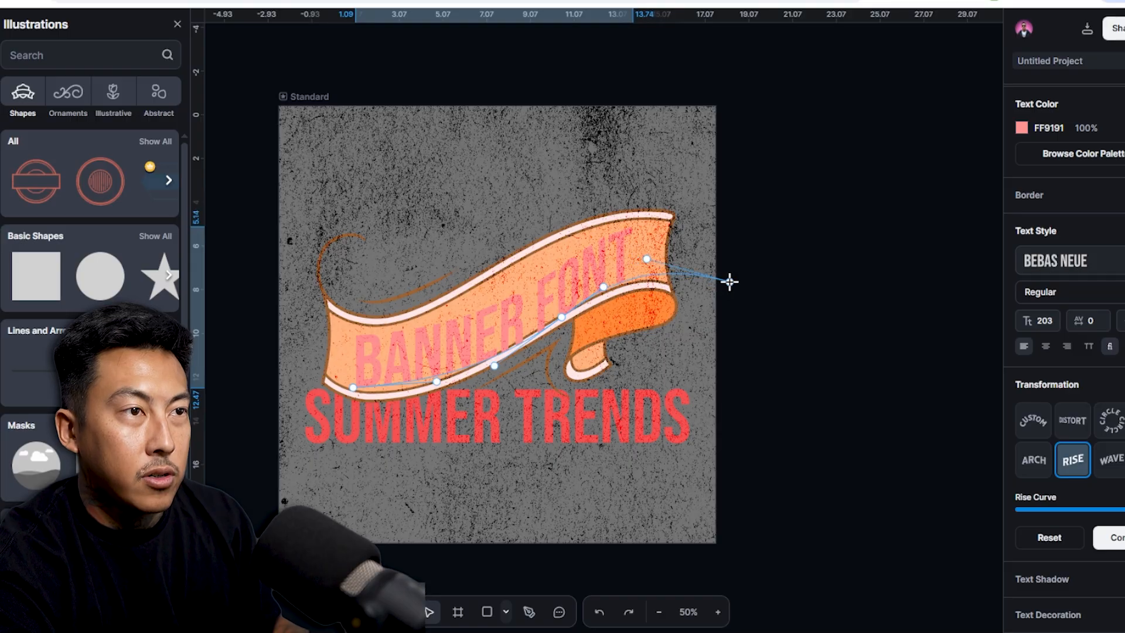
left_click_drag(561, 316, 557, 311)
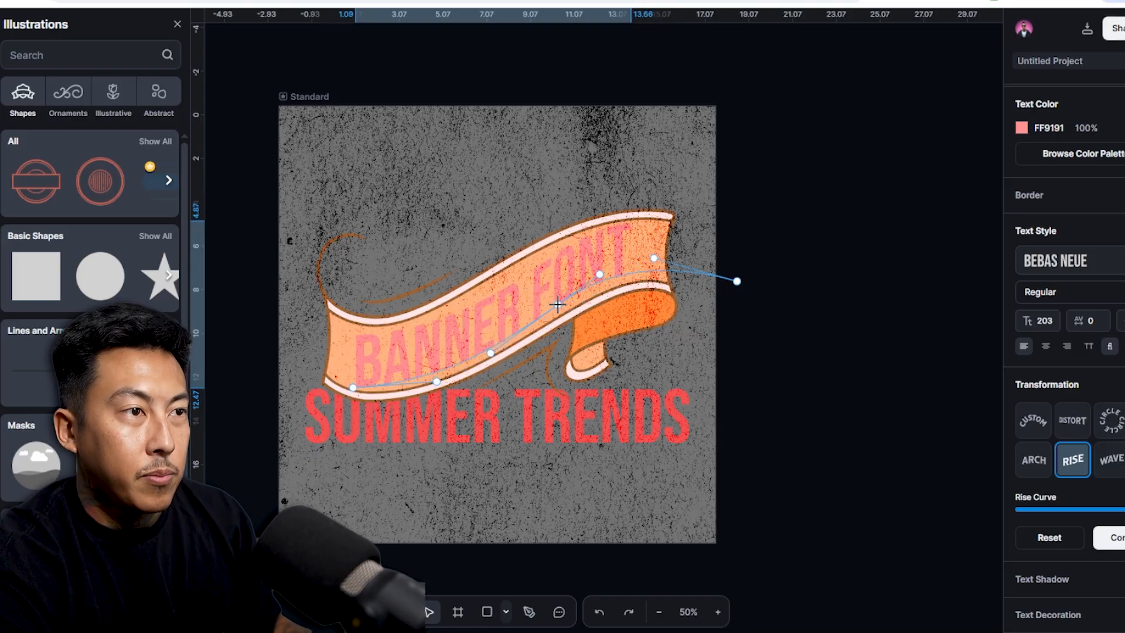
left_click_drag(437, 384, 432, 389)
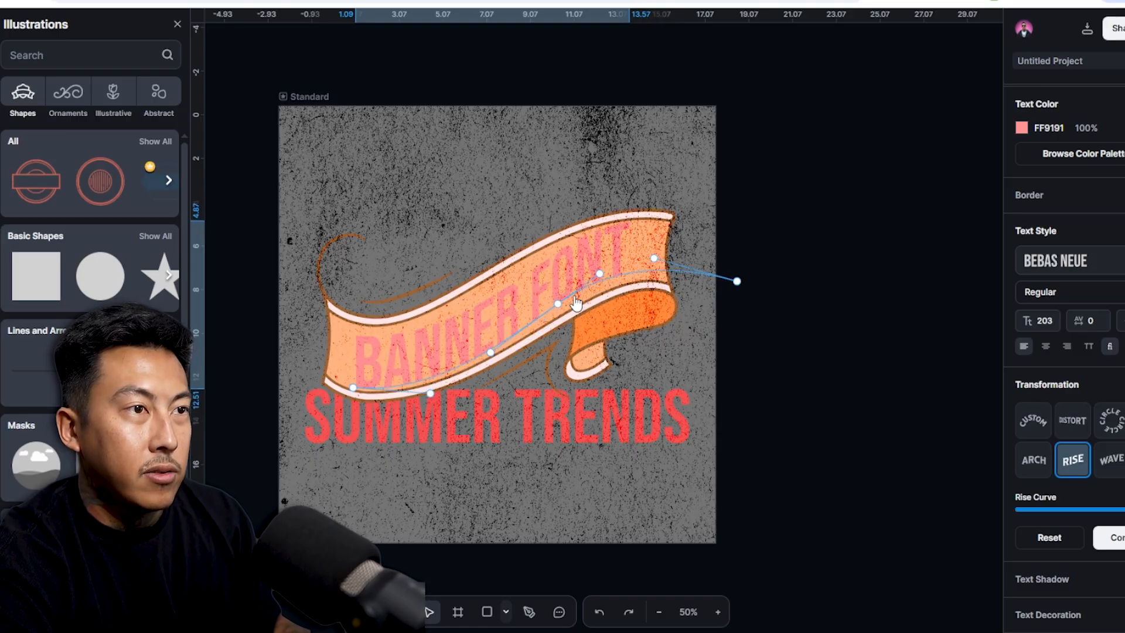
left_click_drag(557, 304, 559, 308)
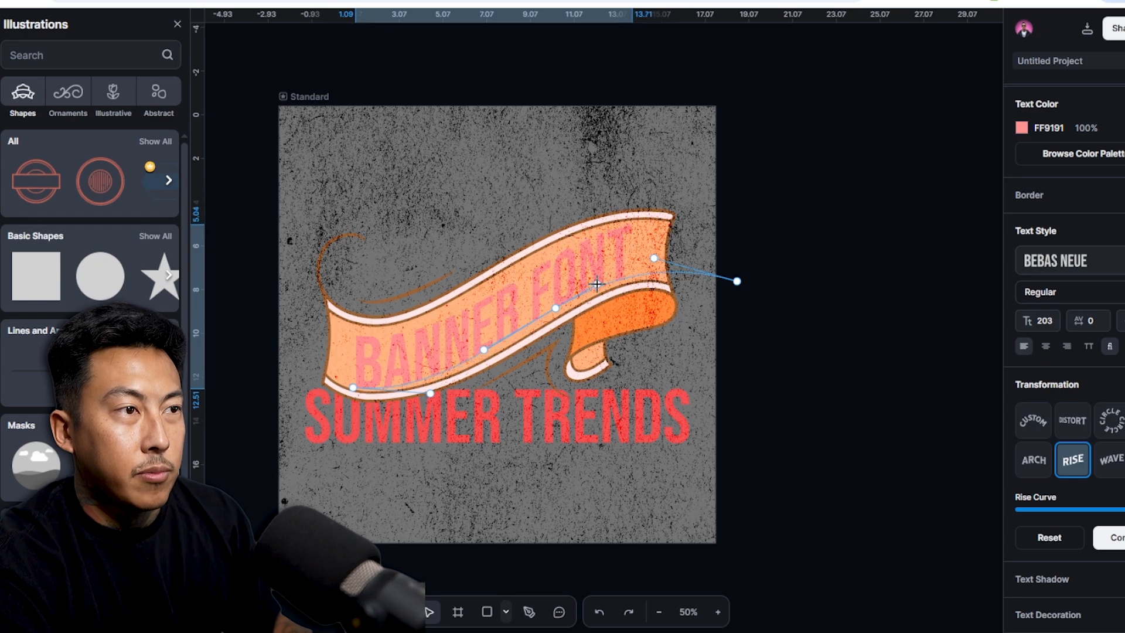
Finish the curve editing and change the BANNER FONT text colour to black (000000).
key("Escape")
left_click(1017, 325)
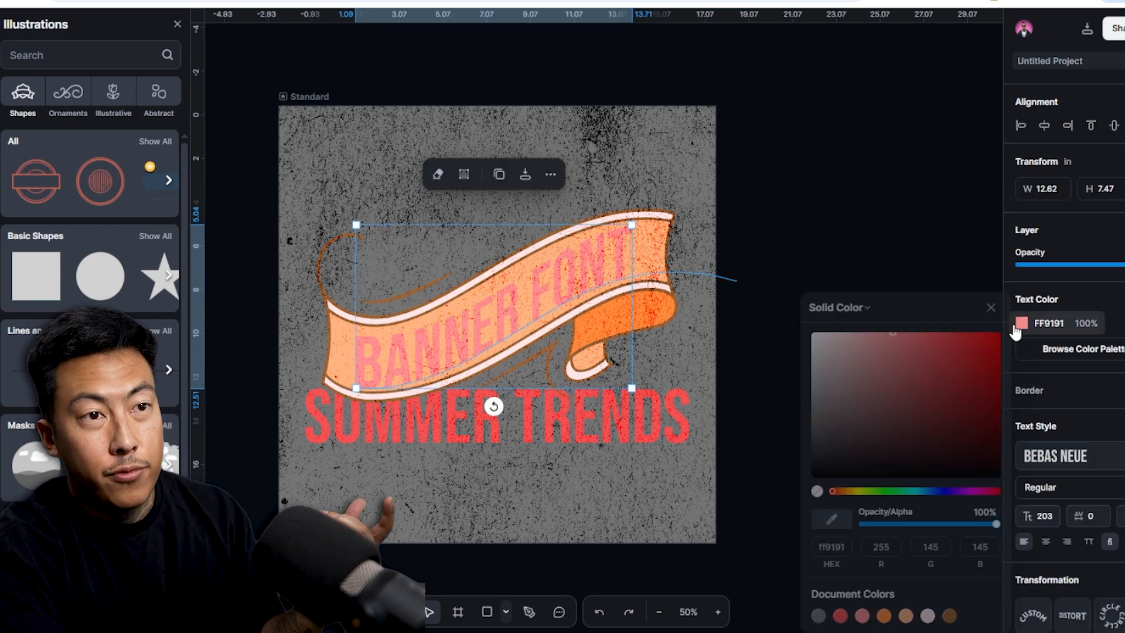
left_click_drag(936, 420, 692, 528)
left_click(697, 523)
left_click(544, 291)
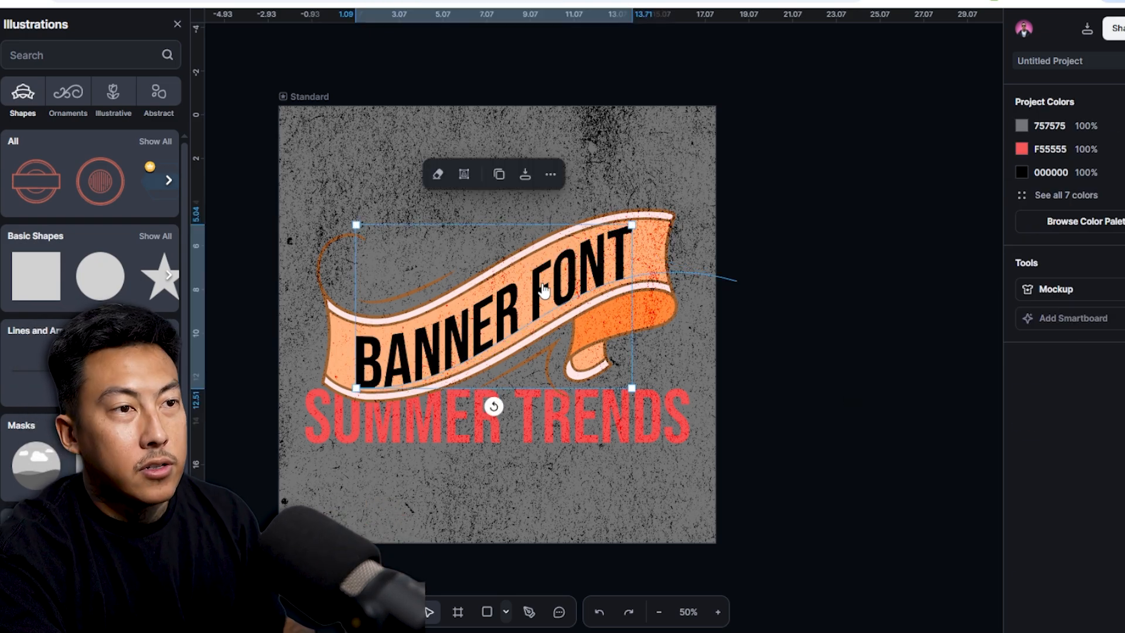
Reset the Rise curve of the BANNER FONT text to its default shape.
scroll(1083, 536, "down", 3)
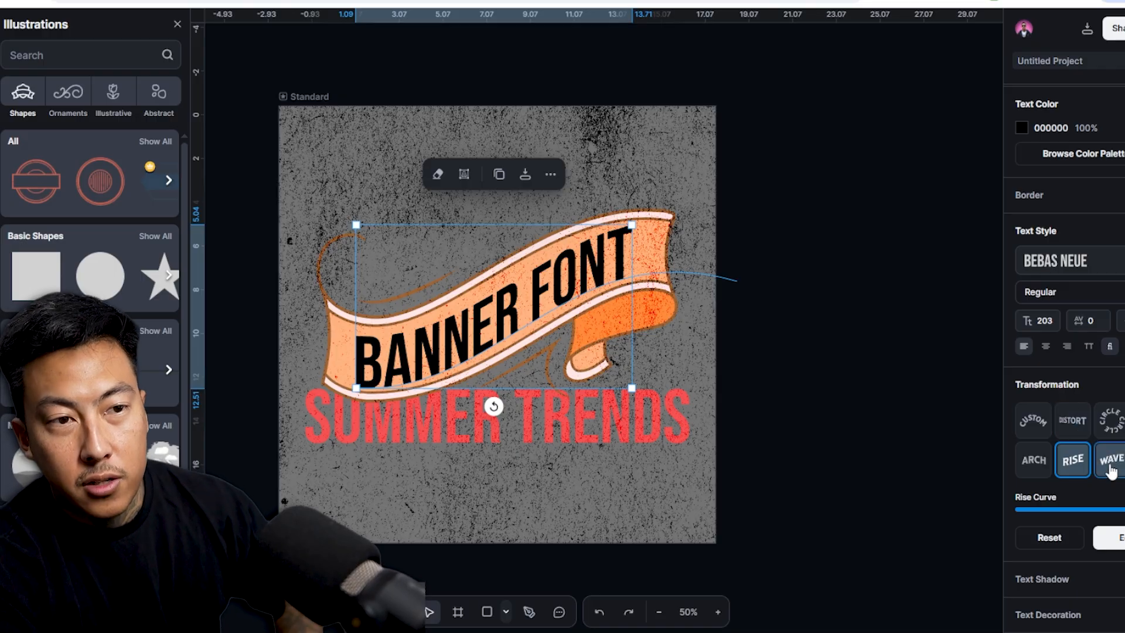
left_click(1051, 539)
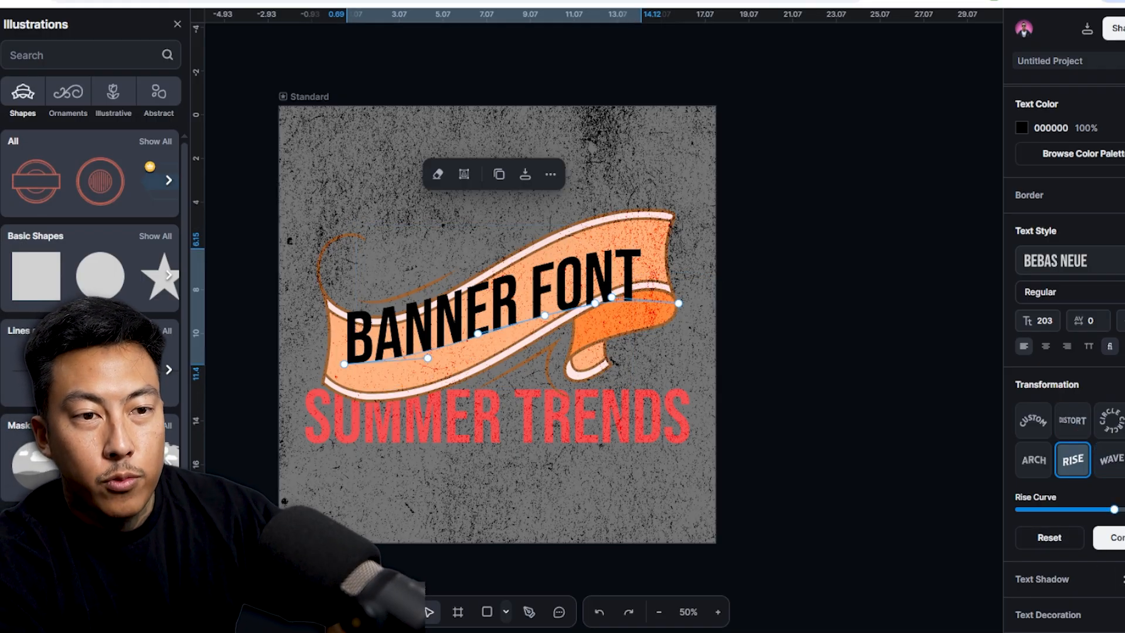
Give BANNER FONT a text shadow style with a separate outline, lower its angle to the minimum and widen the outline.
scroll(1045, 555, "down", 5)
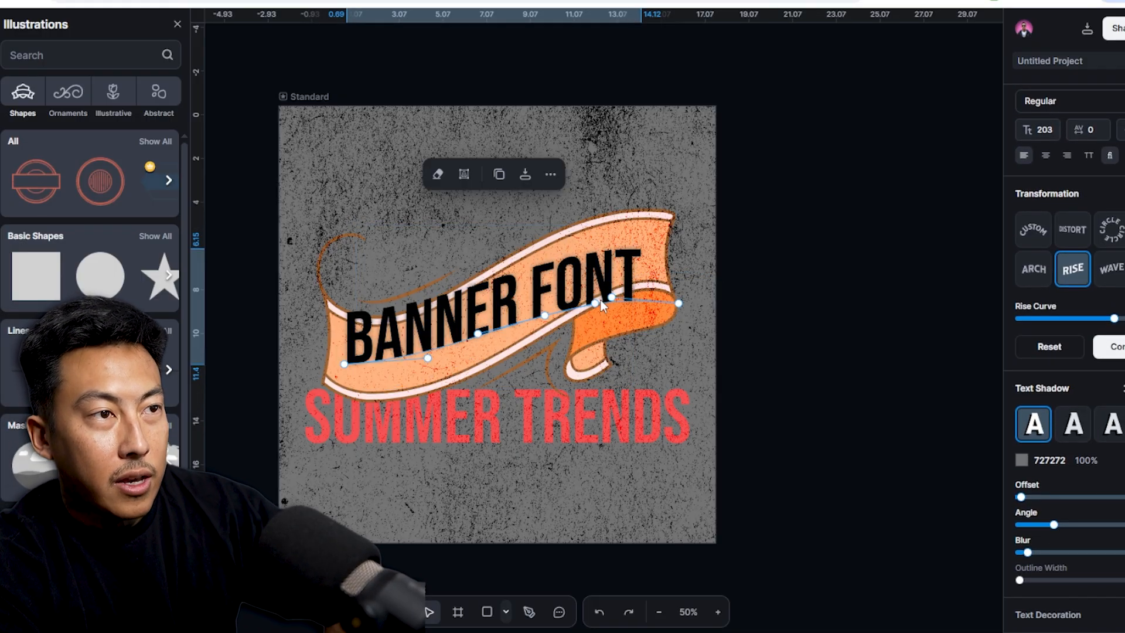
left_click(1081, 440)
left_click(1117, 431)
left_click(1124, 431)
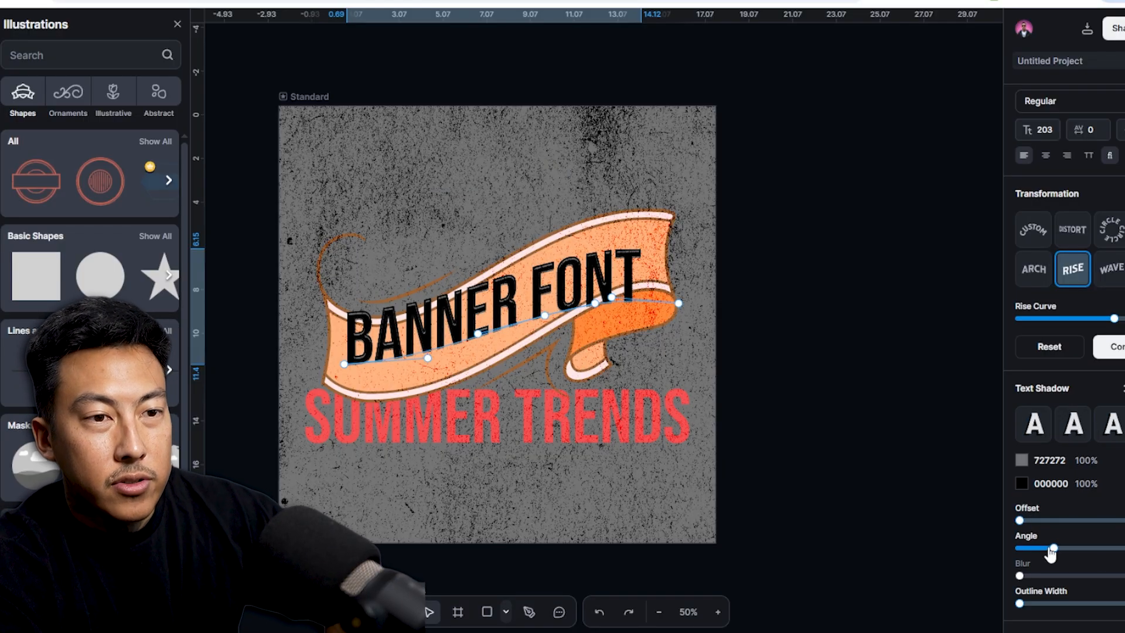
left_click_drag(1051, 552, 989, 552)
left_click_drag(1020, 604, 1089, 612)
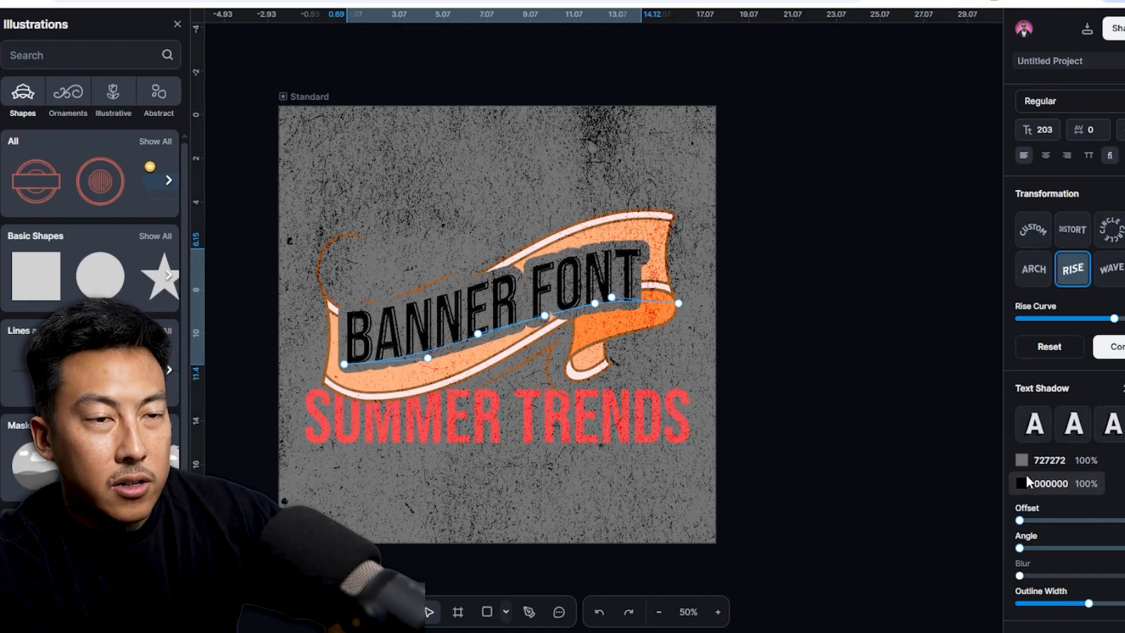
Change the outline of BANNER FONT's text shadow to a light grey.
scroll(1022, 488, "down", 1)
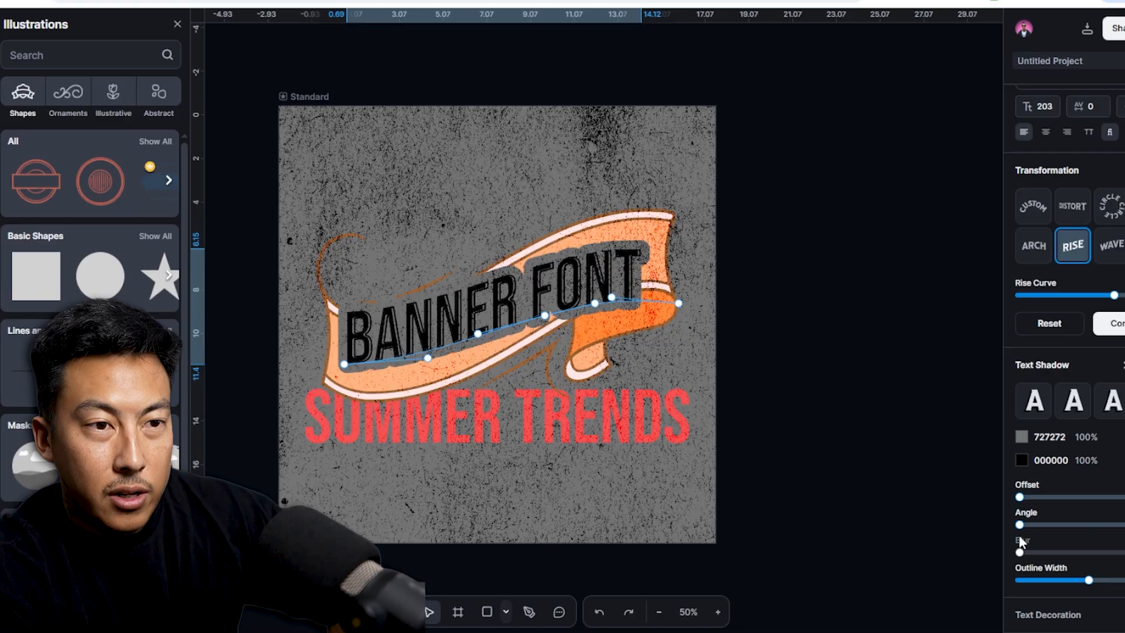
left_click(1021, 460)
left_click_drag(891, 409, 823, 338)
left_click_drag(813, 375, 677, 375)
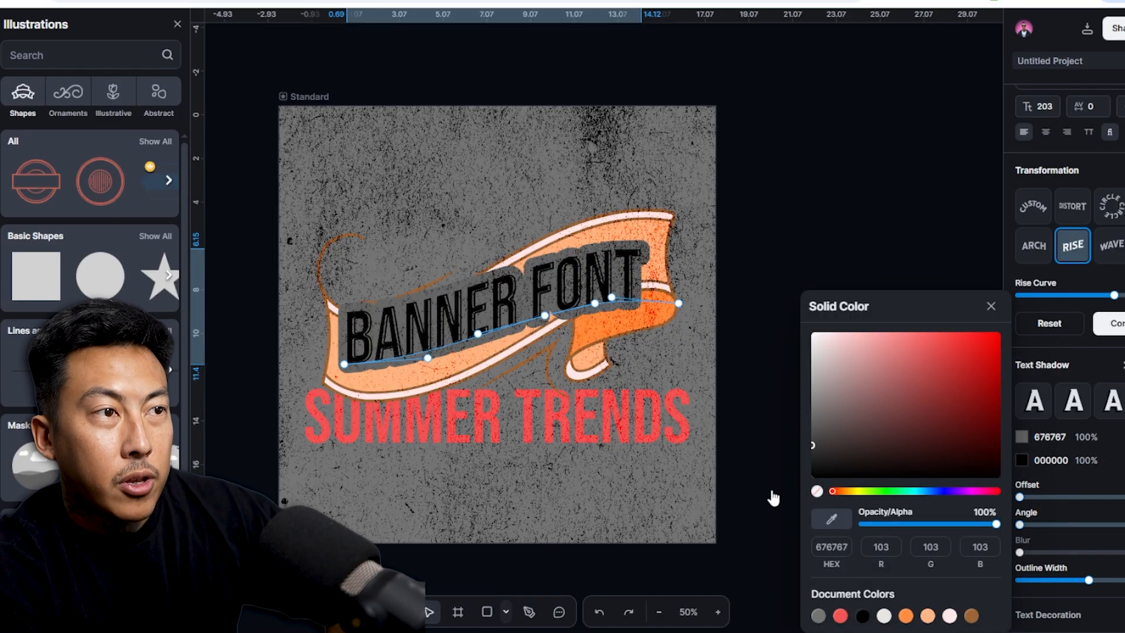
Remove the text shadow from the BANNER FONT text.
right_click(1020, 459)
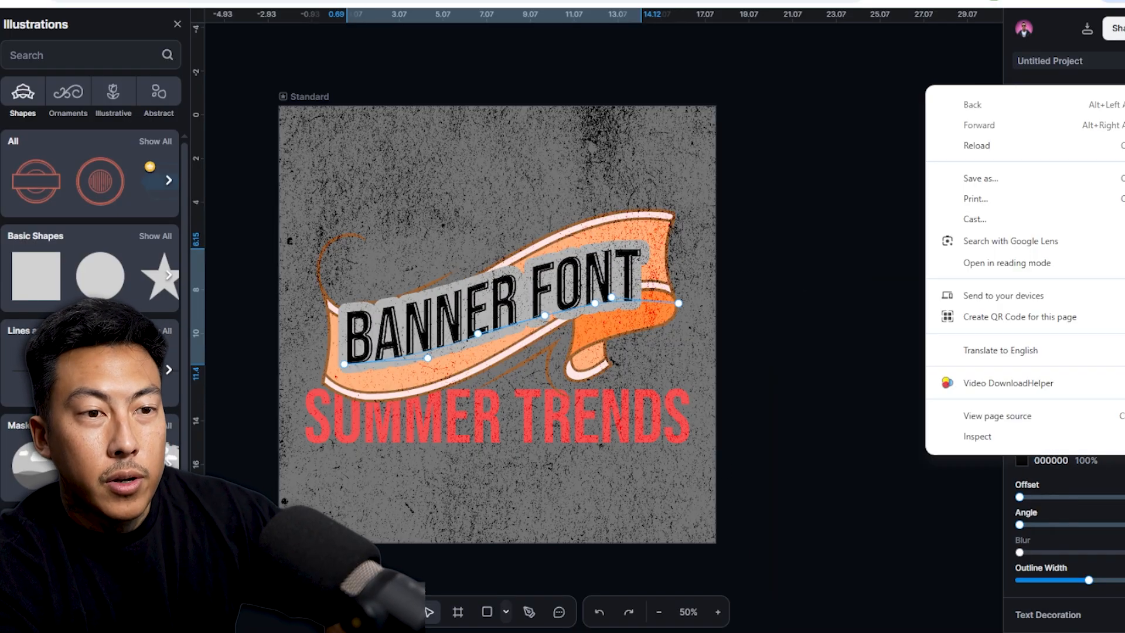
left_click(1021, 460)
left_click(1123, 365)
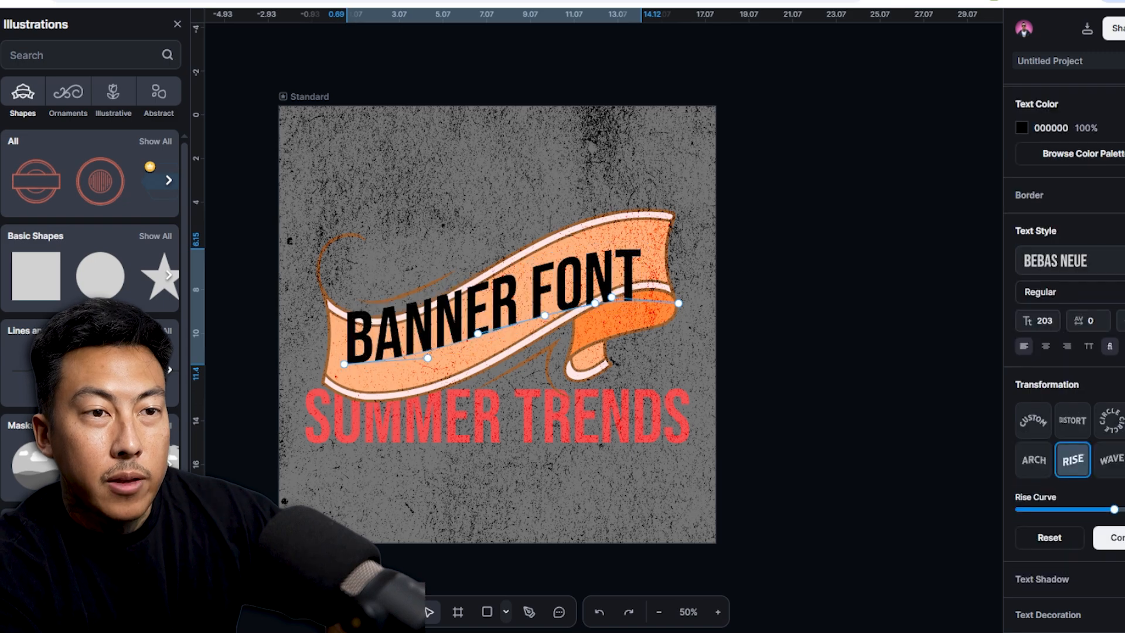
Add the fading-stripes text decoration in grey ABABAB to the upper part of the BANNER FONT letters.
left_click(1123, 614)
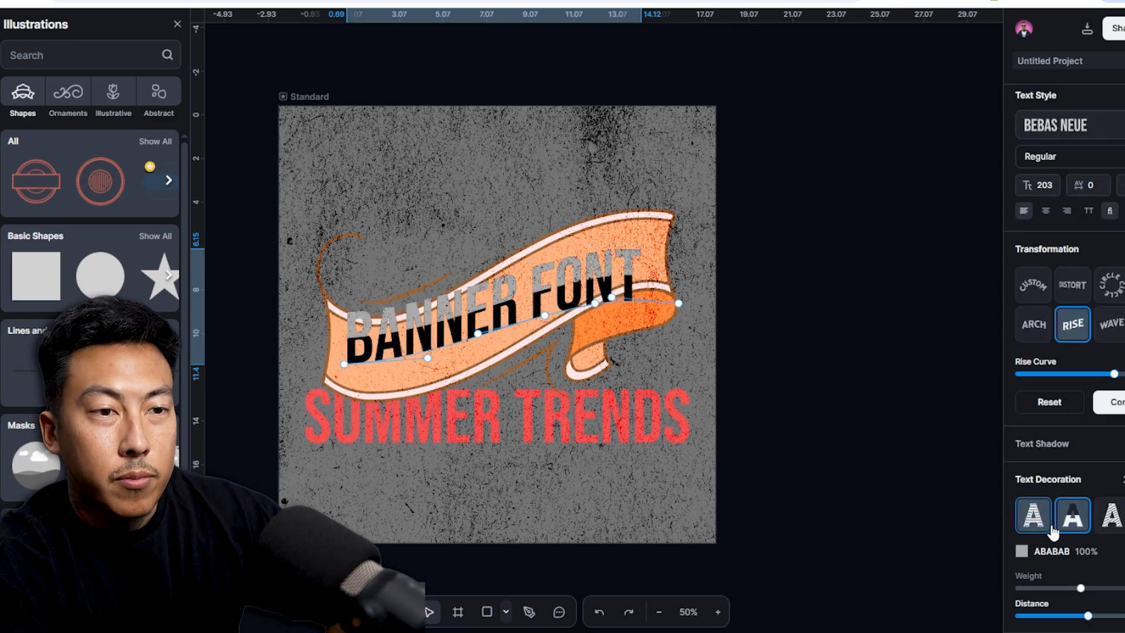
left_click(1034, 516)
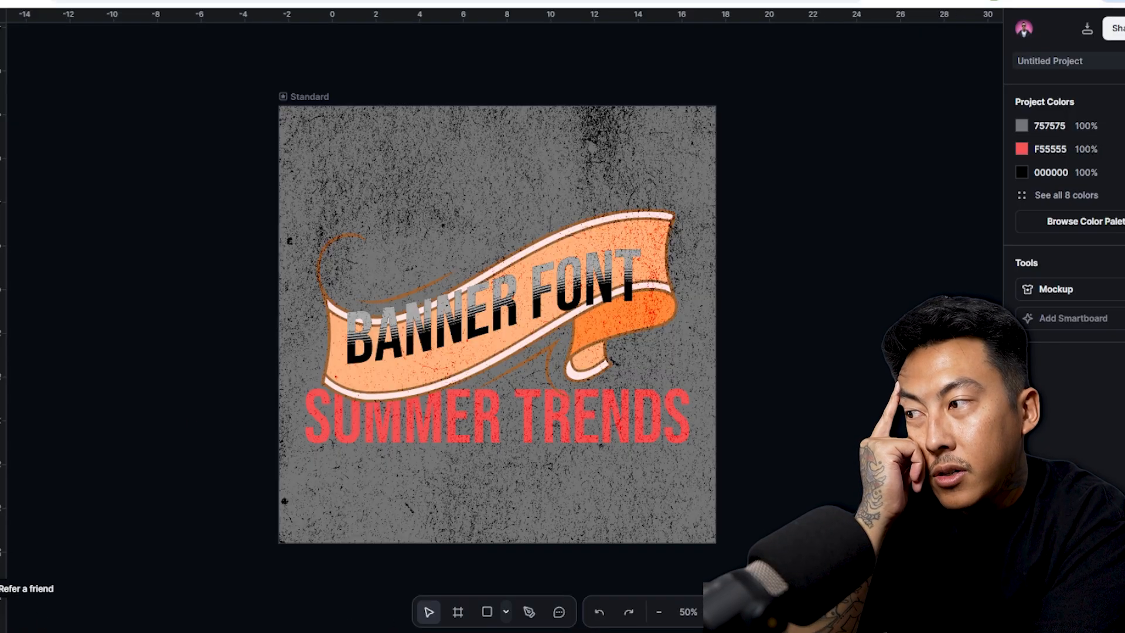
Open the keyboard shortcuts overview from the help options.
left_click(1, 614)
left_click(39, 491)
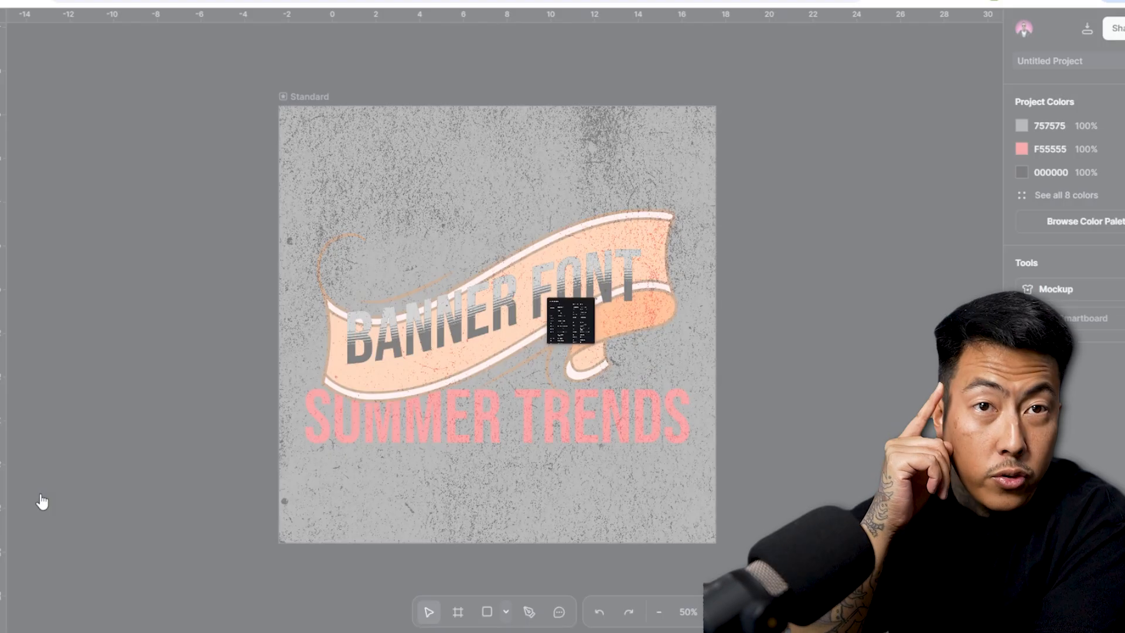
Look through the keyboard shortcuts overview and close it.
scroll(661, 271, "up", 2)
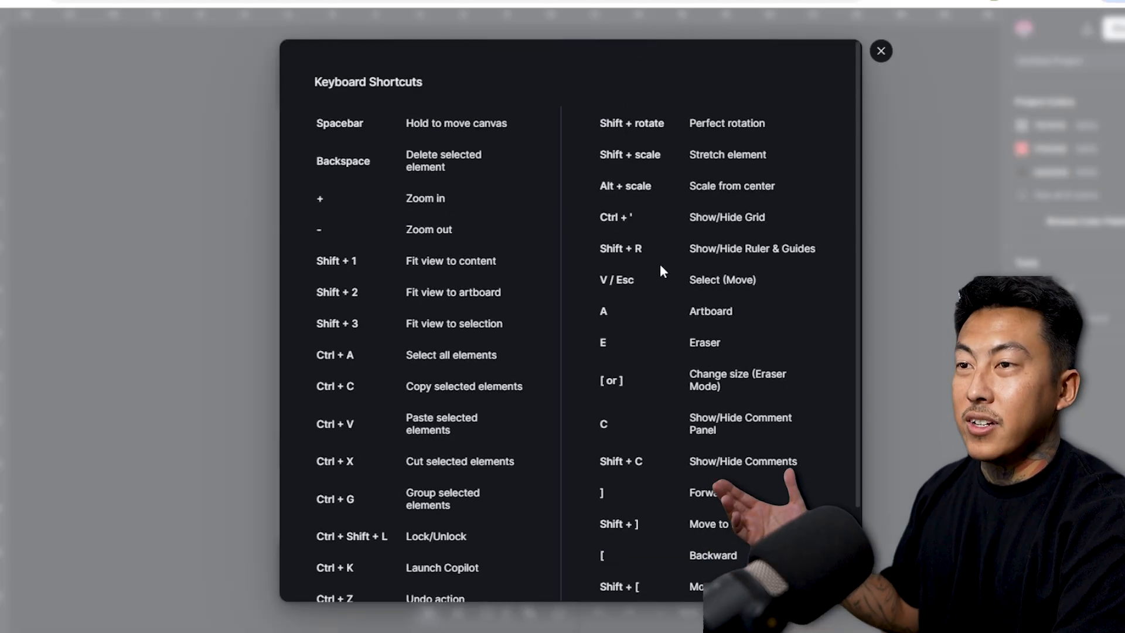
left_click(880, 51)
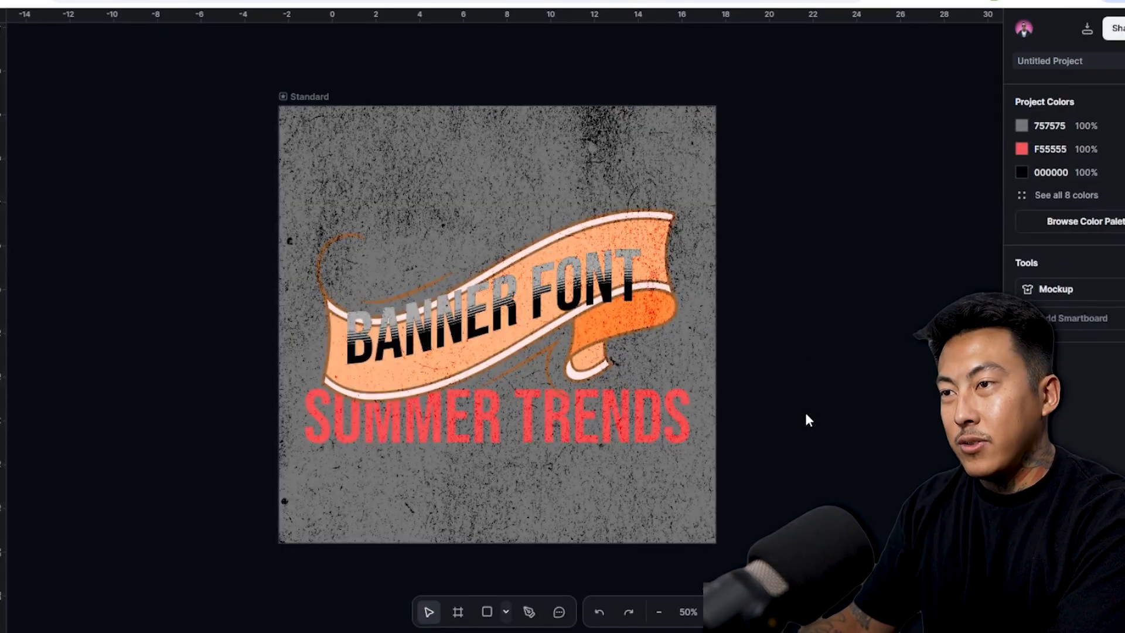
Try zooming in and out of the banner design and panning across the canvas.
left_click(488, 316)
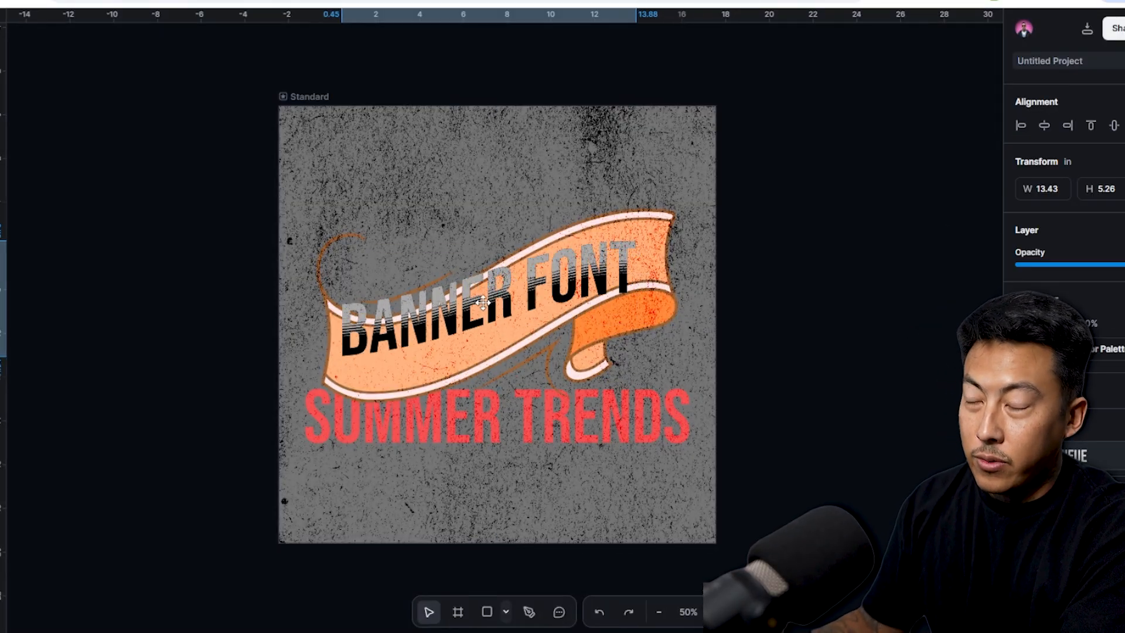
scroll(556, 368, "up", 2)
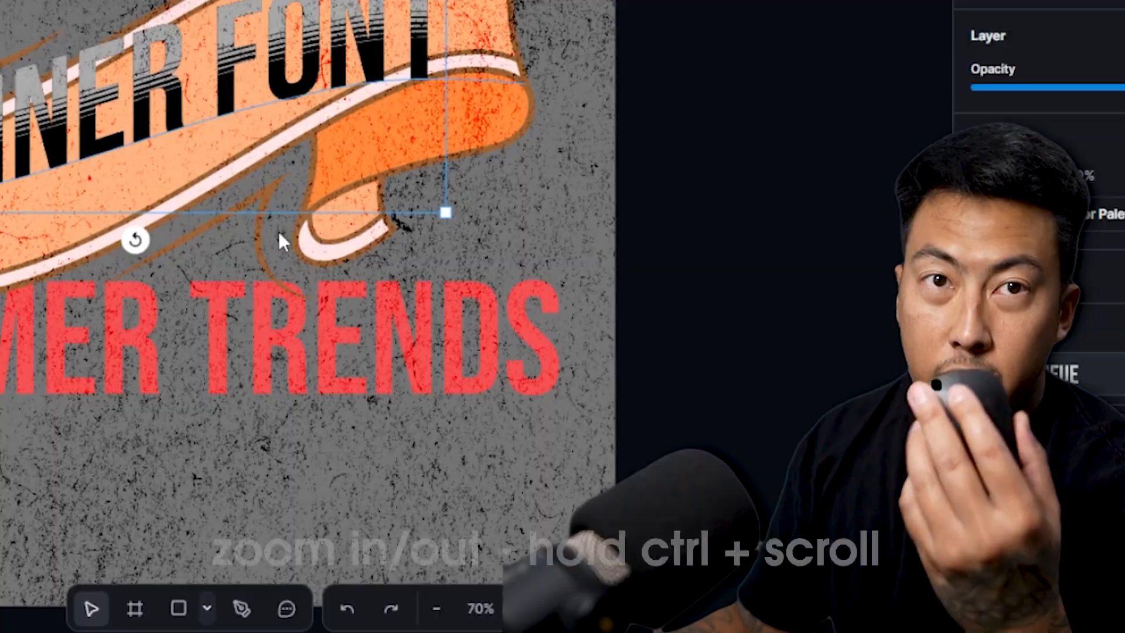
scroll(280, 240, "down", 5)
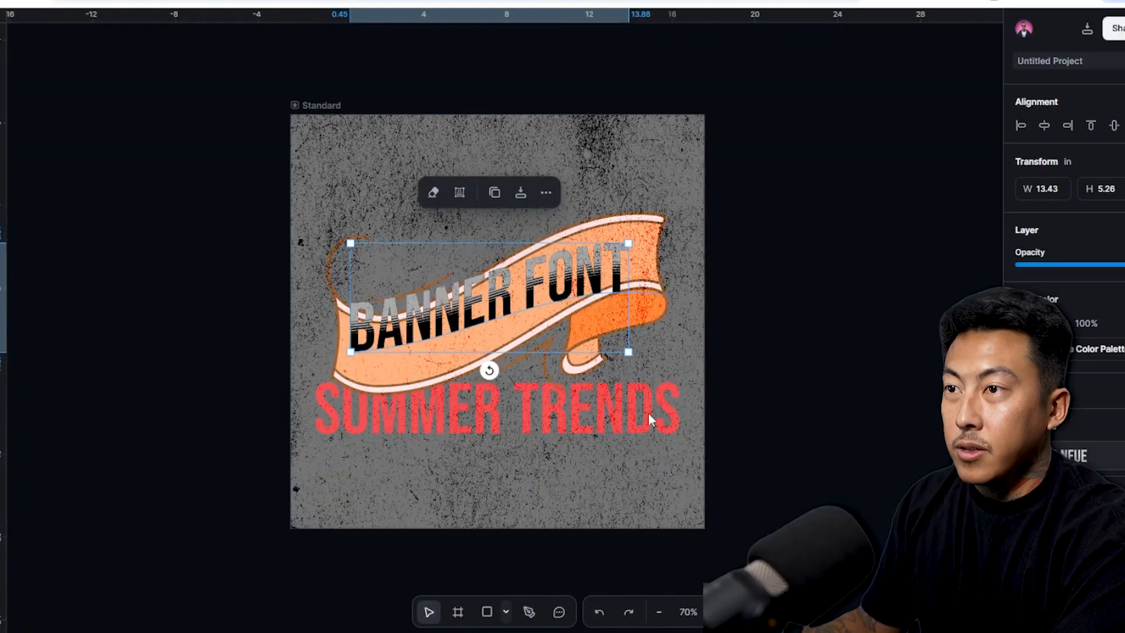
left_click(797, 172)
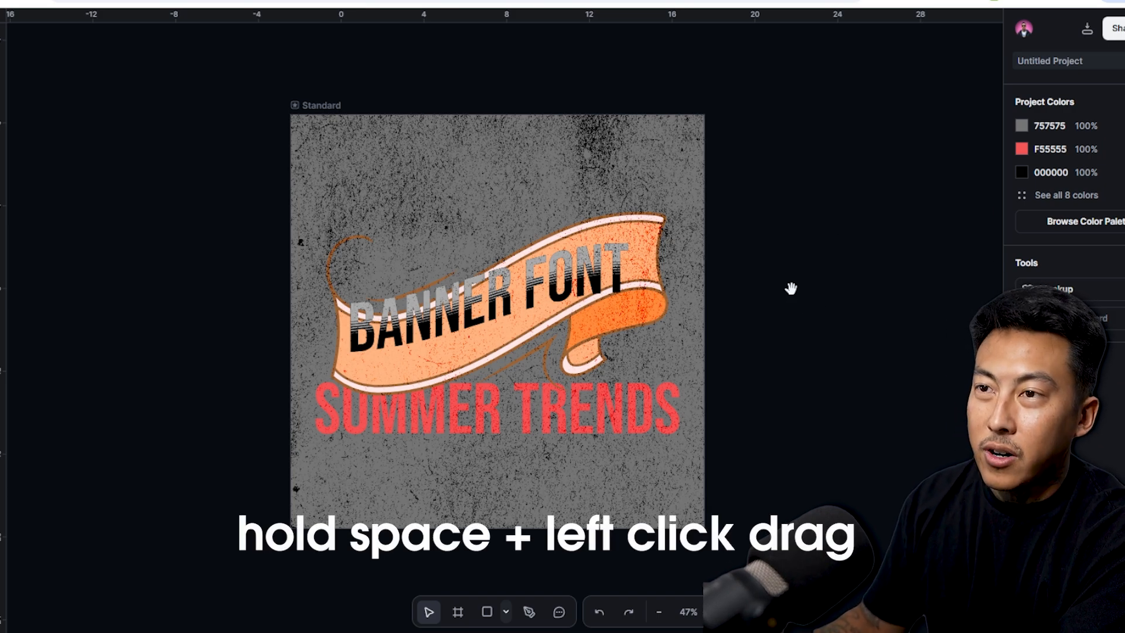
left_click_drag(822, 267, 1033, 276)
scroll(560, 332, "up", 3)
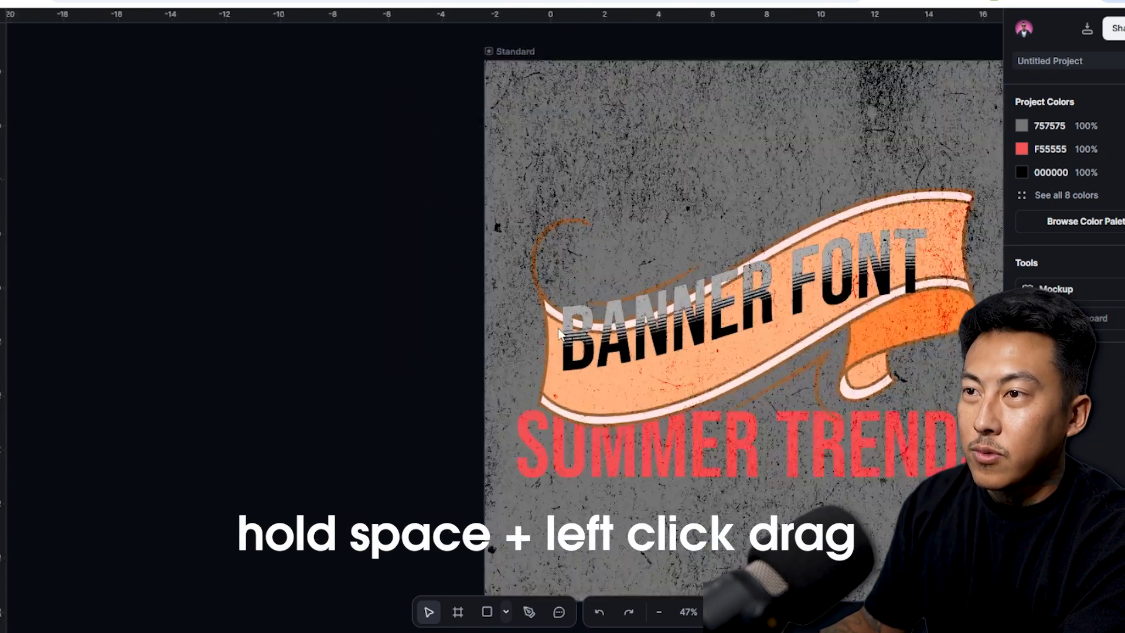
scroll(560, 332, "up", 3)
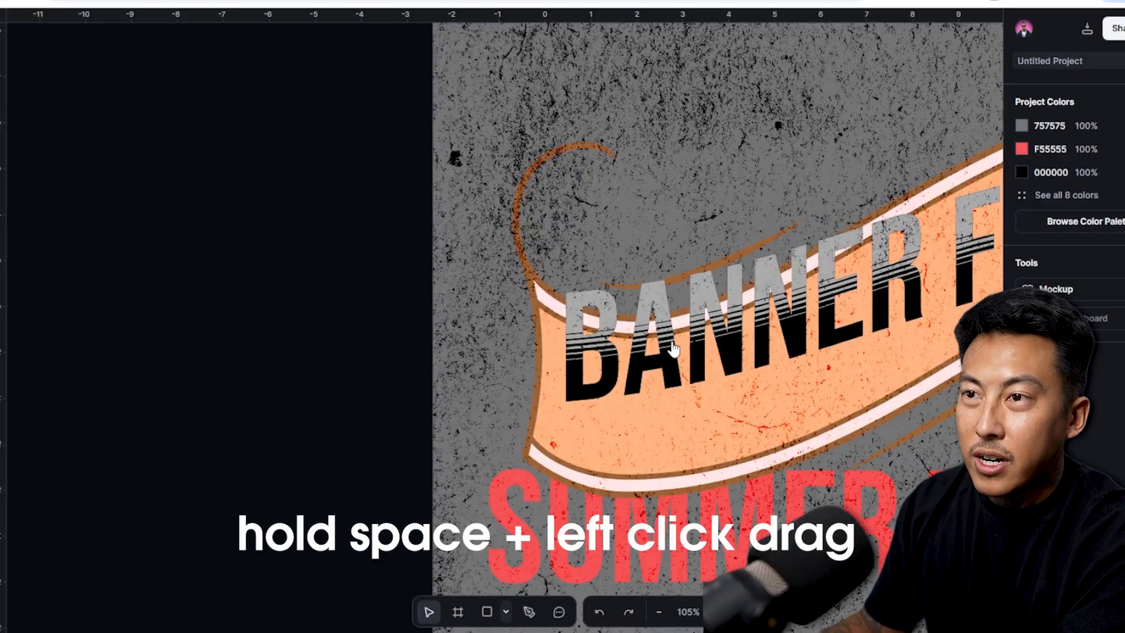
left_click_drag(920, 261, 451, 258)
scroll(437, 294, "down", 5)
left_click_drag(339, 366, 564, 292)
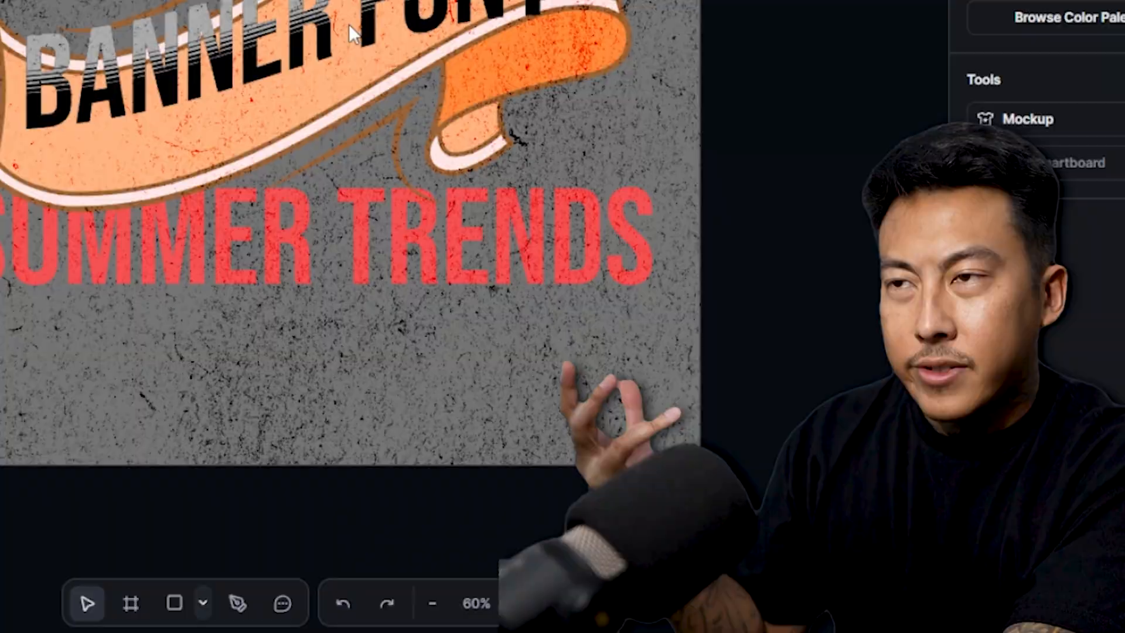
Move the BANNER FONT text down over the SUMMER TRENDS text and delete it.
left_click_drag(614, 211, 611, 254)
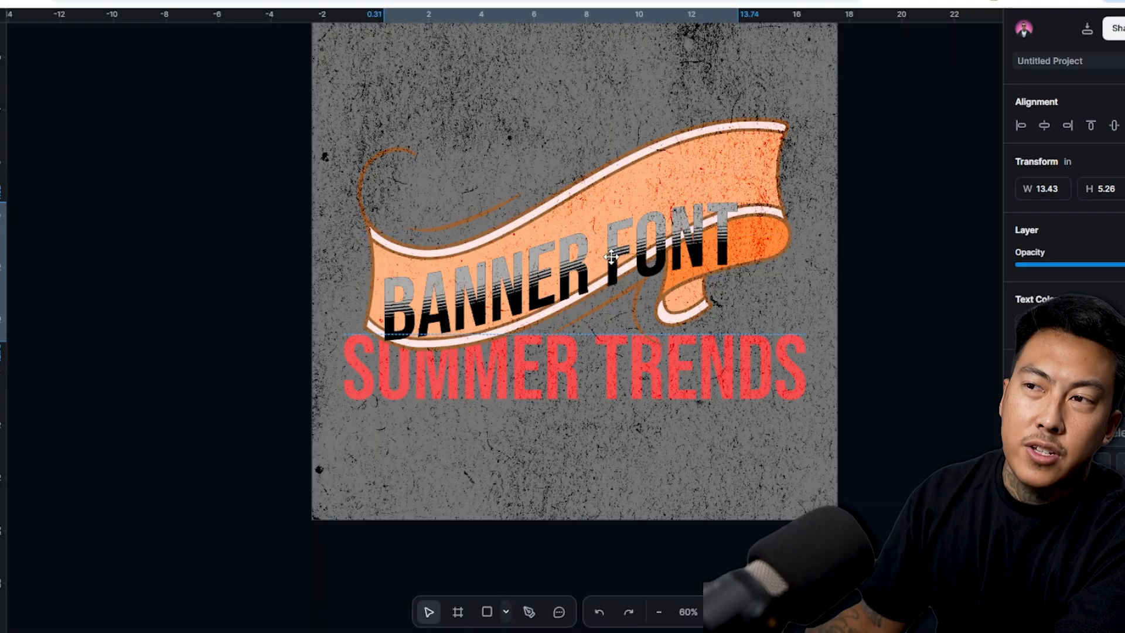
left_click_drag(741, 348, 778, 384)
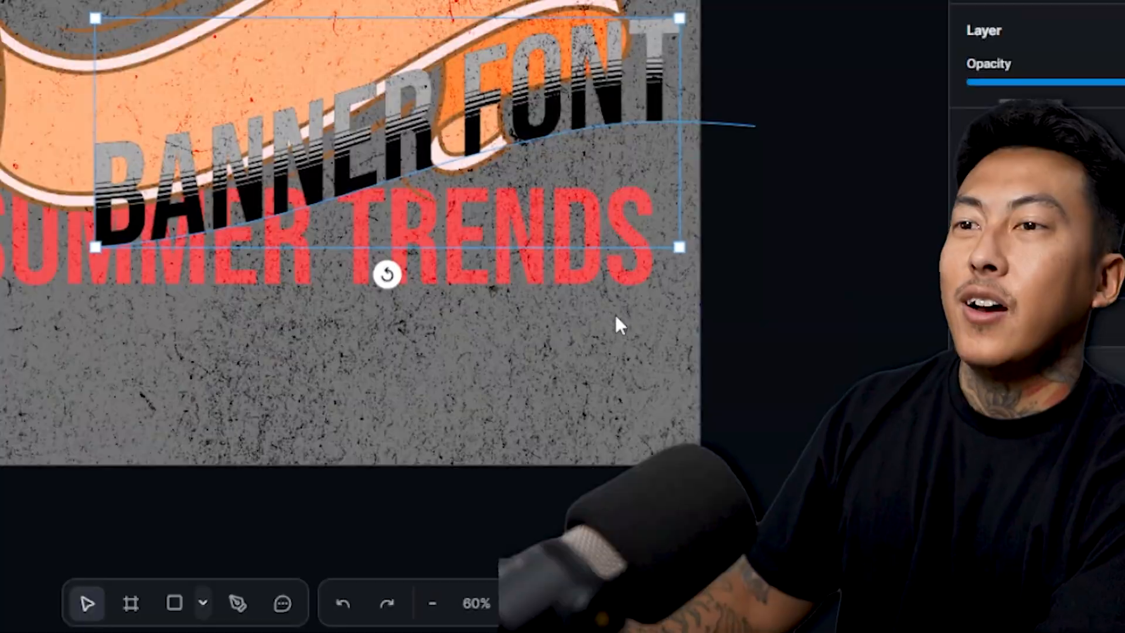
key("Delete")
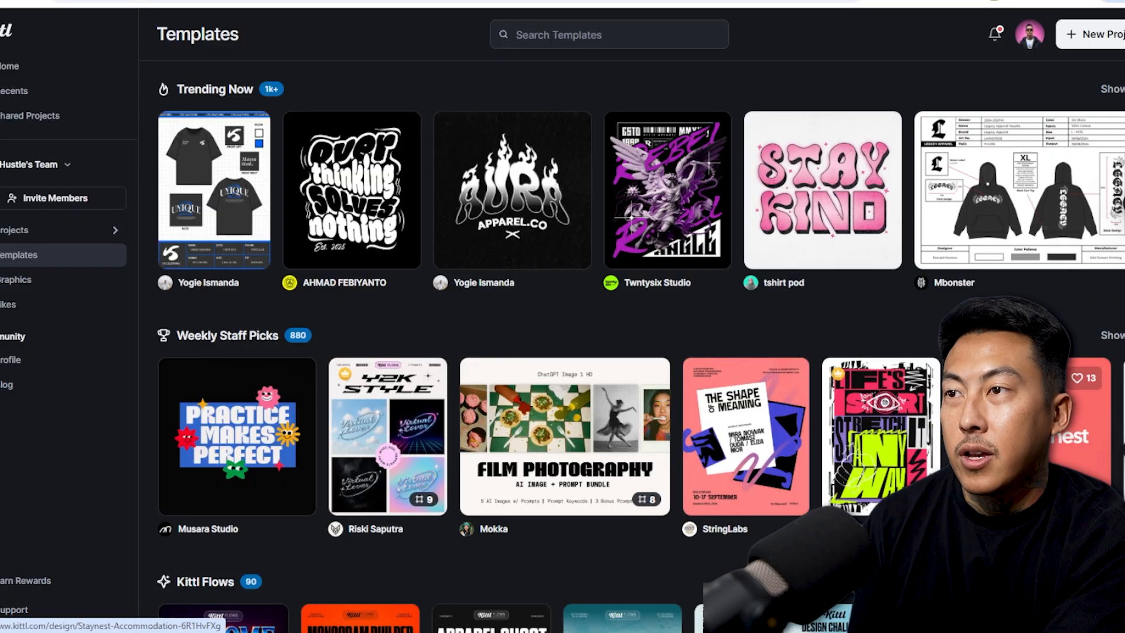
Open the red Staynest logo template from the weekly staff picks and check its logo elements by selecting them together.
left_click(1026, 439)
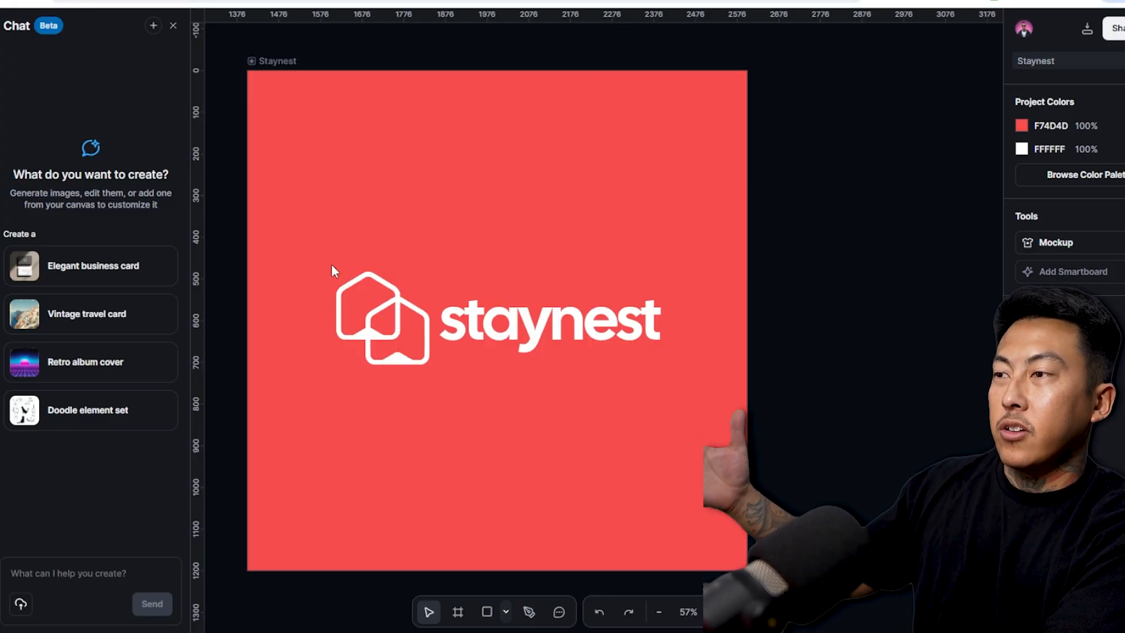
left_click_drag(331, 264, 699, 468)
left_click_drag(689, 387, 403, 234)
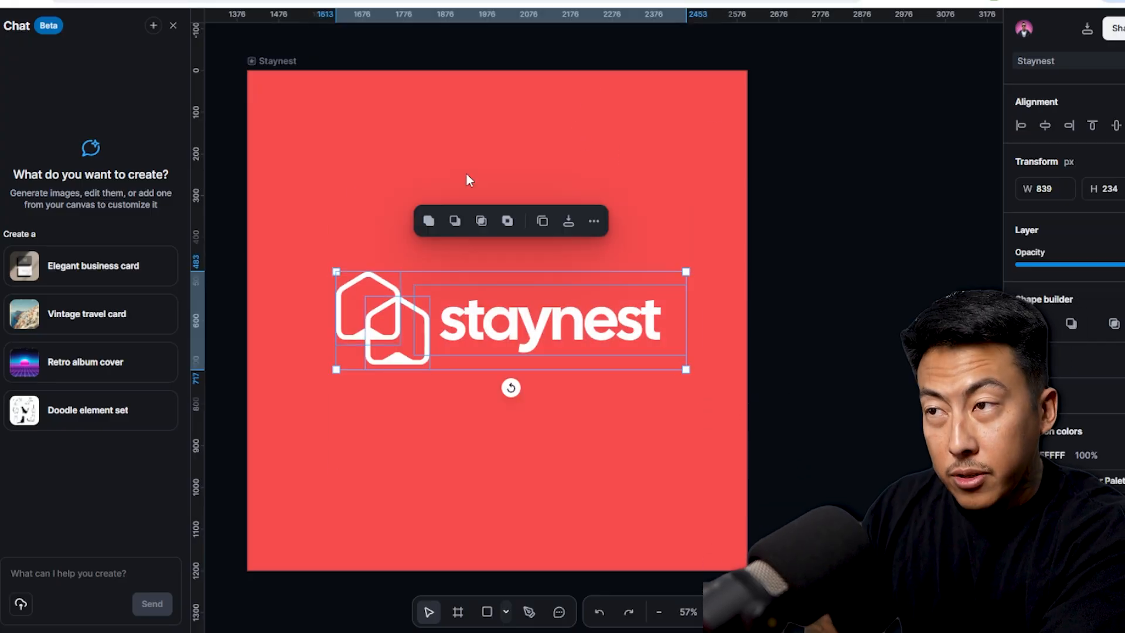
key("Escape")
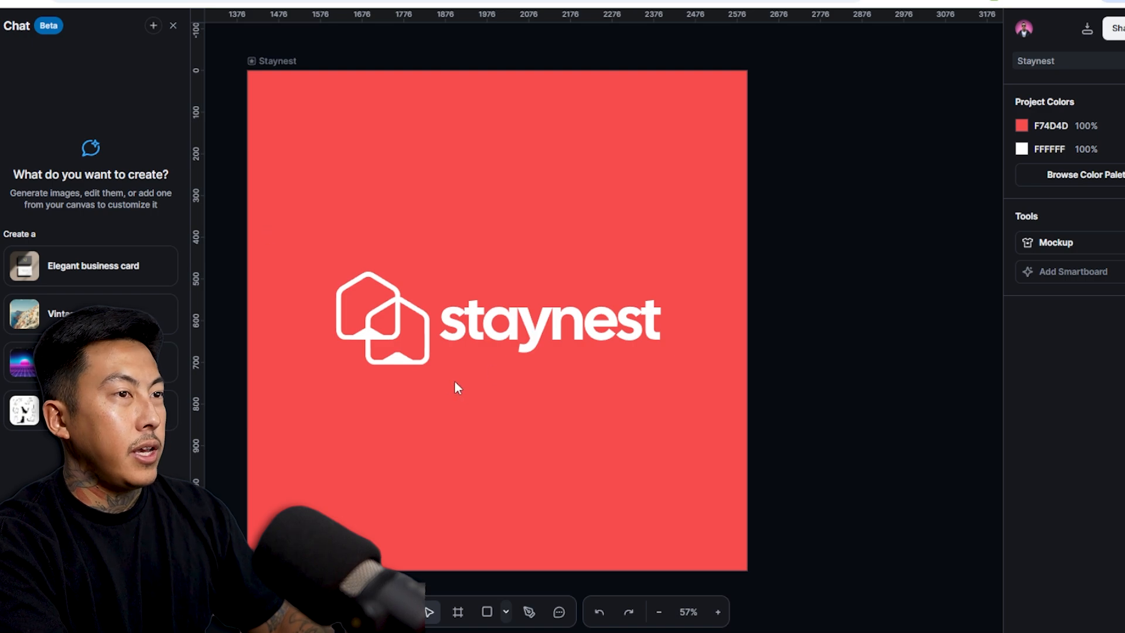
Change the staynest wordmark to "starlight stays", widen its text box to fit one line, and centre it across the artboard.
left_click(472, 335)
double_click(546, 330)
type("s")
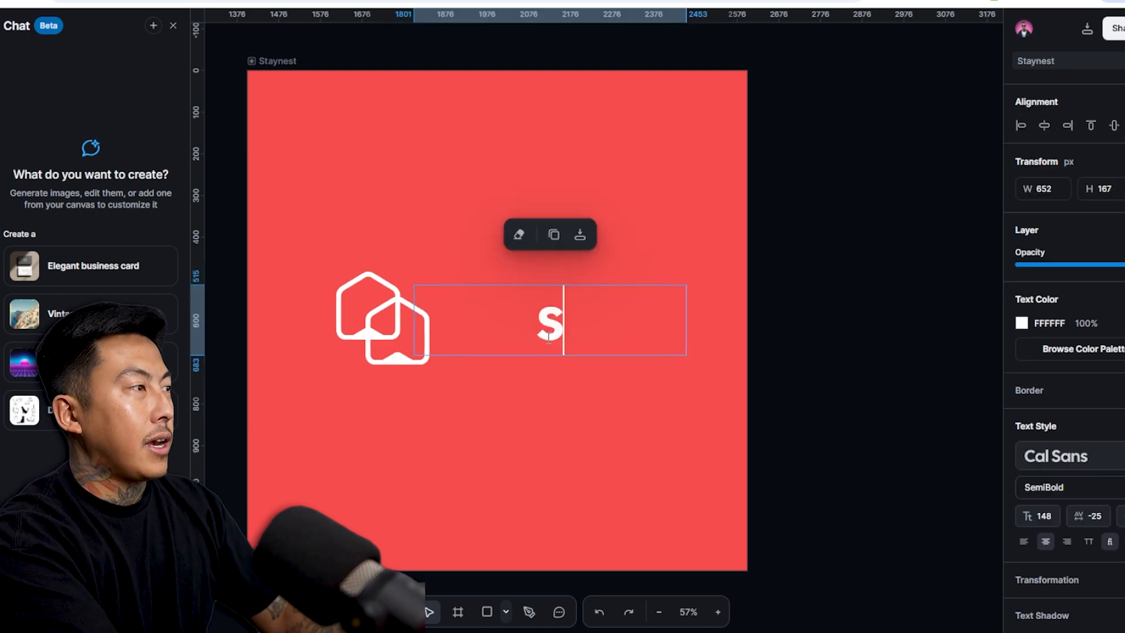
type("tarlight stays")
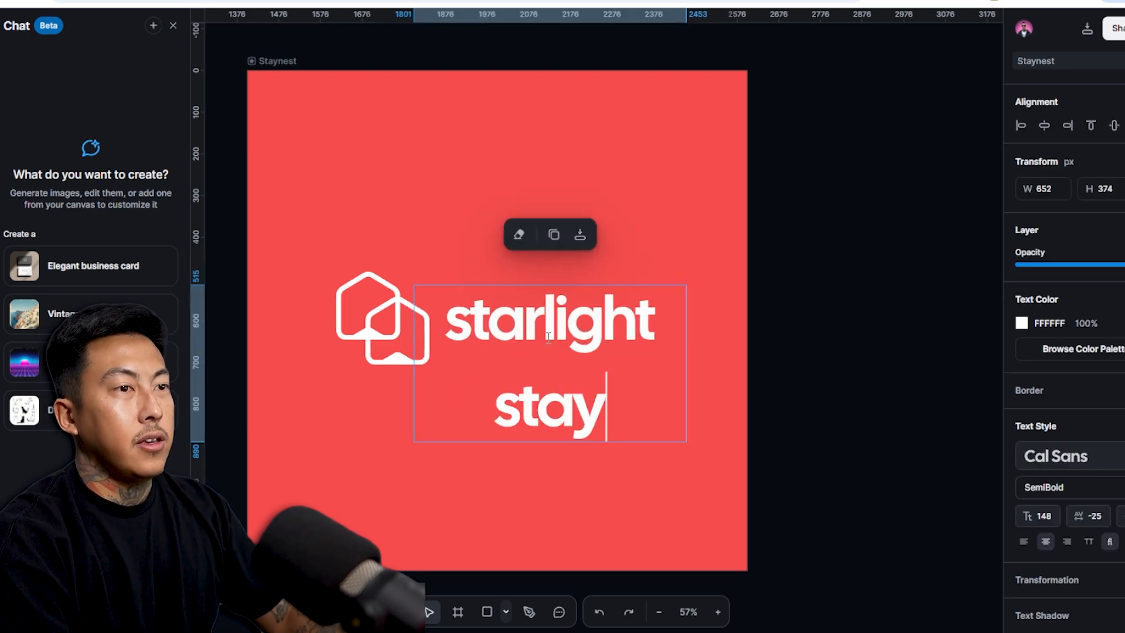
key("Escape")
left_click_drag(689, 361, 846, 361)
left_click_drag(678, 336, 552, 310)
Delete the double-house icon from the logo.
left_click(363, 352)
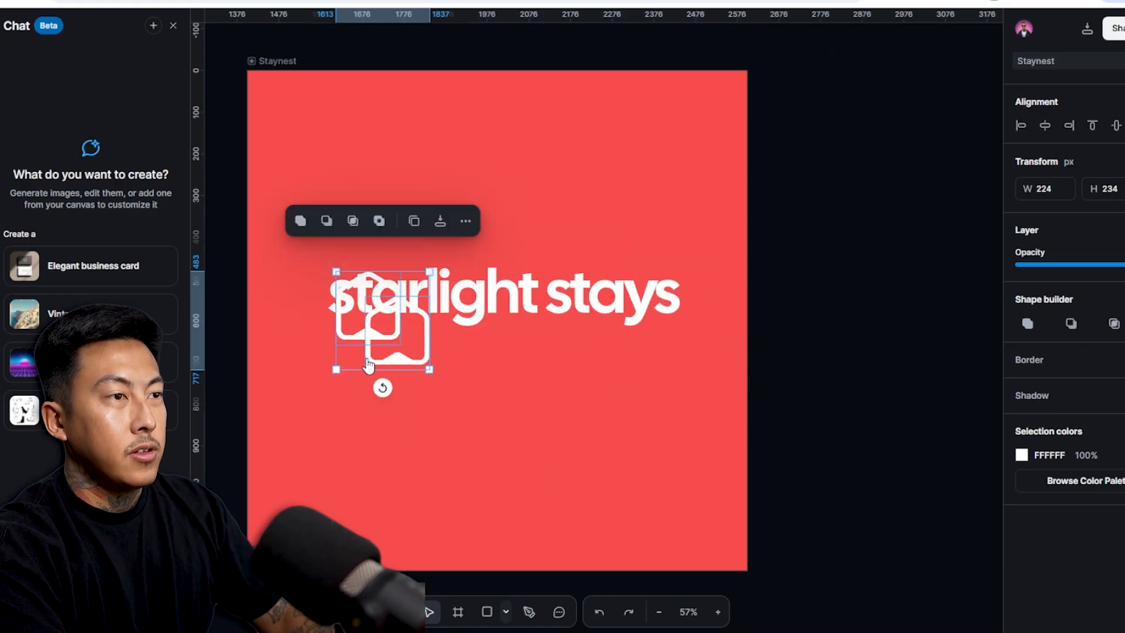
left_click_drag(363, 351, 318, 244)
key("Delete")
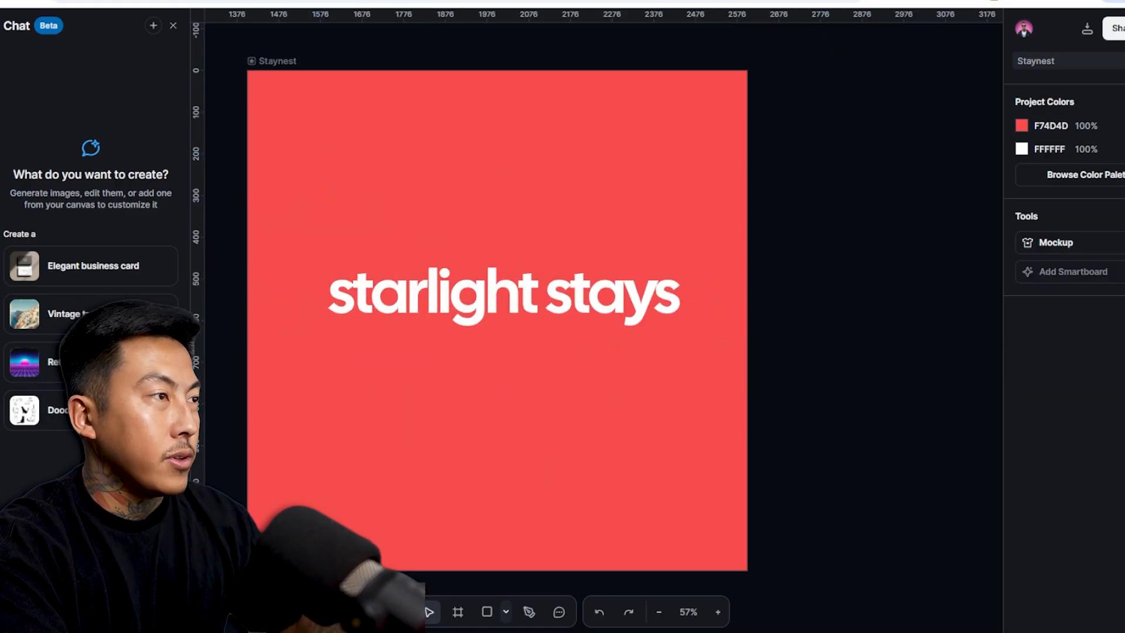
Search the illustrations for "stars", add the dark star cluster and place it just outside the artboard's left edge.
left_click(1, 170)
left_click(73, 56)
type("stars")
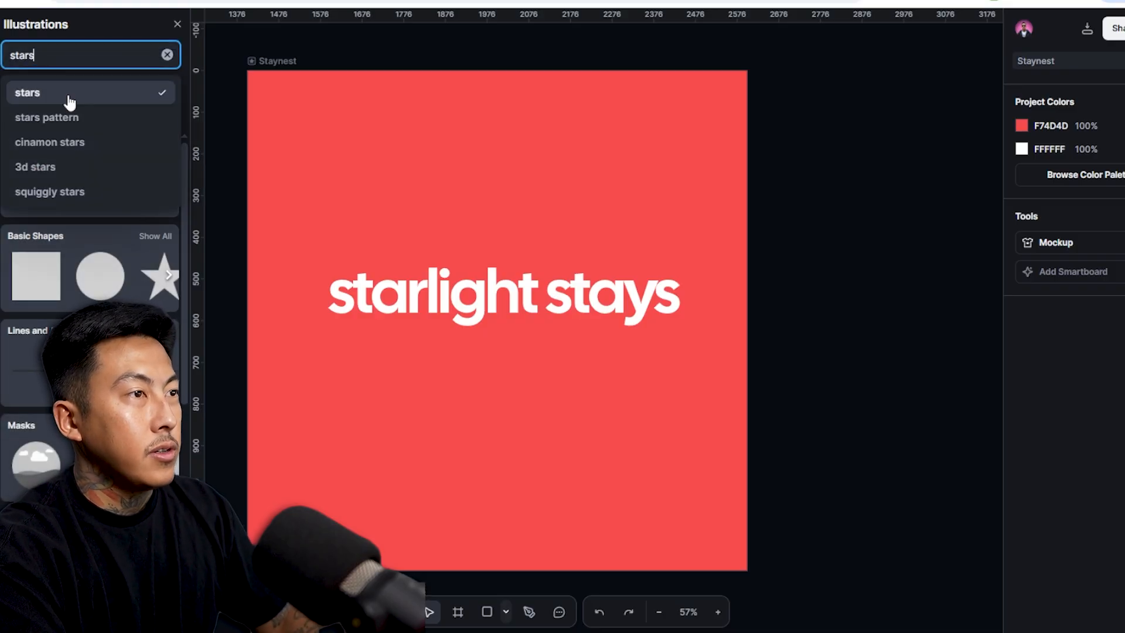
left_click(70, 101)
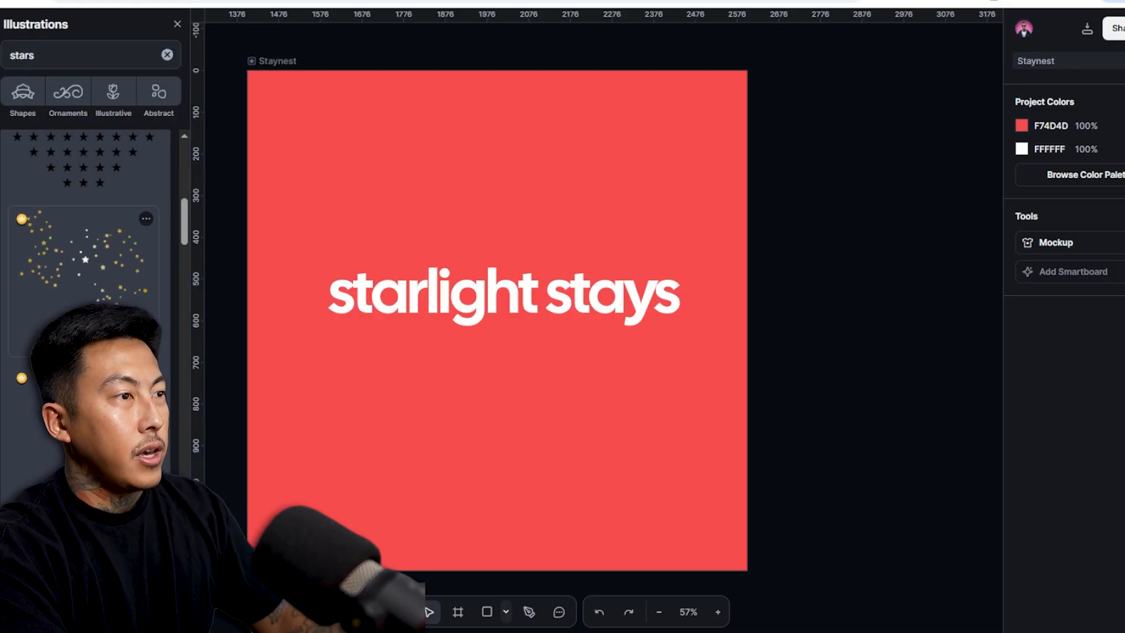
left_click(88, 364)
key("Delete")
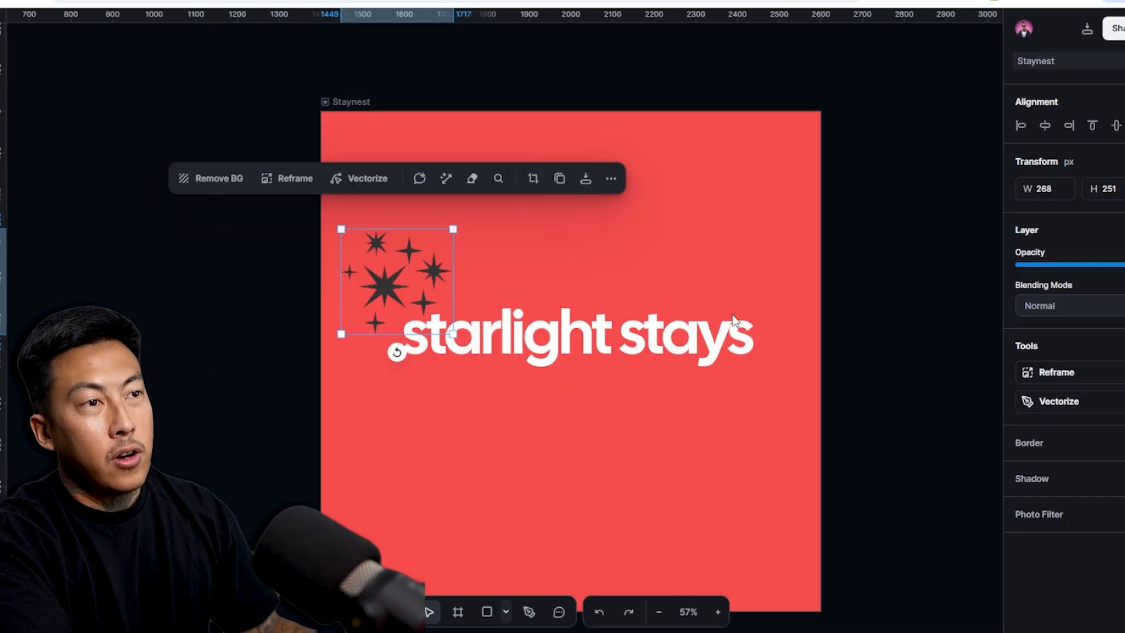
left_click_drag(380, 304, 231, 246)
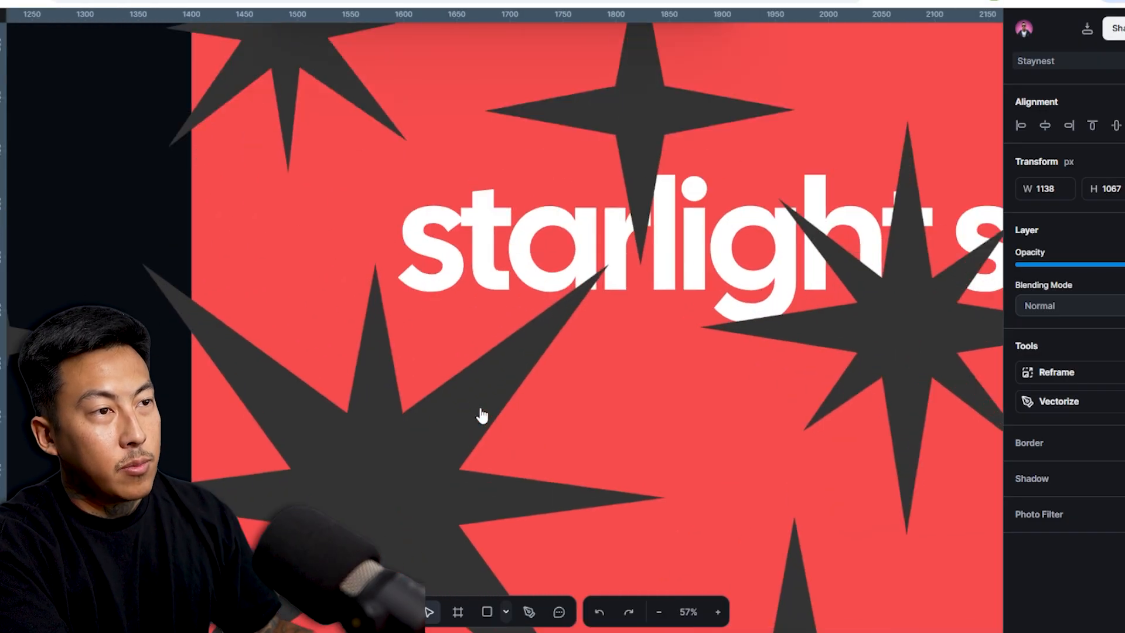
Vectorize the star cluster illustration and recolour it white (FFFFFF).
scroll(480, 414, "up", 3)
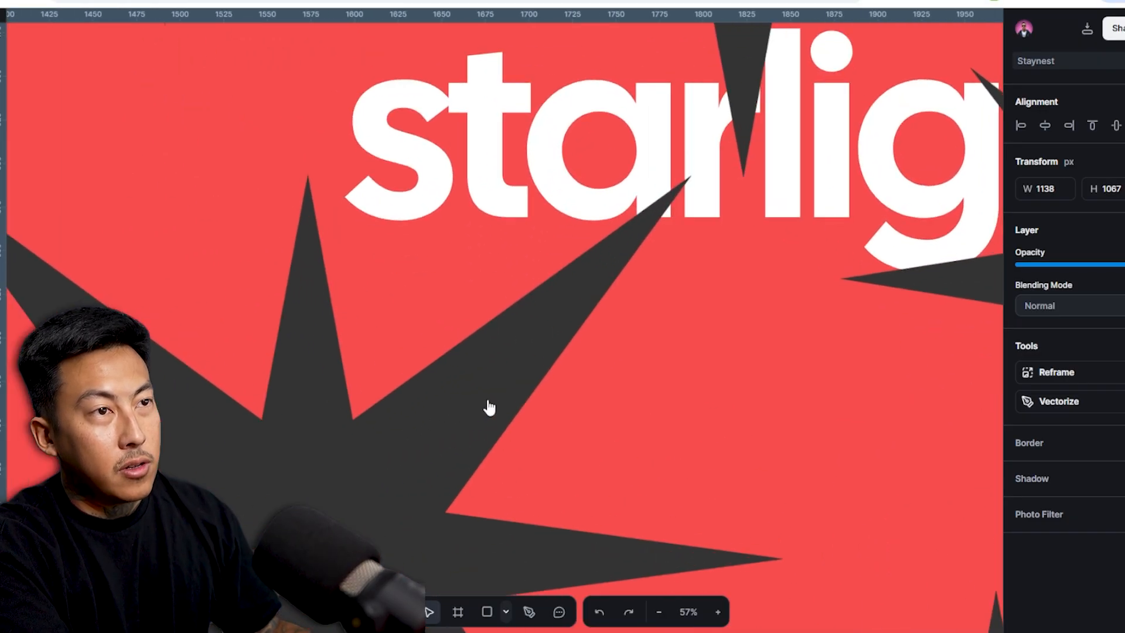
scroll(489, 407, "down", 5)
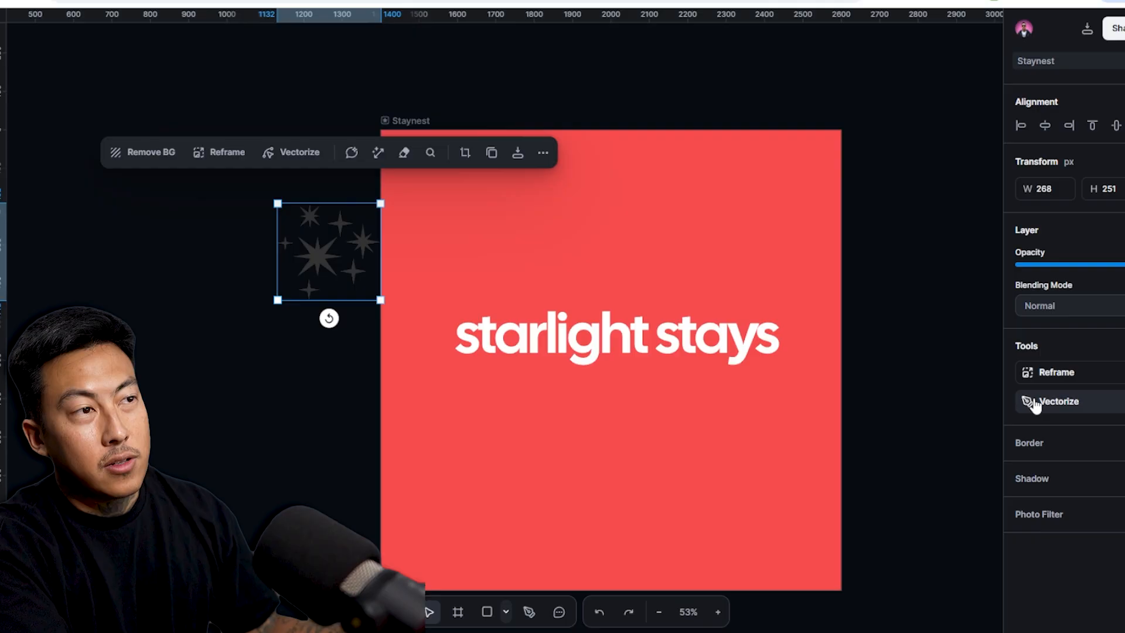
left_click(1035, 403)
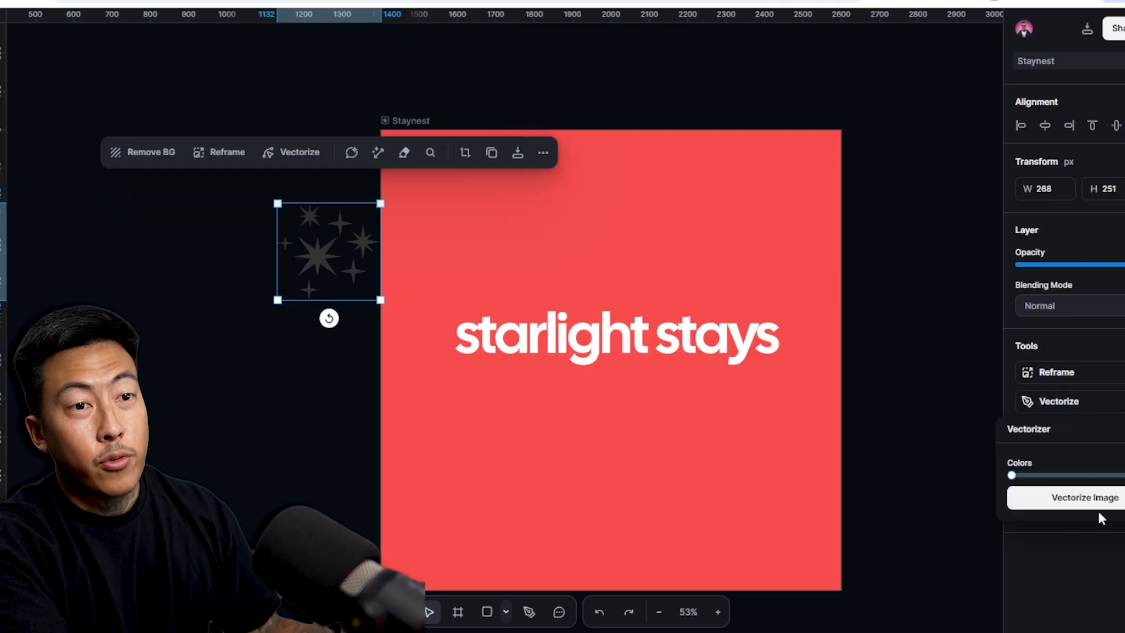
left_click(1085, 498)
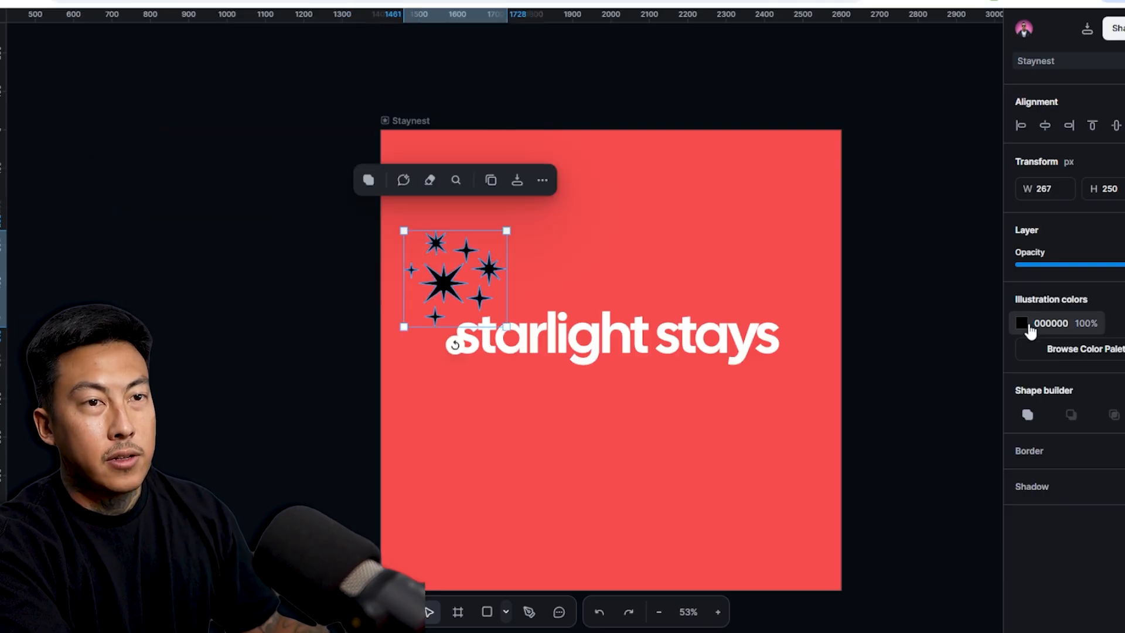
left_click(1026, 326)
left_click_drag(849, 375, 517, 174)
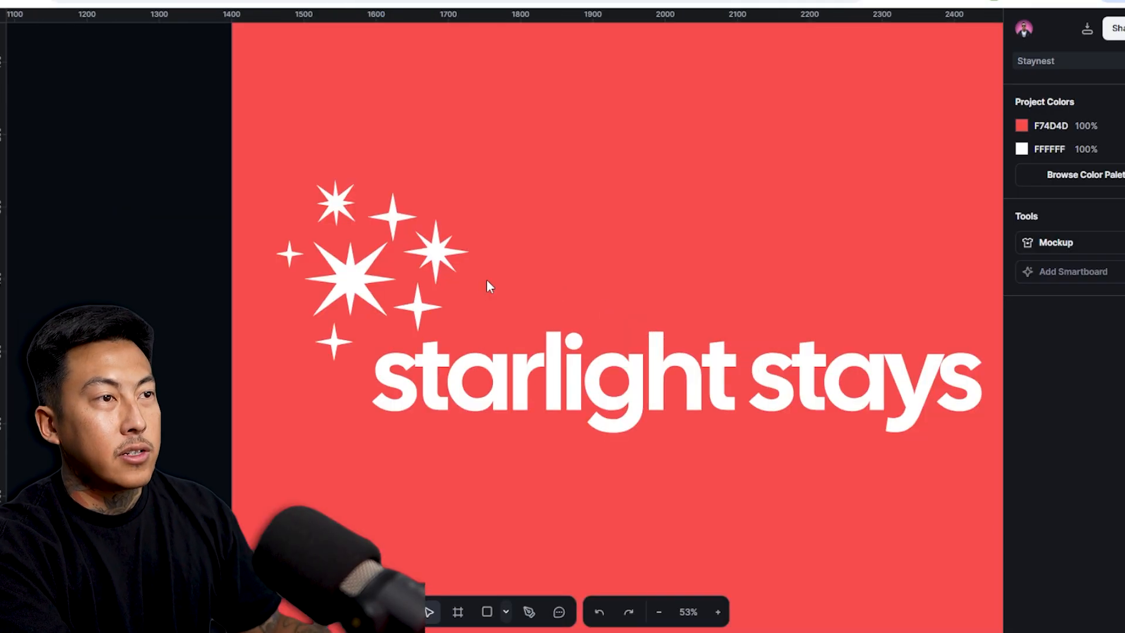
Erase the other stars from the cluster, keeping only the large star and the two four-pointed stars below it.
left_click(422, 314)
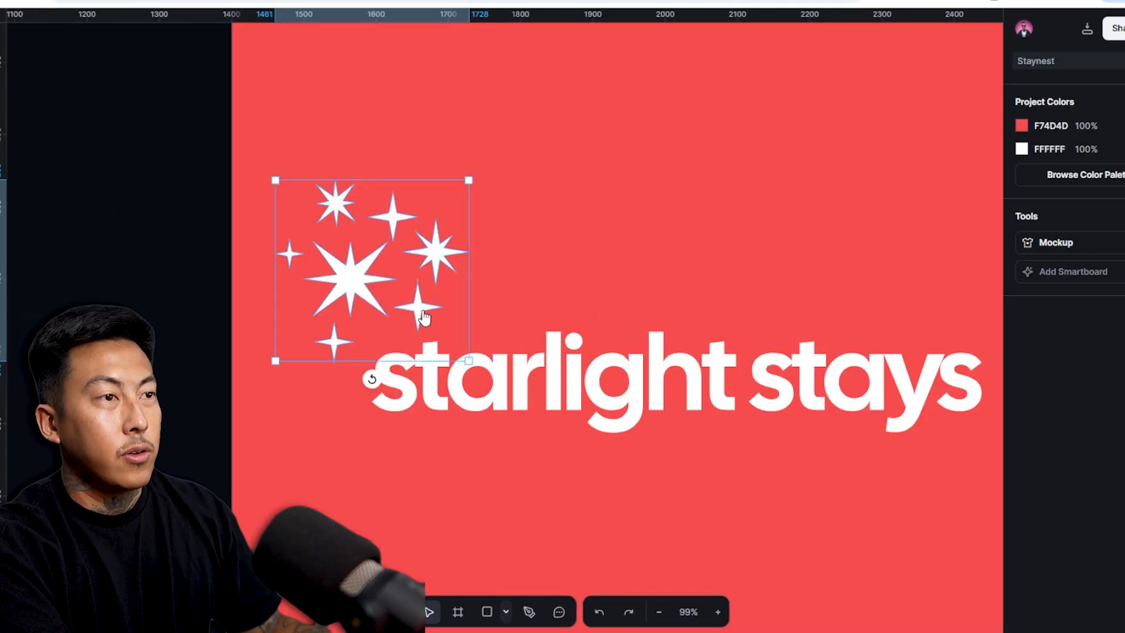
left_click_drag(424, 317, 410, 310)
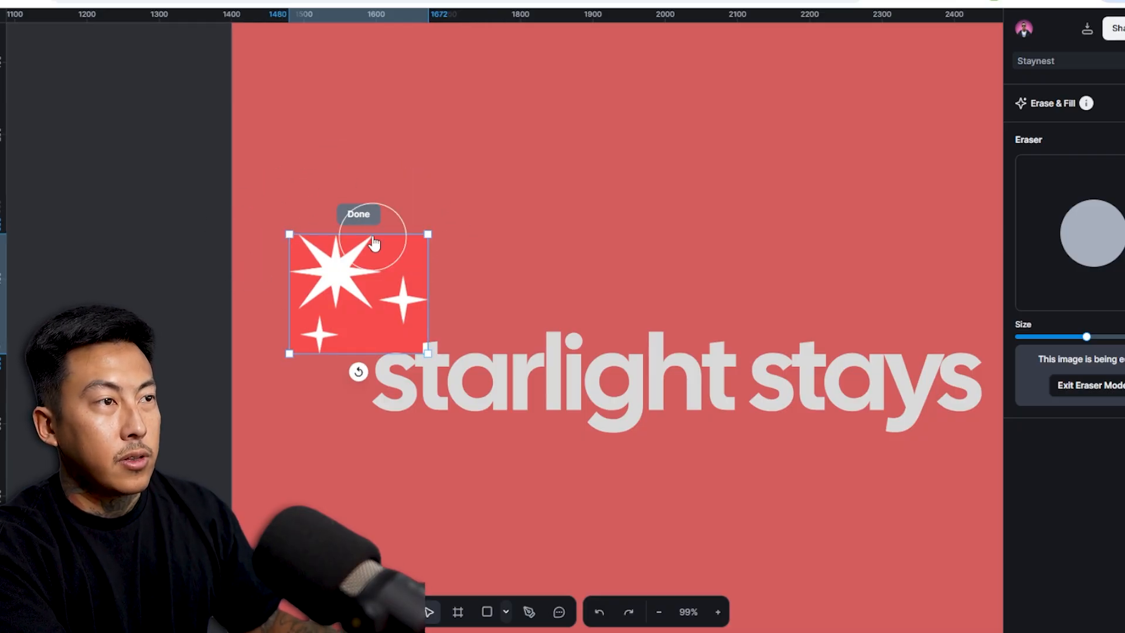
left_click(359, 214)
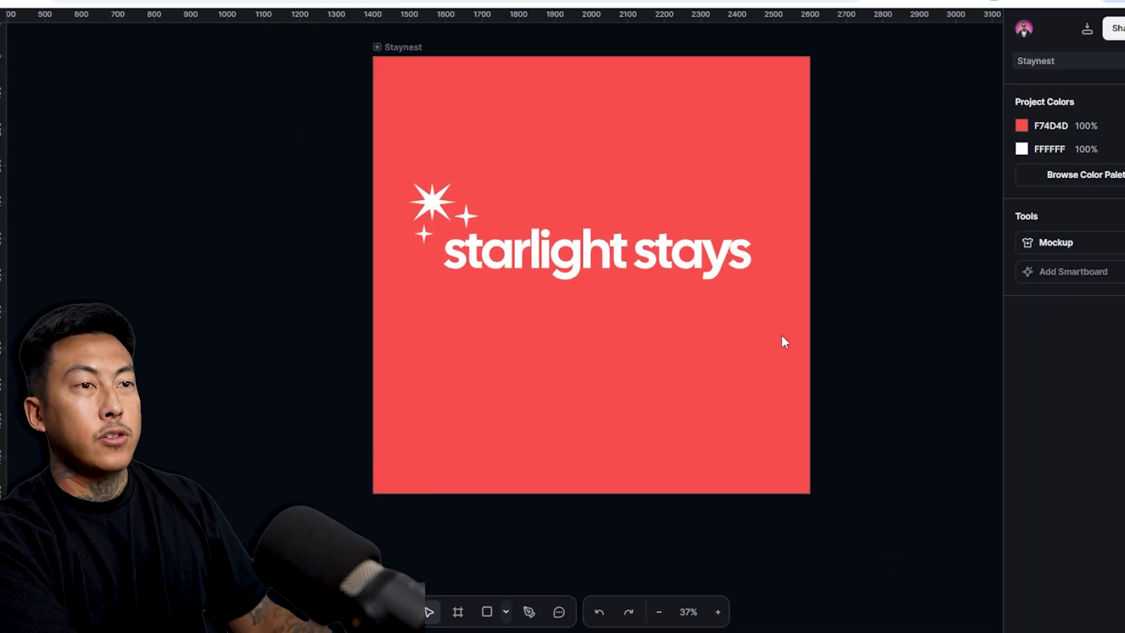
Move the stars and the starlight stays wordmark together slightly down the artboard.
left_click_drag(781, 335, 394, 142)
mouse_move(574, 256)
left_mouse_down()
mouse_move(575, 290)
mouse_move(575, 271)
left_mouse_up()
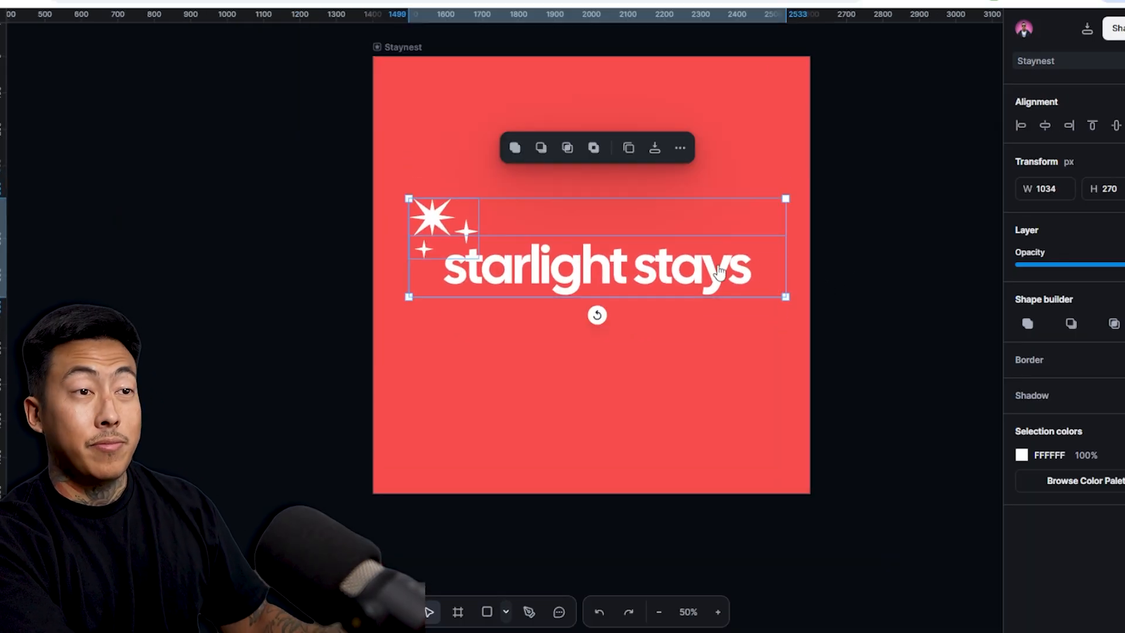
left_click(845, 254)
Add a Smartboard connected to the right side of the Staynest artboard.
left_click(402, 48)
left_click_drag(880, 153, 670, 134)
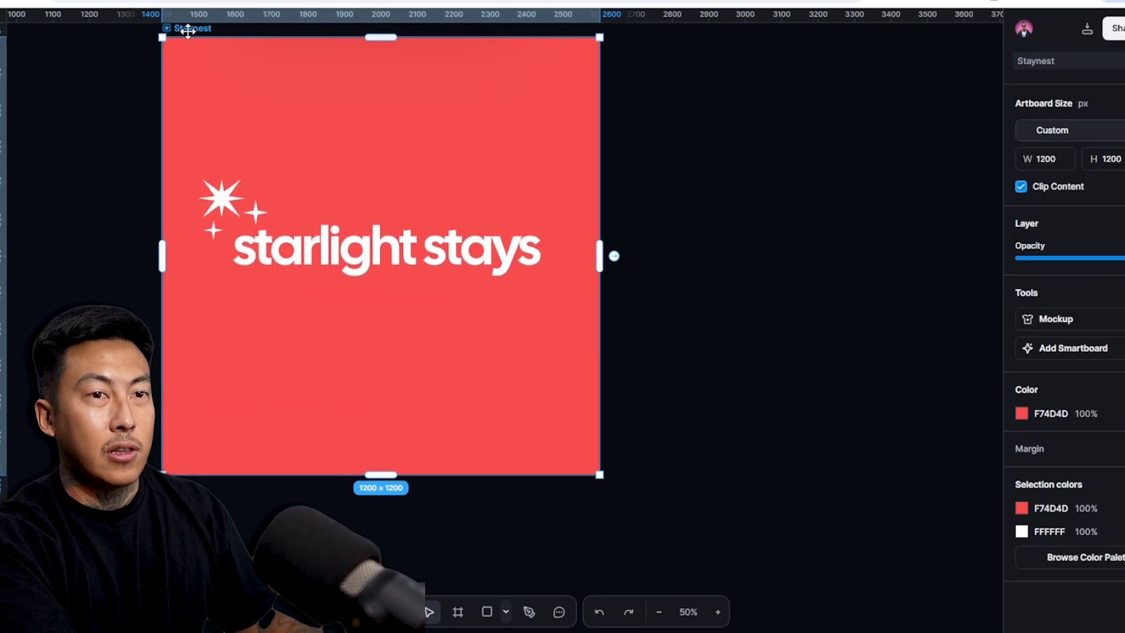
left_click(614, 256)
scroll(591, 266, "down", 5)
scroll(468, 246, "up", 5)
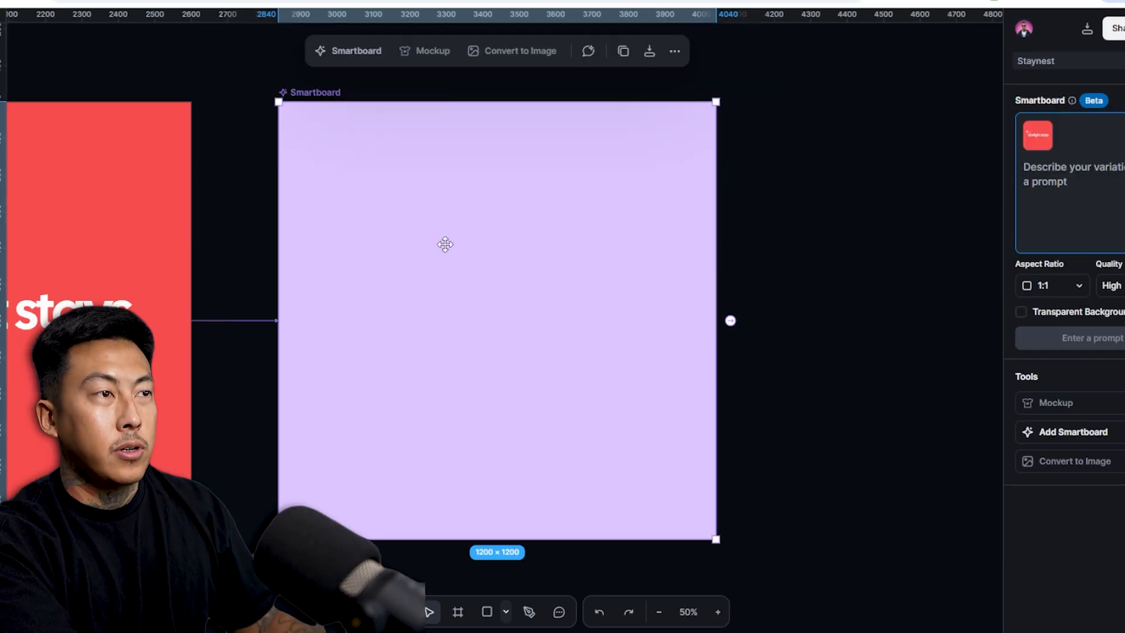
scroll(446, 244, "down", 10)
scroll(445, 244, "up", 10)
scroll(447, 243, "down", 10)
scroll(448, 242, "up", 10)
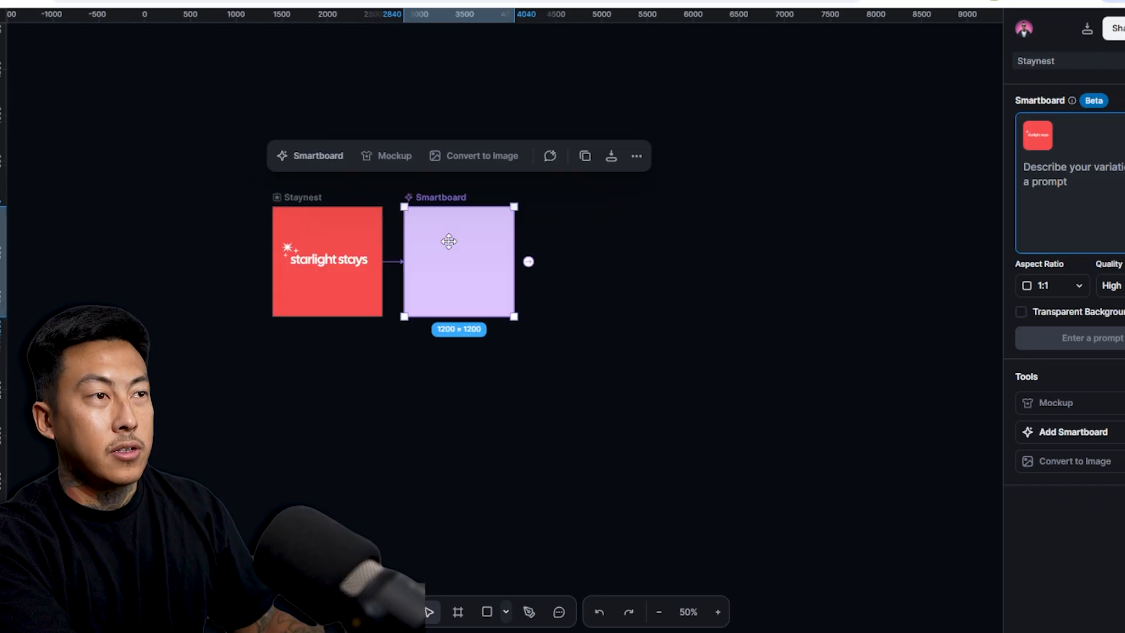
scroll(358, 308, "up", 4)
scroll(360, 307, "down", 2)
scroll(392, 363, "up", 10)
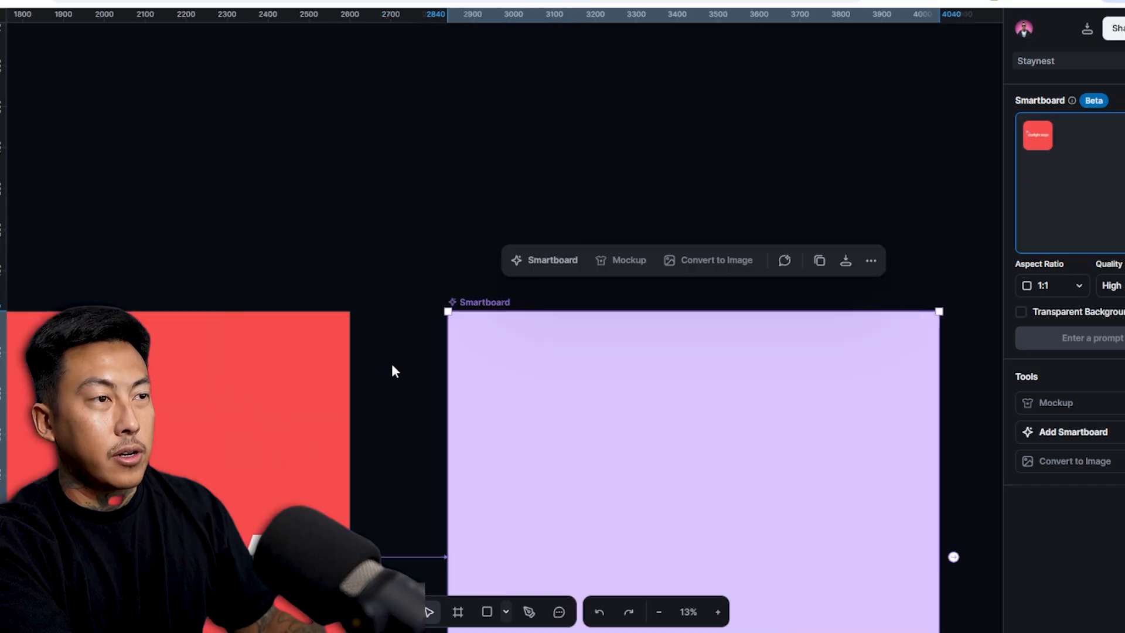
left_click(99, 55)
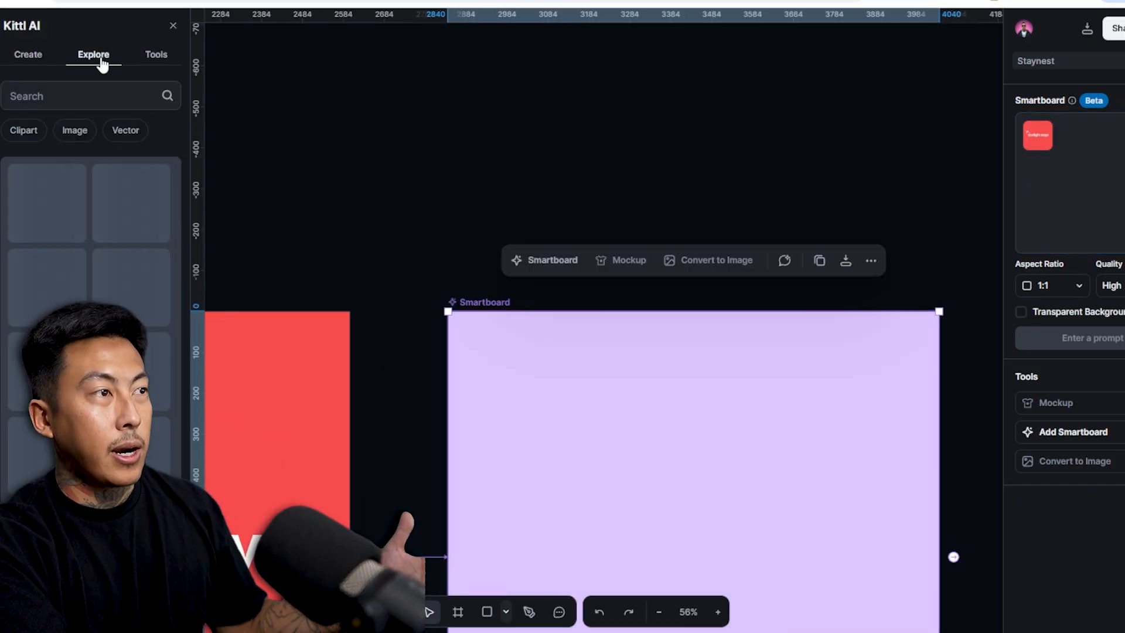
left_click(154, 55)
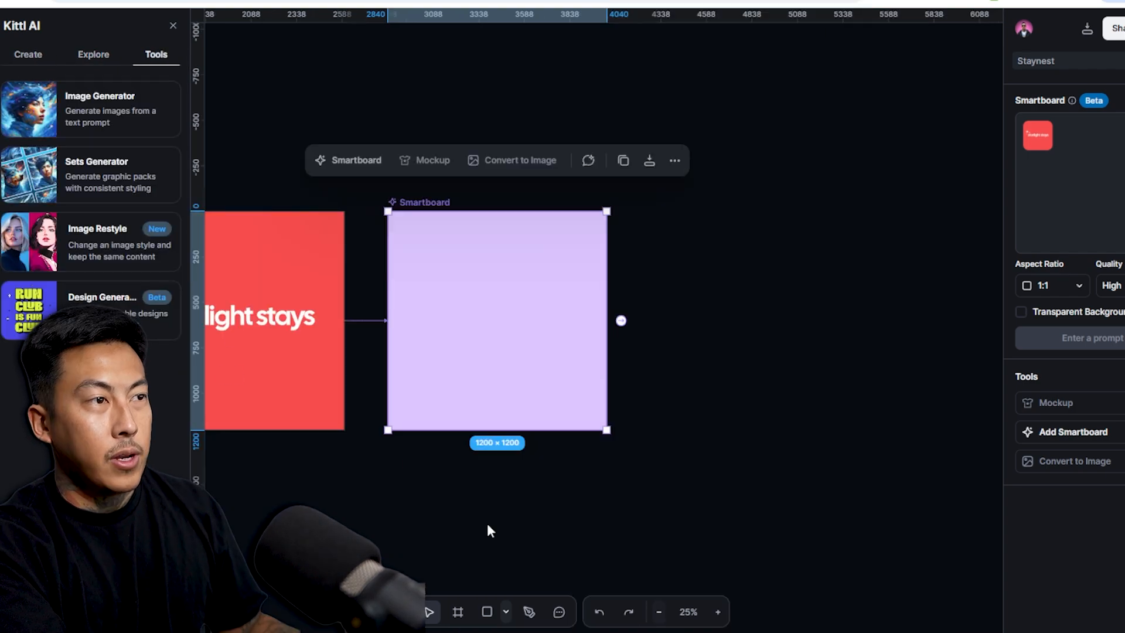
Give the Smartboard the prompt "Clean logo on deep indigo background, scattered twinkle stars, subtle grain texture, friendly modern type", without leading spaces.
left_click_drag(390, 494, 610, 502)
left_click(657, 199)
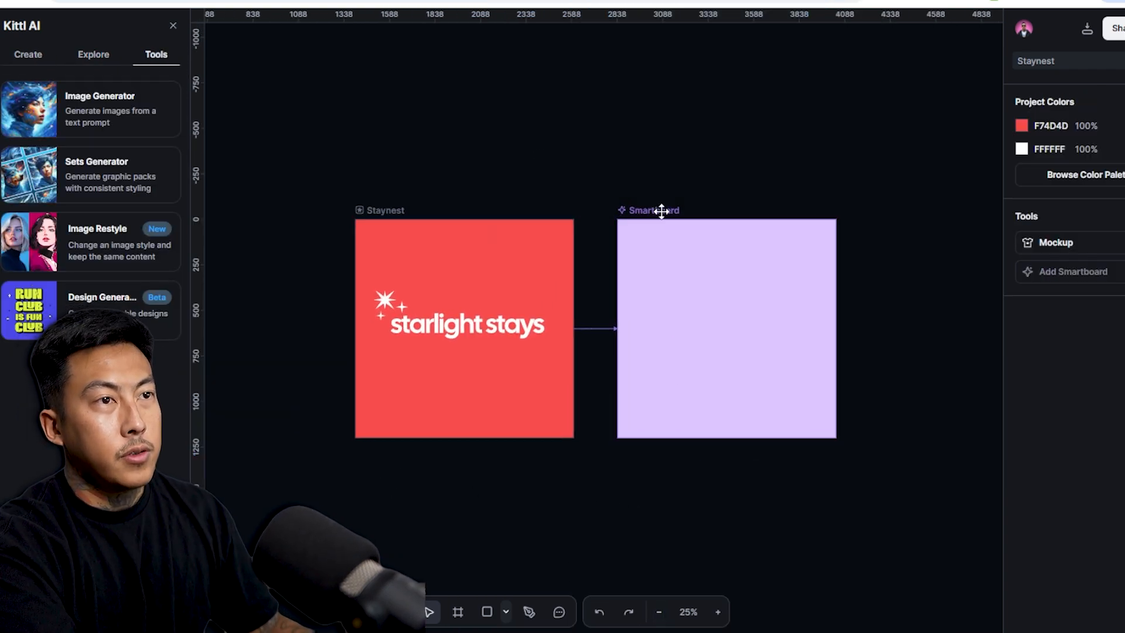
left_click(662, 211)
left_click(1100, 195)
key("ctrl+v")
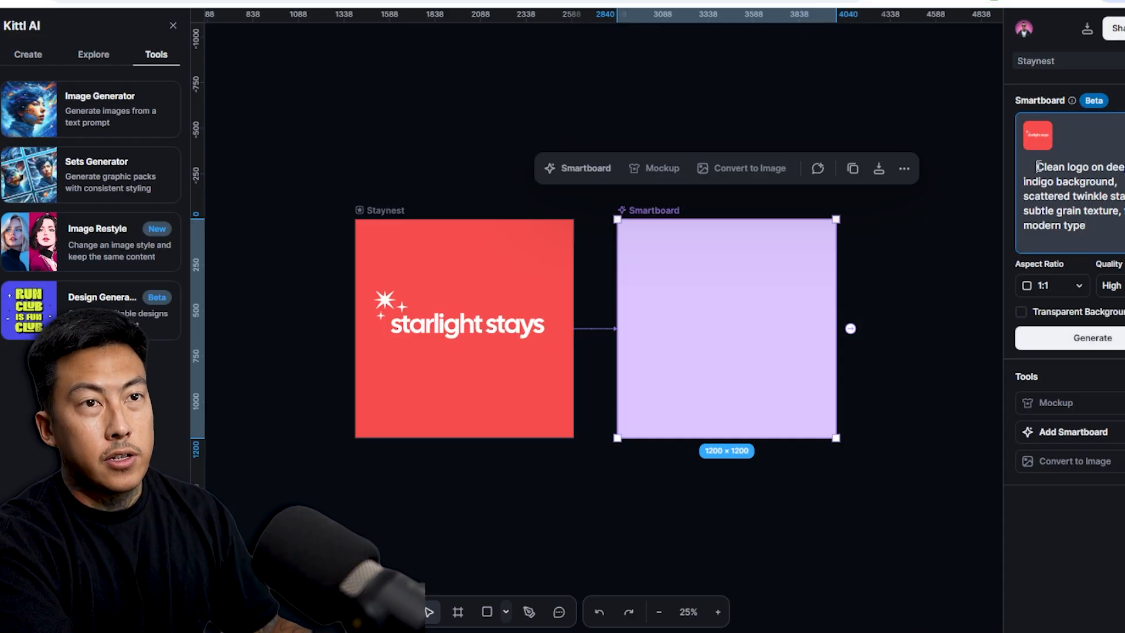
left_click_drag(1036, 167, 1012, 167)
key("BackSpace")
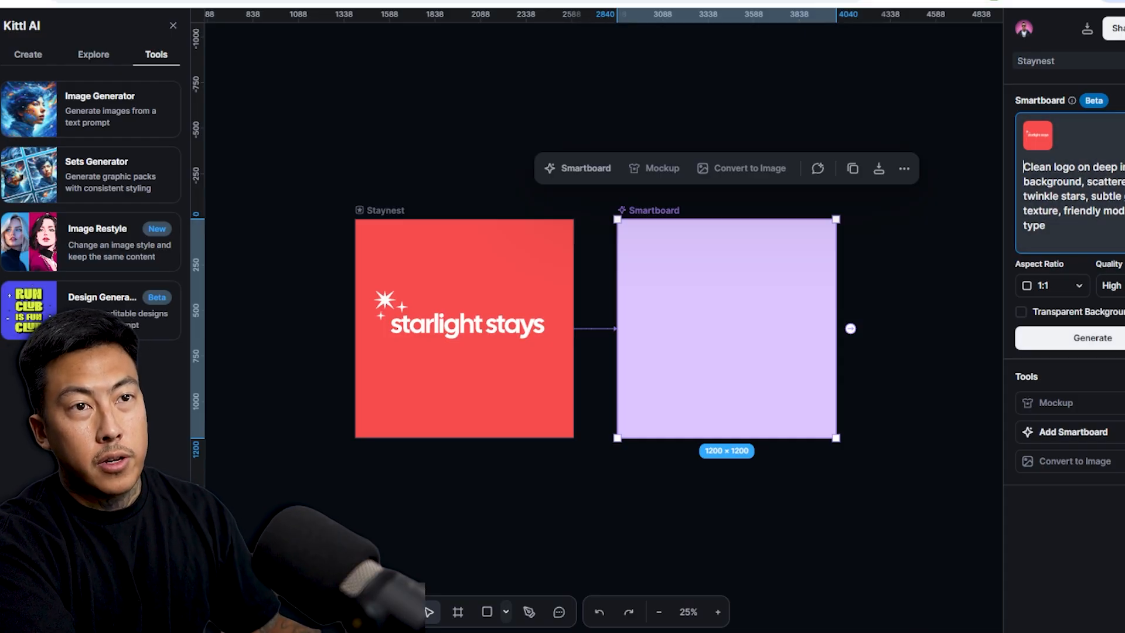
Generate the clean logo variation with scattered twinkle stars and add another Smartboard from the Staynest artboard.
left_click(1092, 337)
left_click(588, 329)
left_click(589, 328)
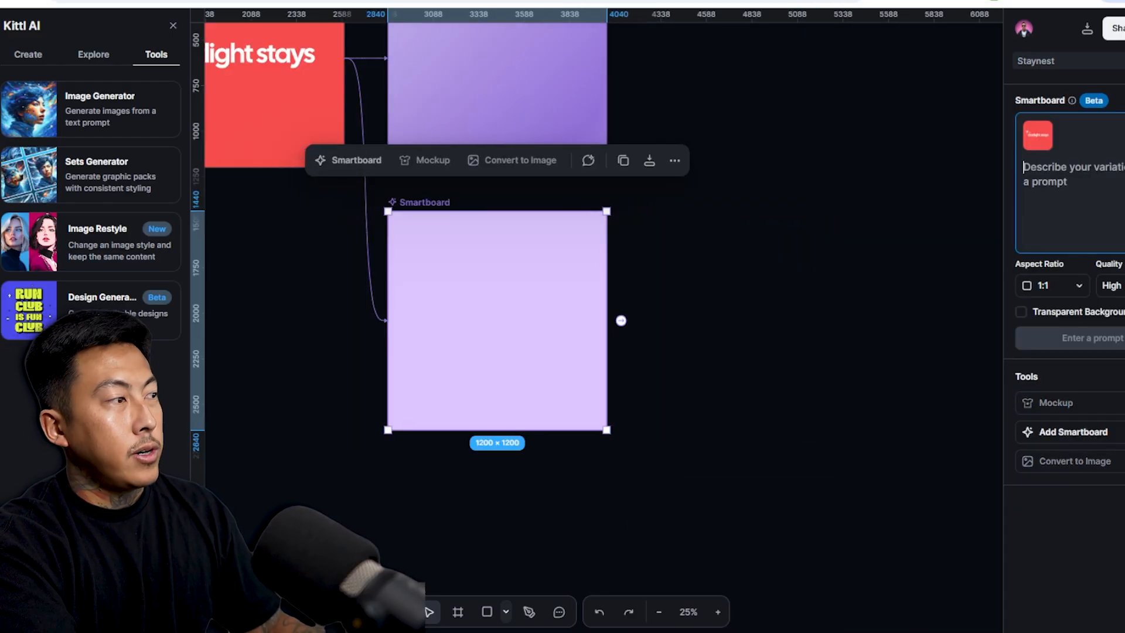
Enter the mid-century retro badge logo prompt for the second smartboard and generate it with a transparent background.
left_click(1119, 193)
key("ctrl+v")
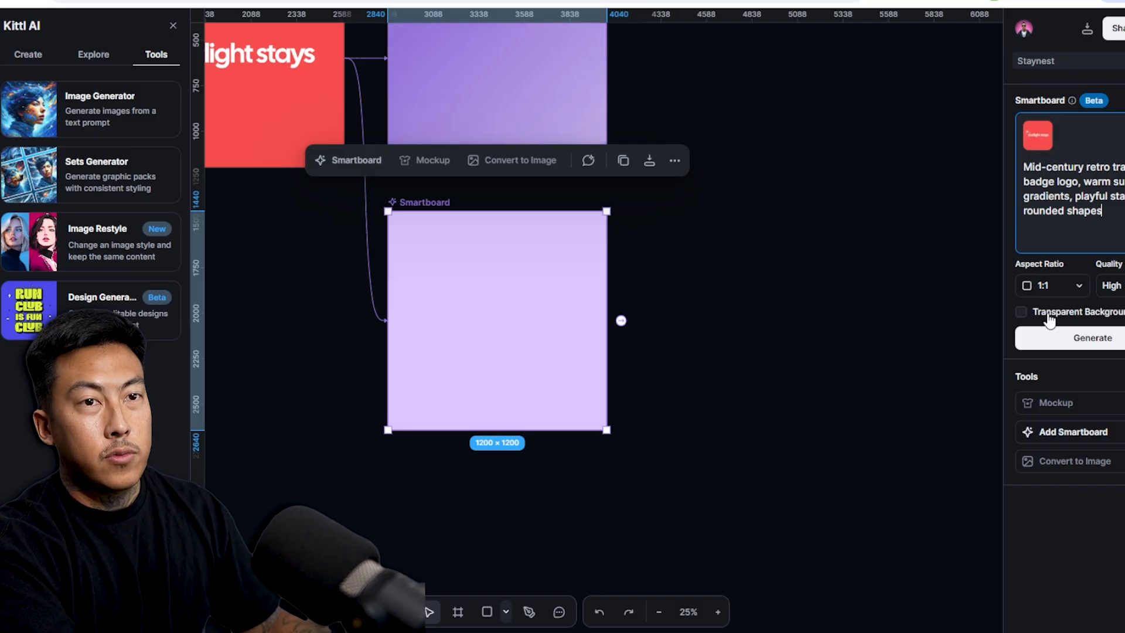
left_click(1055, 338)
Add a third smartboard and generate a modern travel logo with a gradient background, glowing star effects and minimal sans-serif type.
left_click(549, 174)
left_click(1110, 194)
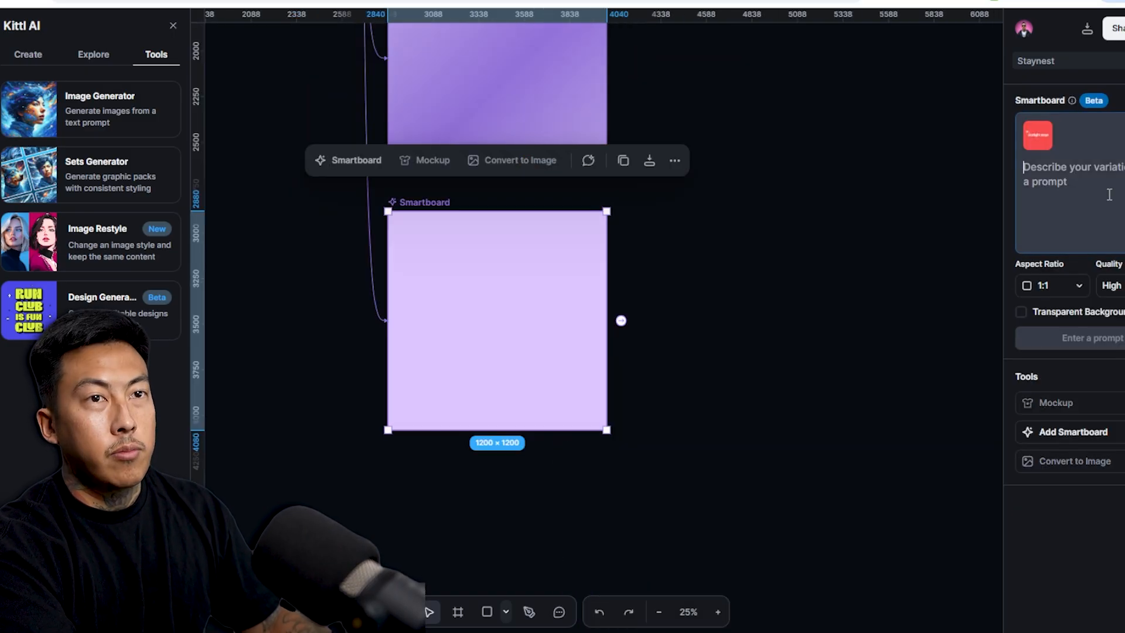
key("ctrl+v")
left_click(1119, 337)
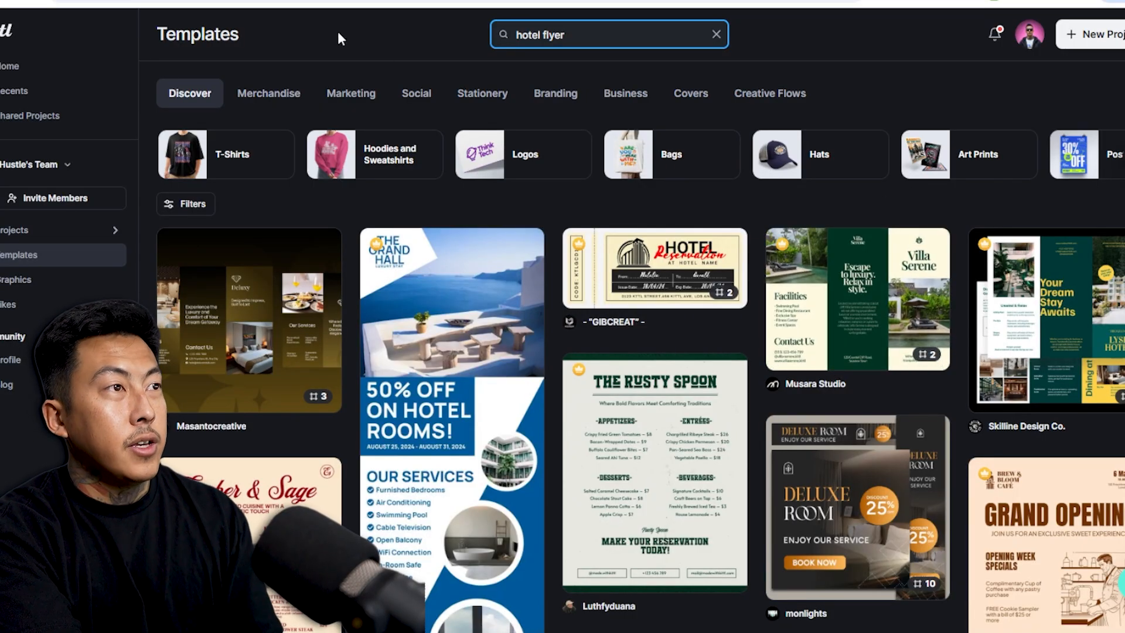
Browse the hotel flyer templates and the freelance flyer design listings.
scroll(417, 339, "down", 5)
scroll(417, 339, "up", 4)
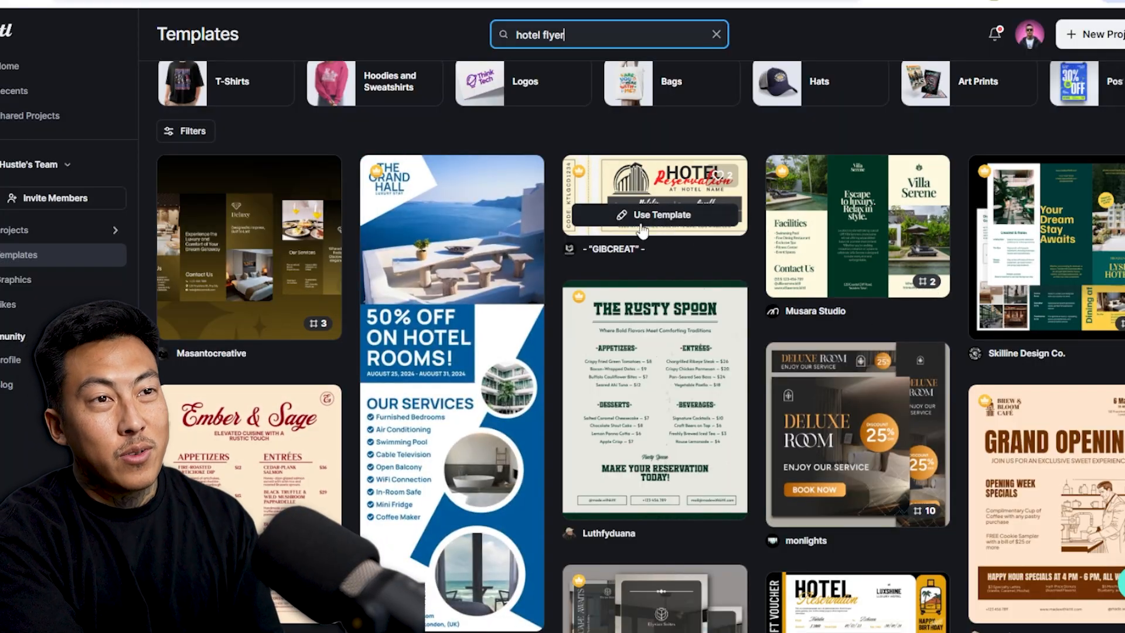
scroll(855, 313, "down", 10)
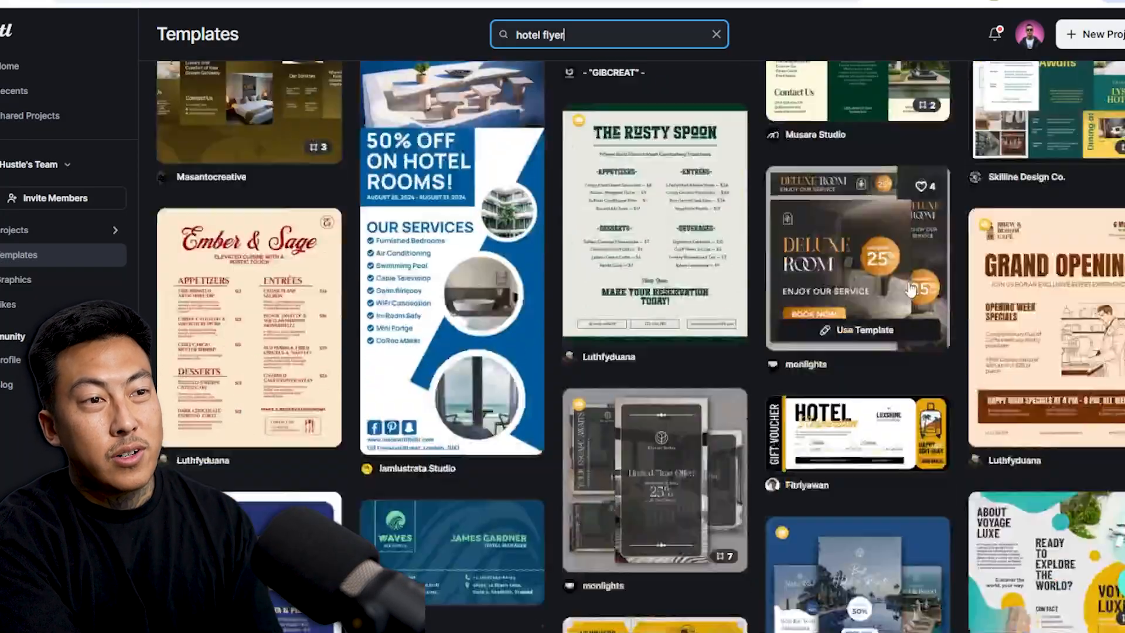
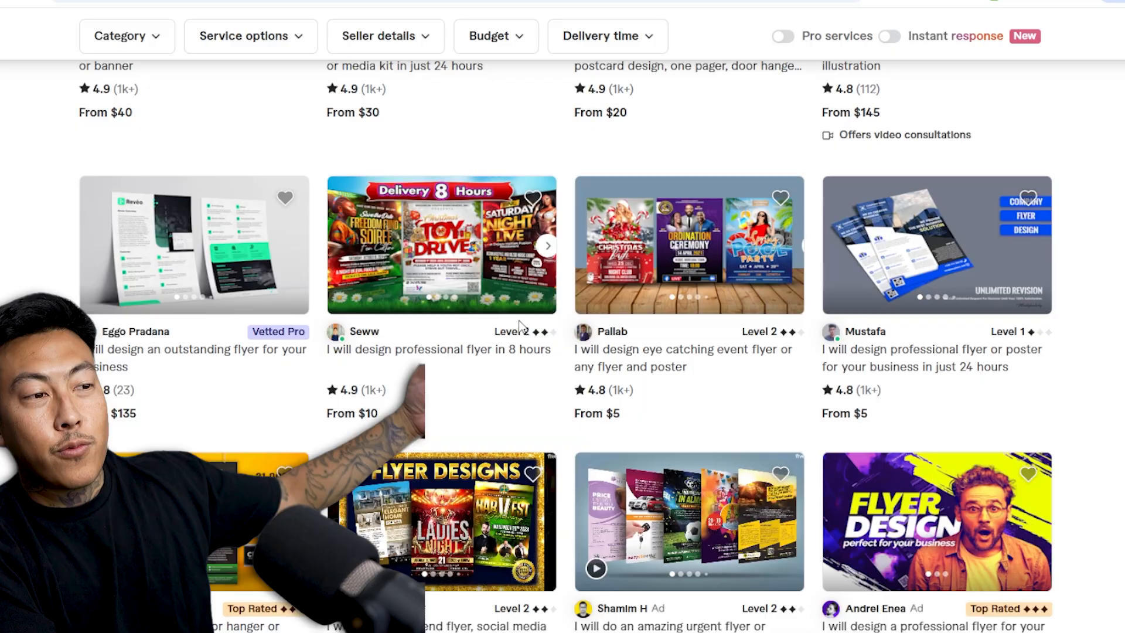
scroll(496, 283, "down", 5)
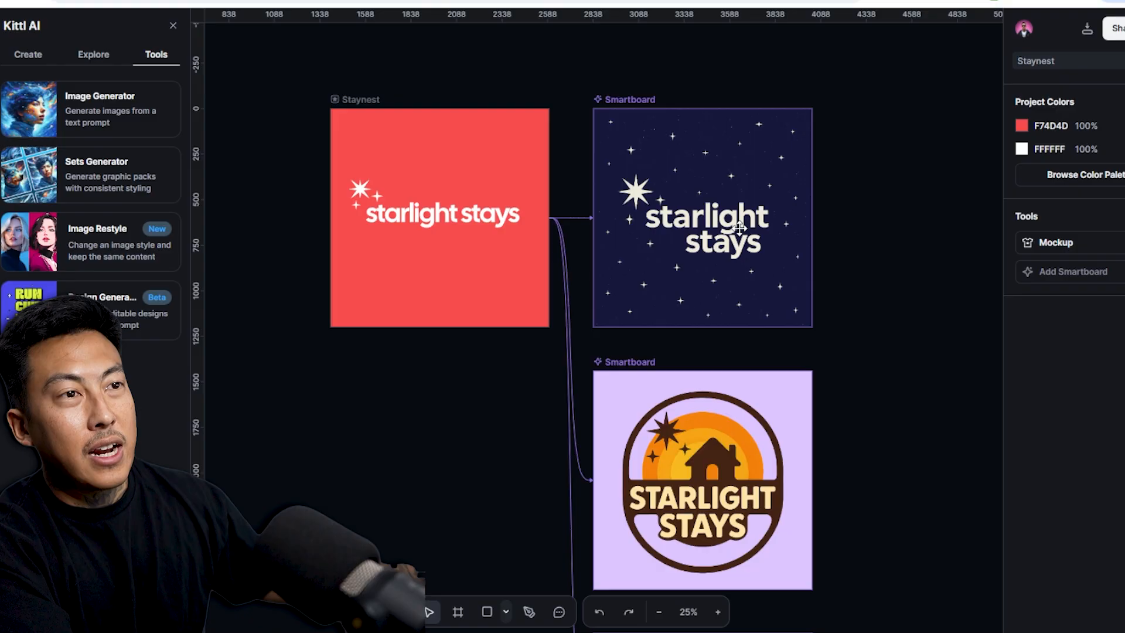
Reposition the starry navy smartboard higher and shift the retro badge smartboard beneath it.
left_click(752, 185)
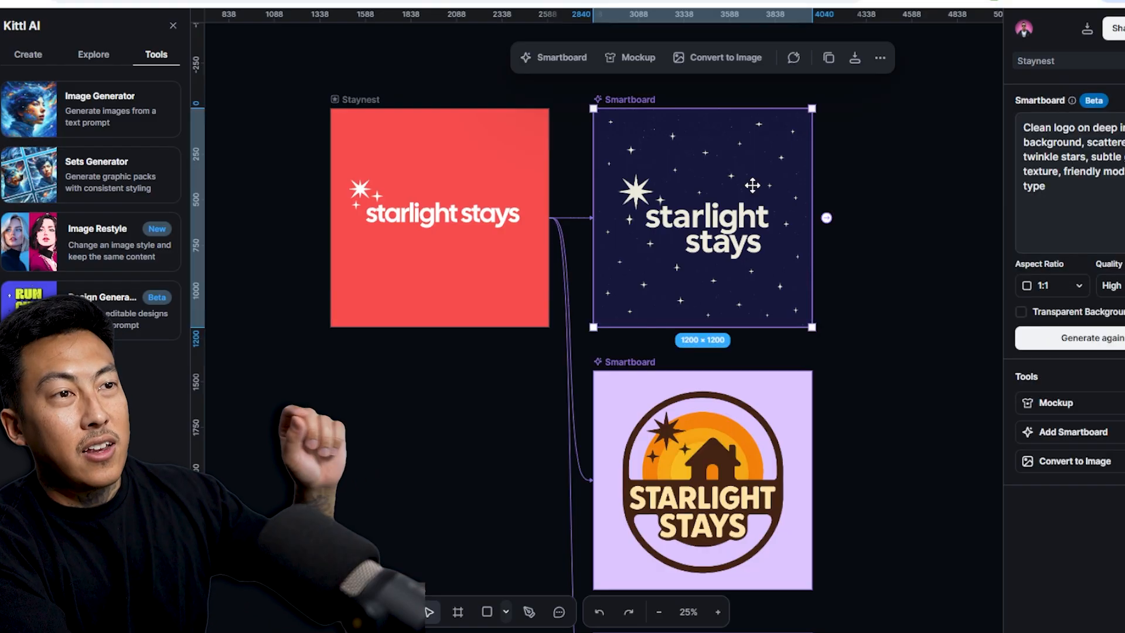
left_click_drag(741, 243, 750, 201)
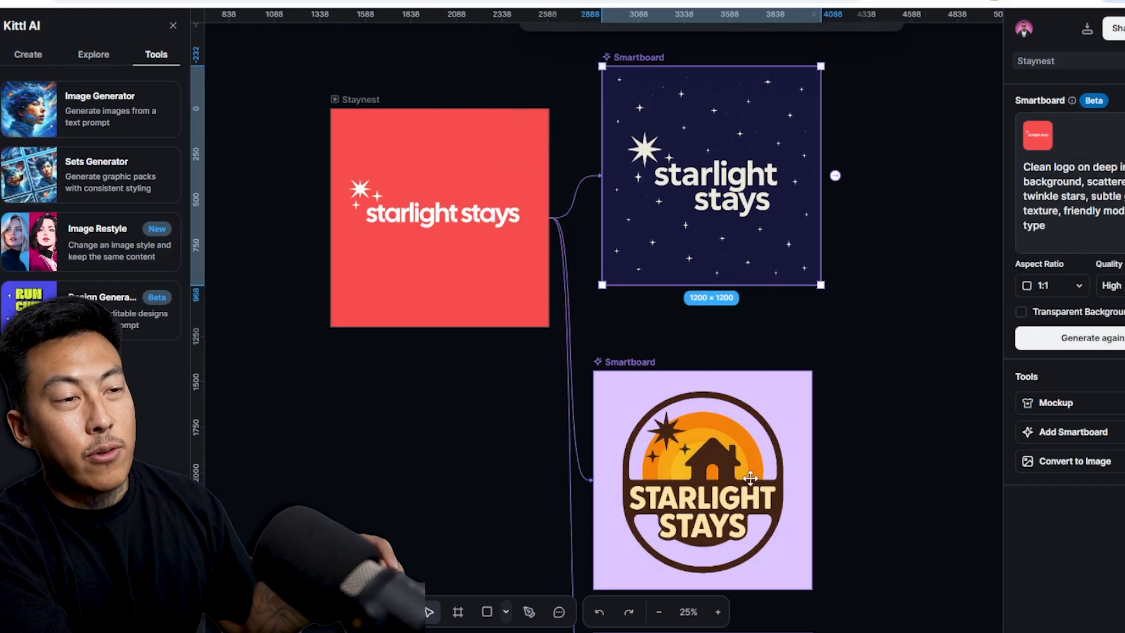
left_click(750, 477)
scroll(741, 445, "down", 3)
left_click_drag(677, 338, 714, 323)
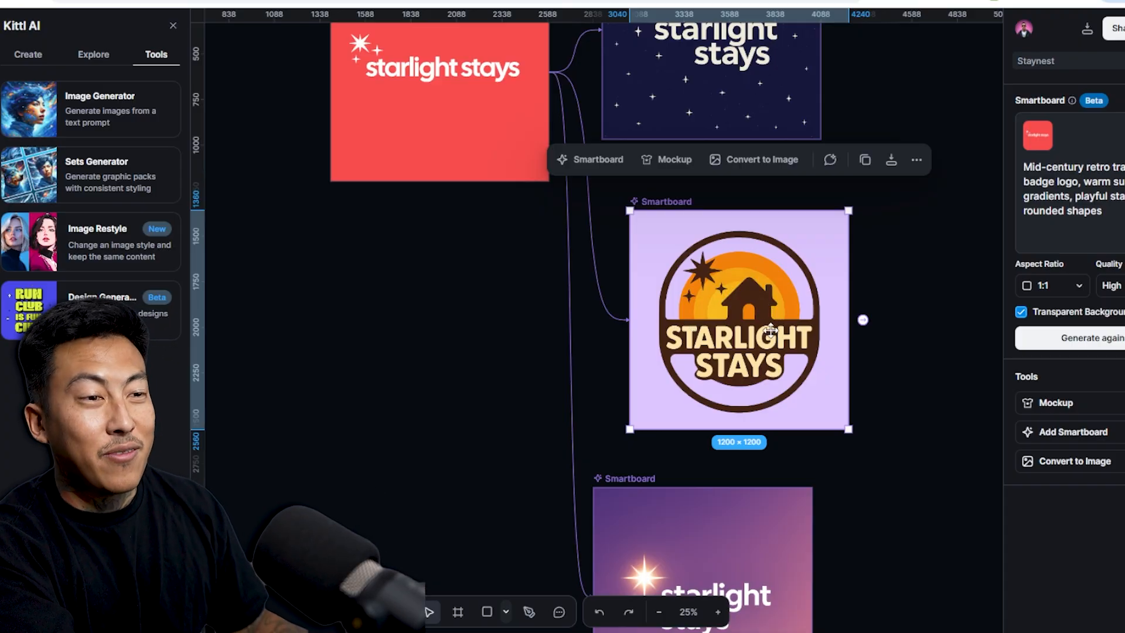
Move the purple gradient smartboard up closer to the retro badge smartboard.
scroll(771, 329, "down", 5)
left_click(713, 359)
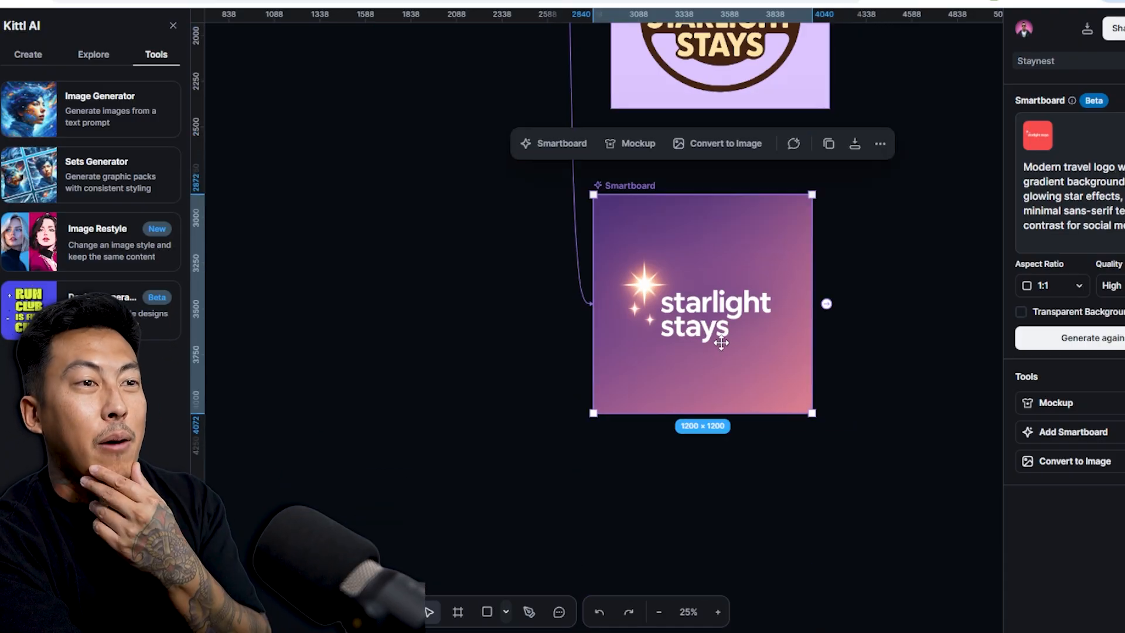
scroll(724, 346, "up", 3)
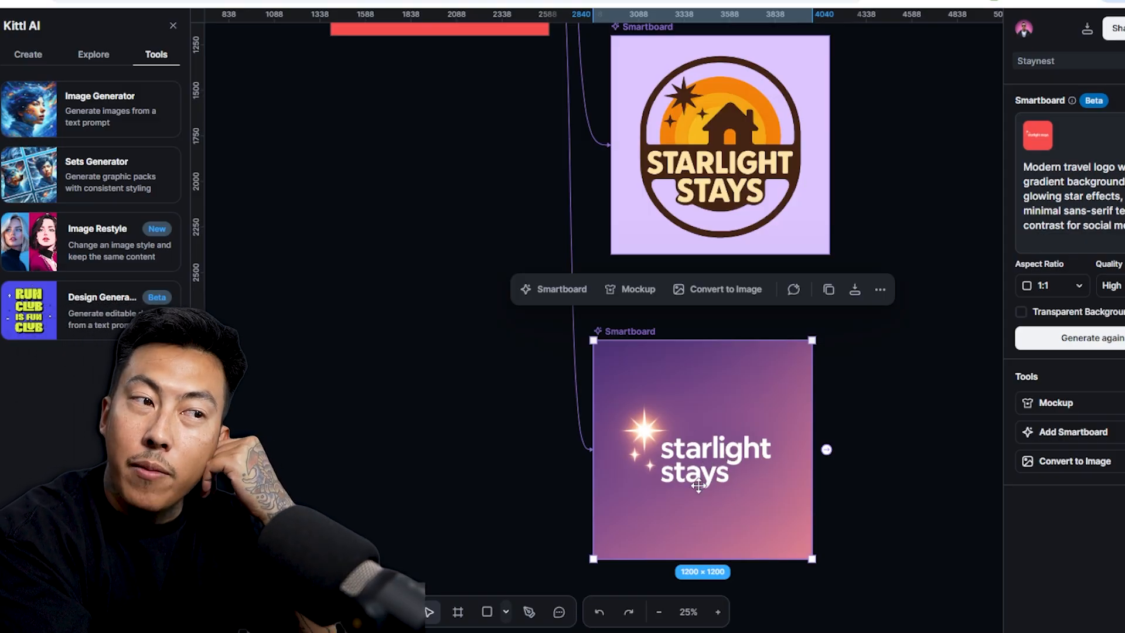
left_click_drag(683, 479, 701, 404)
Delete the retro badge smartboard and move the purple gradient smartboard up below the starry navy one.
scroll(714, 392, "up", 4)
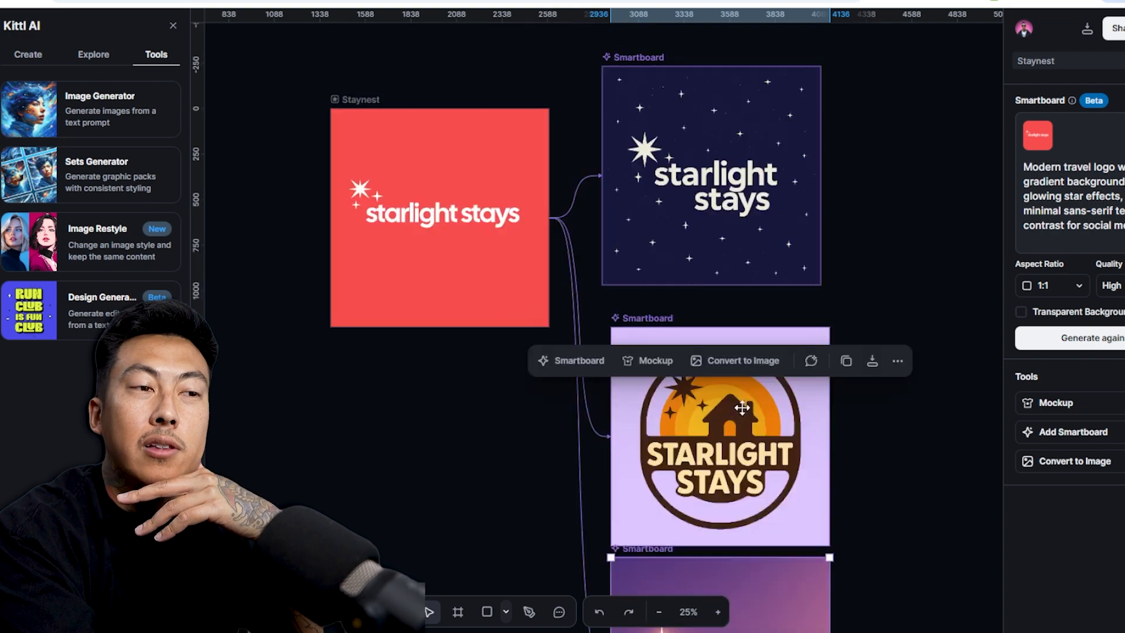
scroll(715, 387, "down", 2)
left_click(651, 187)
key("Delete")
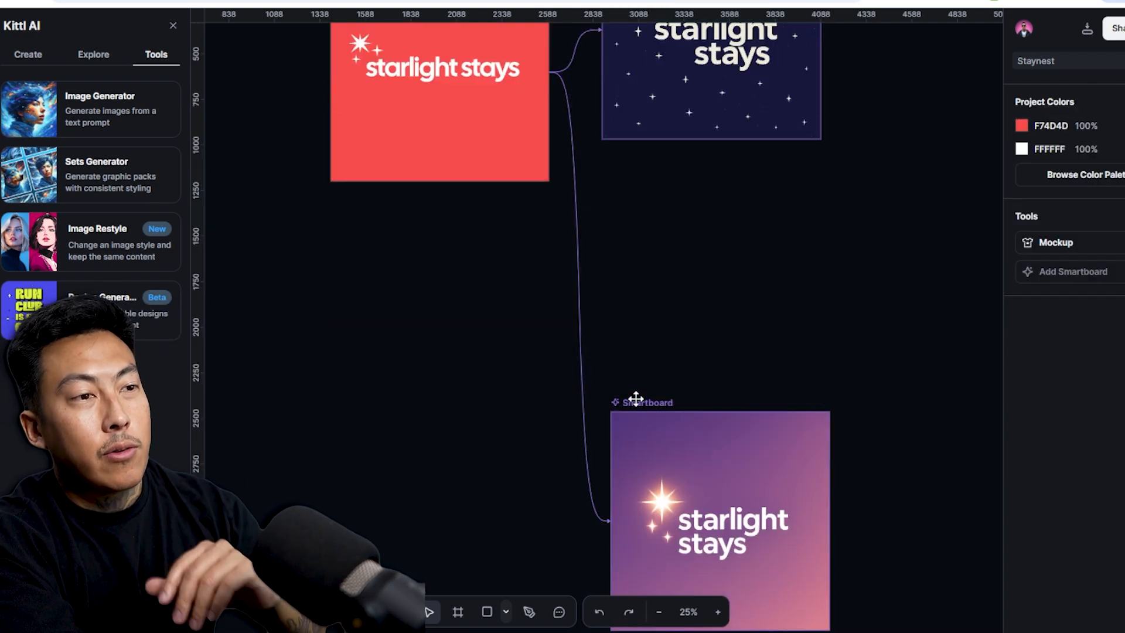
scroll(582, 334, "up", 3)
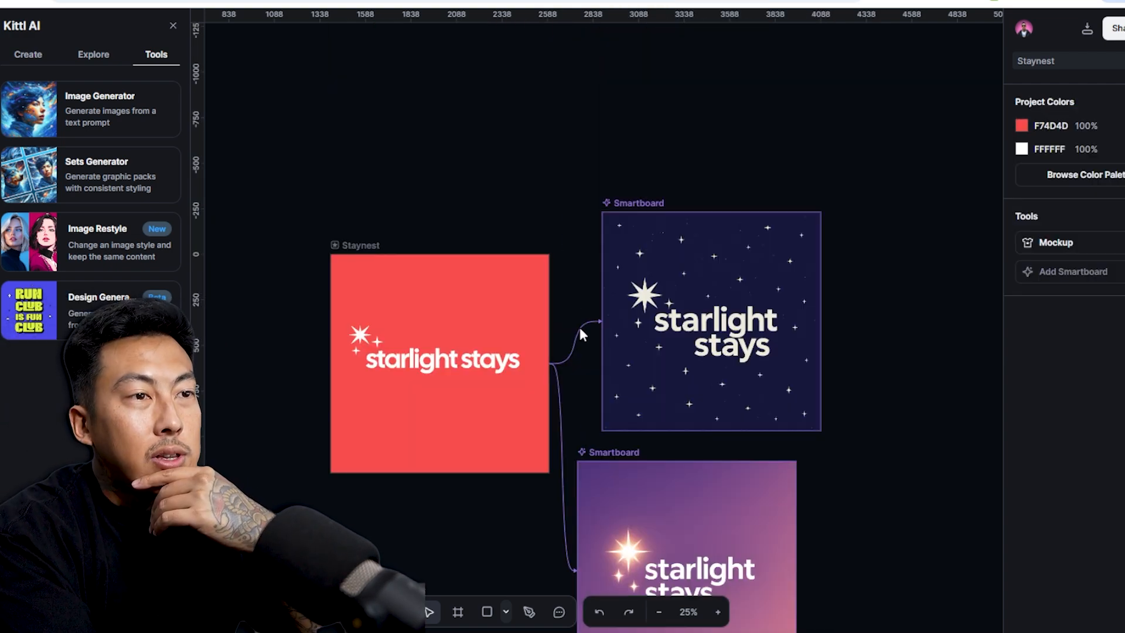
Set the Staynest artboard's background to 17193D, sampled from the starry smartboard, and nudge its white logo slightly up and left.
left_click(742, 291)
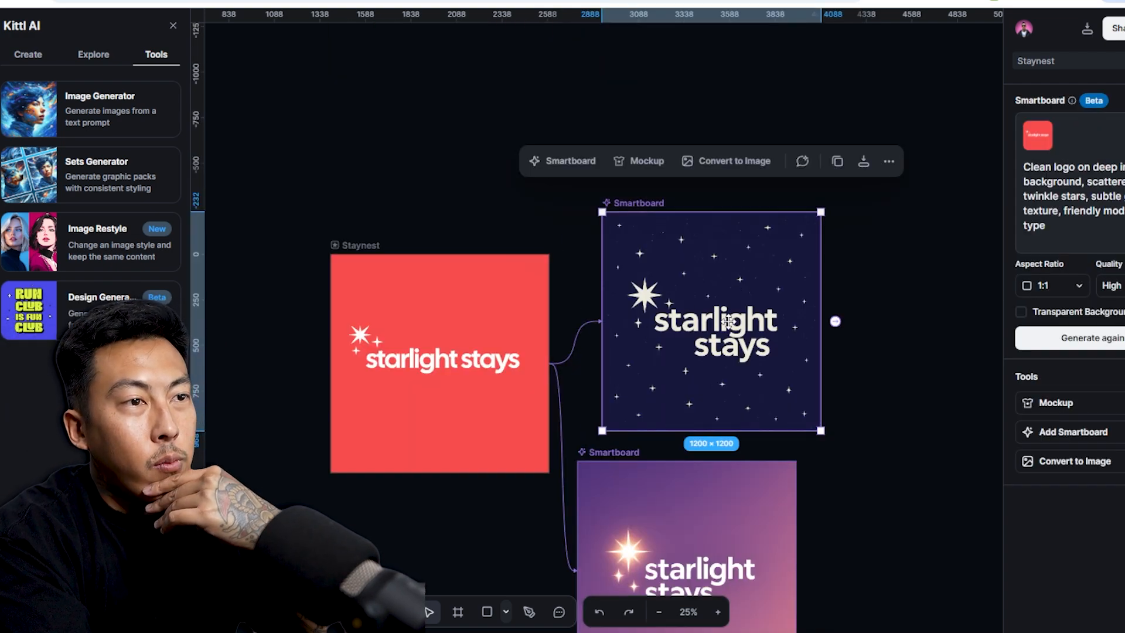
left_click(481, 375)
left_click(444, 531)
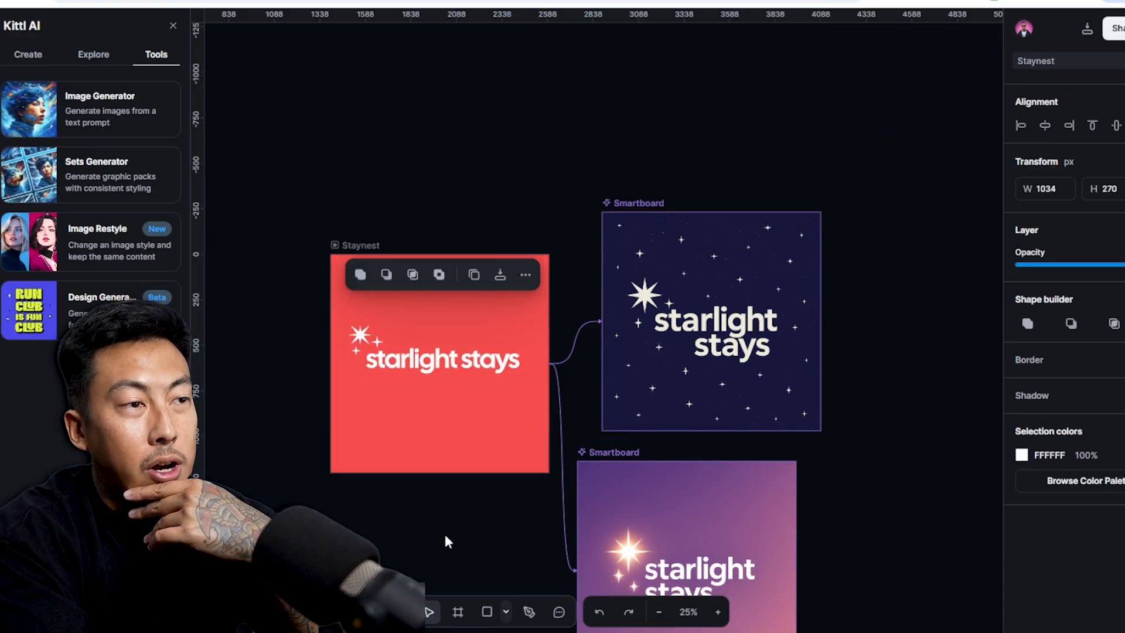
left_click(346, 243)
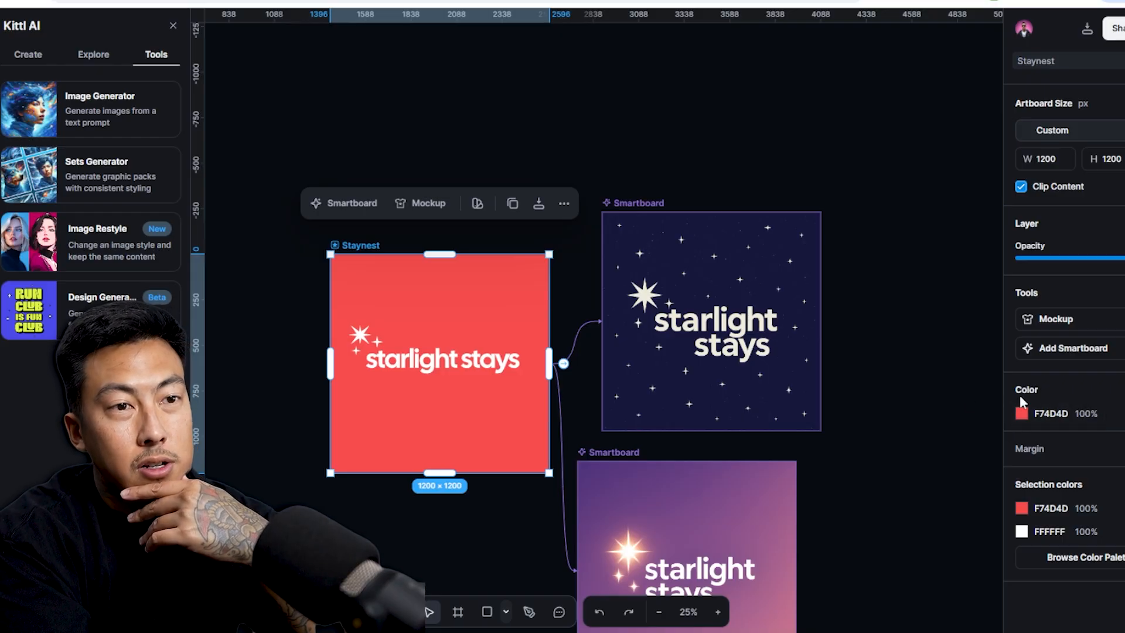
left_click(1020, 416)
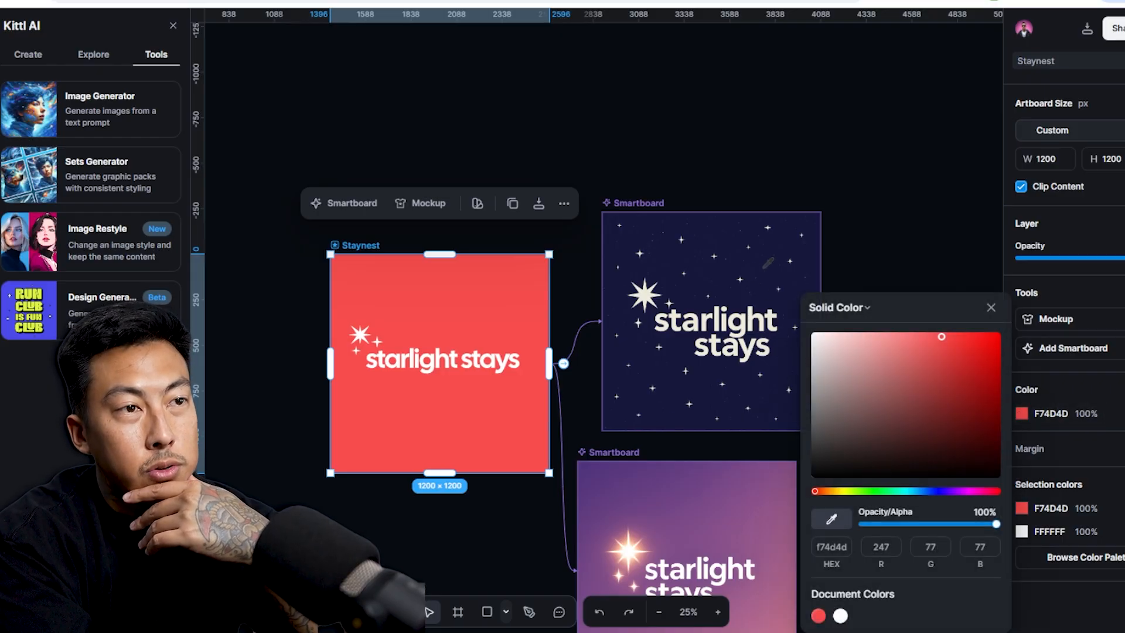
left_click(763, 267)
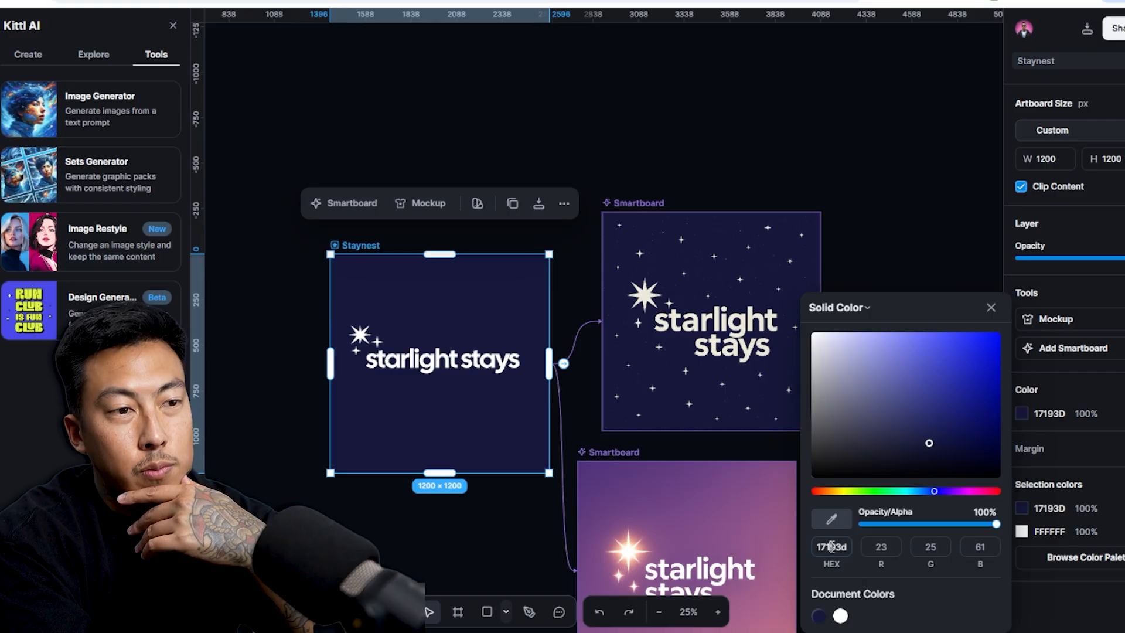
left_click(929, 201)
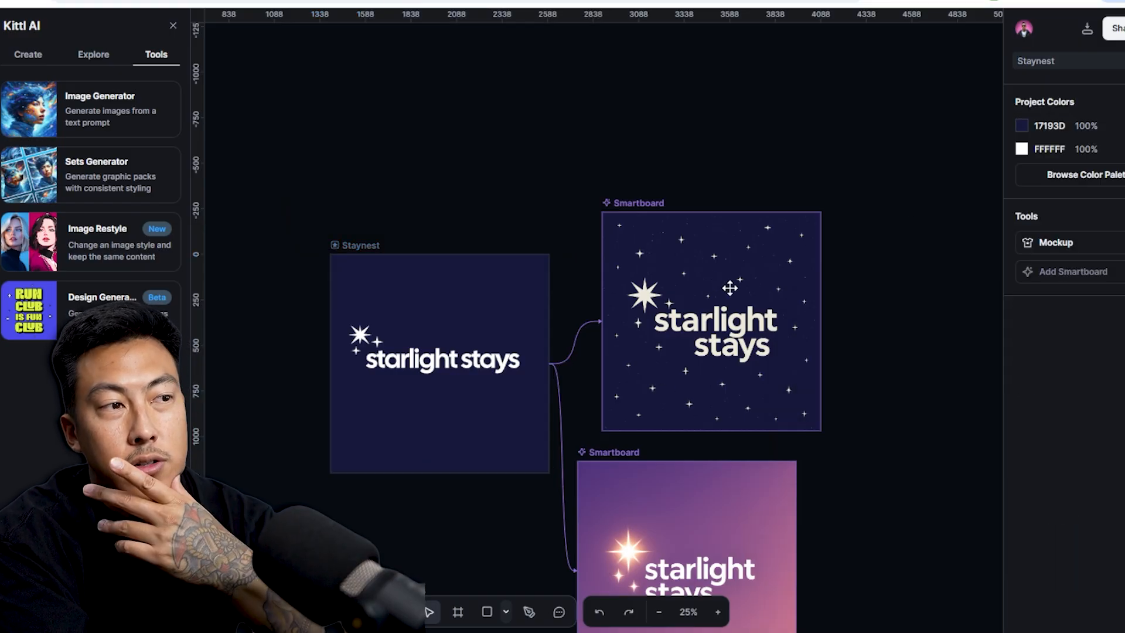
left_click_drag(350, 318, 515, 362)
left_click(576, 293)
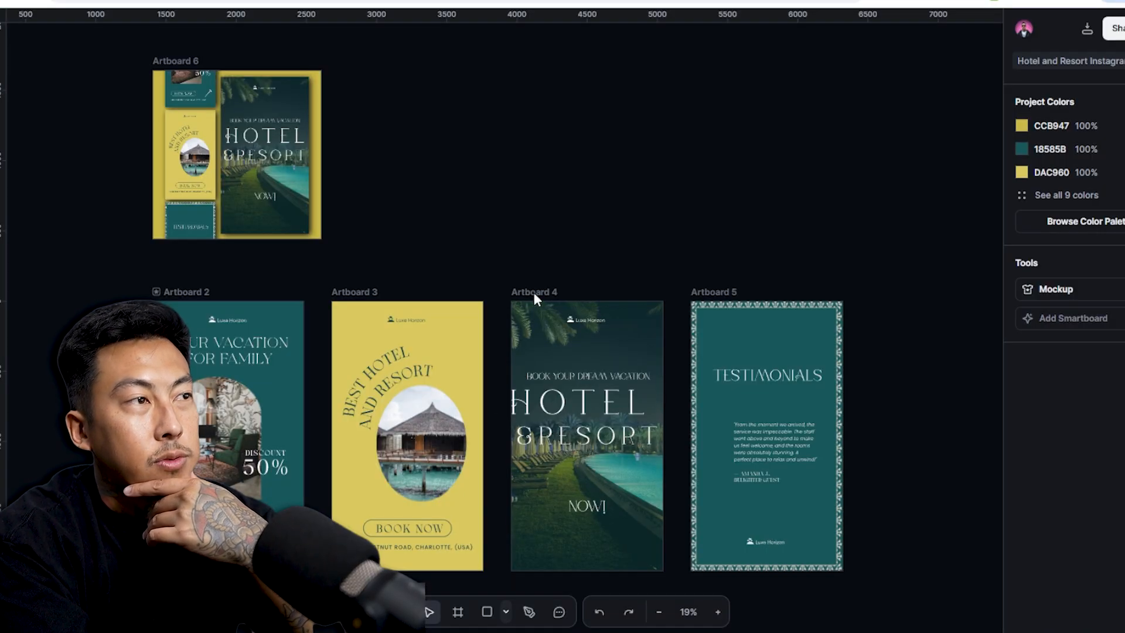
Copy Artboard 4 from the Hotel and Resort Instagram project and paste it into the Staynest project.
left_click(540, 292)
right_click(537, 300)
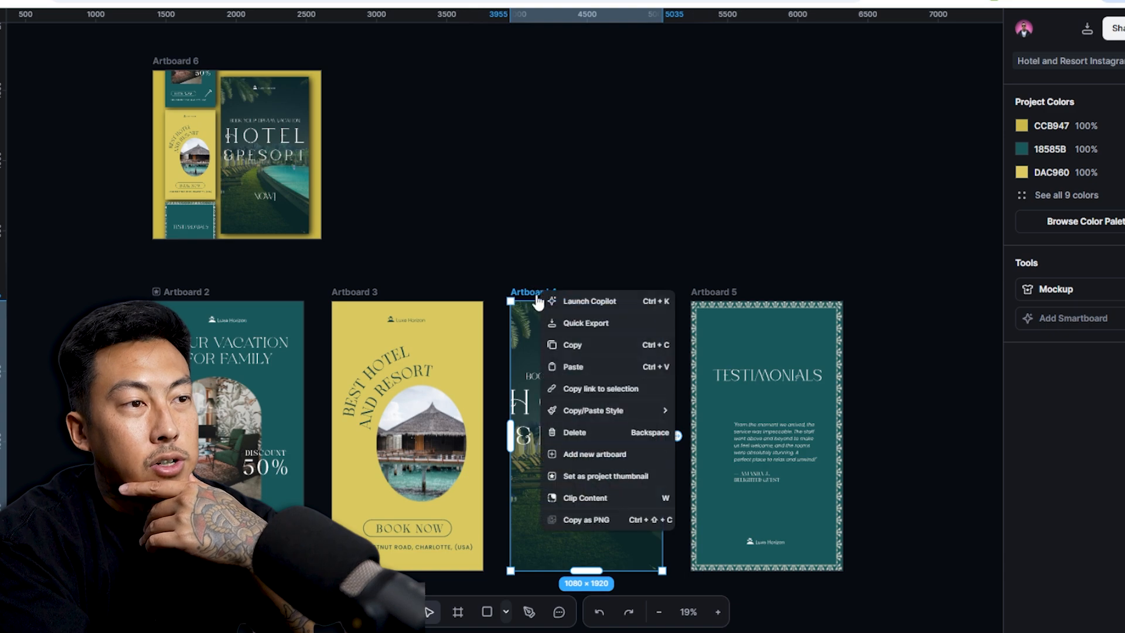
left_click(574, 349)
key("ctrl+Tab")
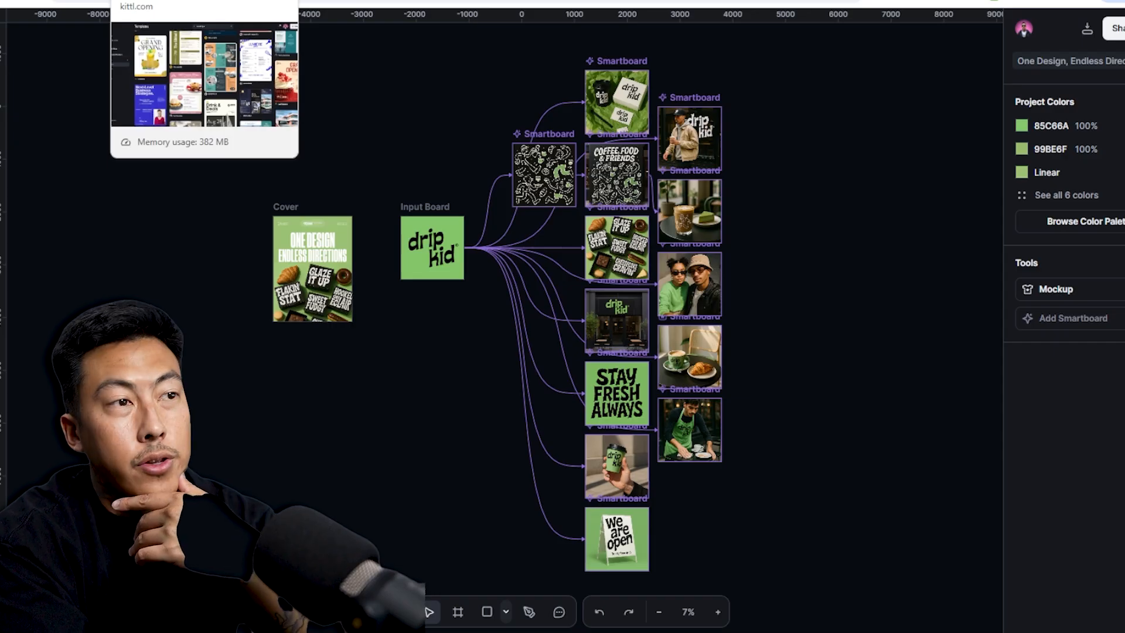
left_click(158, 1)
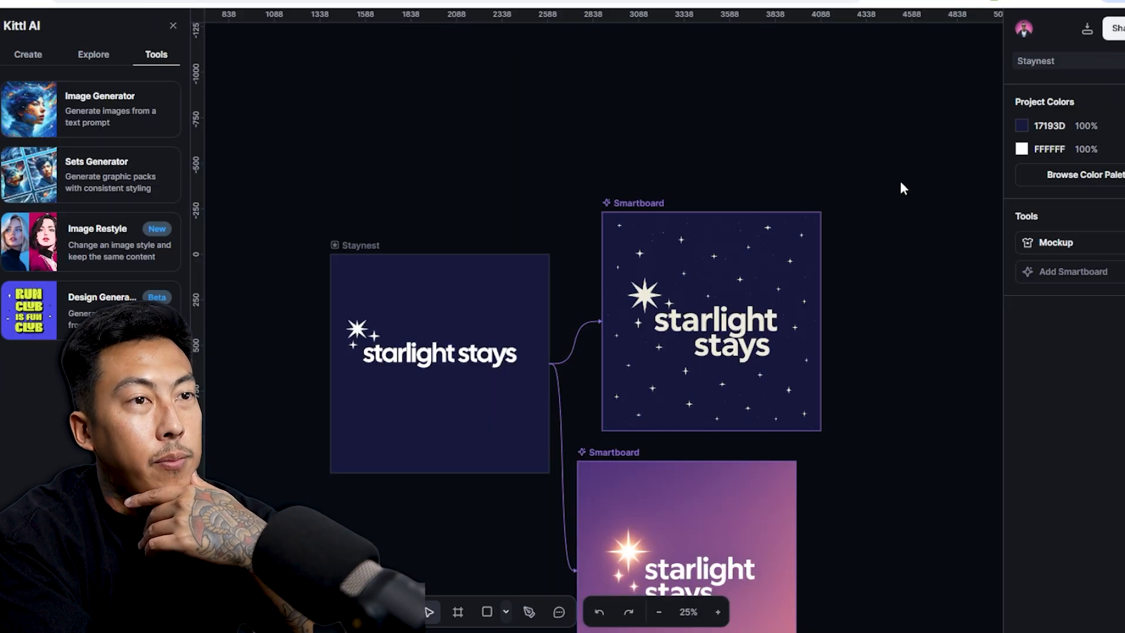
right_click(900, 181)
left_click(910, 198)
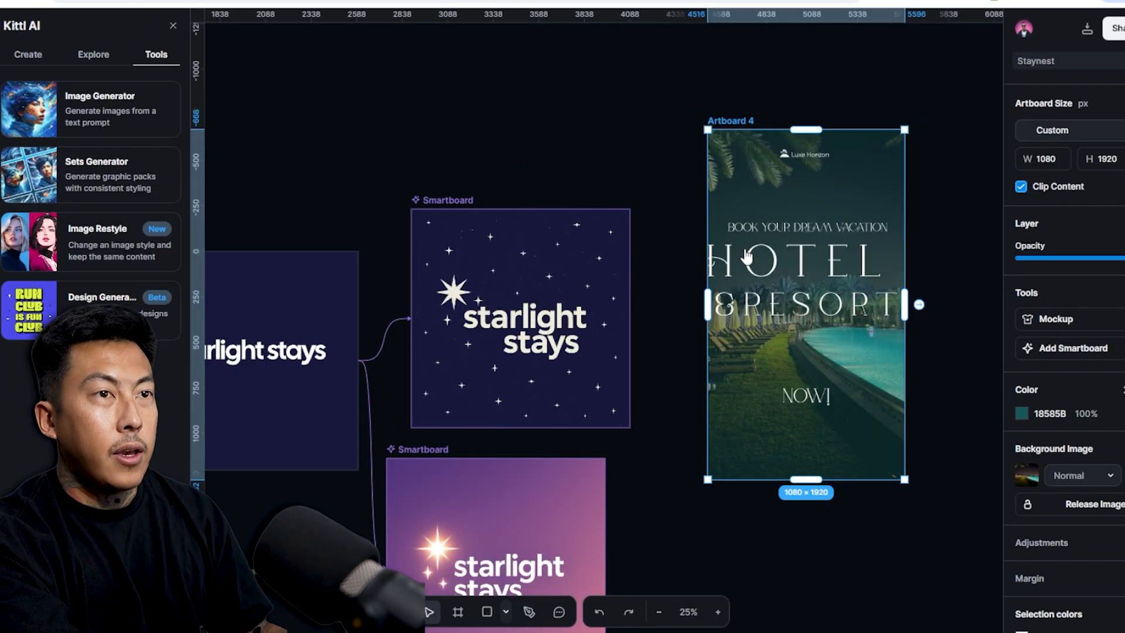
Reposition and enlarge the pasted hotel artboard beside the smartboards, and move the starry navy smartboard further up.
left_click_drag(579, 171, 450, 162)
mouse_move(602, 122)
left_mouse_down()
mouse_move(645, 113)
mouse_move(659, 131)
mouse_move(616, 118)
left_mouse_up()
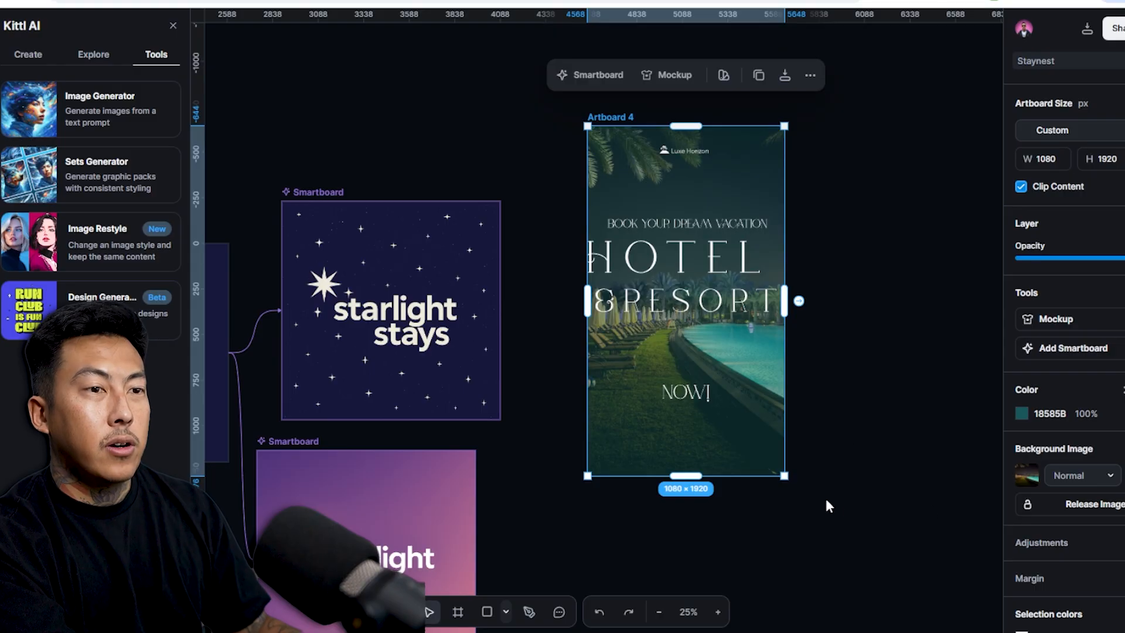
left_click_drag(782, 477, 809, 520)
left_click_drag(310, 192, 311, 151)
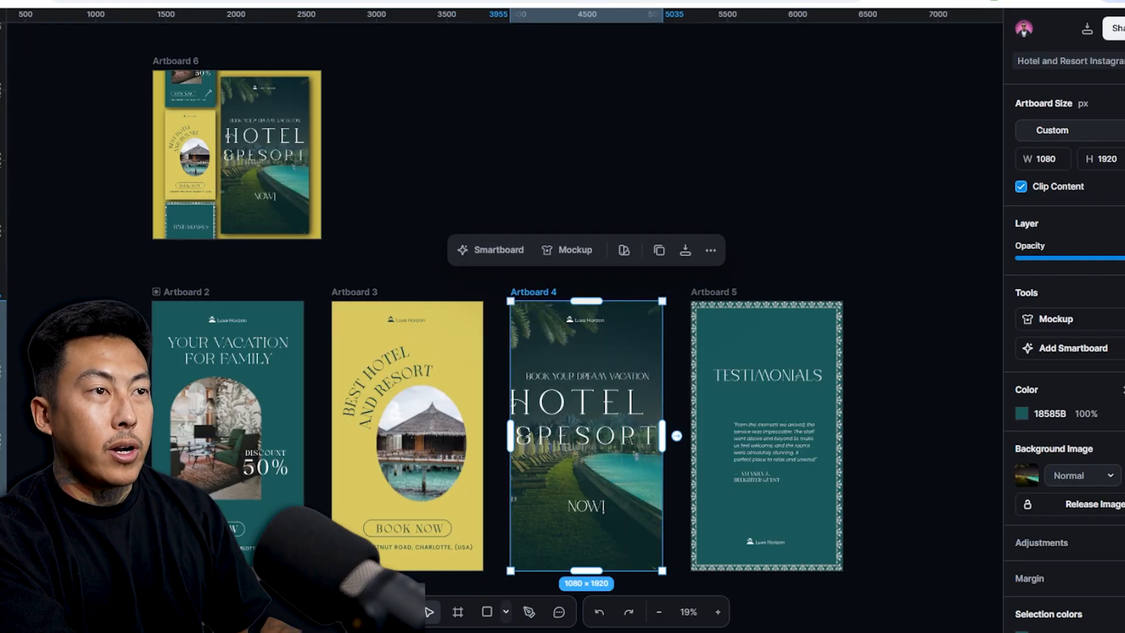
Copy the Chase Your Dream artboard from its own project and paste it into the Staynest project.
left_click(609, 216)
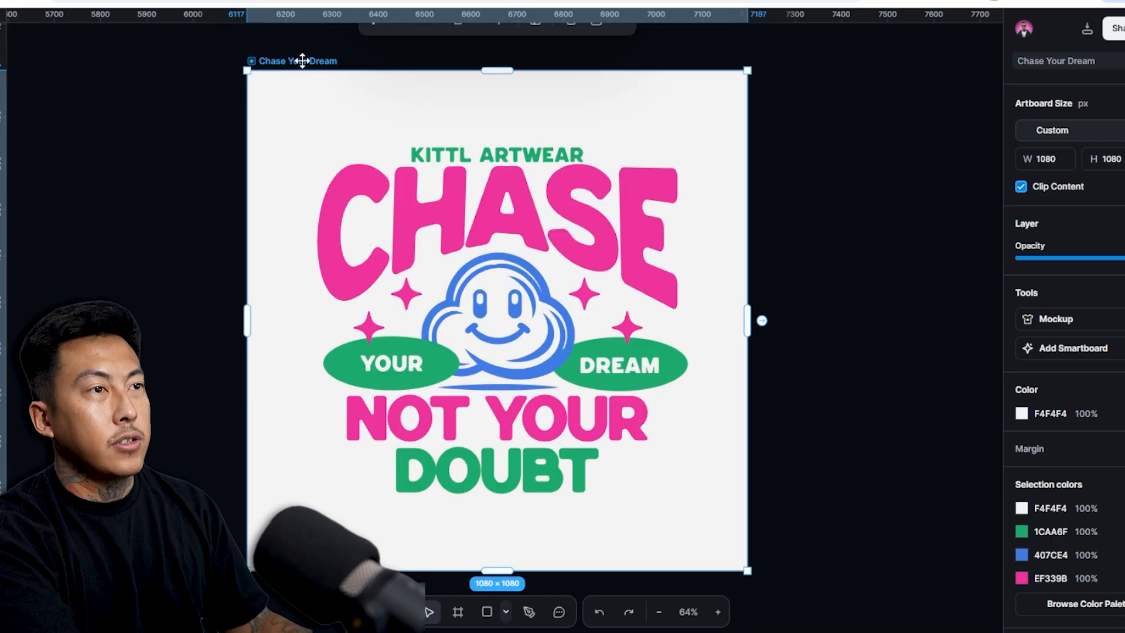
right_click(302, 61)
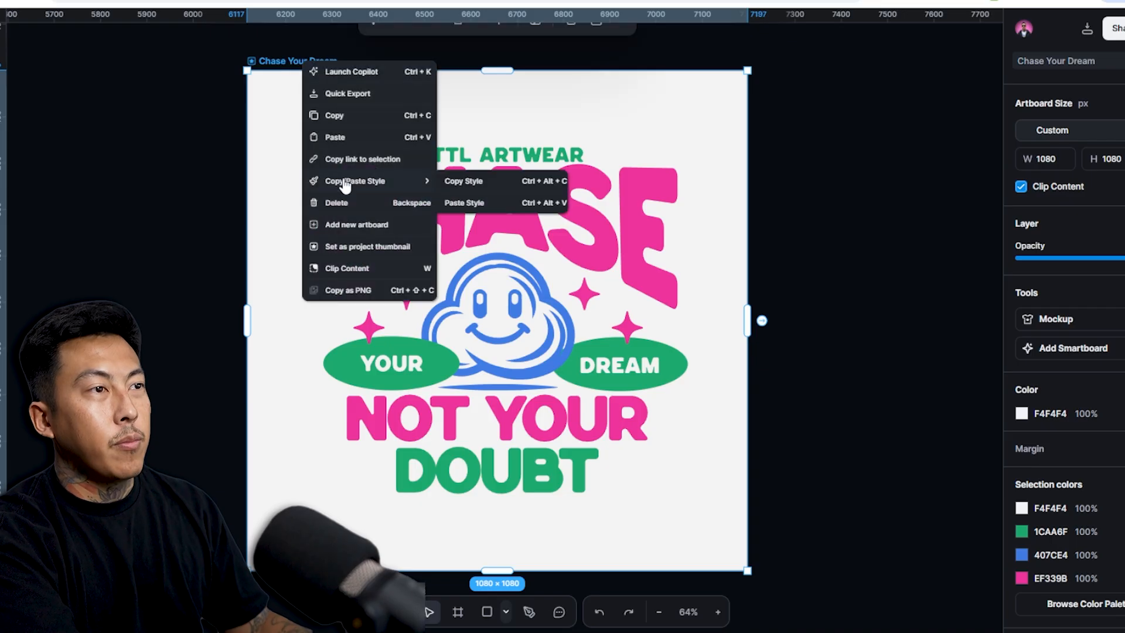
left_click(345, 125)
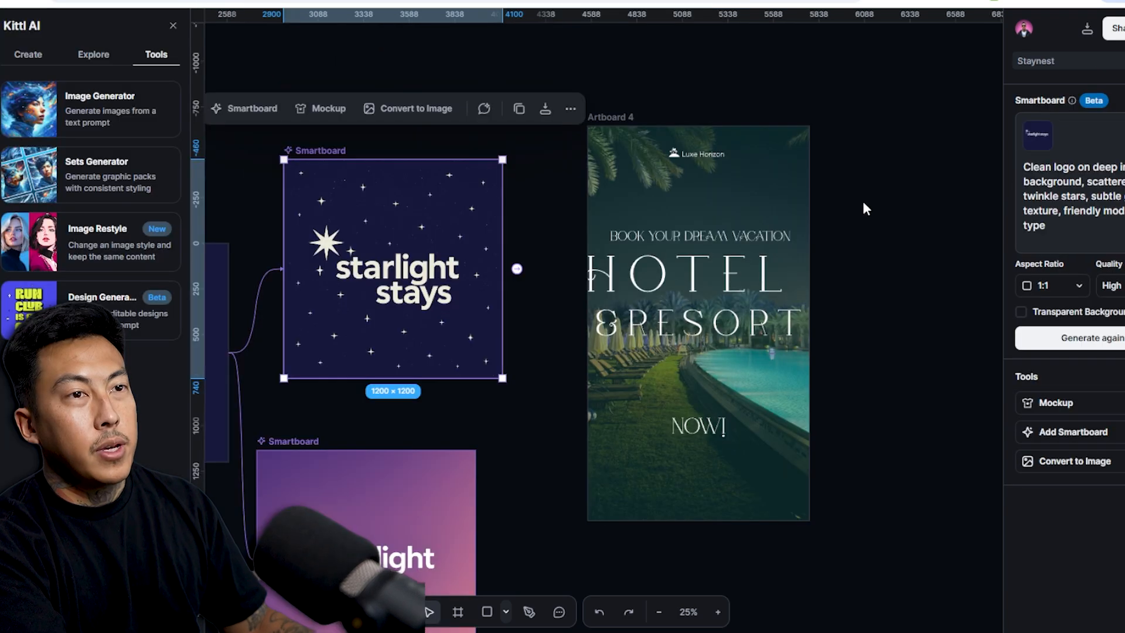
right_click(862, 205)
left_click(907, 280)
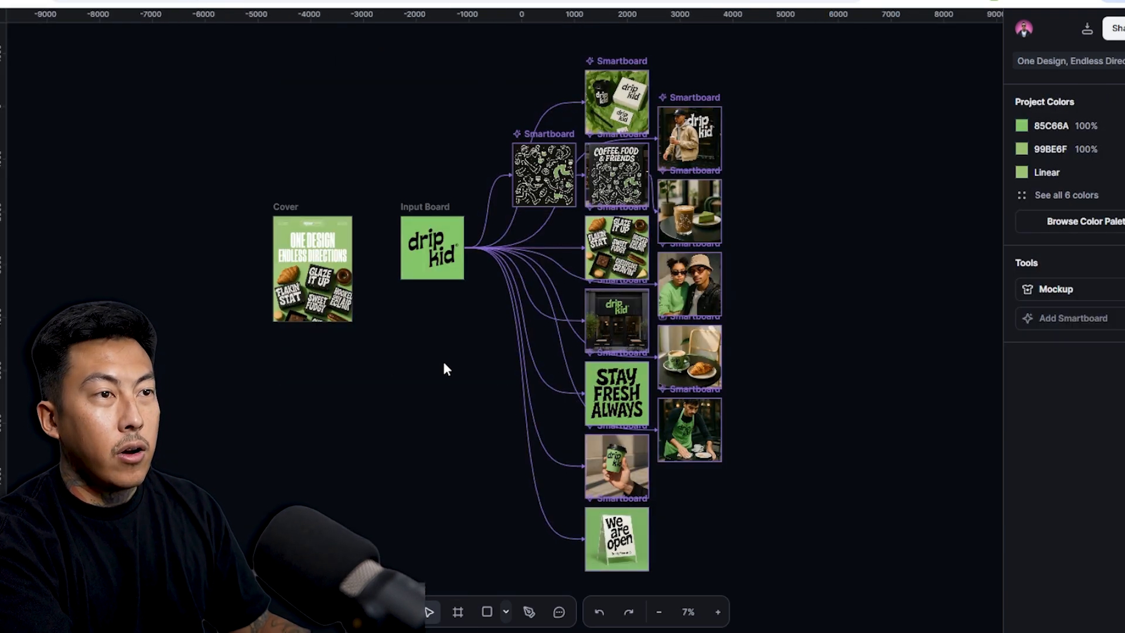
Examine the drip kid smartboard flow and read through the prompt behind its black doodle-pattern smartboard.
scroll(351, 234, "up", 5)
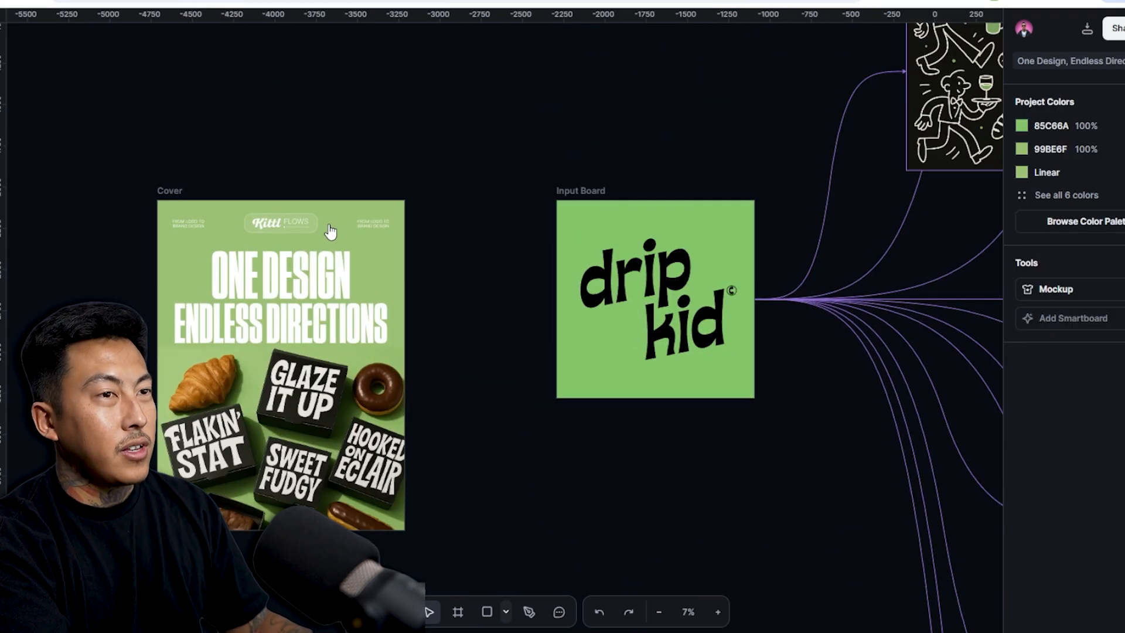
scroll(374, 247, "down", 2)
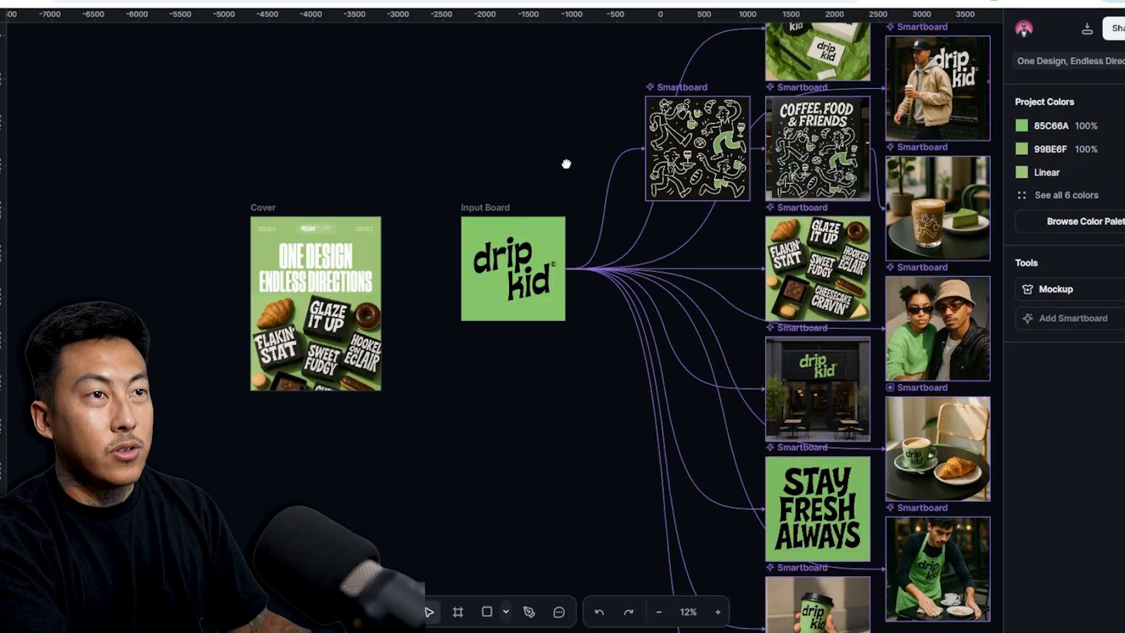
left_click_drag(567, 164, 365, 199)
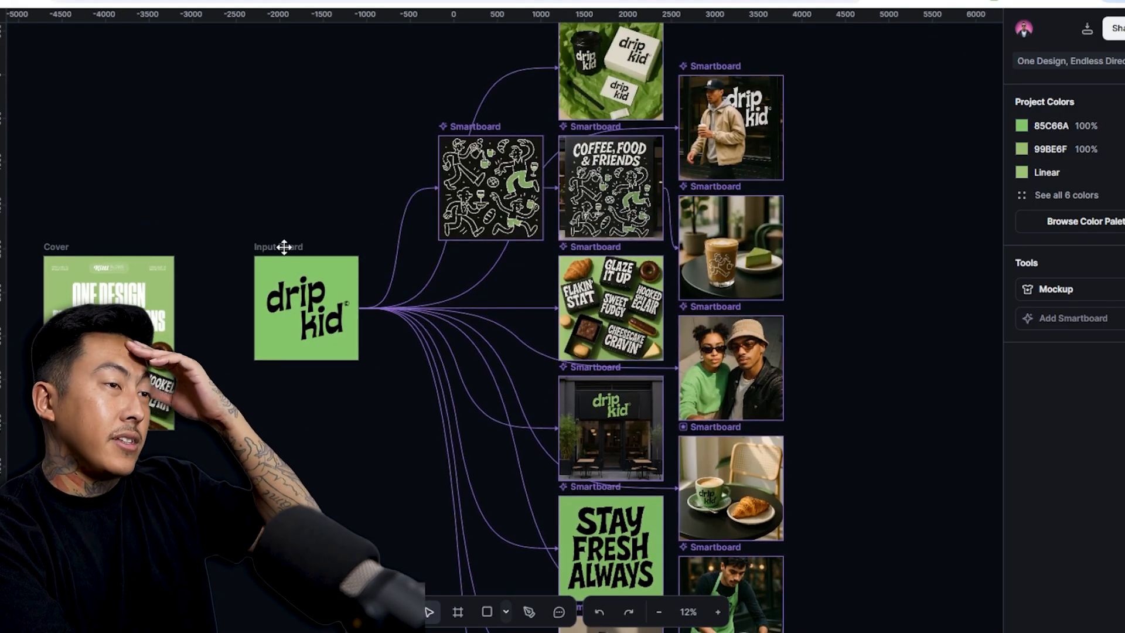
left_click(492, 123)
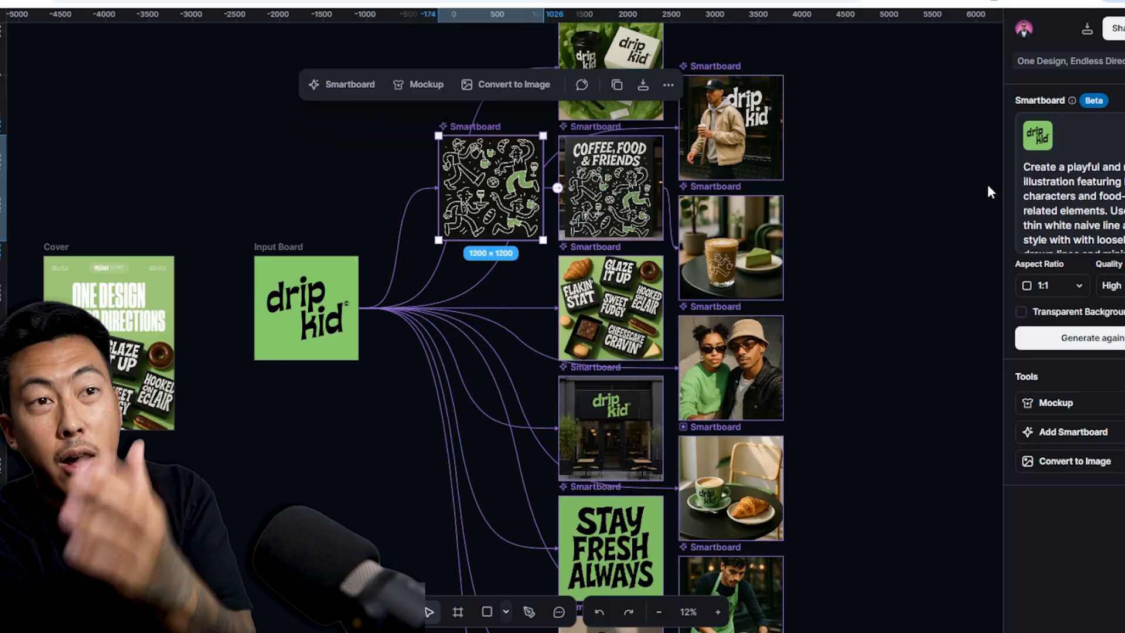
scroll(1072, 187, "down", 5)
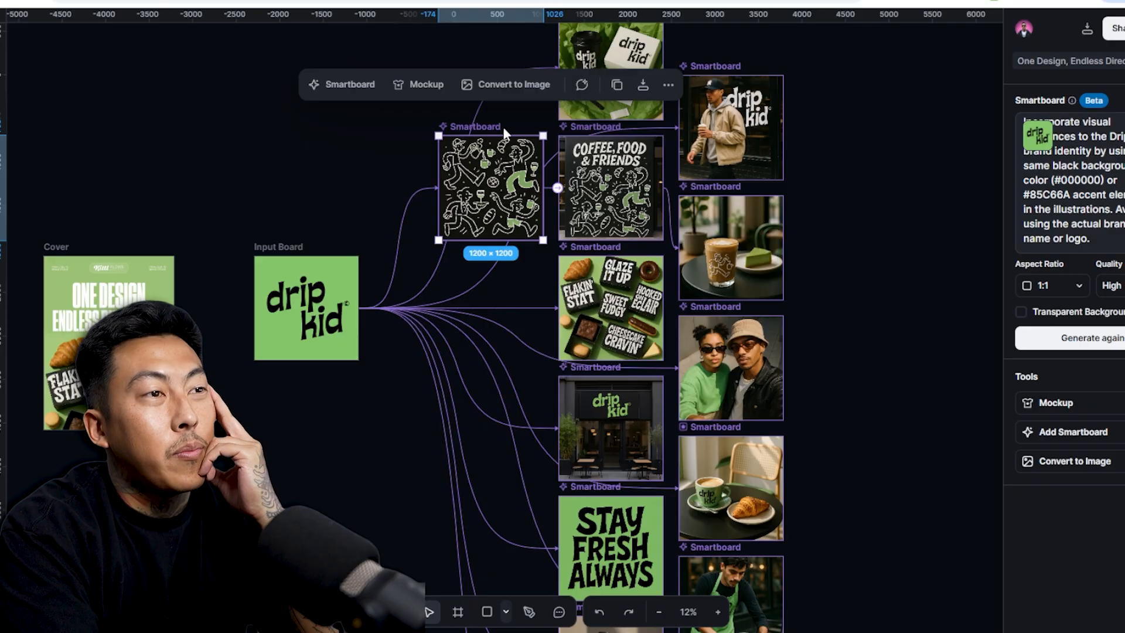
Spread out the drip kid boards, shifting the Input Board, doodle, Coffee, Food & Friends and neighbouring smartboards up and left.
left_click_drag(493, 129, 454, 123)
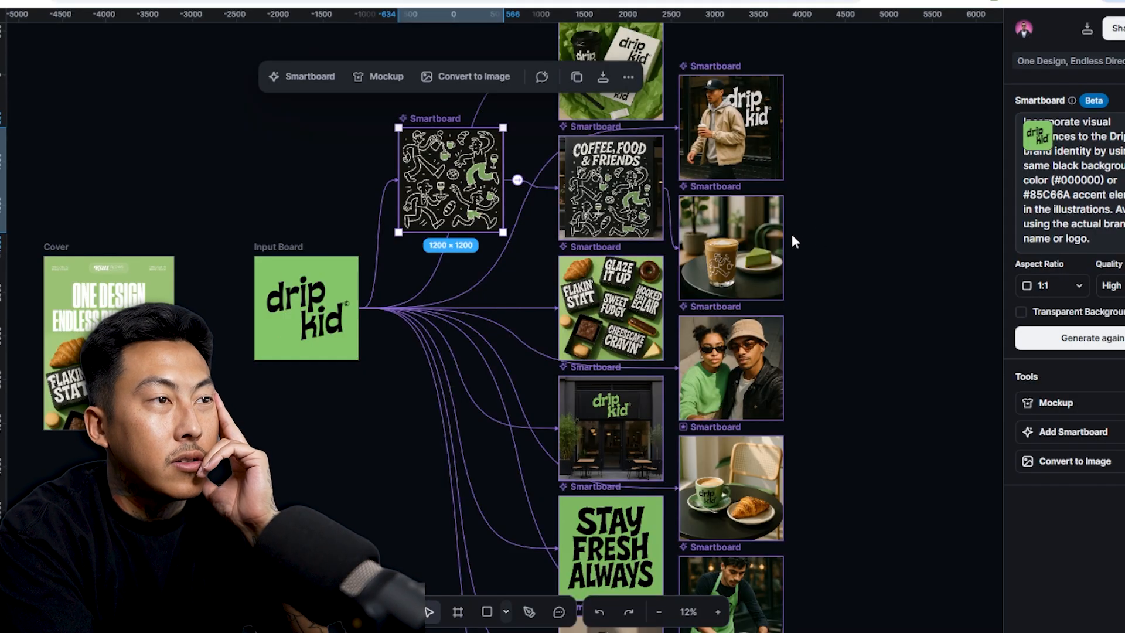
left_click_drag(297, 240, 238, 195)
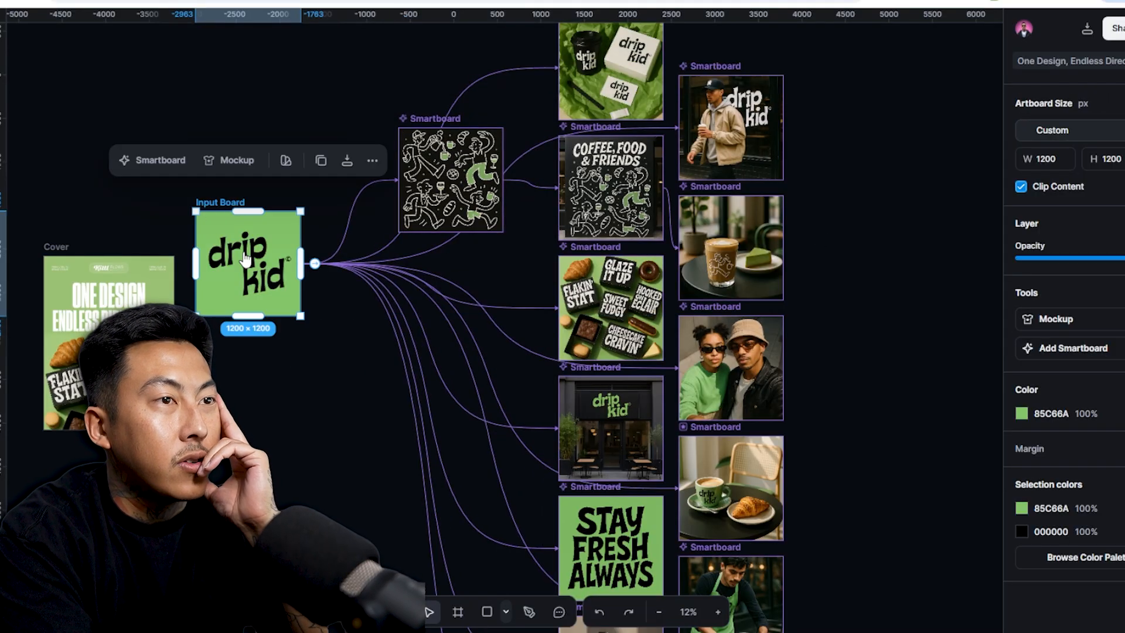
left_click_drag(433, 118, 344, 53)
left_click_drag(603, 130, 495, 130)
scroll(527, 140, "up", 3)
left_click_drag(567, 150, 220, 89)
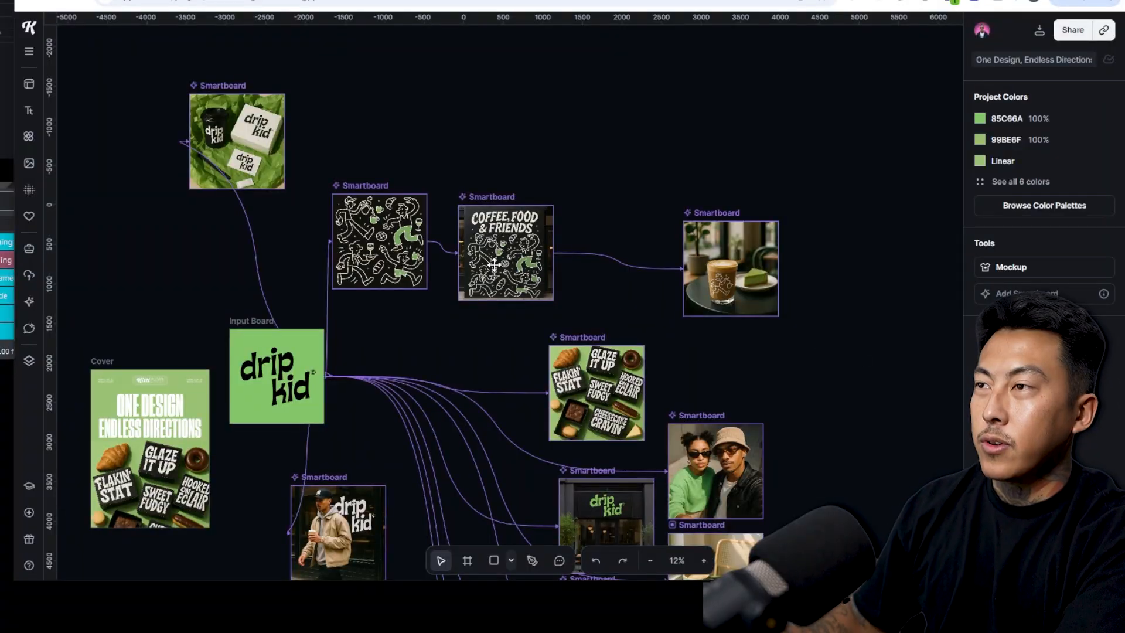
Capture the drip kid flow and send it to ChatGPT, requesting matching Starlight Stays logo and hotel-themed doodle prompts; move its window aside.
left_click_drag(178, 61, 818, 527)
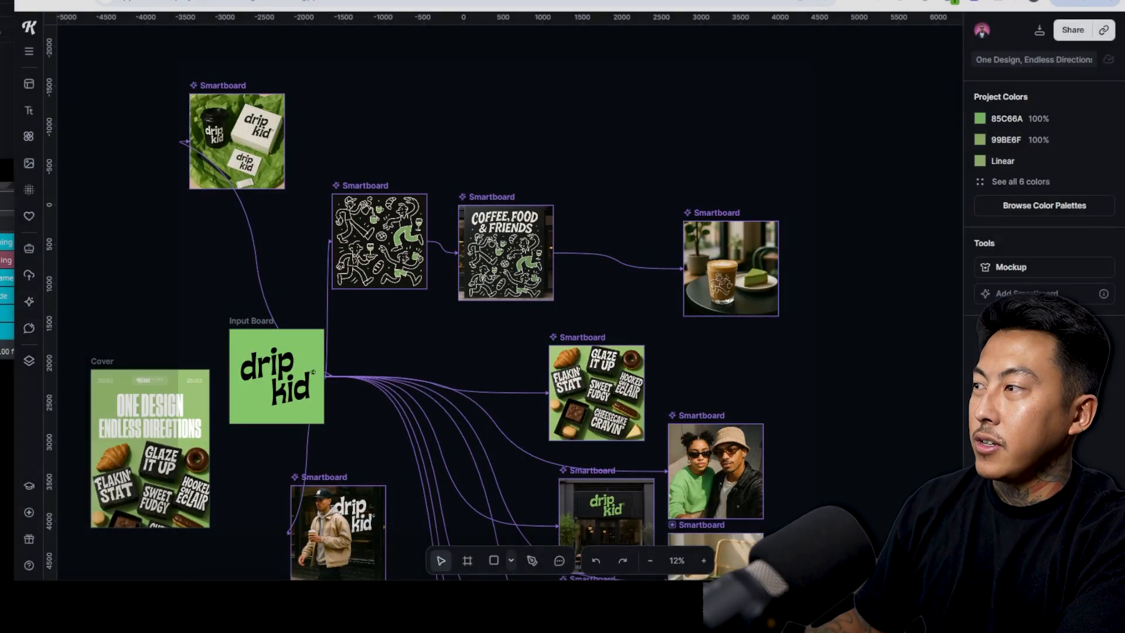
key("alt+Tab")
key("ctrl+v")
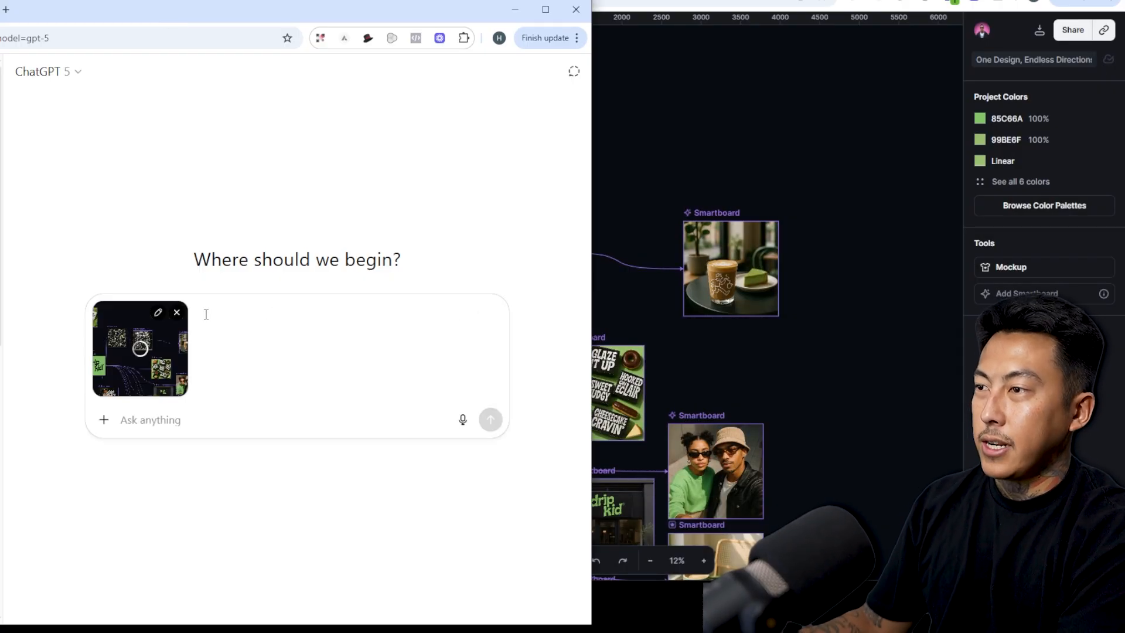
type("i li")
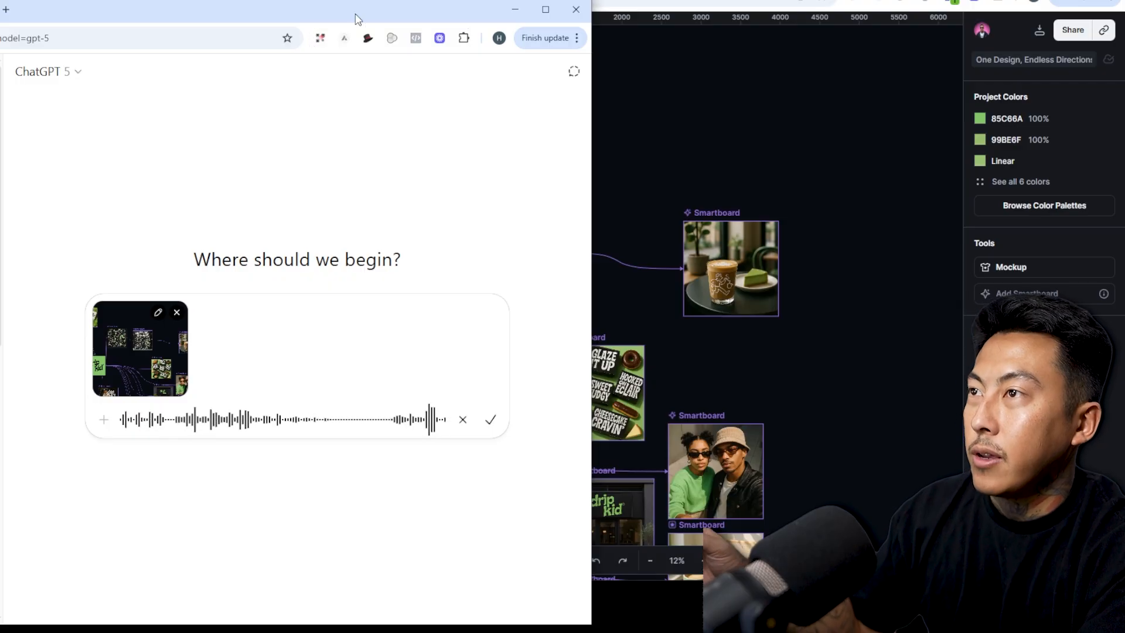
left_click_drag(358, 19, 43, 36)
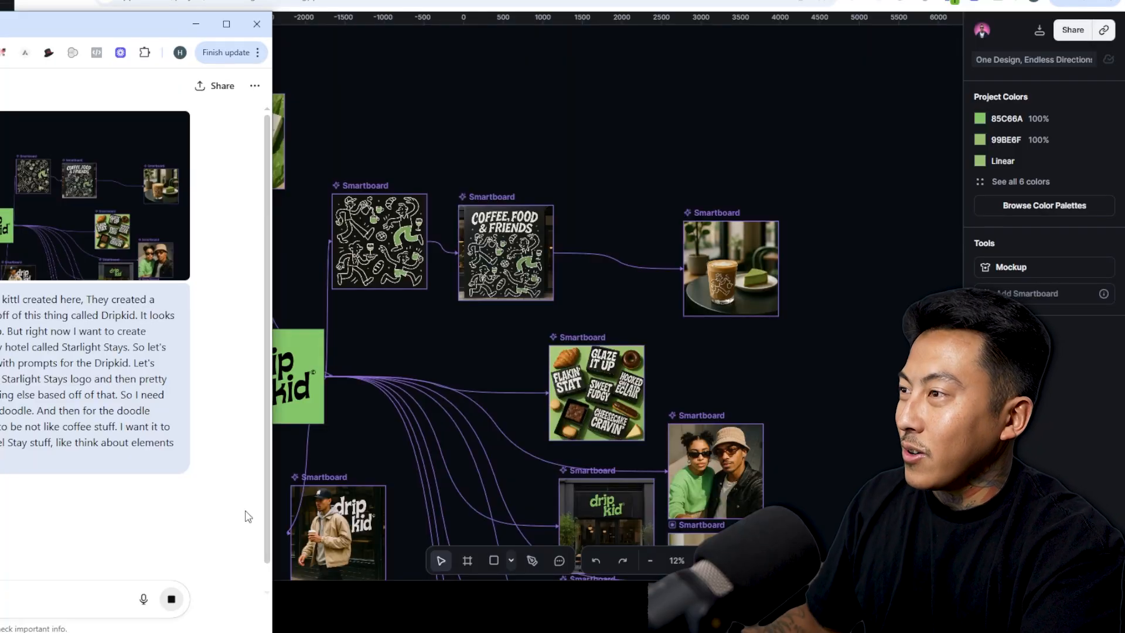
Back in the One Design, Endless Directions project, move the Input Board up and left and the doodle smartboard slightly up.
left_click(405, 342)
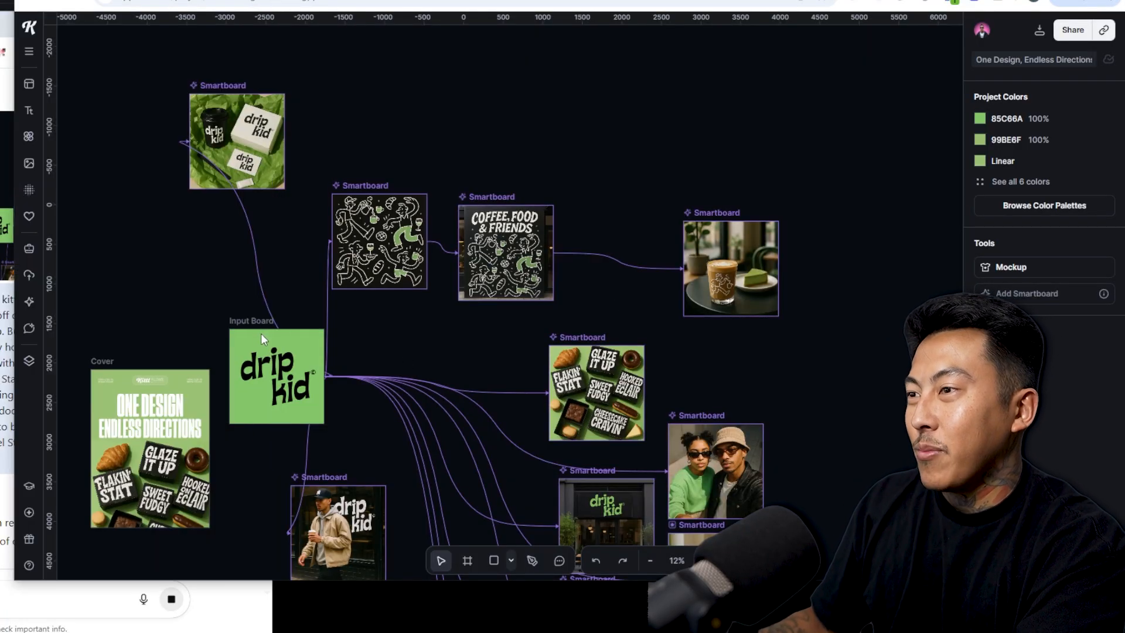
left_click_drag(262, 319, 183, 242)
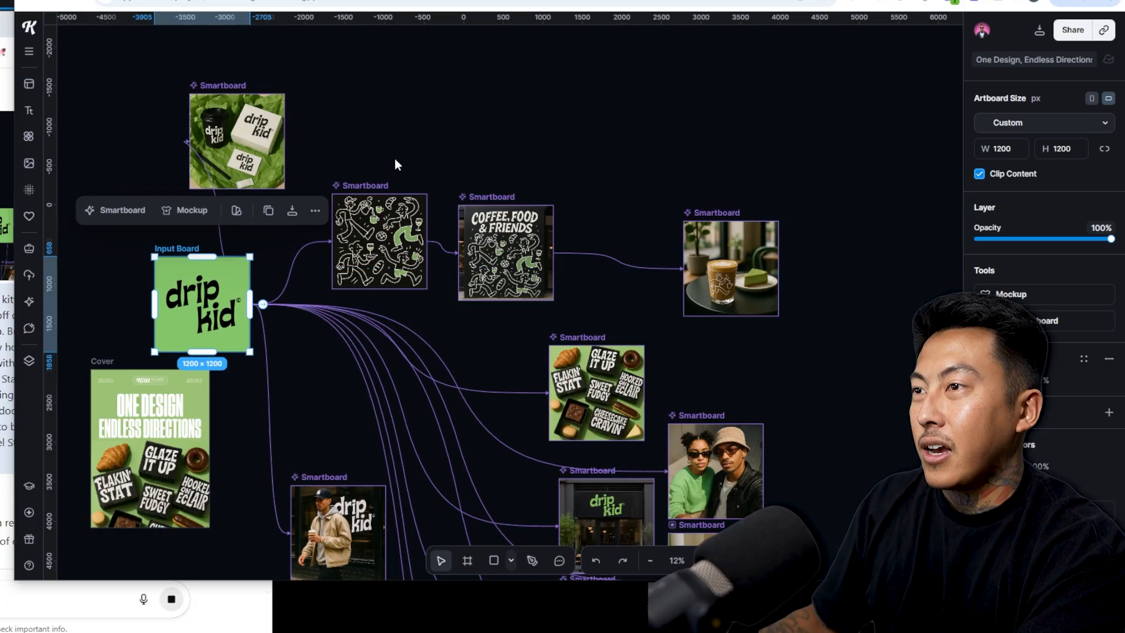
left_click_drag(377, 182, 397, 146)
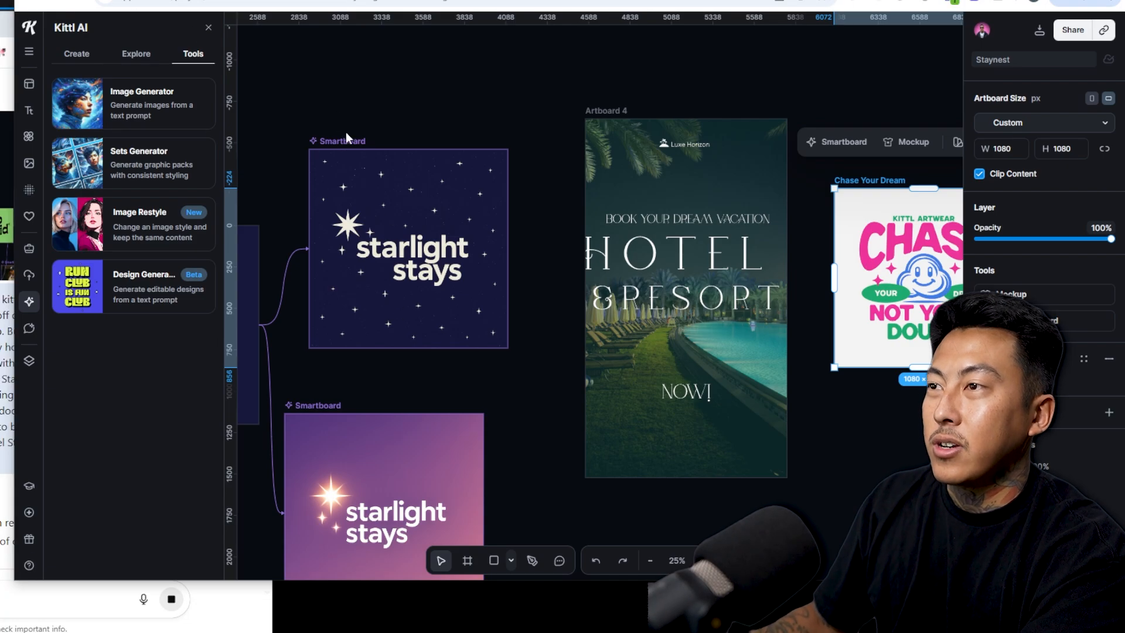
In the Staynest project, add an empty Smartboard branching from the starry navy Starlight Stays smartboard.
left_click_drag(346, 138, 365, 141)
right_click(366, 143)
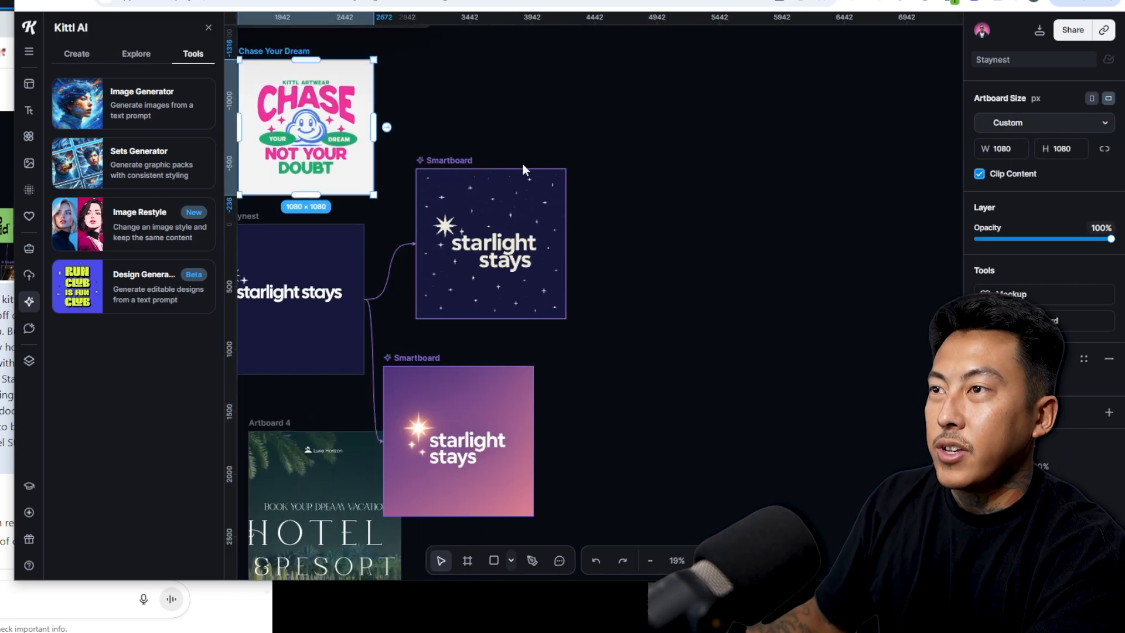
left_click(523, 171)
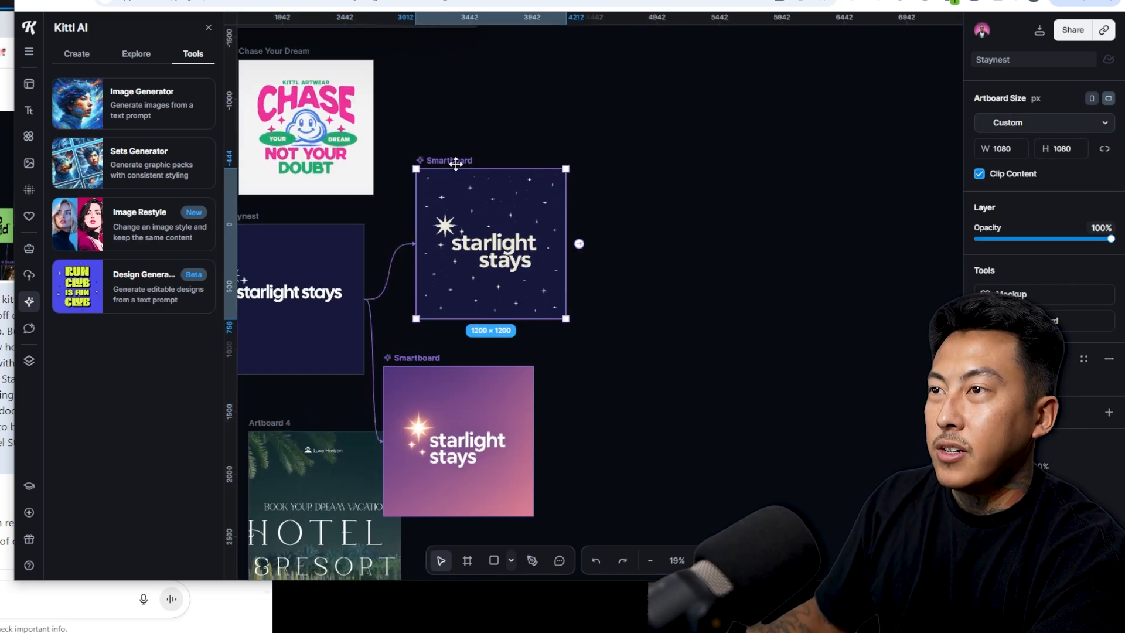
left_click(579, 243)
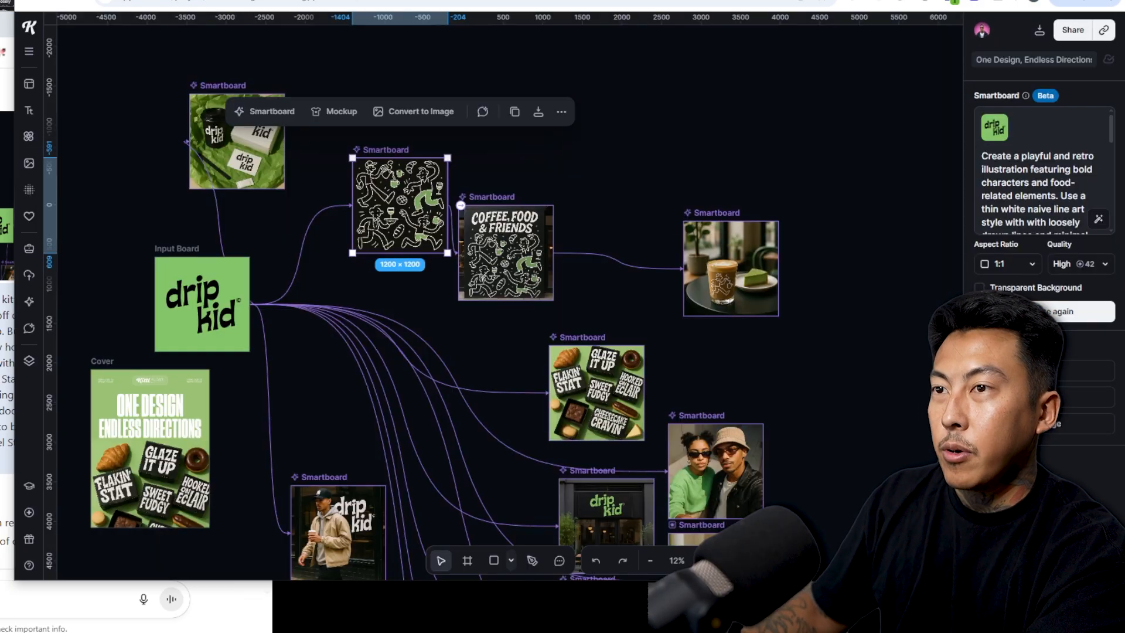
In the One Design, Endless Directions project, nudge the doodle smartboard left and copy its entire prompt.
left_click_drag(386, 144, 367, 150)
left_click(1042, 183)
key("ctrl+a")
key("ctrl+c")
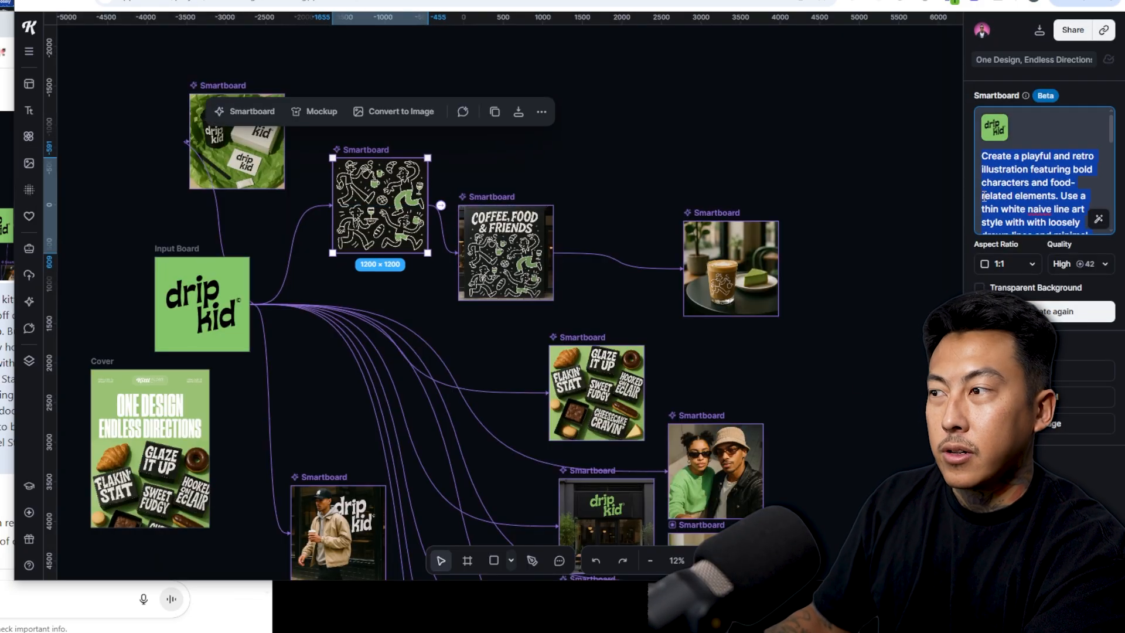
Switch to ChatGPT, bring its window fully into view, review the earlier request, and paste the copied doodle prompt into the message.
key("alt+Tab")
scroll(95, 342, "down", 5)
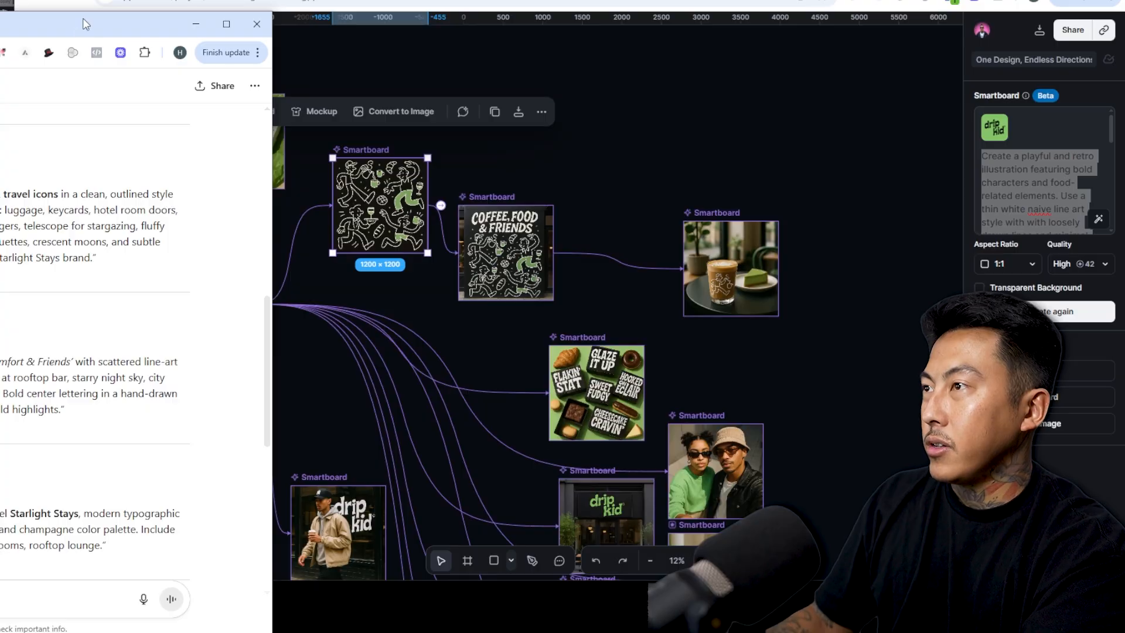
left_click_drag(65, 36, 206, 35)
left_click_drag(205, 36, 330, 29)
scroll(171, 347, "up", 6)
scroll(171, 347, "up", 2)
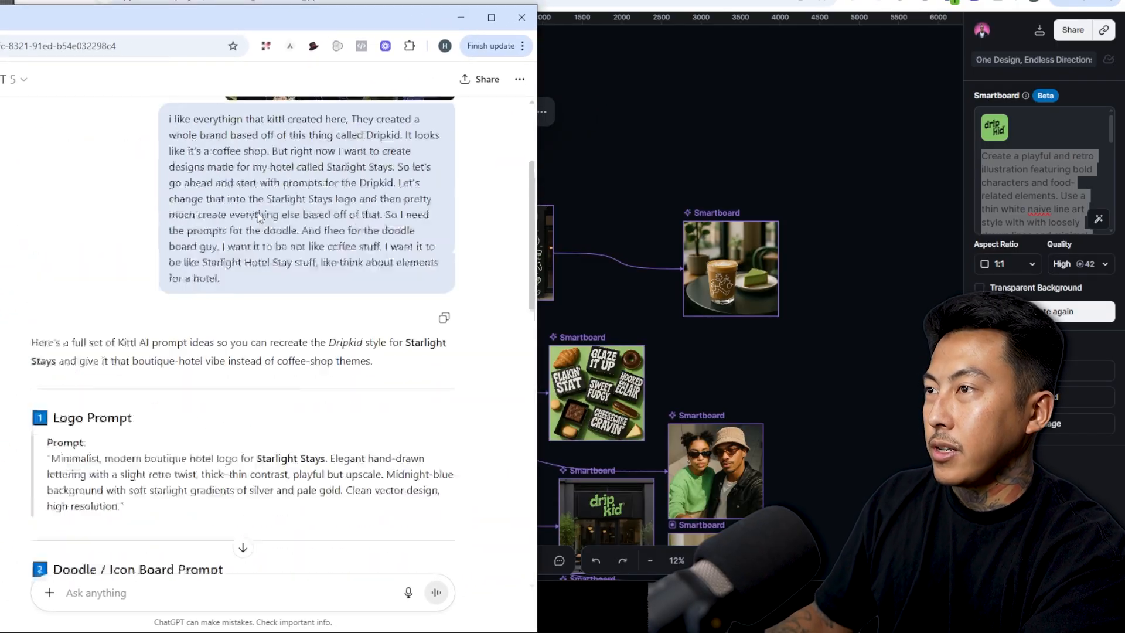
scroll(197, 420, "down", 15)
left_click(217, 594)
key("ctrl+v")
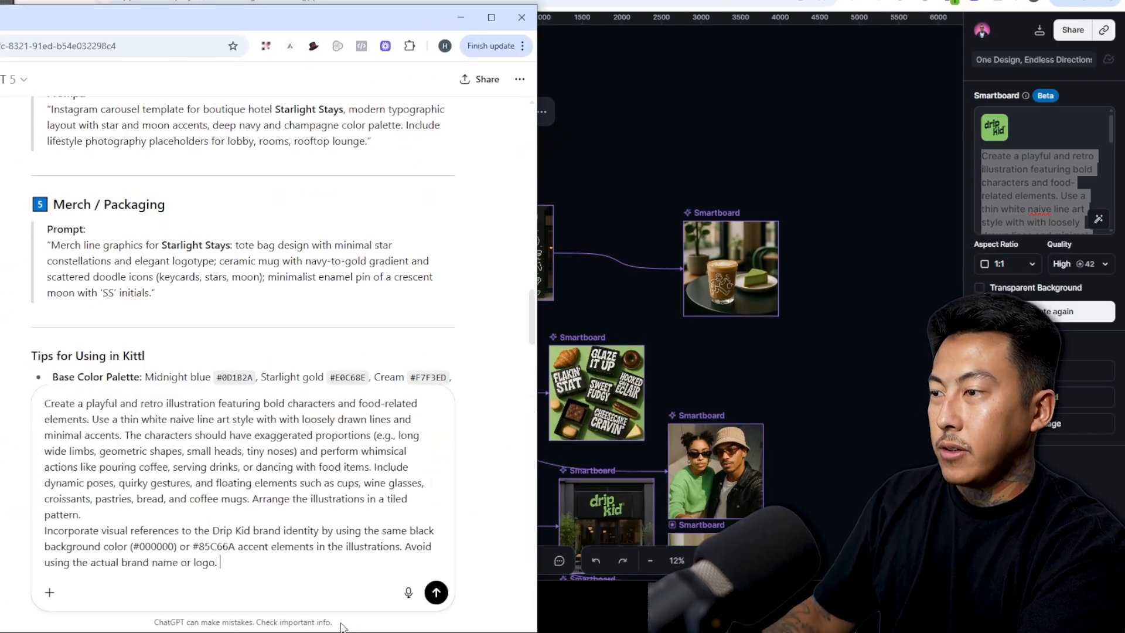
Attach the starry navy logo image, add a ---- separator, and dictate a request for a midnight-blue Starlight Stays doodle board prompt with hotel elements.
key("ctrl+v")
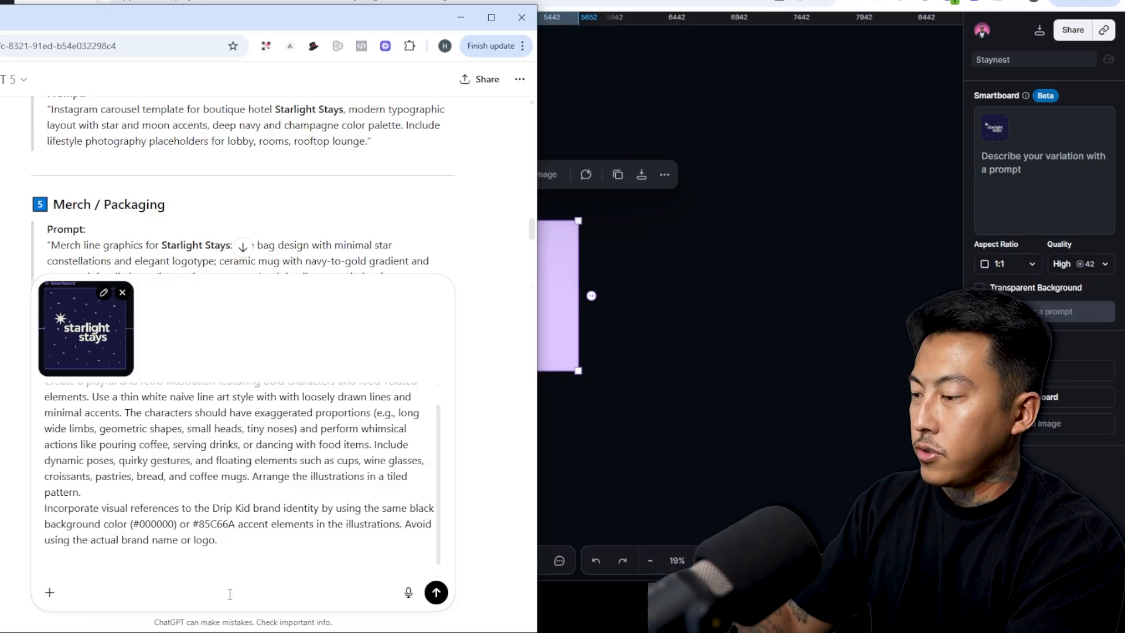
key("shift+Return")
key("shift+Return")
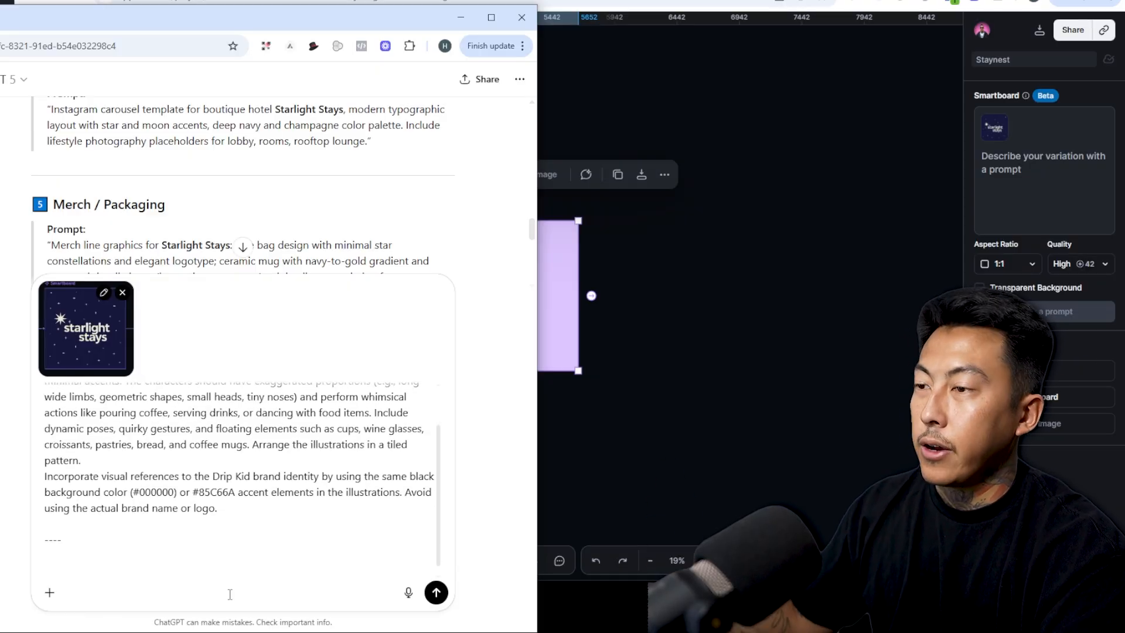
left_click(409, 592)
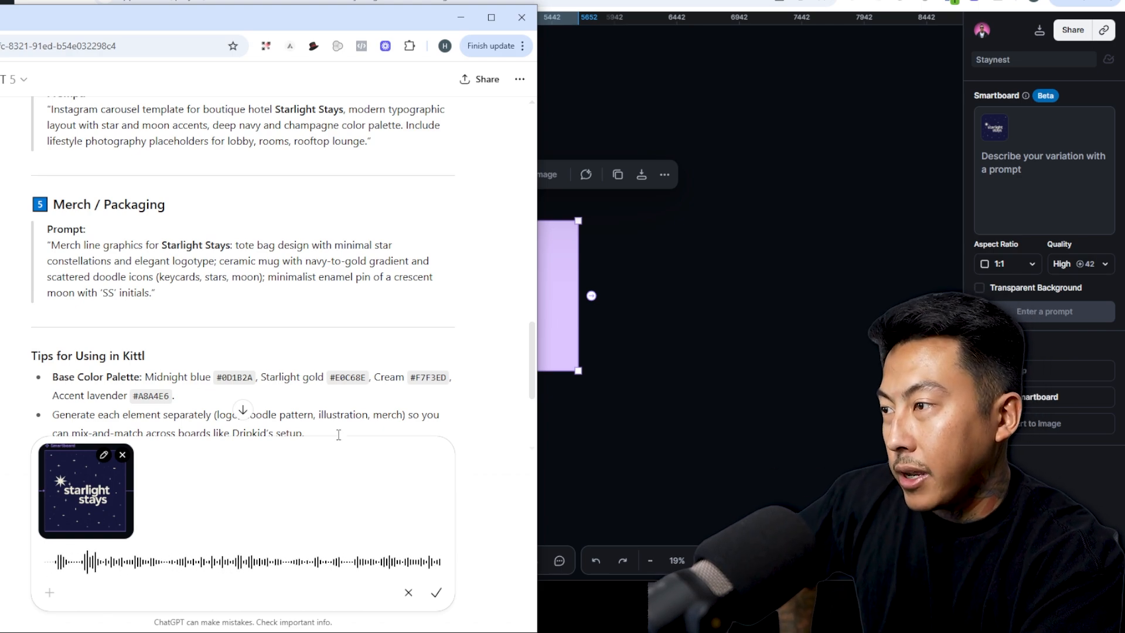
left_click(244, 406)
scroll(249, 402, "up", 3)
left_click(244, 407)
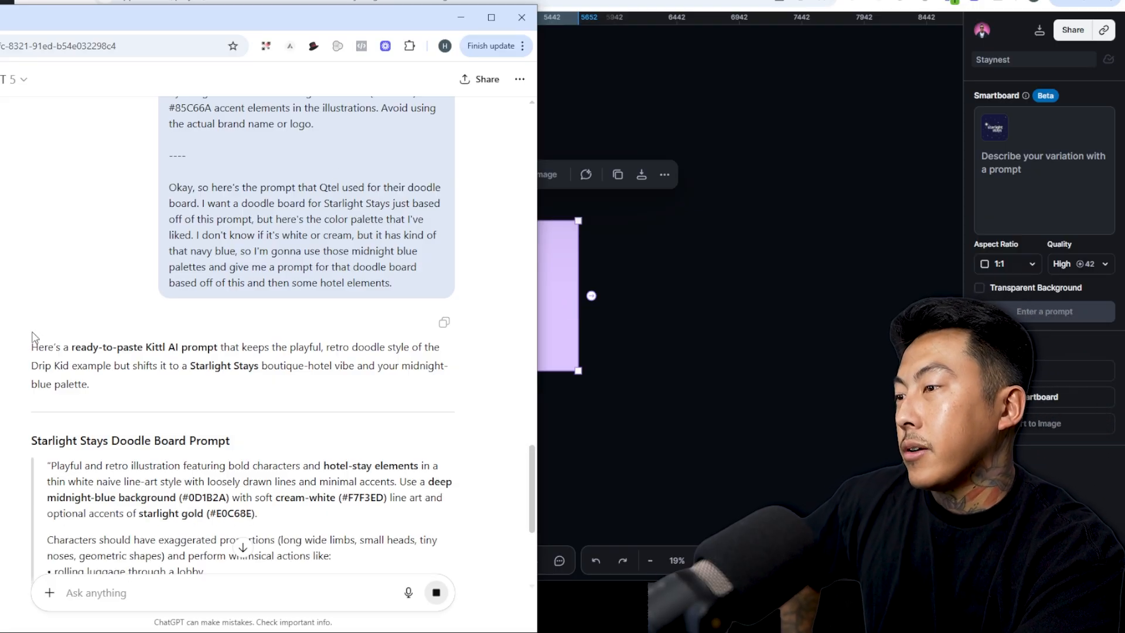
Copy ChatGPT's Starlight Stays Doodle Board Prompt into the empty Staynest Smartboard and generate the variation.
scroll(62, 211, "down", 5)
scroll(351, 383, "down", 3)
left_click_drag(96, 239, 359, 361)
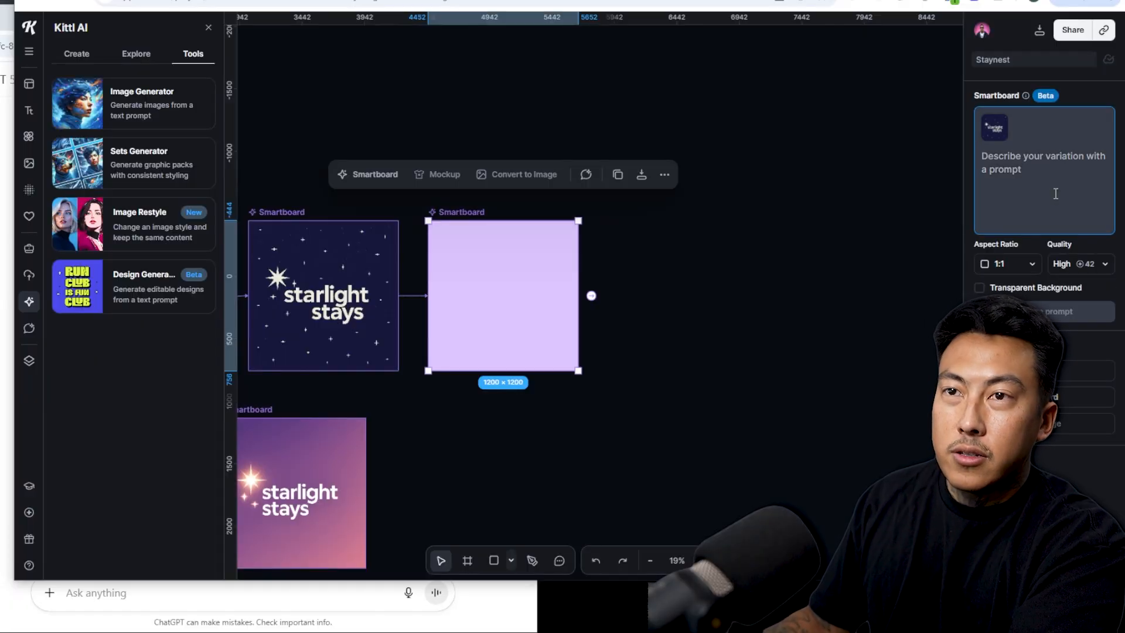
key("ctrl+v")
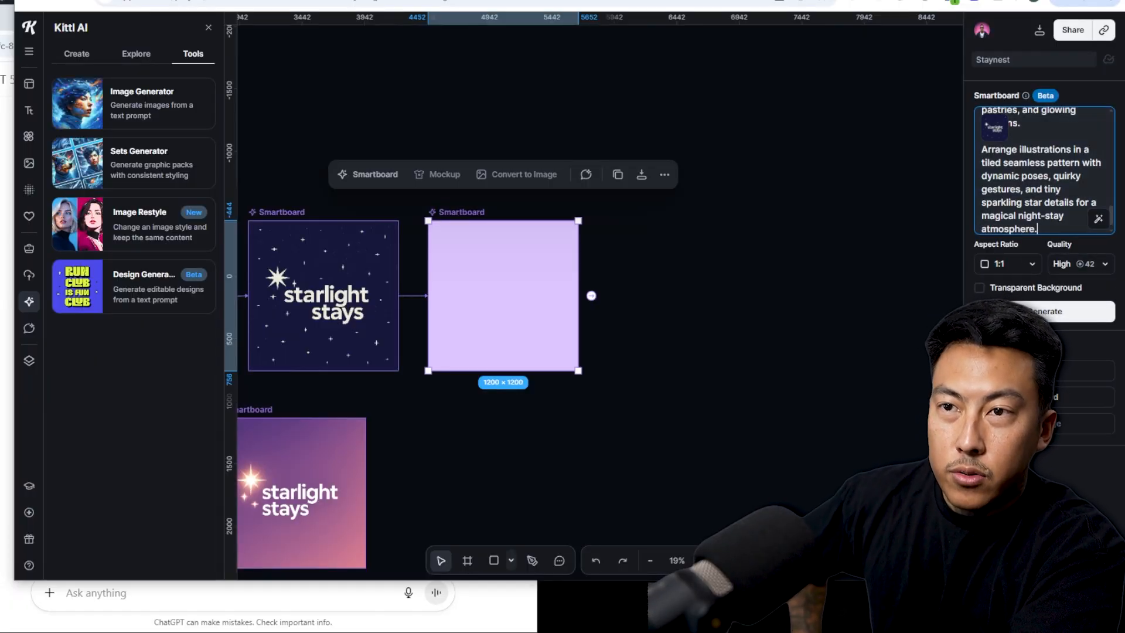
key("Return")
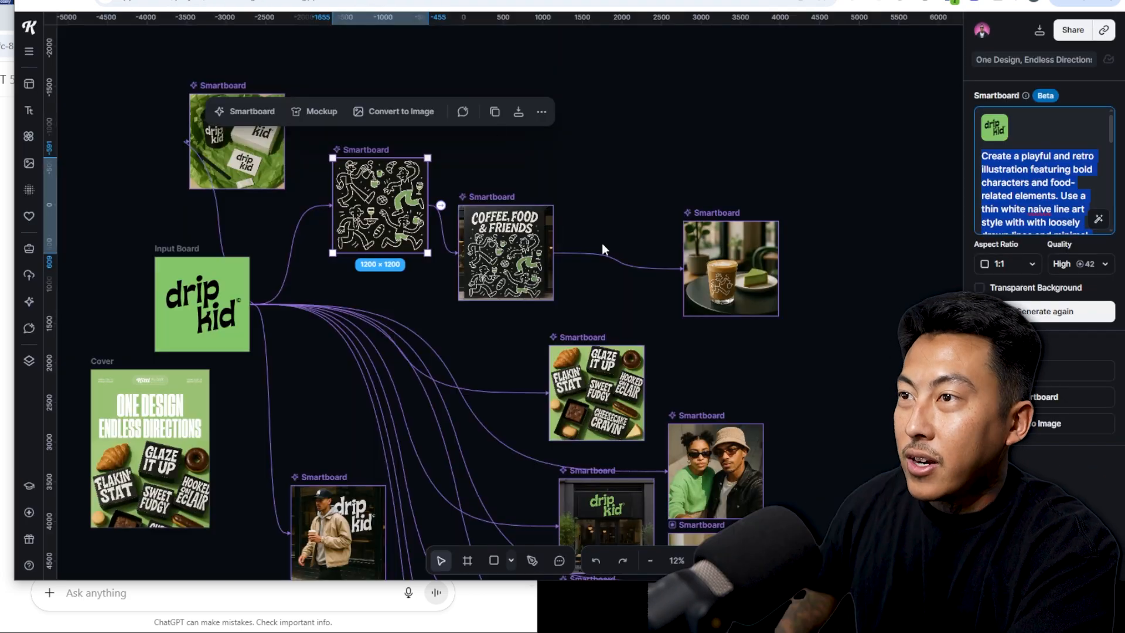
Nudge the Coffee, Food & Friends smartboard up and right, and select ChatGPT's full Starlight Stays Mural Mock-Up Prompt text.
left_click(513, 196)
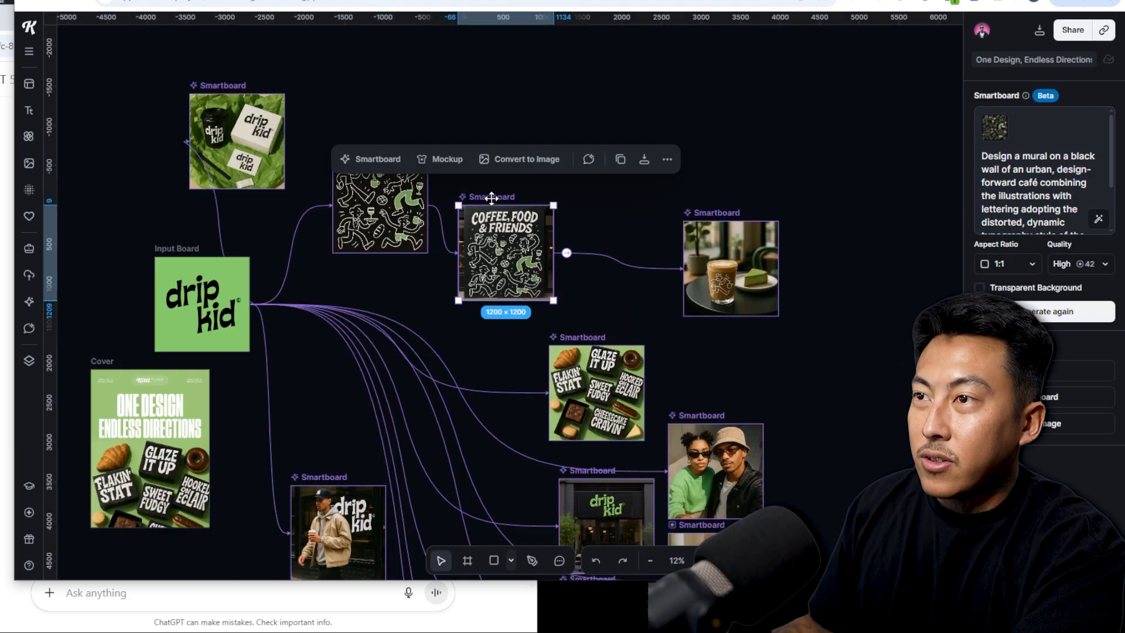
left_click_drag(512, 197, 513, 165)
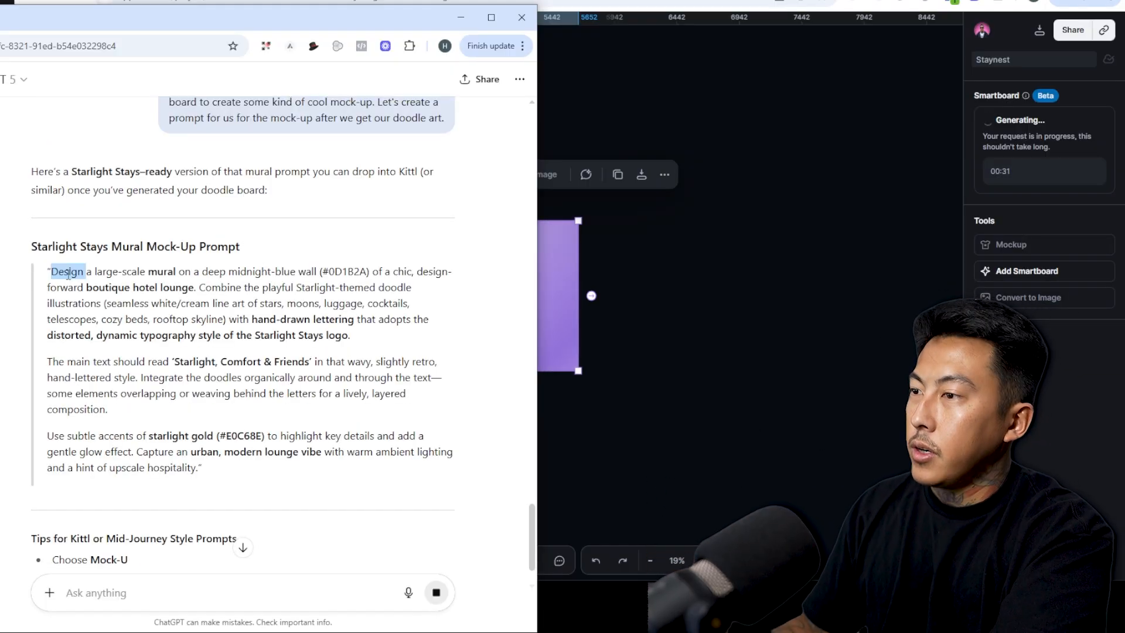
left_click_drag(255, 476, 307, 487)
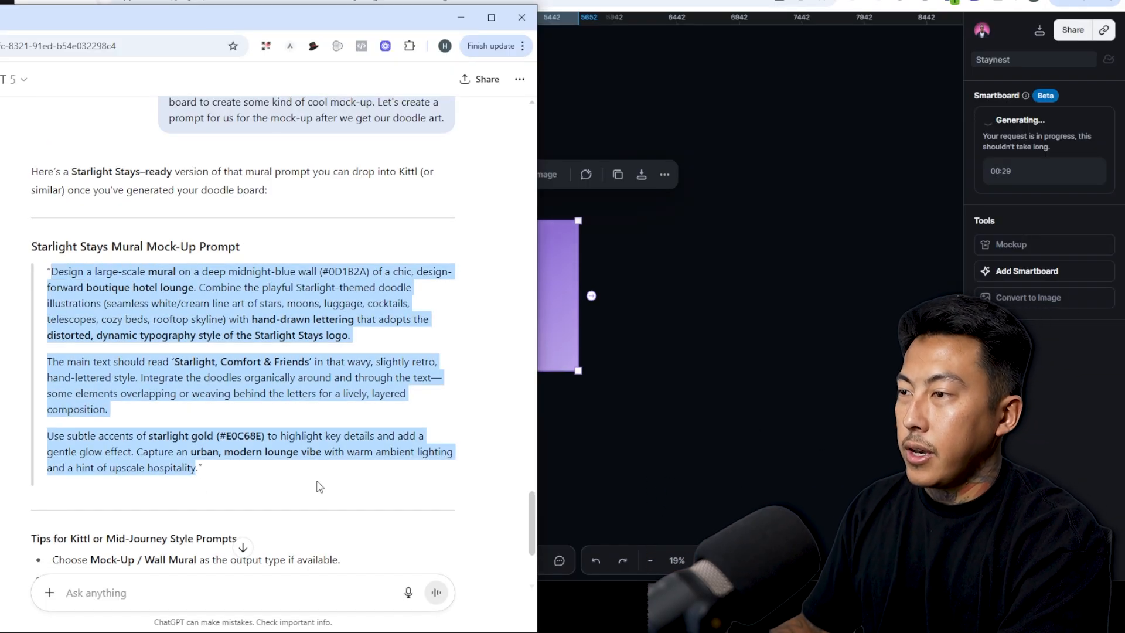
Switch to the drip kid project and move the pastry-boxes Smartboard up and slightly left.
left_click(569, 342)
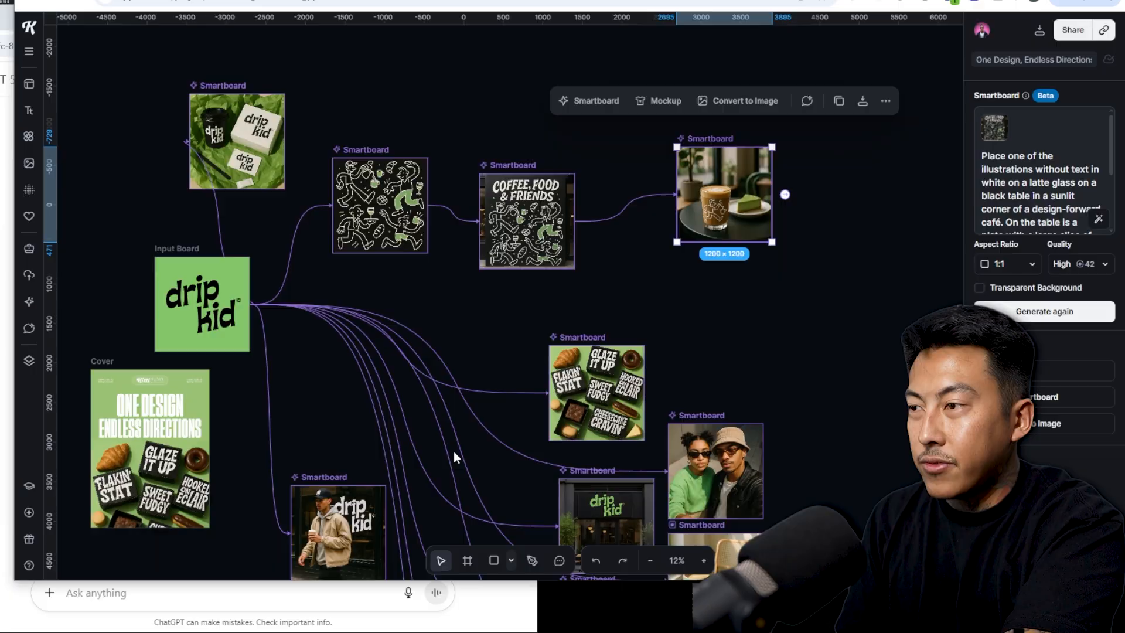
left_click(157, 468)
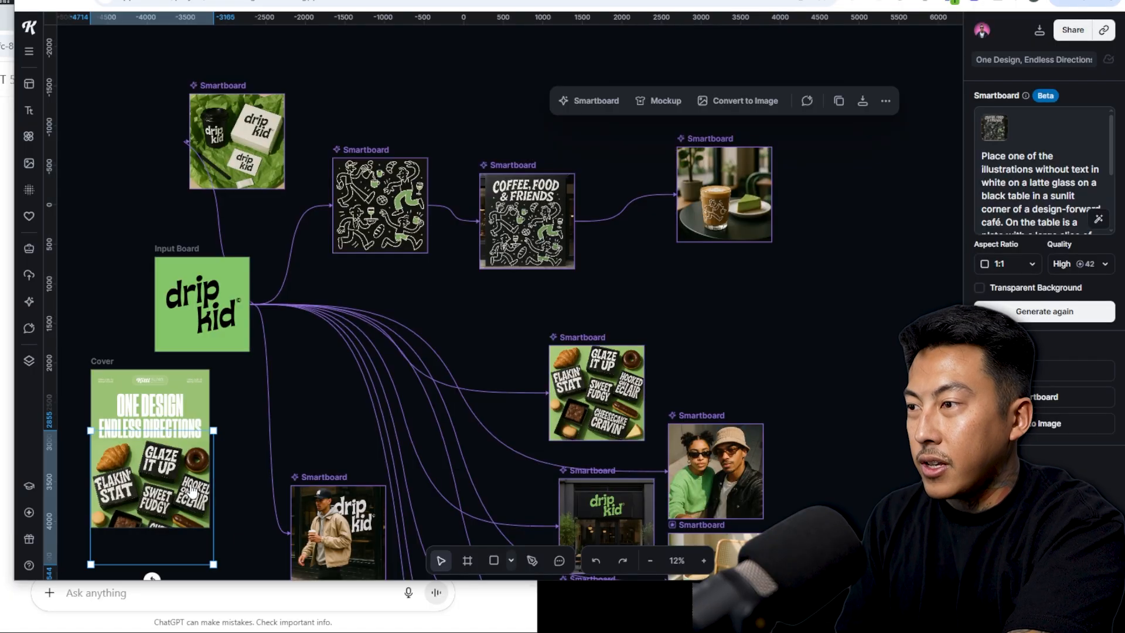
mouse_move(157, 468)
left_mouse_down()
mouse_move(198, 454)
mouse_move(198, 475)
mouse_move(157, 471)
left_mouse_up()
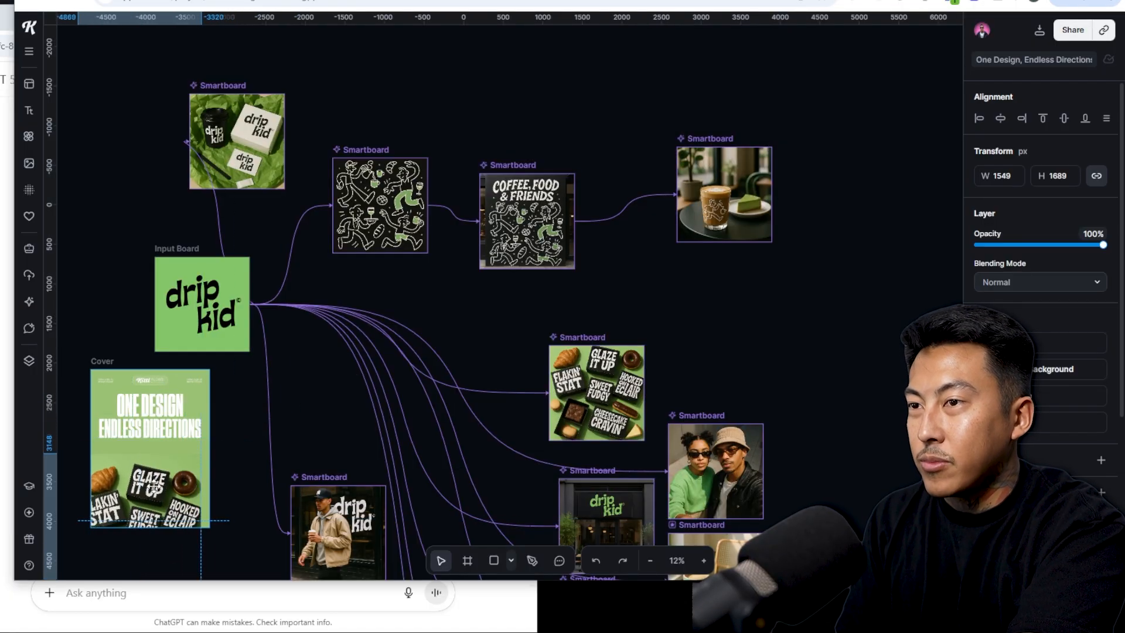
left_click_drag(562, 392, 536, 361)
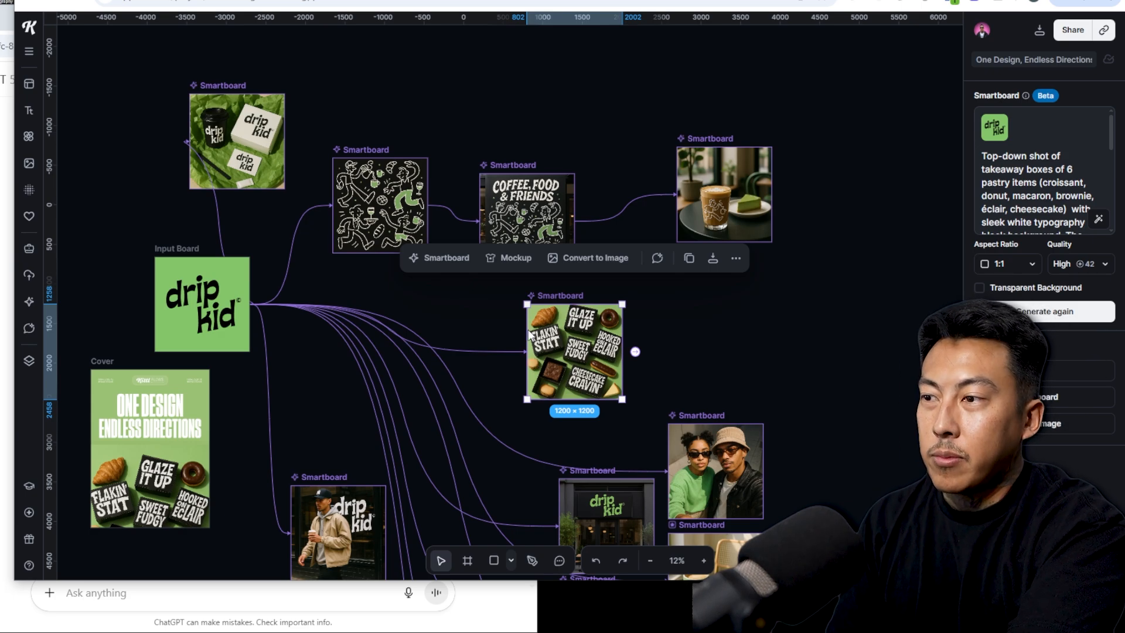
Move the café storefront Smartboard beside the Cover, just above the jacket-and-coffee man Smartboard.
scroll(403, 381, "down", 5)
scroll(402, 381, "up", 3)
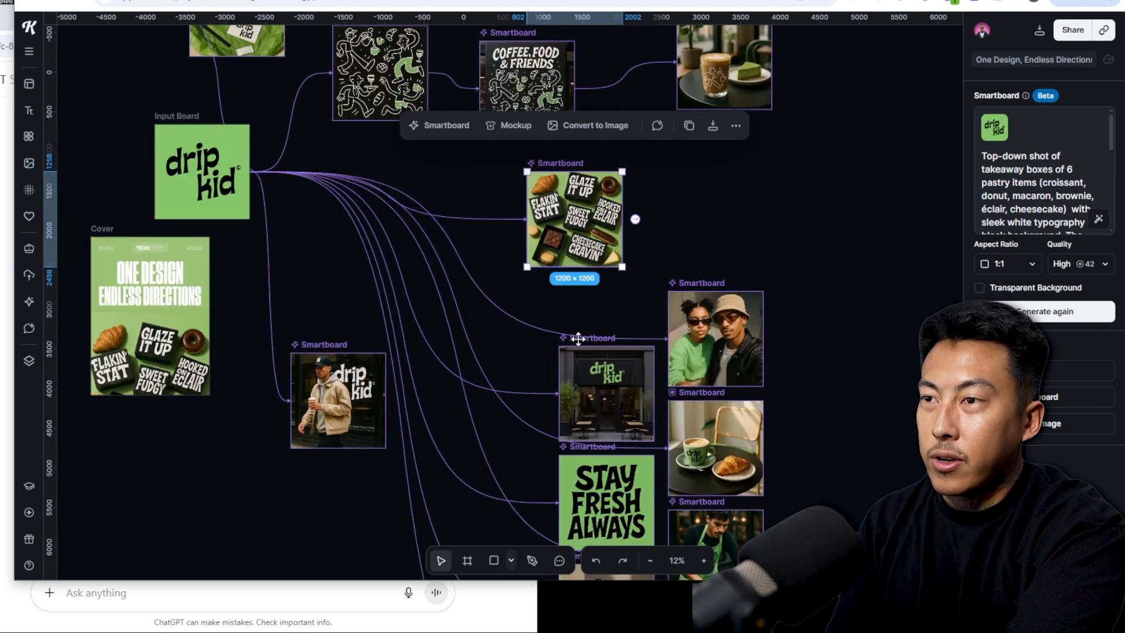
left_click_drag(577, 339, 339, 217)
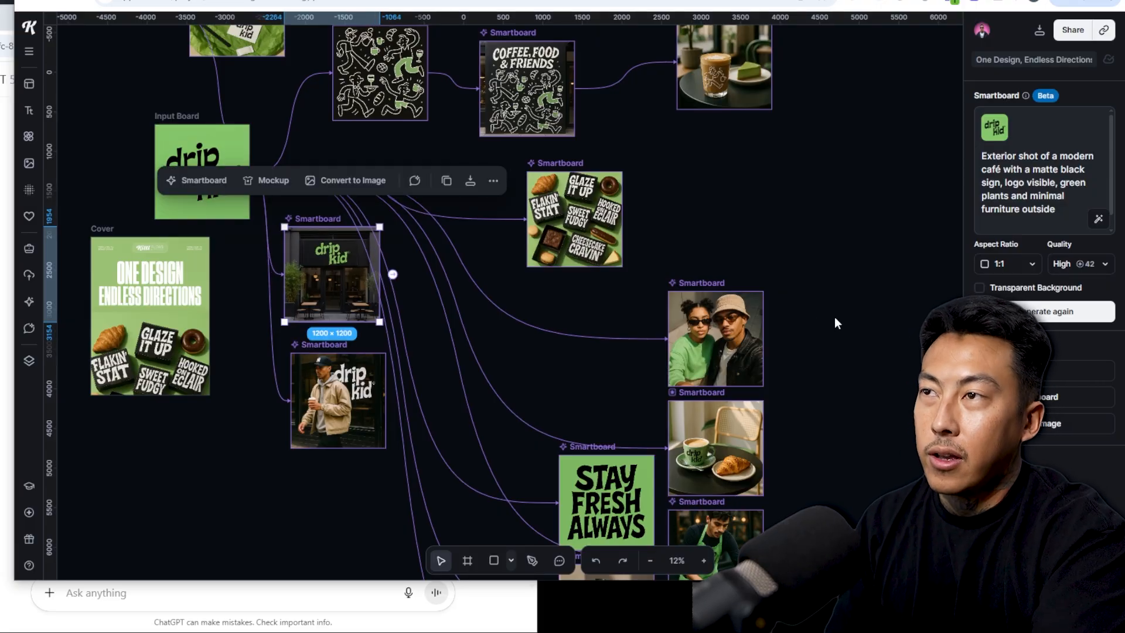
Move the STAY FRESH ALWAYS Smartboard up and left, and the hand-held cup Smartboard below the man with coffee.
scroll(688, 299, "down", 5)
scroll(712, 340, "up", 3)
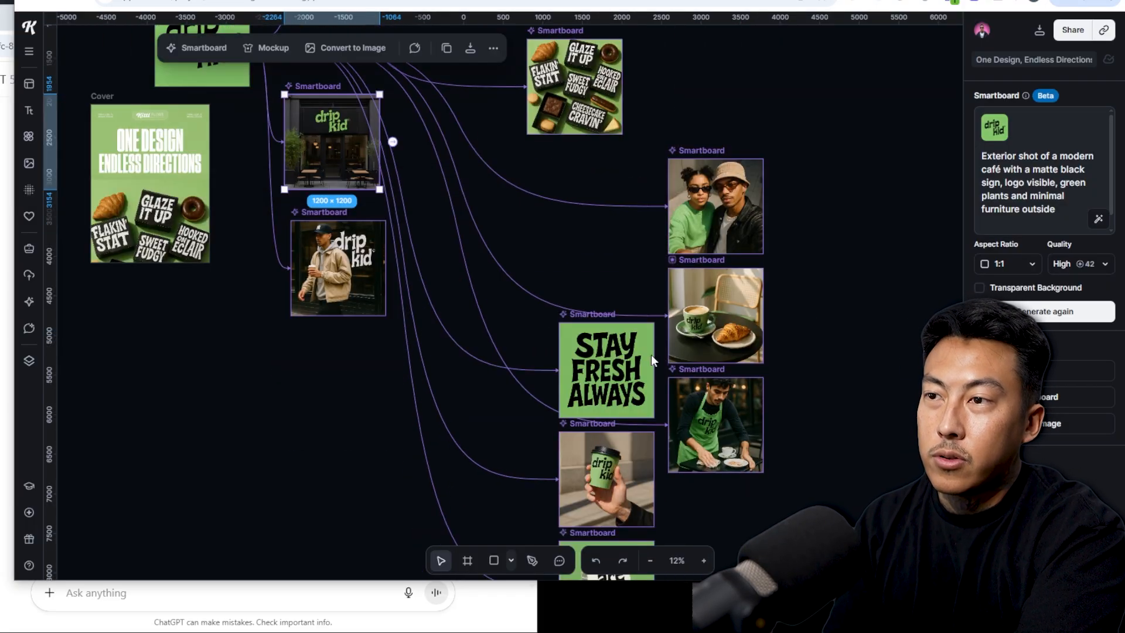
left_click_drag(595, 316, 525, 240)
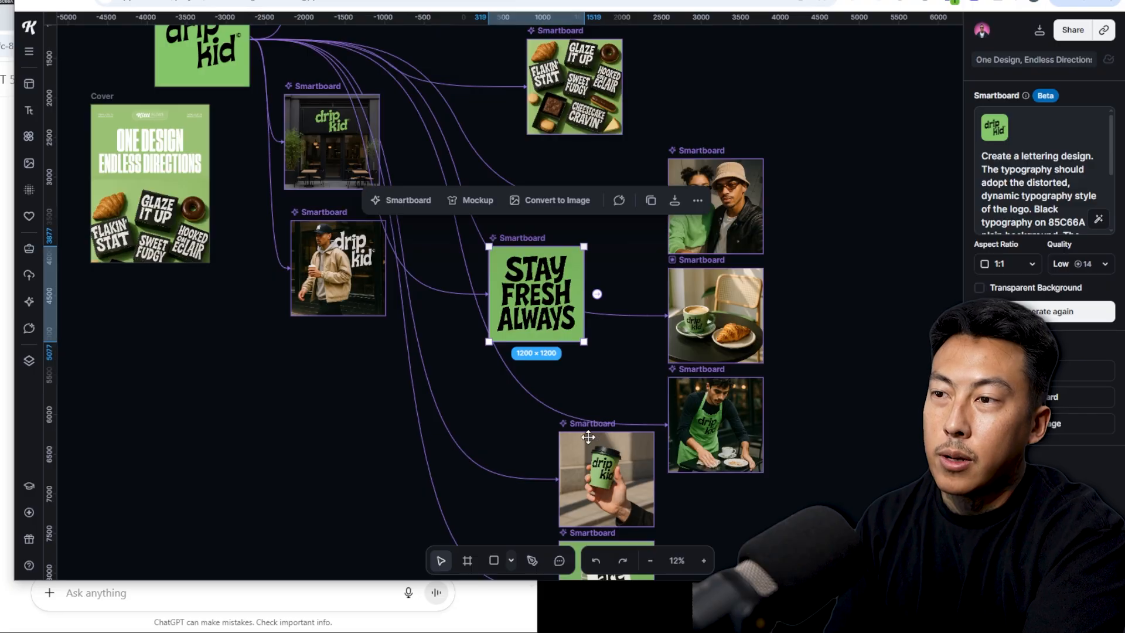
left_click_drag(595, 423, 268, 346)
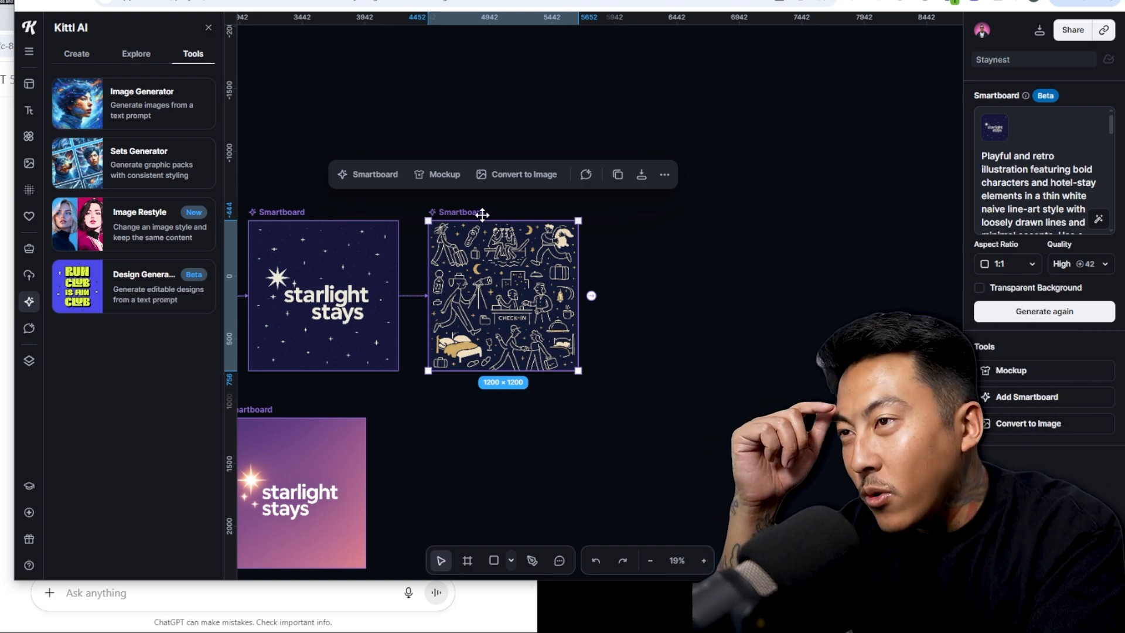
In Staynest, add a Smartboard from the Starlight doodle board, paste the mural mock-up prompt, and generate it.
left_click(591, 295)
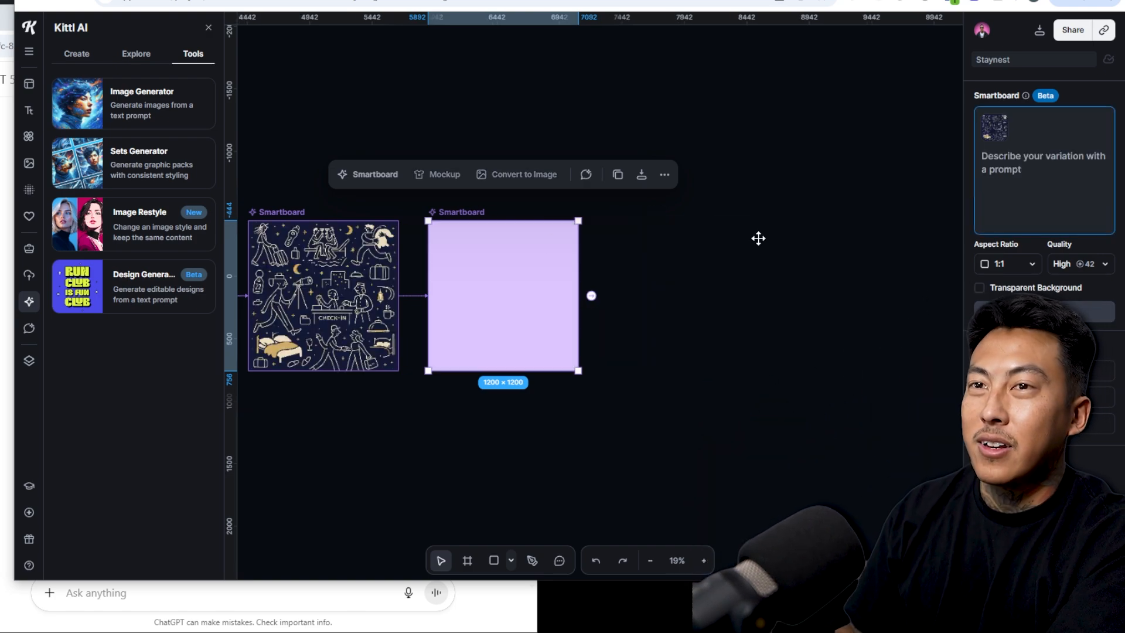
key("ctrl+v")
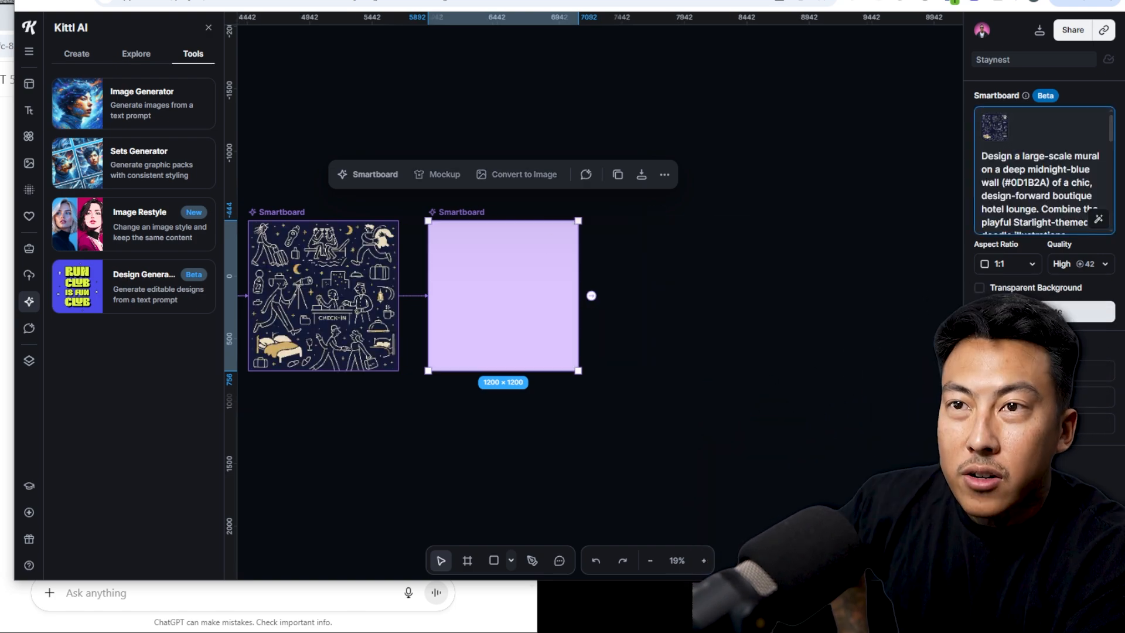
left_click(1061, 315)
left_click_drag(352, 454, 741, 373)
Read through the STAY FRESH ALWAYS Smartboard's full lettering prompt in the drip kid project.
left_click_drag(462, 332, 263, 402)
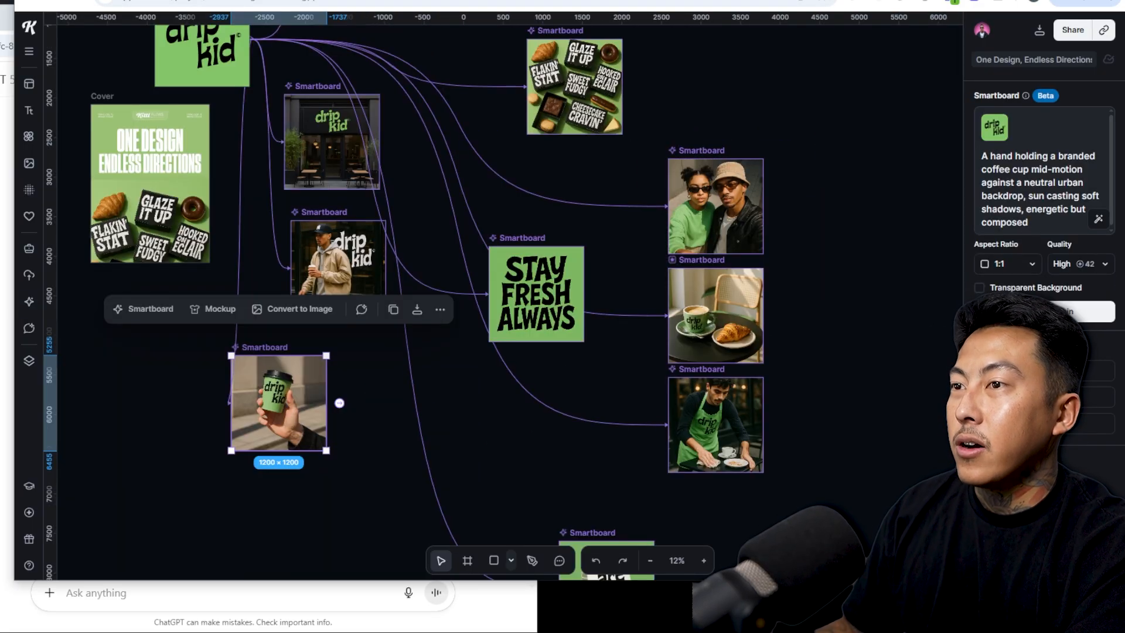
left_click(521, 237)
scroll(1054, 196, "down", 3)
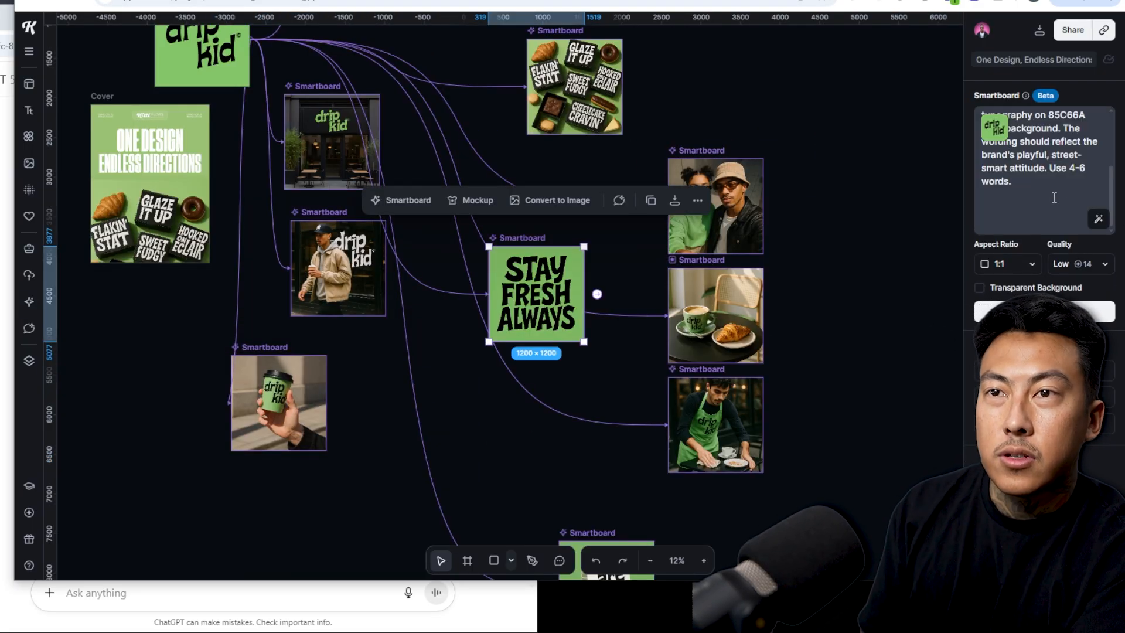
scroll(1055, 196, "up", 3)
scroll(1054, 197, "down", 2)
scroll(1055, 197, "down", 3)
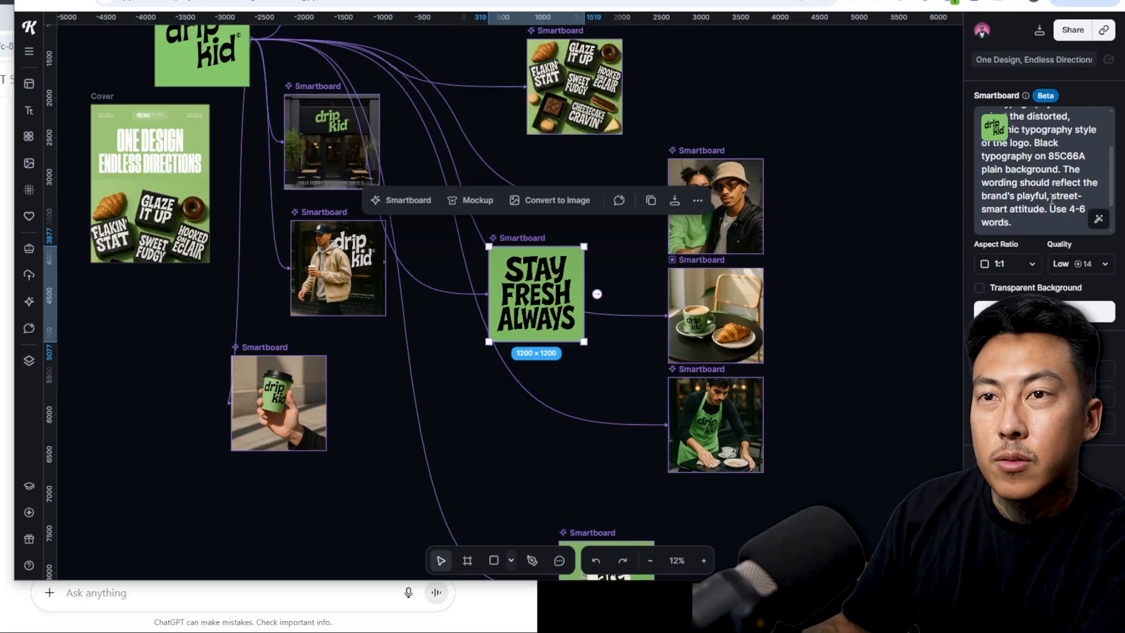
left_click(1030, 202)
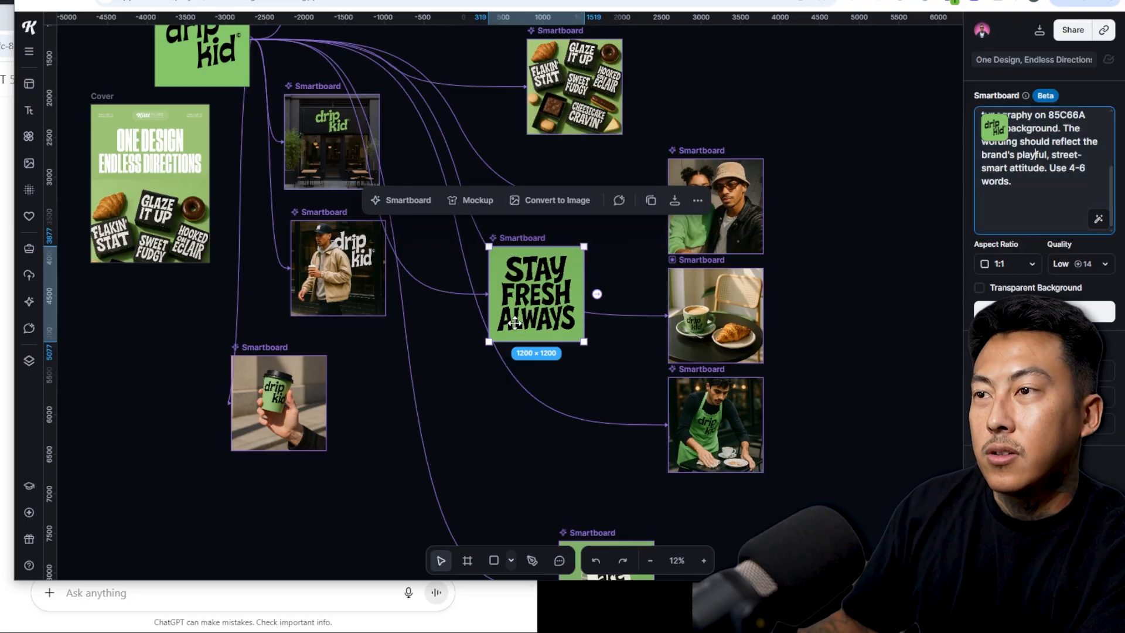
left_click(521, 350)
left_click(534, 246)
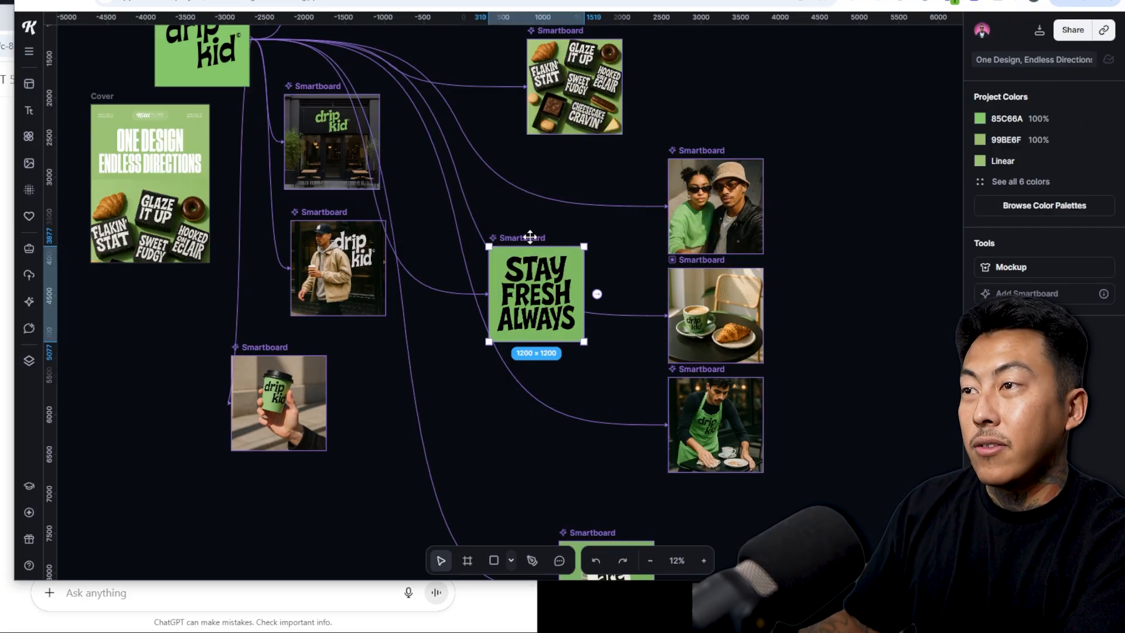
Move the STAY FRESH ALWAYS Smartboard to the far side of the canvas, past the pastry boxes, and deselect it.
left_click_drag(530, 240, 853, 37)
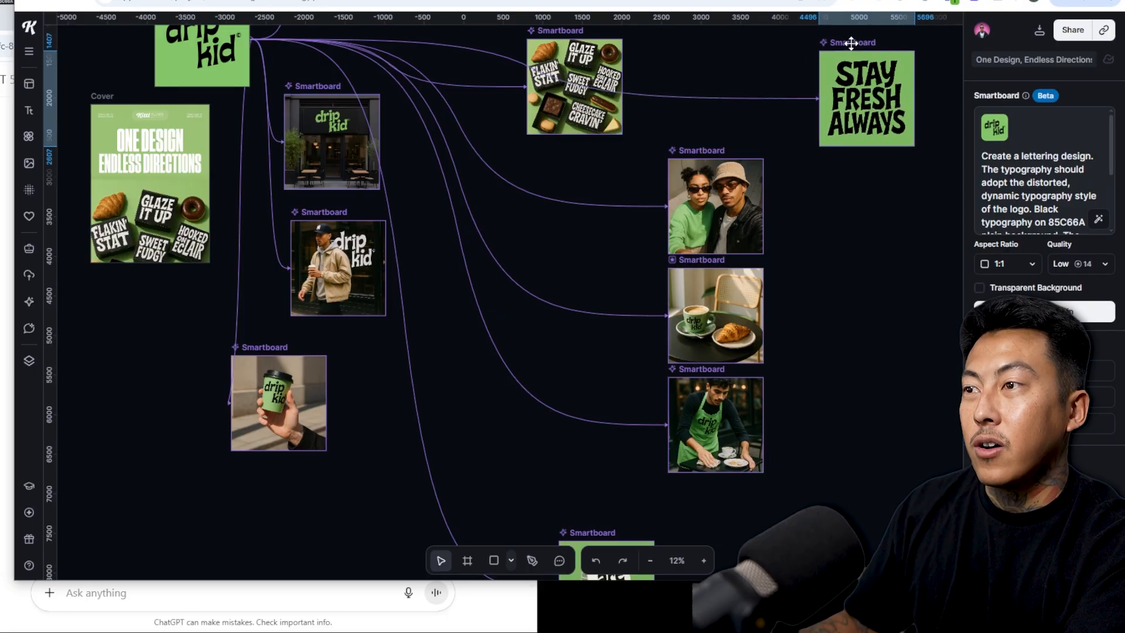
key("Escape")
left_click(277, 382)
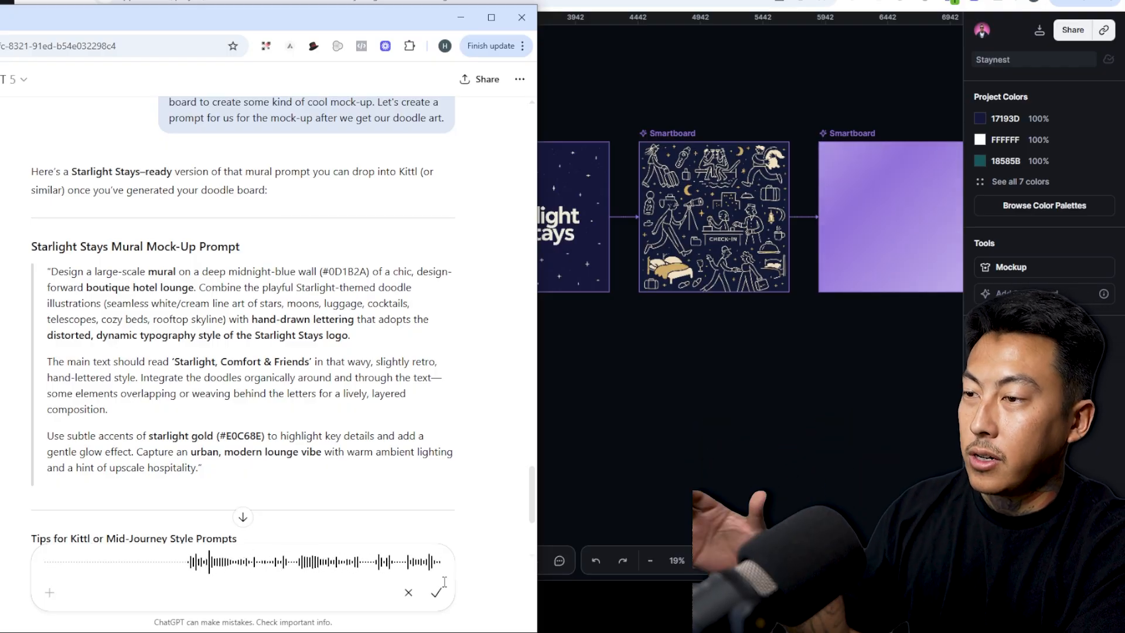
In Staynest, add a connected Smartboard branching from the starry navy Starlight Stays logo.
left_click(505, 134)
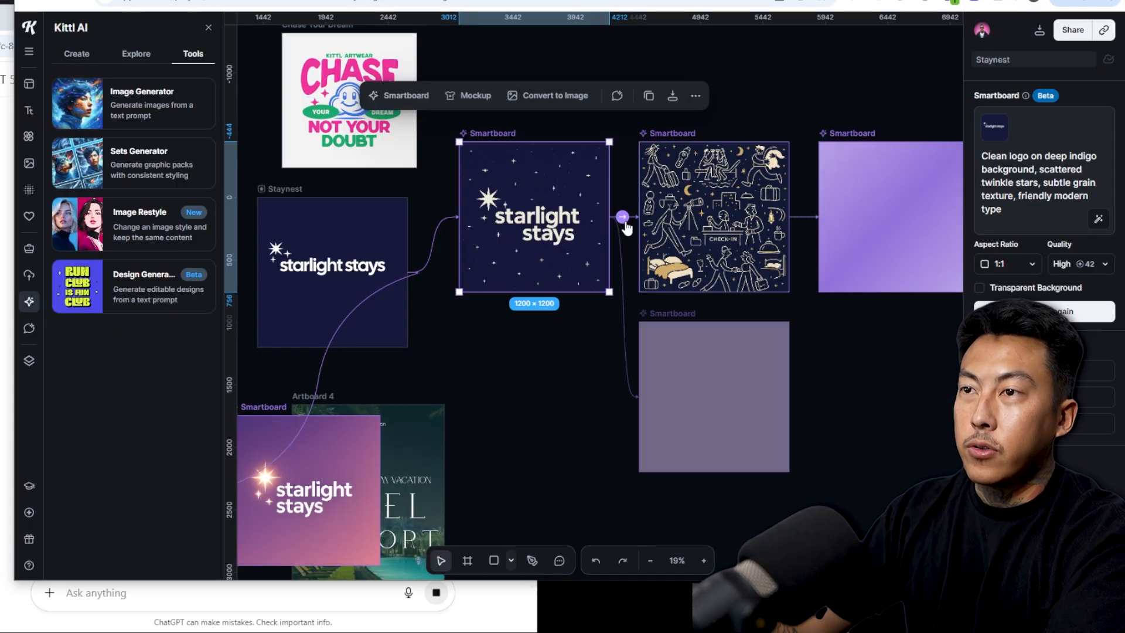
left_click(622, 218)
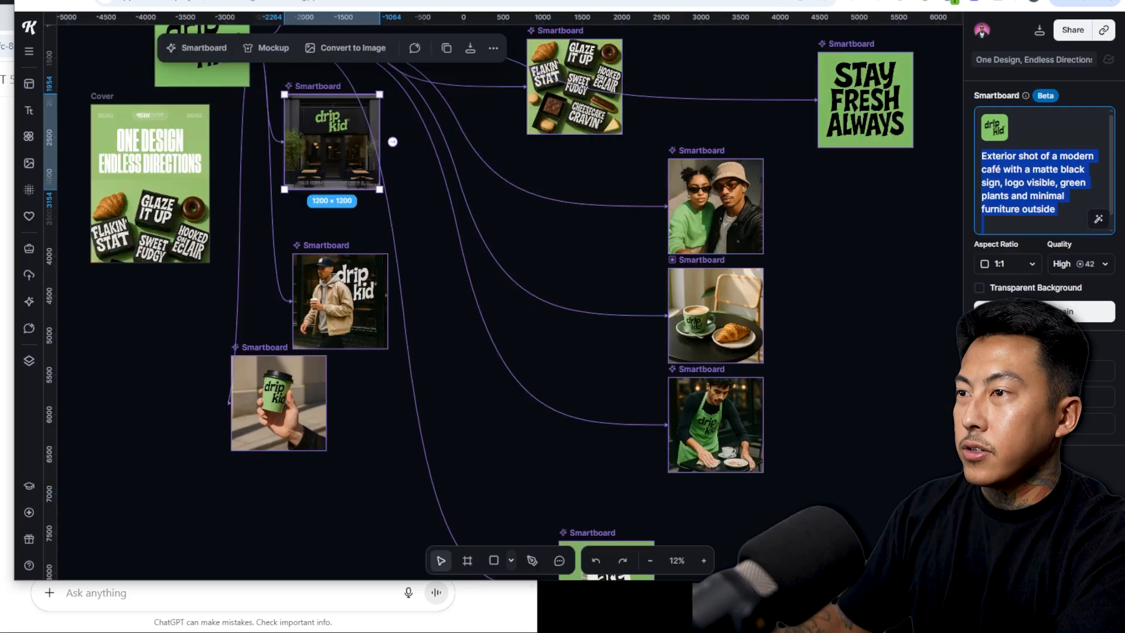
Bring the drip kid pastry-boxes Smartboard's prompt and a screenshot of its image into a ChatGPT message.
left_click(423, 360)
scroll(542, 322, "up", 3)
left_click(553, 156)
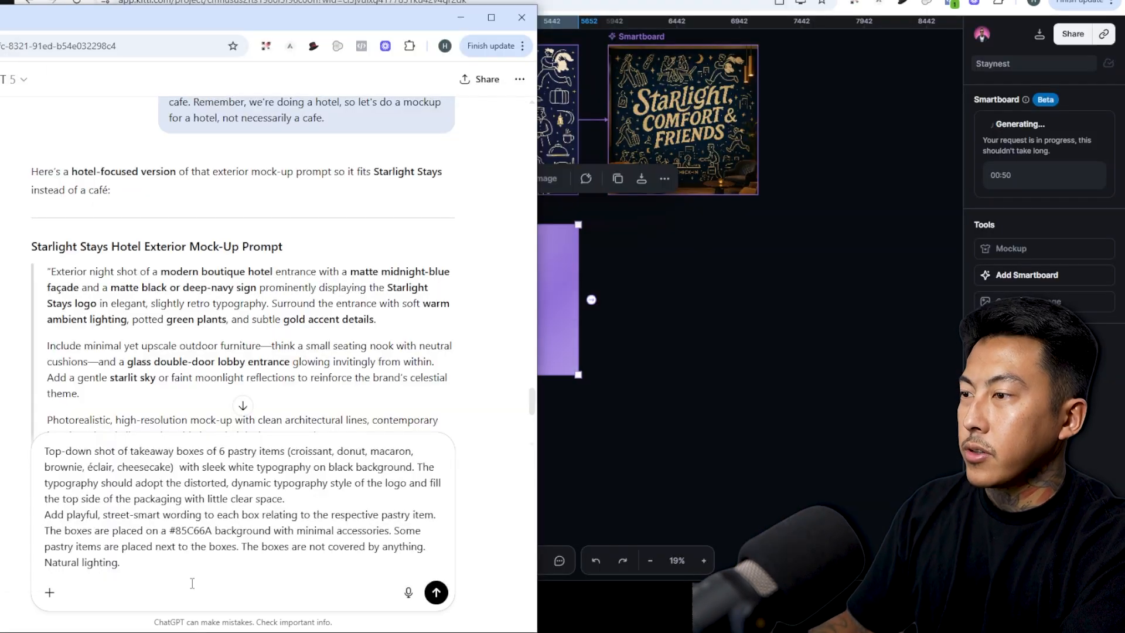
key("ctrl+v")
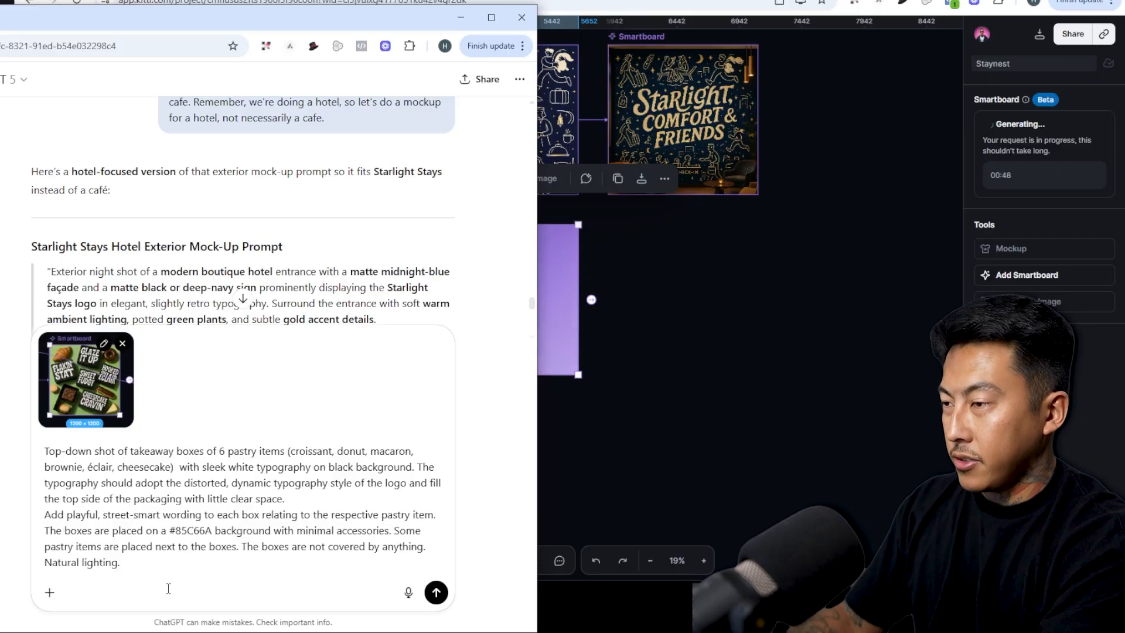
Add a --- separator below the pastry prompt and dictate a request to adapt the idea with playful hotel slogans.
key("shift+Return")
key("shift+Return")
type("---")
key("shift+Return")
key("shift+Return")
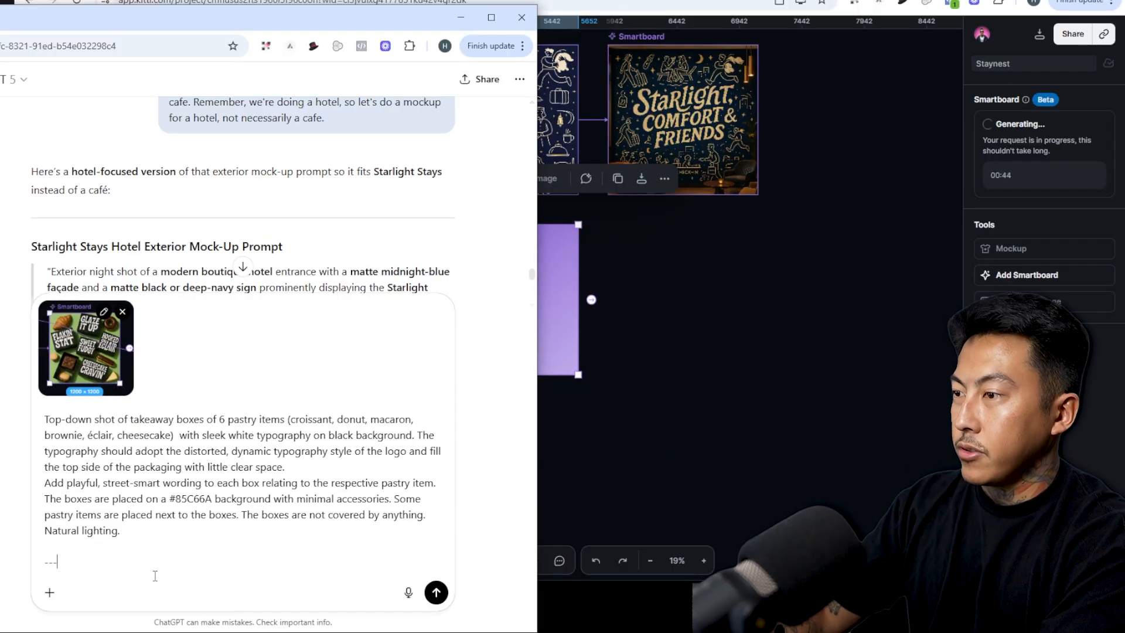
left_click(409, 592)
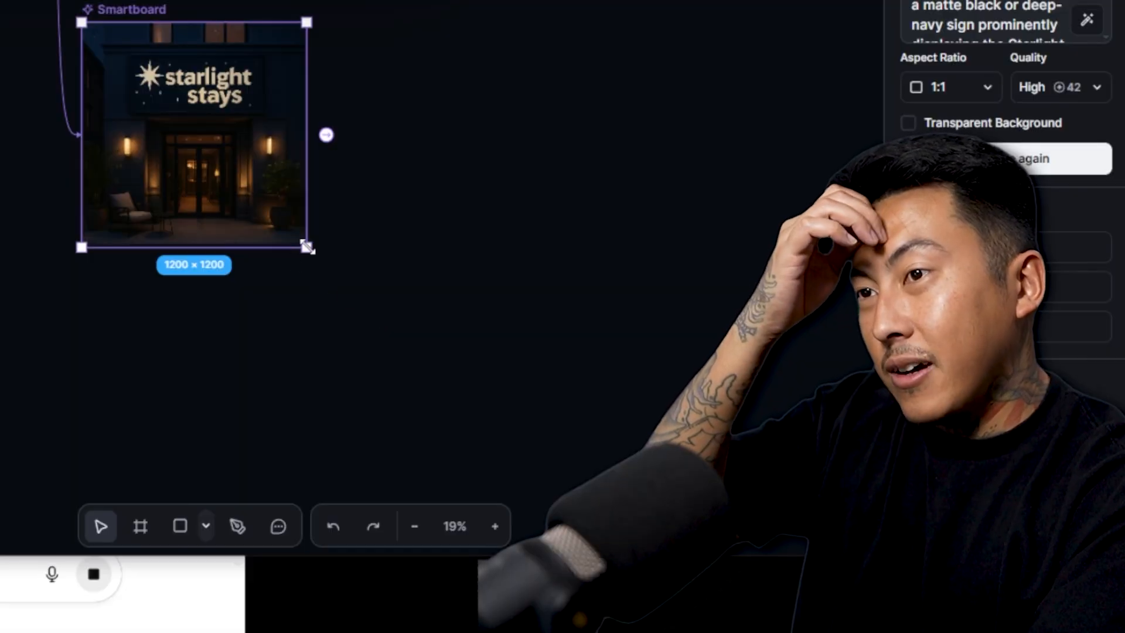
Enlarge the Starlight Stays hotel exterior Smartboard to about 2,000 px square, shift it slightly, and deselect it.
left_click_drag(307, 247, 577, 515)
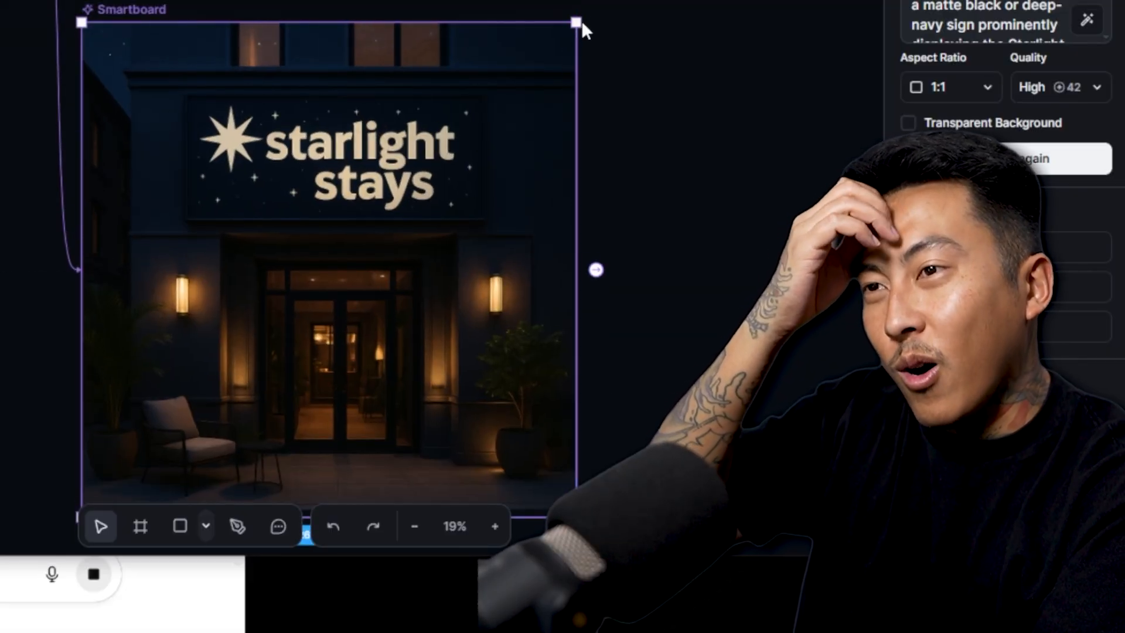
left_click_drag(577, 23, 460, 139)
left_click_drag(514, 333, 512, 327)
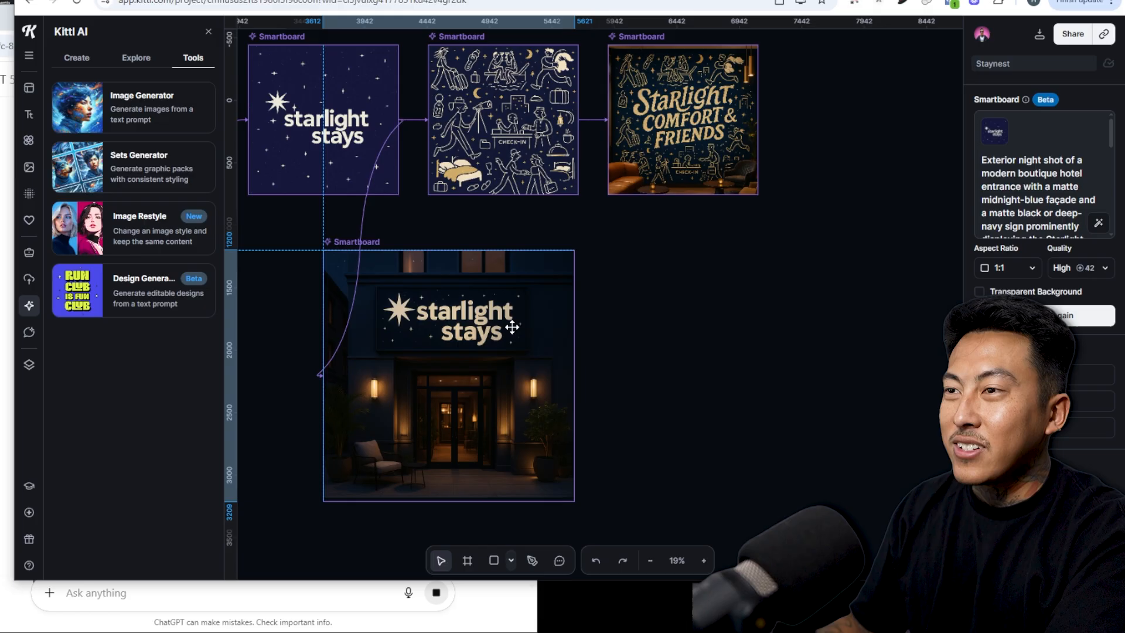
left_click(615, 356)
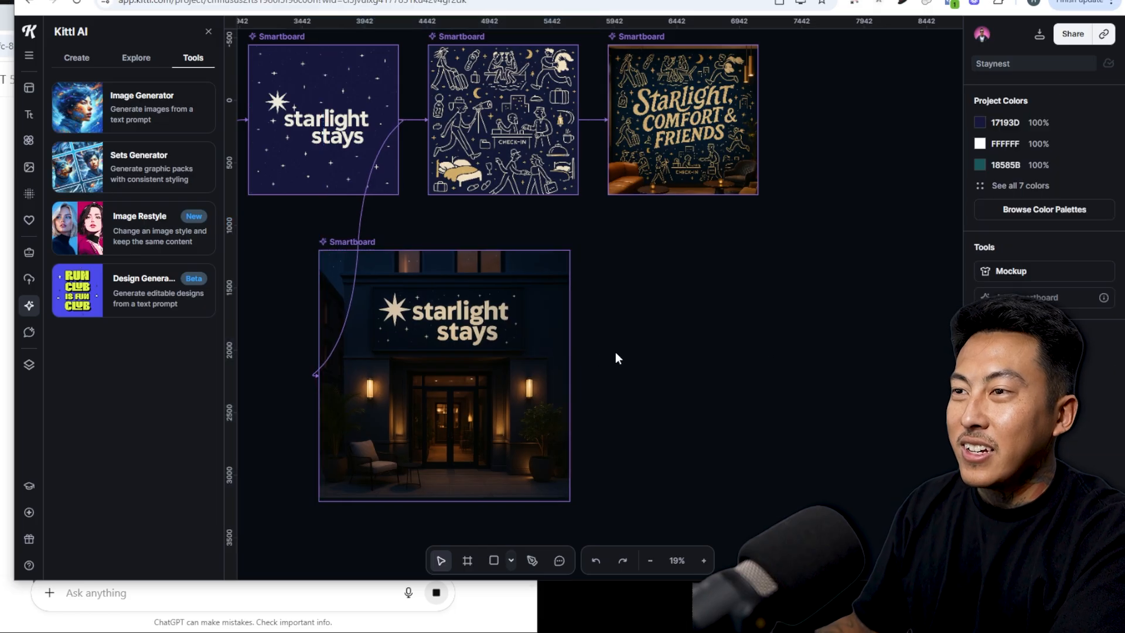
Examine the hotel exterior mock-up up close, and read the prompt of the Starlight, Comfort & Friends mural Smartboard.
scroll(412, 341, "up", 10)
scroll(494, 334, "down", 5)
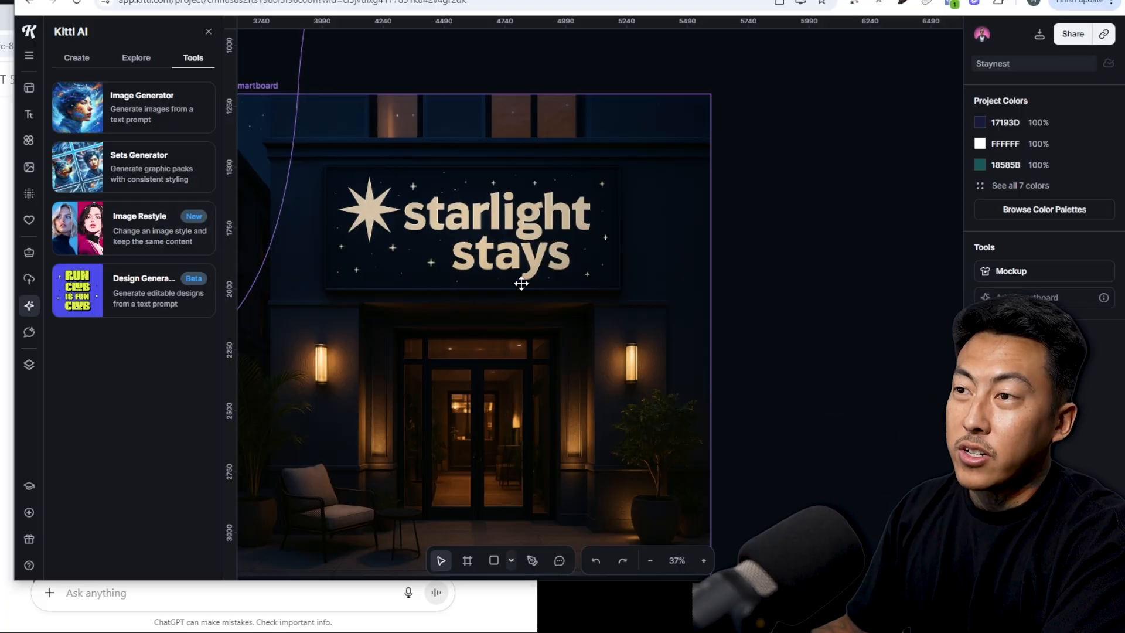
scroll(522, 284, "down", 5)
left_click_drag(733, 238, 680, 409)
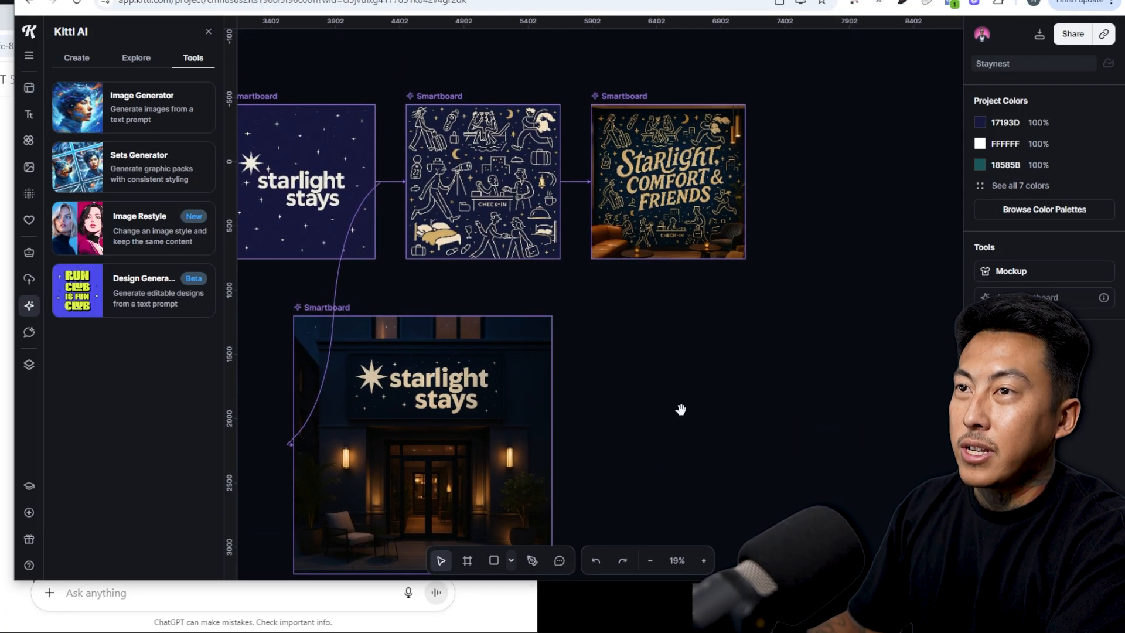
left_click(671, 184)
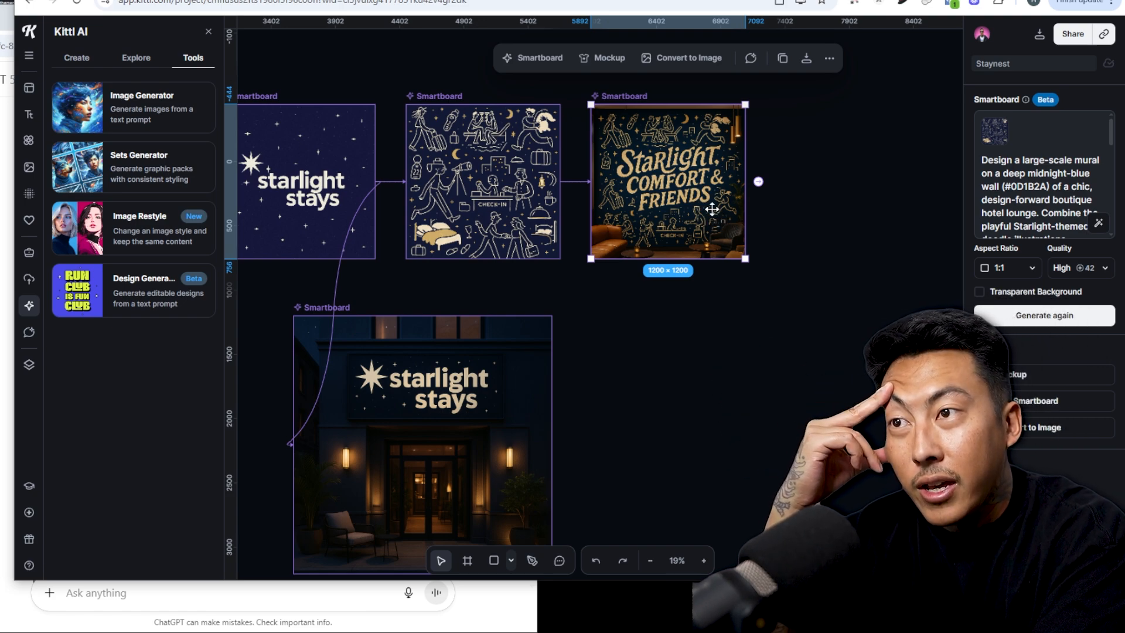
scroll(1016, 211, "down", 5)
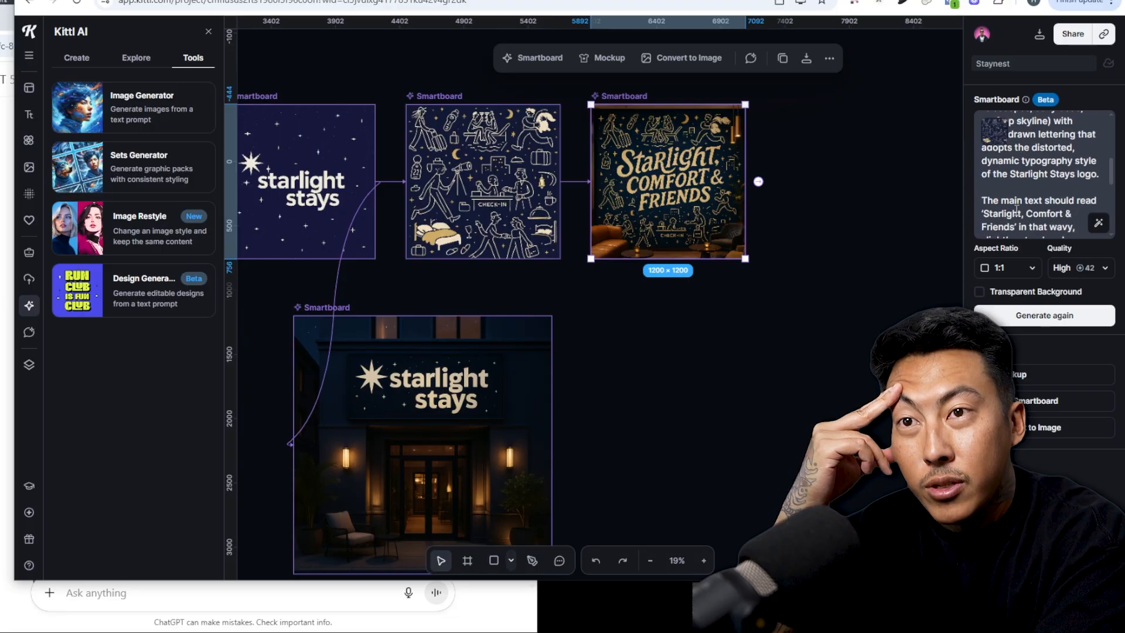
left_click(1042, 223)
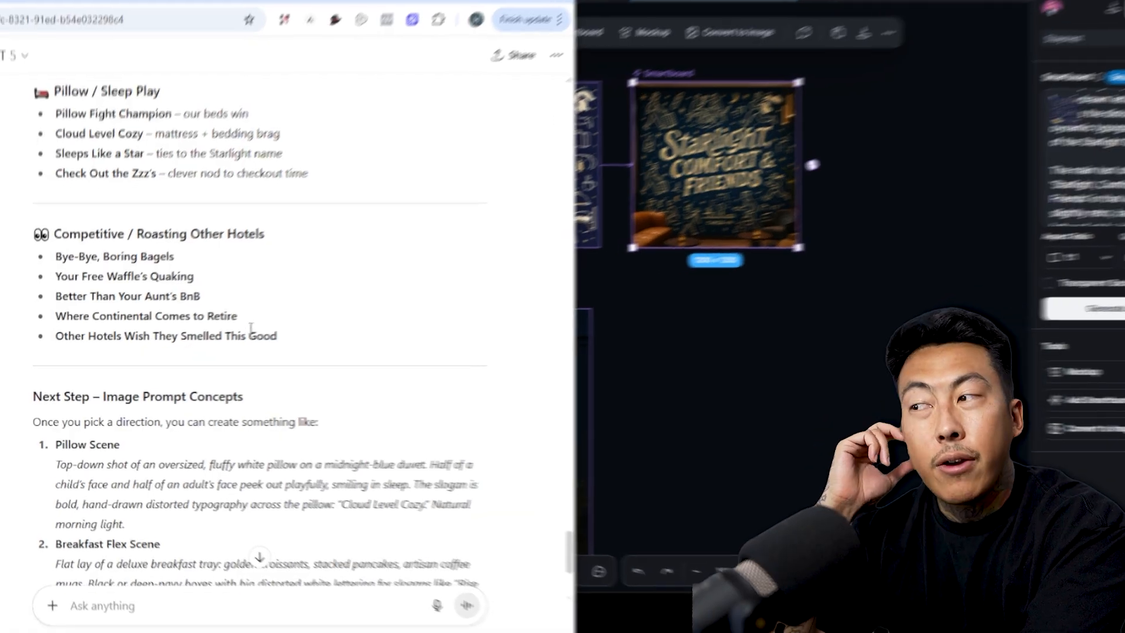
Review ChatGPT's hotel slogan ideas, from Breakfast-Flex and Pillow / Sleep Play to Competitive / Roasting Other Hotels.
scroll(233, 288, "up", 4)
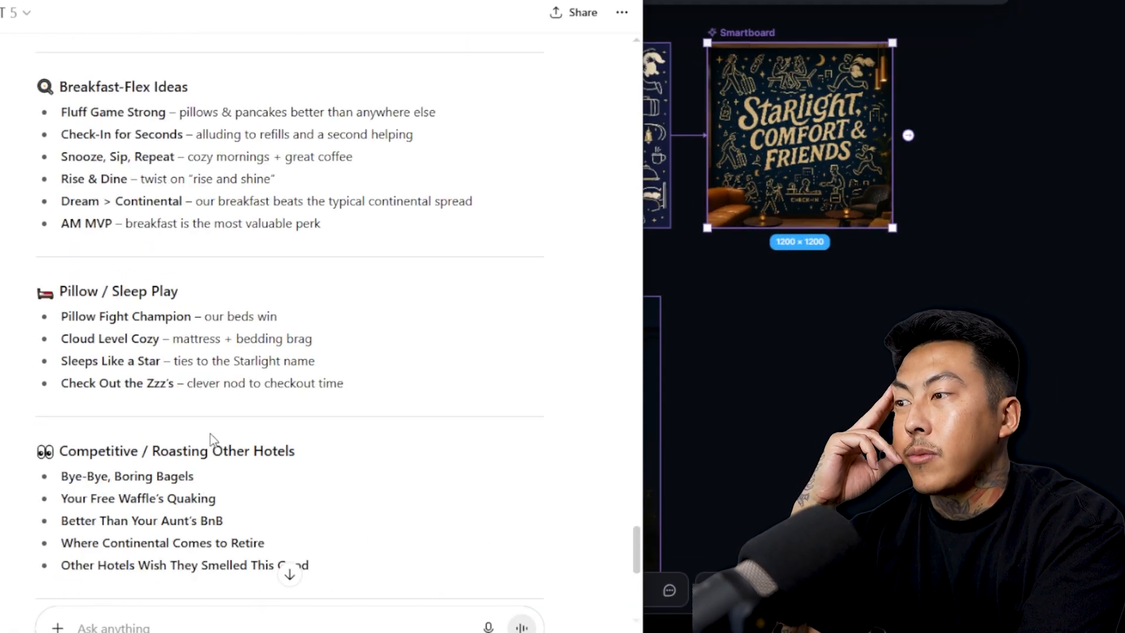
left_click_drag(86, 467, 364, 498)
left_click(205, 490)
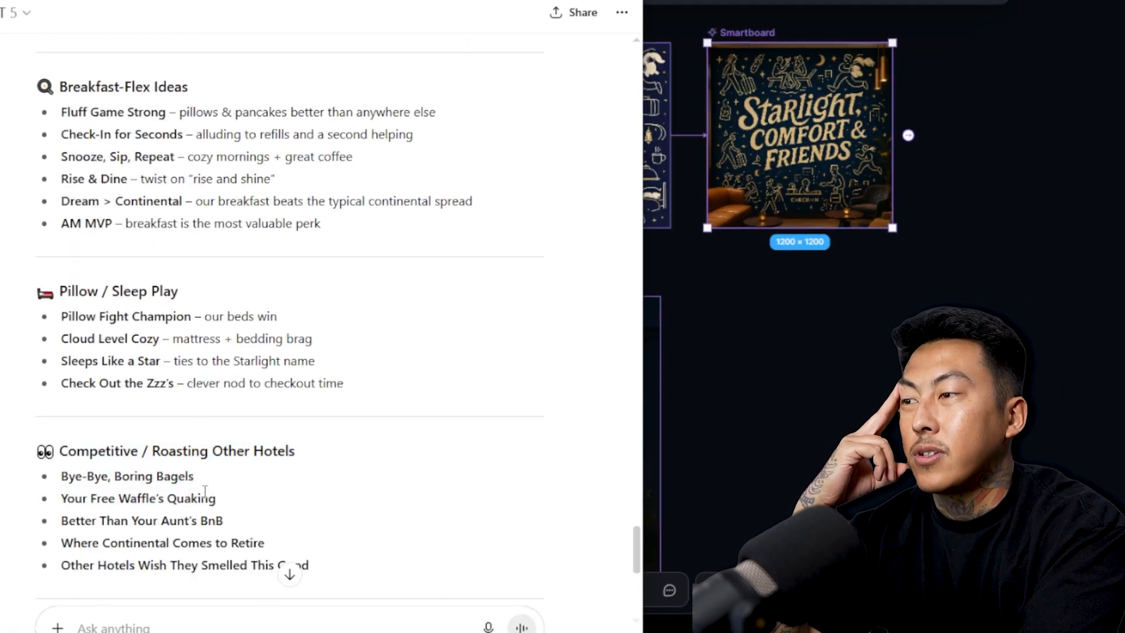
left_click_drag(116, 497, 246, 501)
left_click(332, 514)
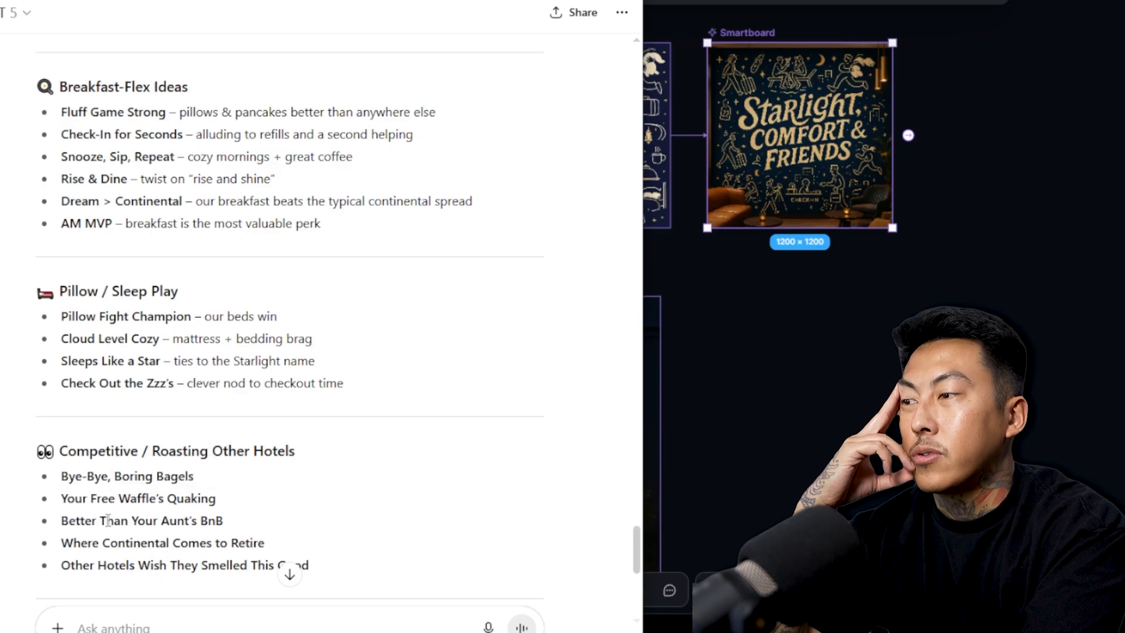
Read the competitive hotel-roast slogans and the Hilton and Hampton lines under Breakfast & Coffee Jabs in ChatGPT's replies.
left_click_drag(116, 499, 262, 504)
left_click(331, 527)
left_click_drag(94, 520, 261, 527)
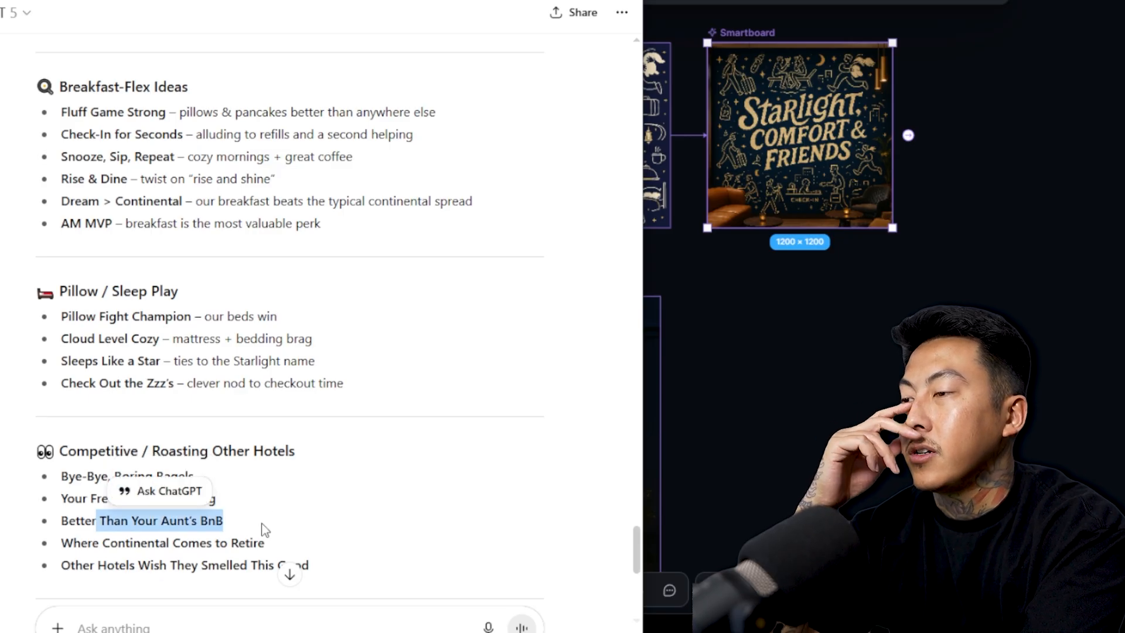
left_click(261, 527)
scroll(108, 233, "down", 15)
left_click_drag(61, 228, 293, 238)
left_click(293, 239)
left_click_drag(77, 251, 350, 262)
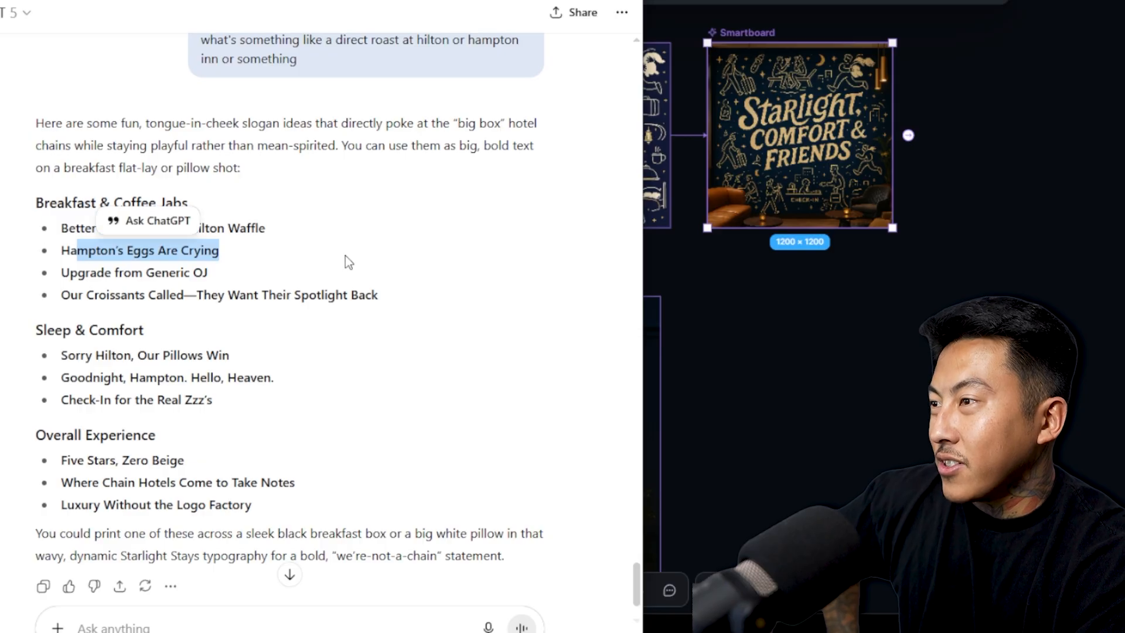
left_click(346, 260)
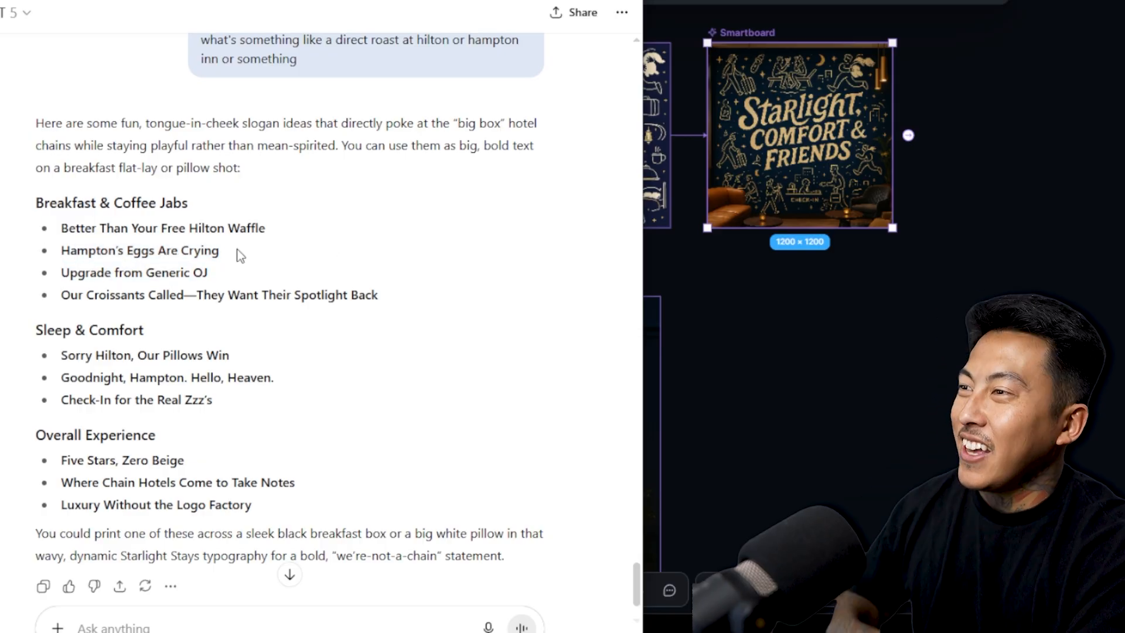
left_click_drag(238, 251, 294, 258)
left_click(274, 284)
left_click(304, 263)
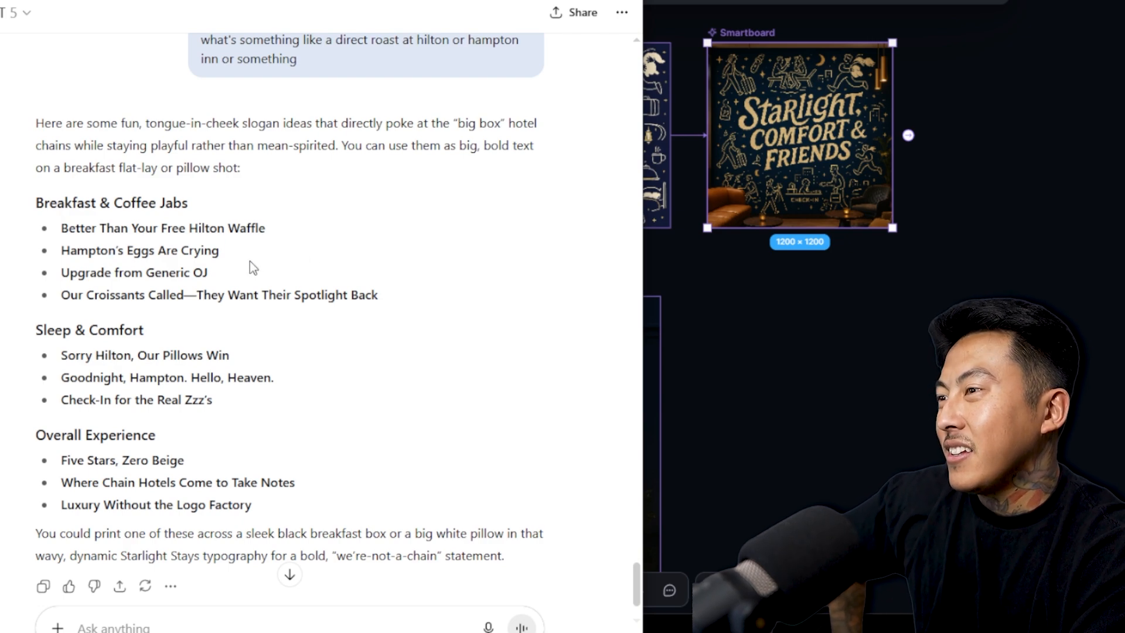
left_click_drag(250, 262, 101, 252)
left_click(407, 320)
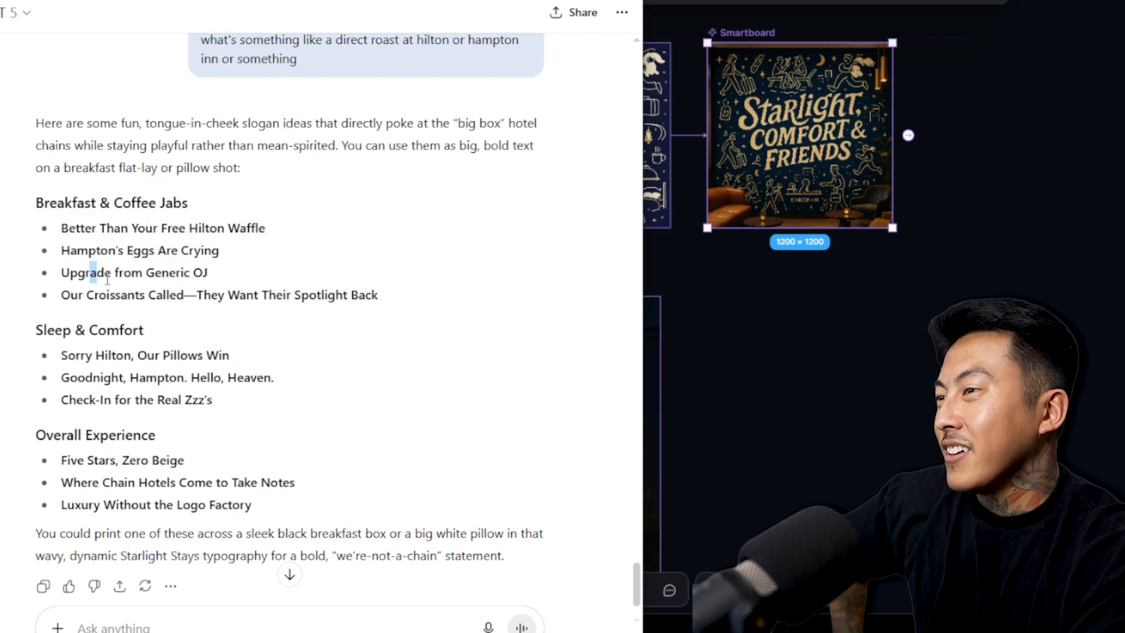
left_click_drag(154, 295, 391, 300)
left_click_drag(390, 301, 224, 299)
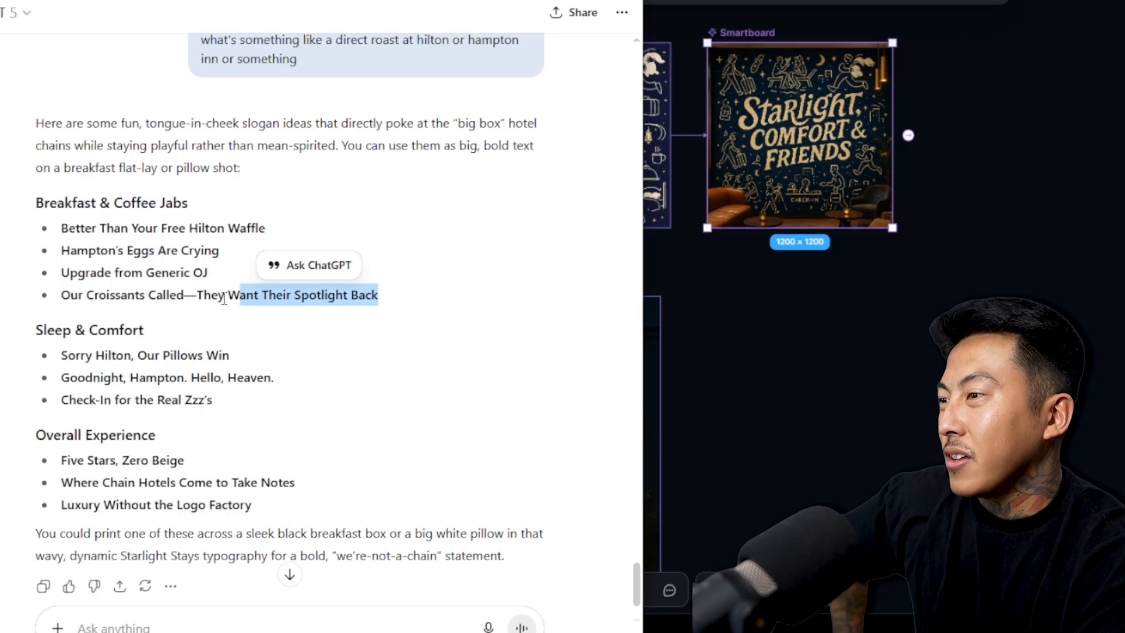
Read the Sleep & Comfort and Overall Experience slogans, and look back over the Breakfast-Flex ideas.
left_click_drag(94, 355, 270, 359)
left_click(270, 359)
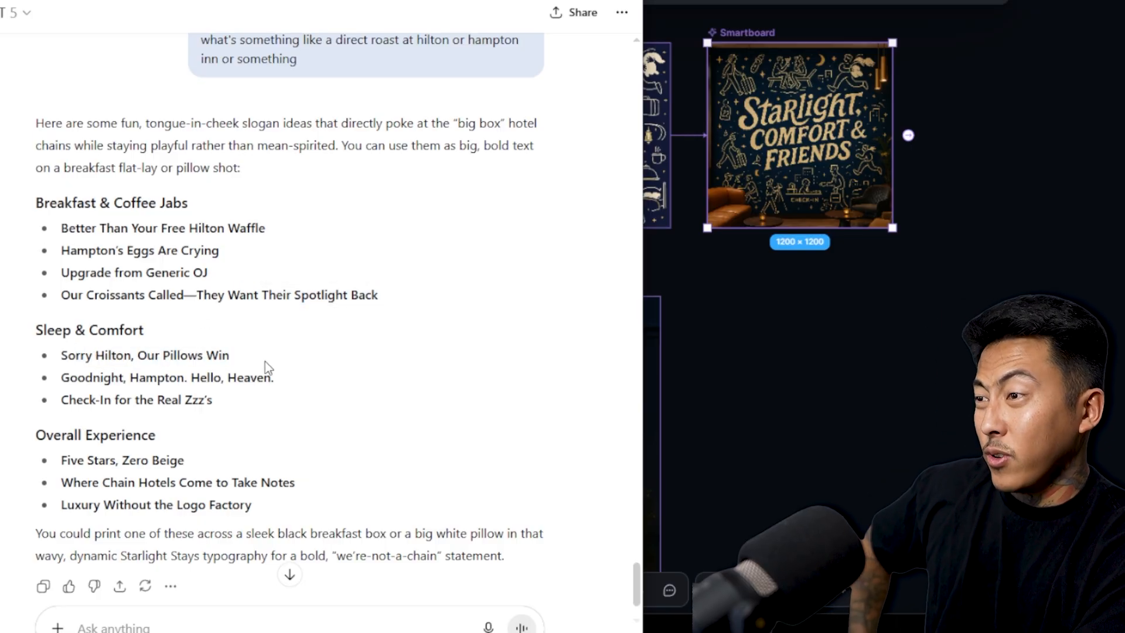
left_click_drag(130, 377, 281, 381)
left_click(237, 426)
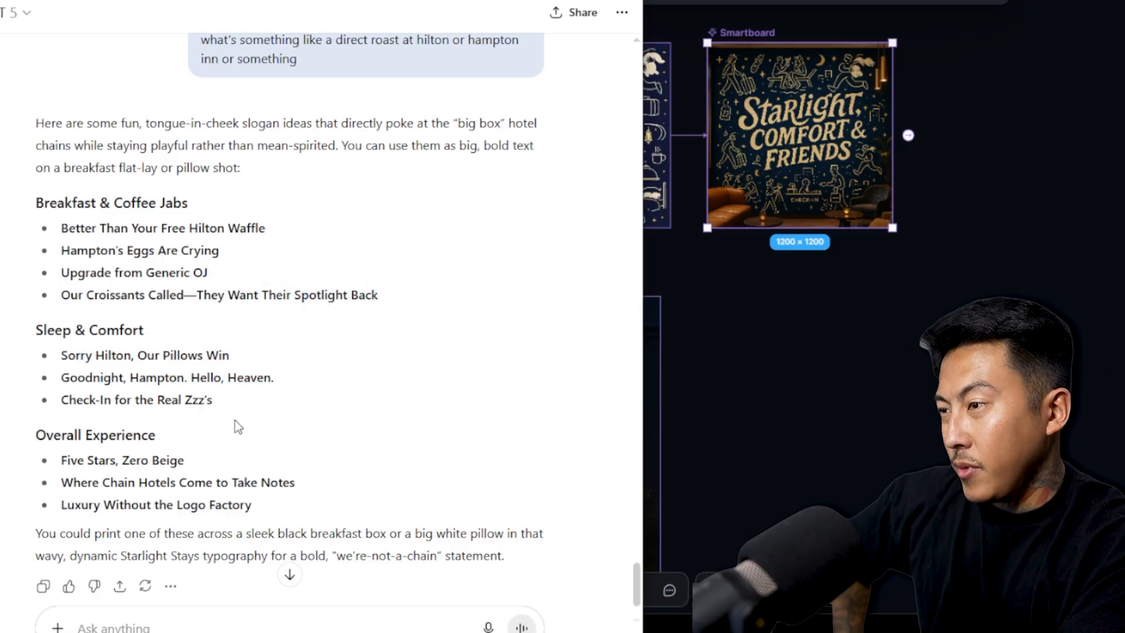
scroll(237, 426, "up", 6)
scroll(237, 426, "down", 7)
left_click_drag(110, 402, 334, 417)
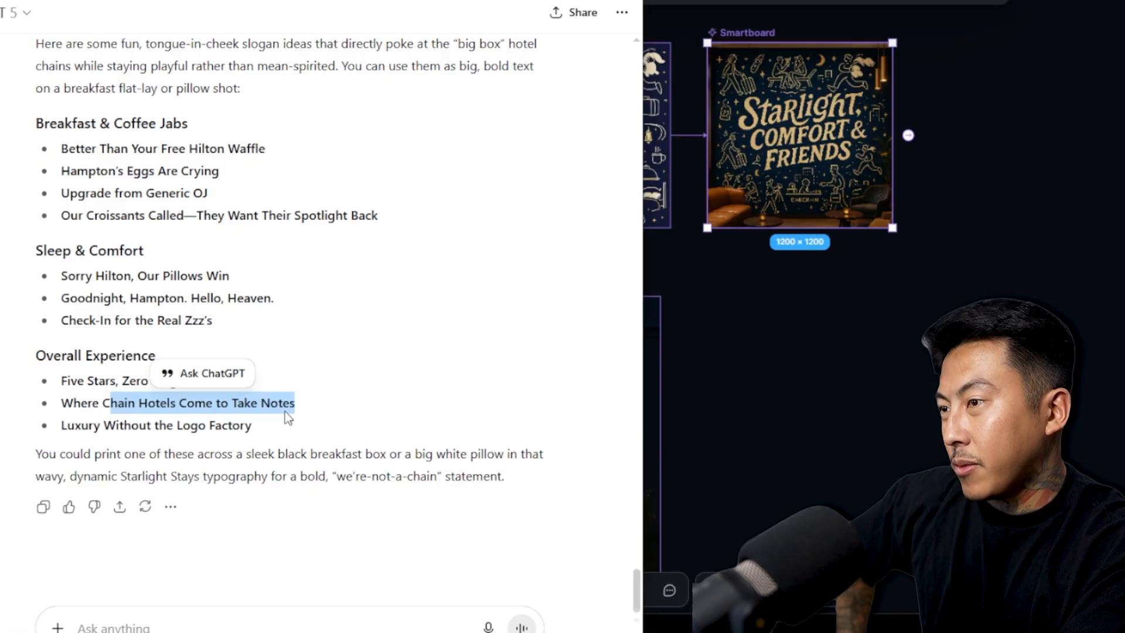
left_click(258, 402)
scroll(262, 442, "down", 10)
scroll(243, 409, "up", 5)
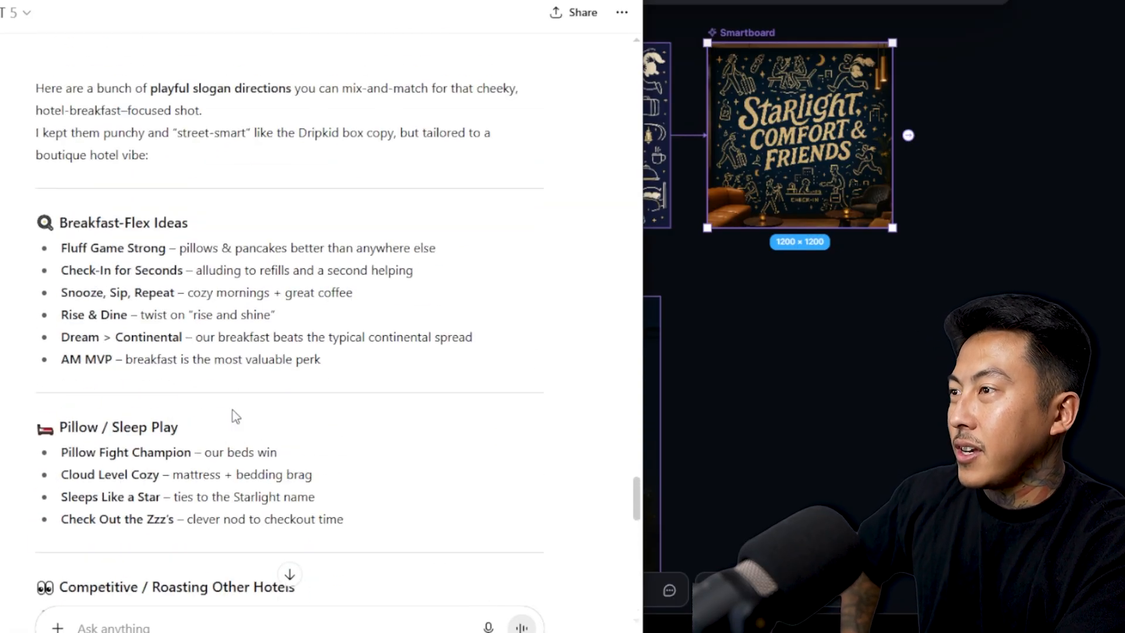
scroll(235, 416, "up", 1)
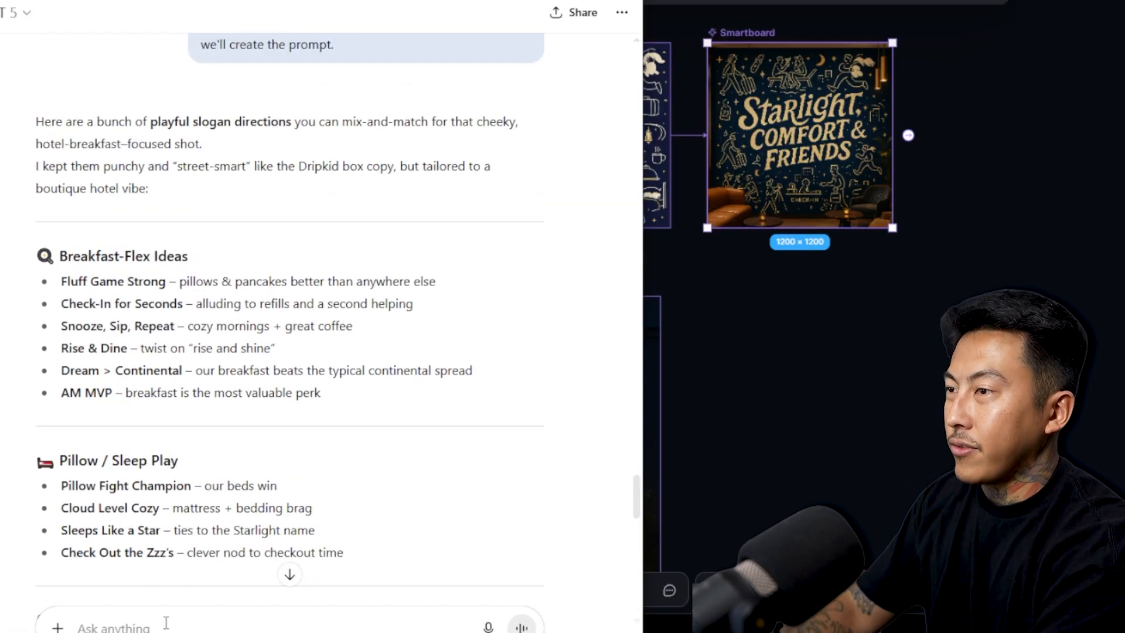
Copy ChatGPT's steak-and-eggs breakfast mock-up prompt, switch to Kittl, and move the drip kid pastry Smartboard aside.
scroll(175, 288, "down", 10)
double_click(69, 465)
left_click(503, 542, "shift")
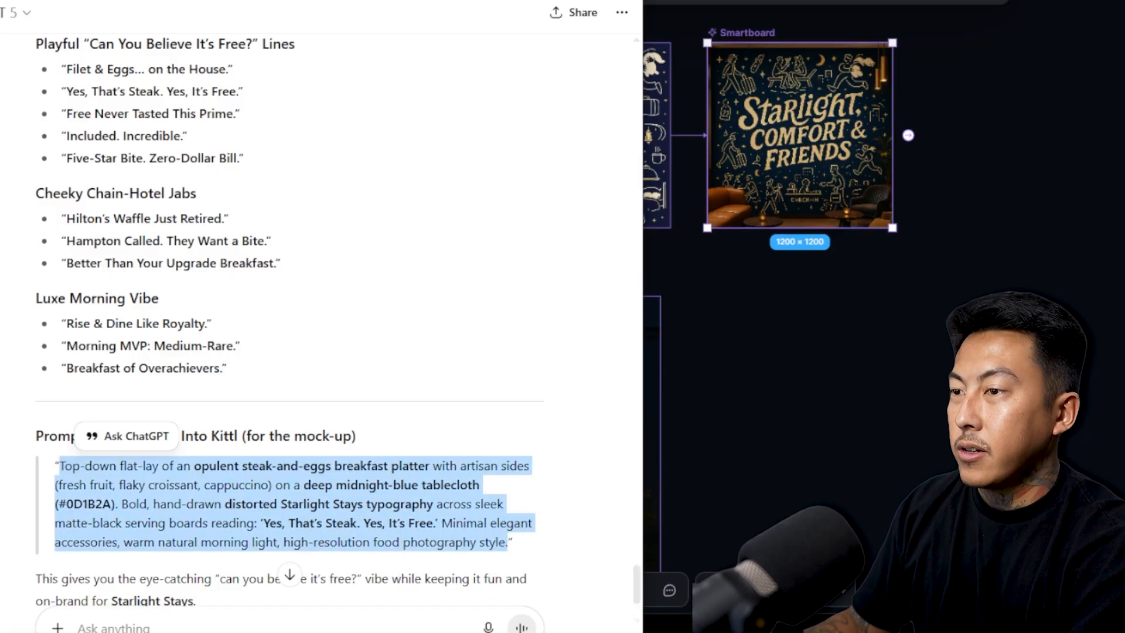
key("alt+Tab")
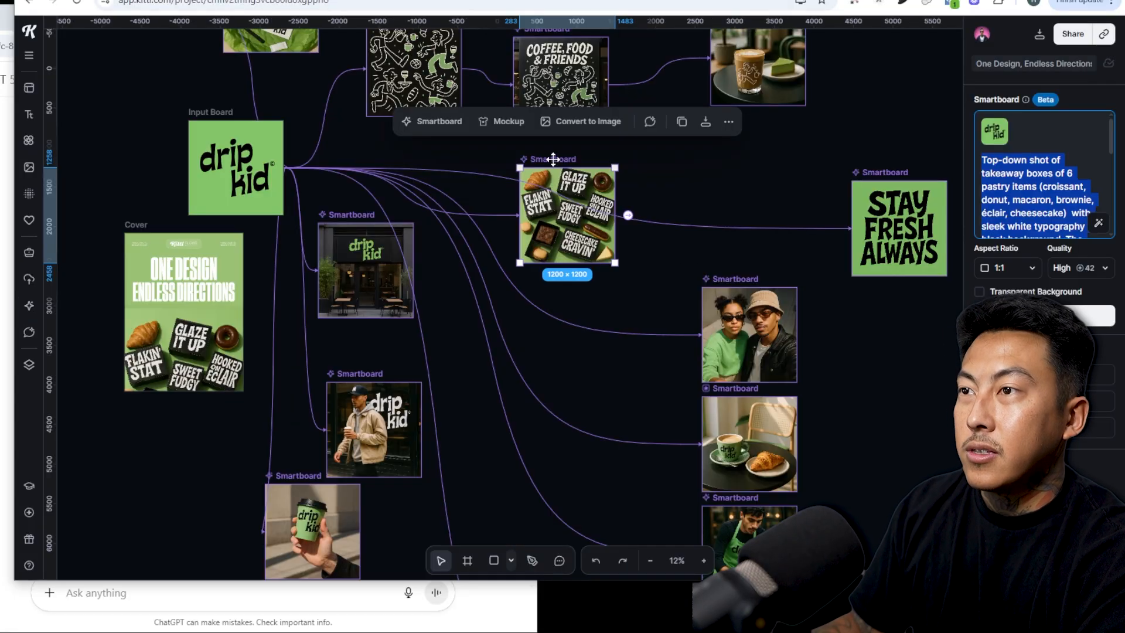
left_click_drag(553, 159, 744, 154)
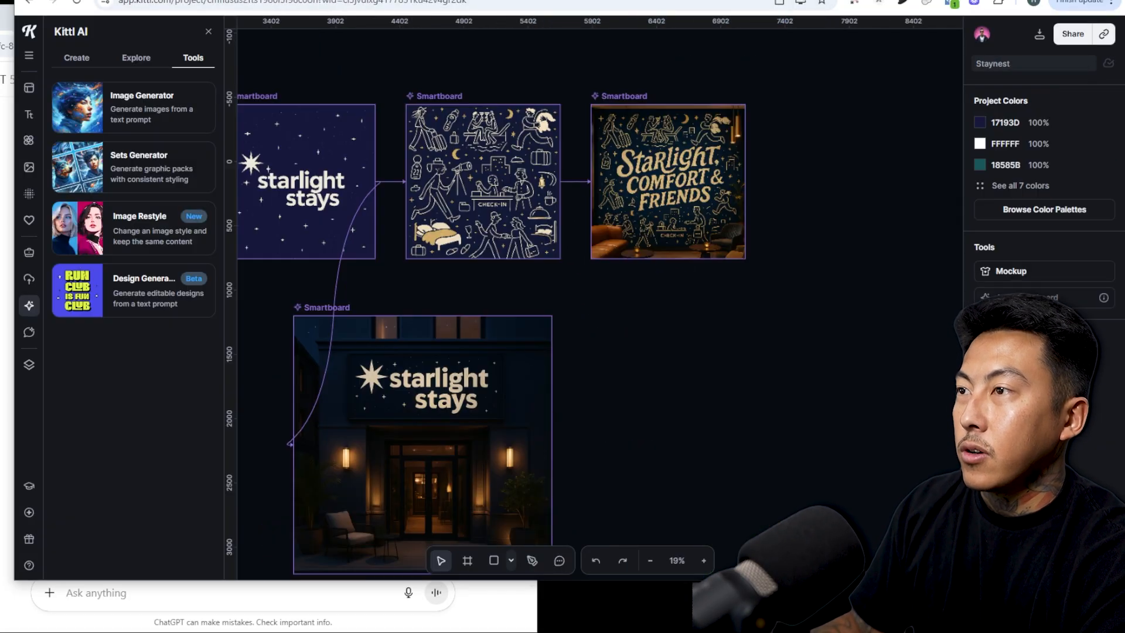
Branch a new Smartboard from the starry Starlight Stays logo board, below the hotel exterior, and generate it from the steak-and-eggs prompt.
left_click(261, 94)
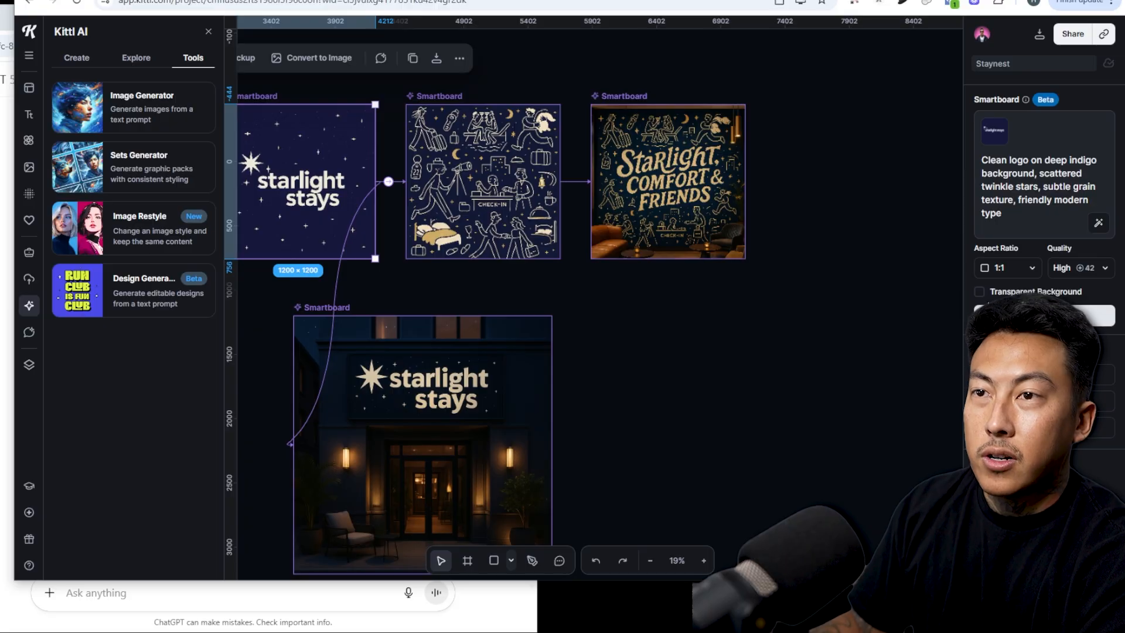
left_click(388, 182)
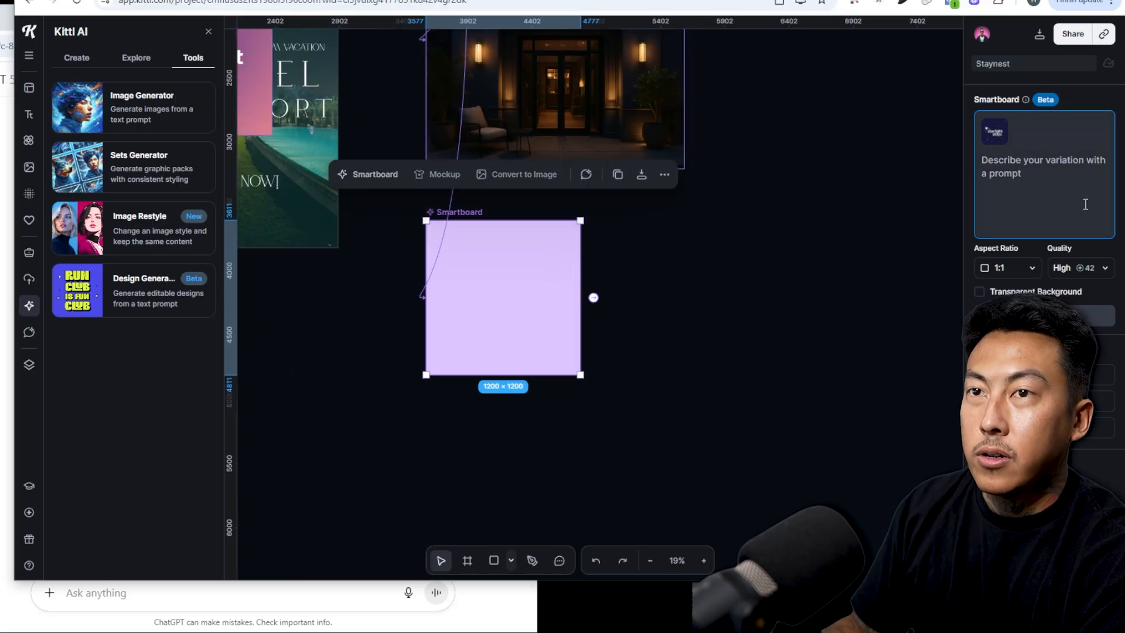
scroll(652, 296, "down", 4)
left_click(508, 196)
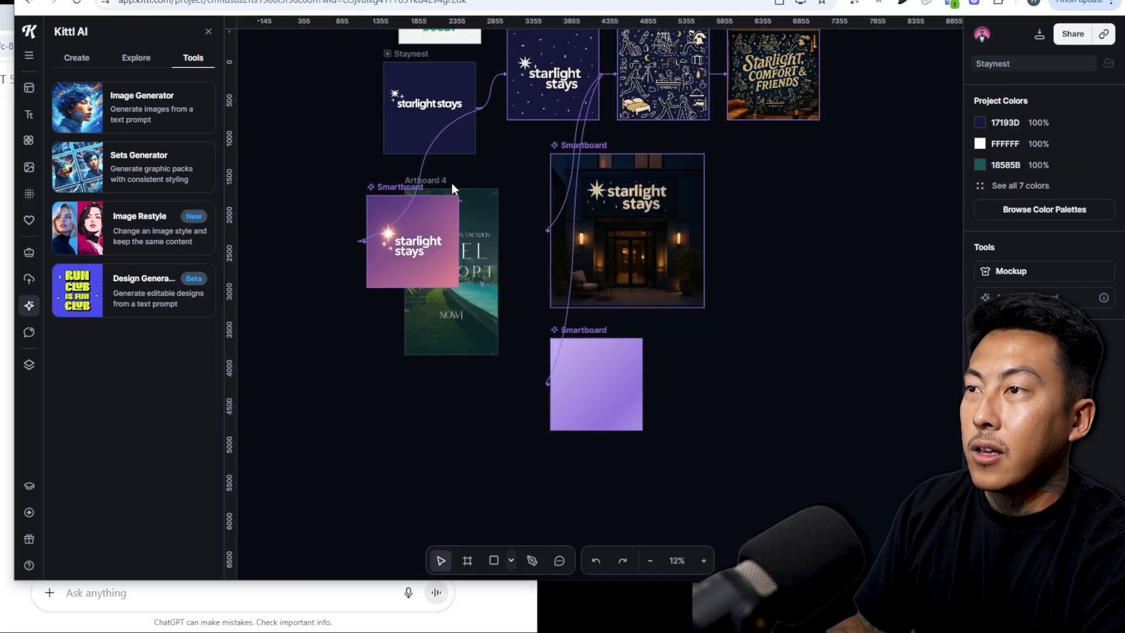
Move the Hotel & Resort poster artboard out from behind the pink logo Smartboard and delete it.
left_click_drag(451, 183, 405, 320)
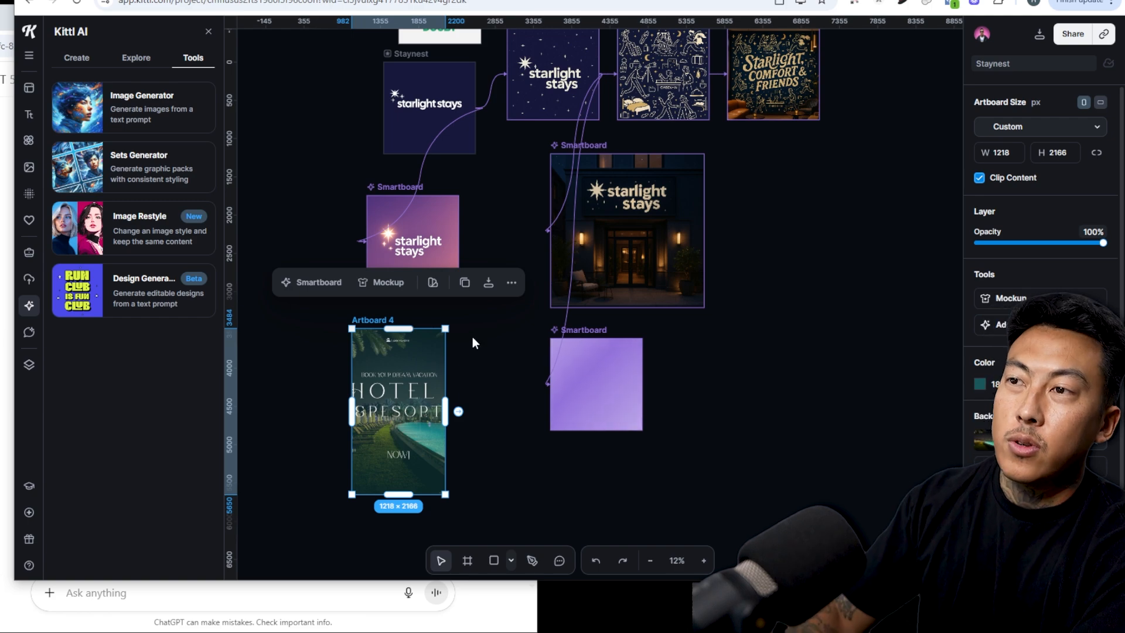
key("Delete")
In the drip kid project, reposition the pastry box Smartboard nearer the logo board and enlarge it to about 2,000 px square.
left_click(562, 2)
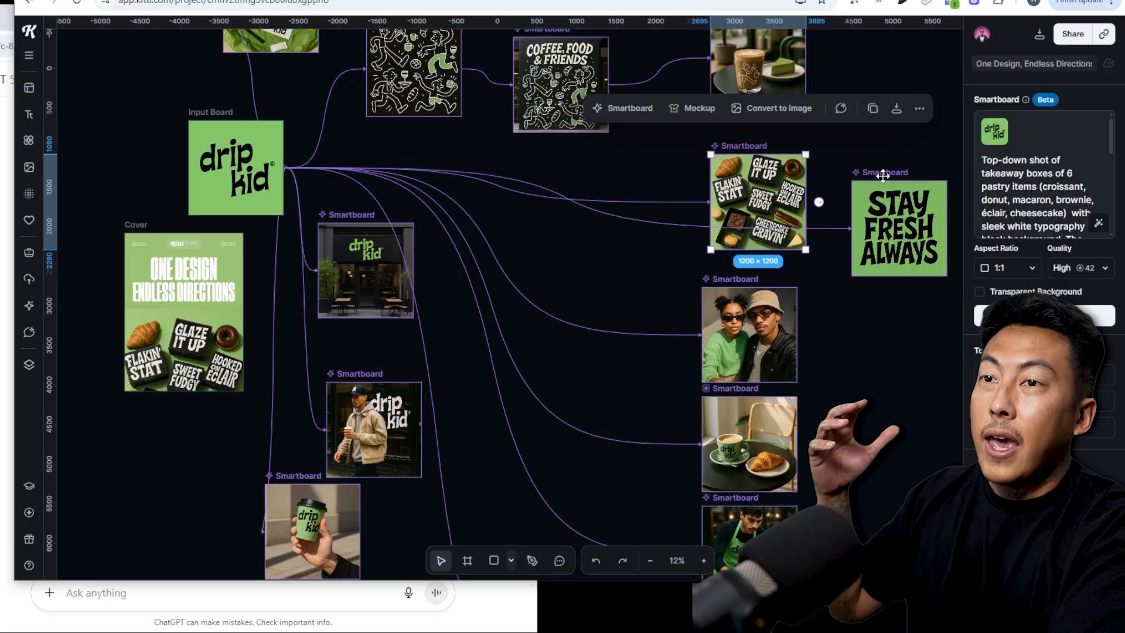
left_click_drag(731, 145, 582, 209)
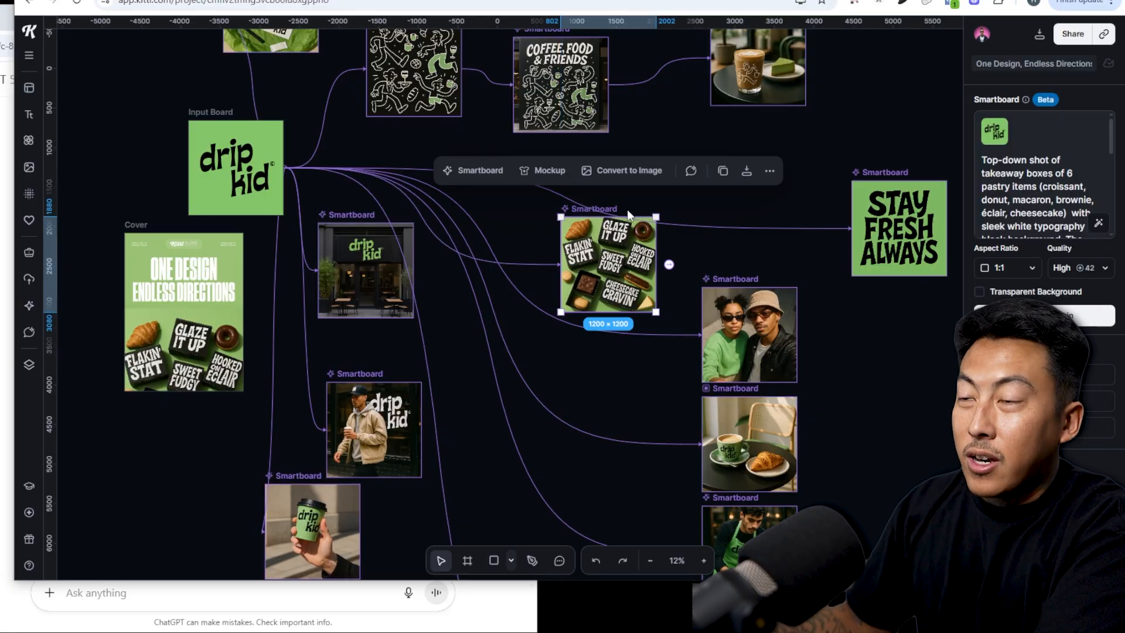
left_click_drag(563, 215, 687, 204)
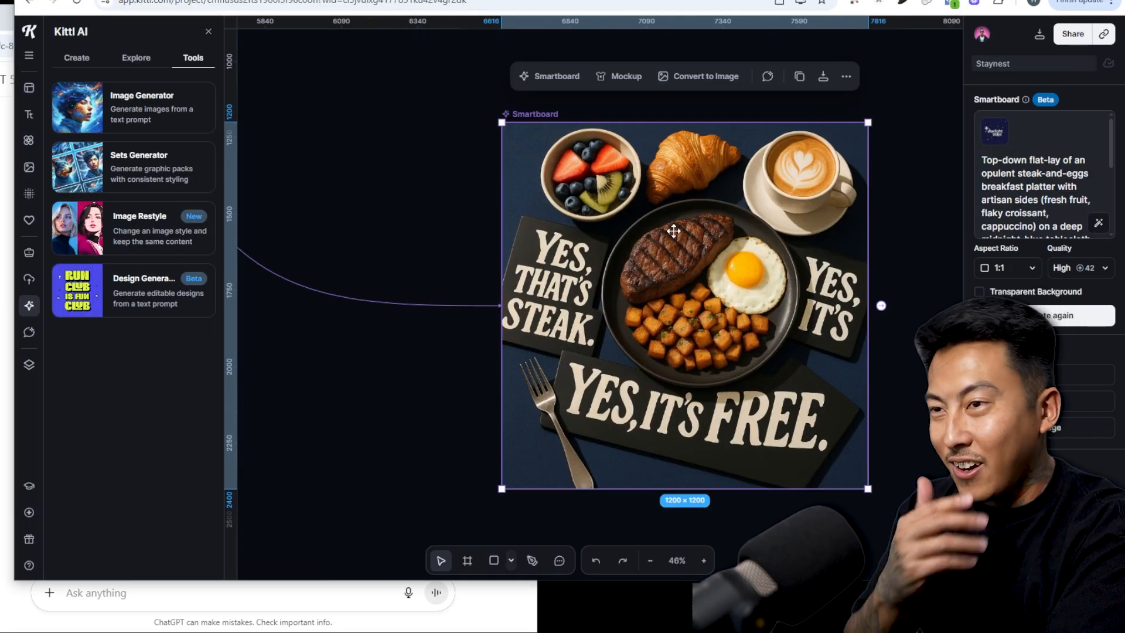
Shift the steak-and-eggs Smartboard down about 230 px and read its prompt through to the slogan and lighting details.
scroll(570, 191, "down", 5)
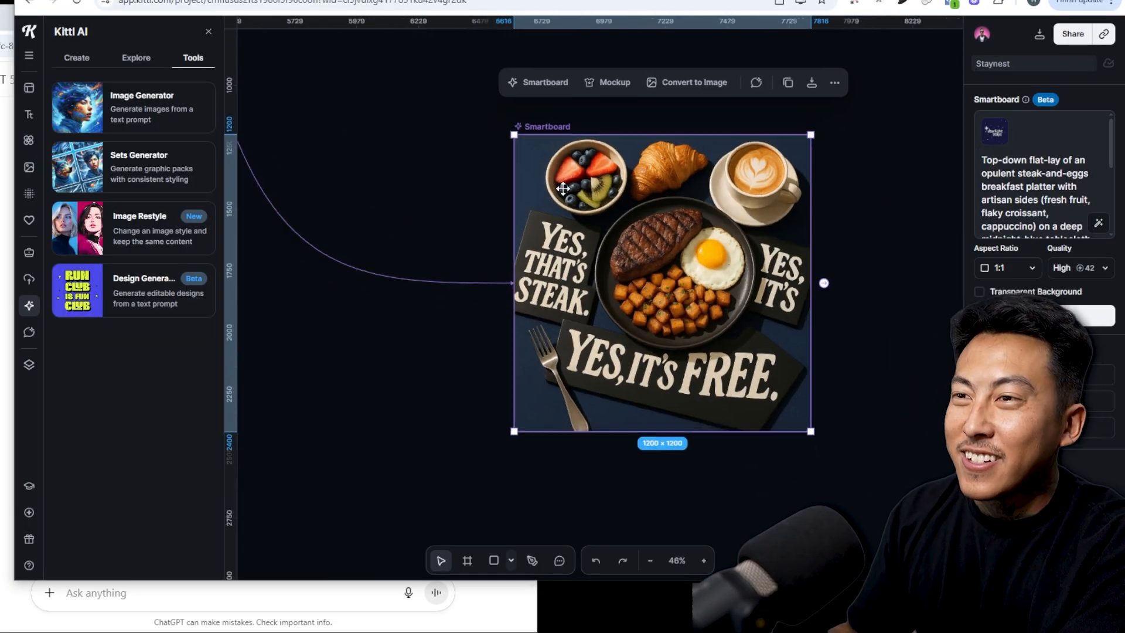
scroll(648, 264, "up", 6)
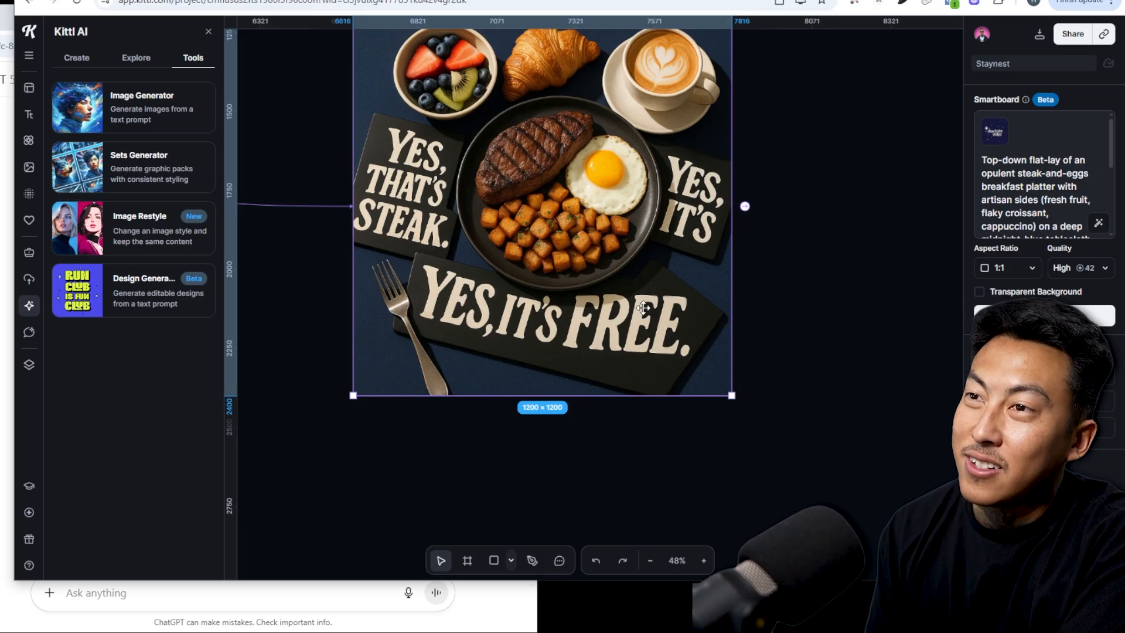
left_click_drag(686, 194, 693, 265)
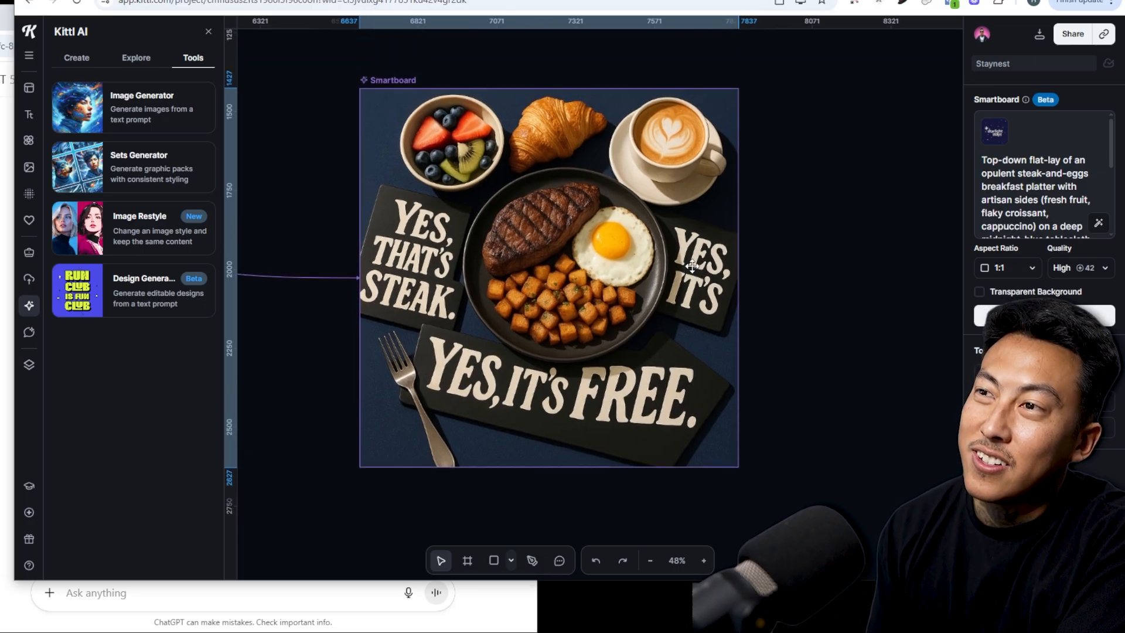
scroll(1045, 171, "down", 3)
scroll(501, 286, "down", 2)
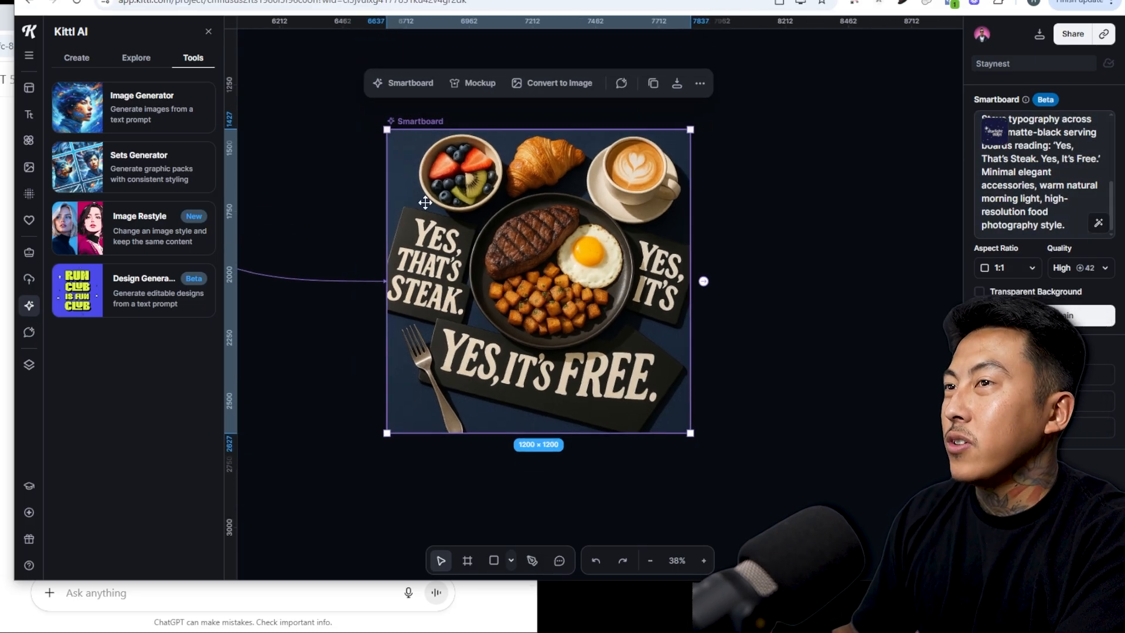
Convert the steak-and-eggs Smartboard to a separate image placed beside it.
left_click(699, 83)
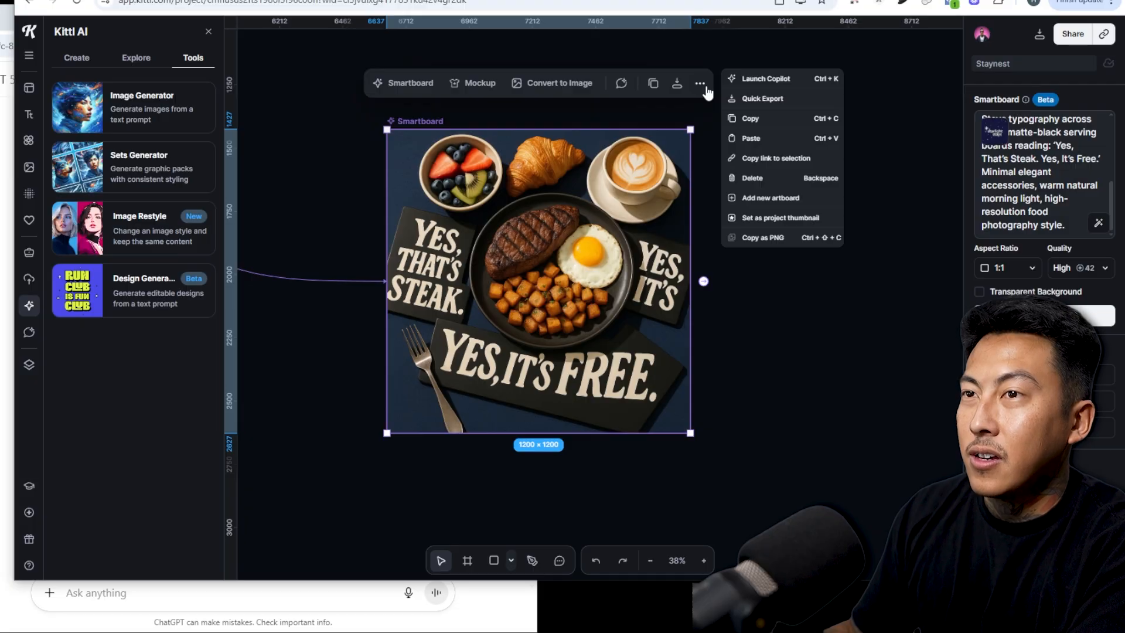
left_click(677, 83)
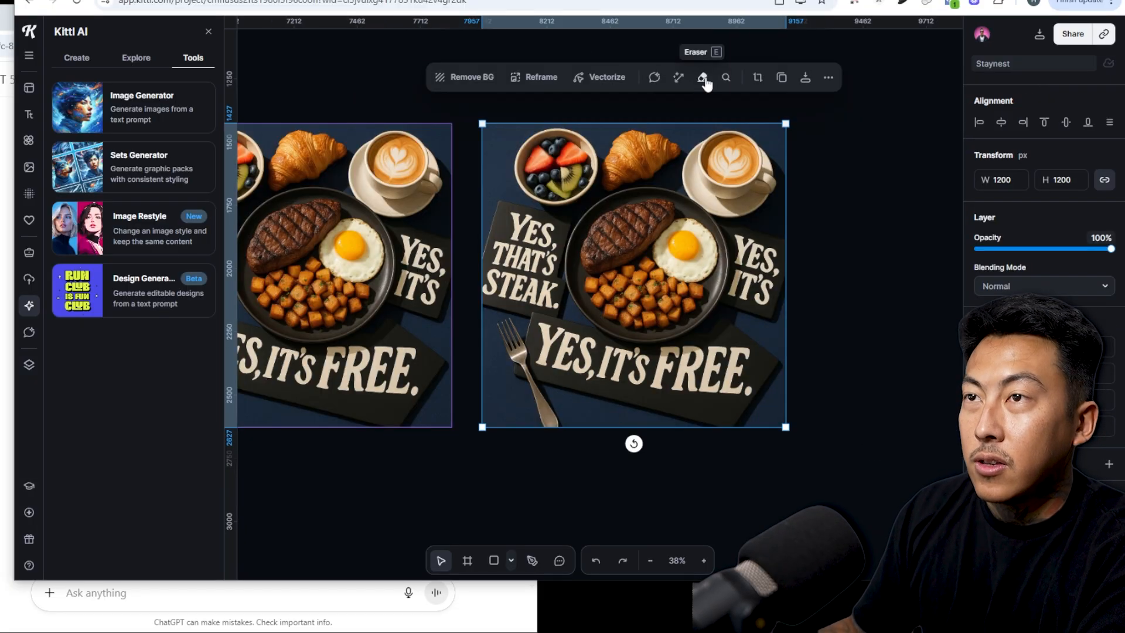
Try the Eraser on the small "YES, IT'S" sign in the image copy, undo the stroke, and leave erase mode.
right_click(700, 77)
left_click(701, 77)
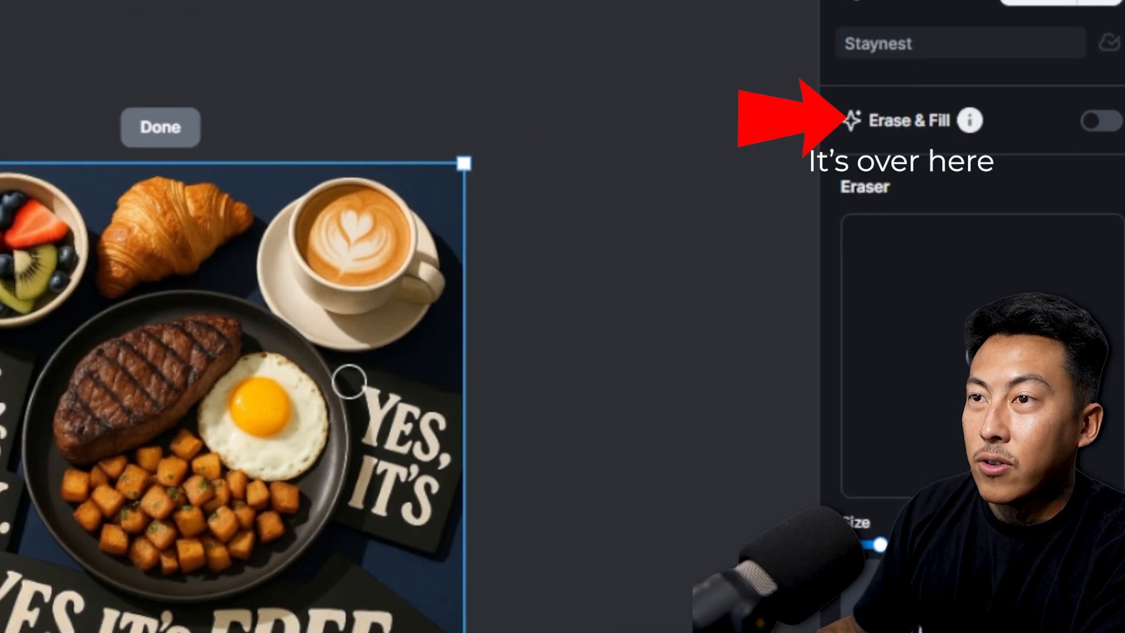
mouse_move(349, 381)
left_mouse_down()
mouse_move(362, 442)
mouse_move(333, 477)
mouse_move(399, 379)
mouse_move(415, 565)
mouse_move(431, 479)
mouse_move(422, 422)
left_mouse_up()
key("ctrl+z")
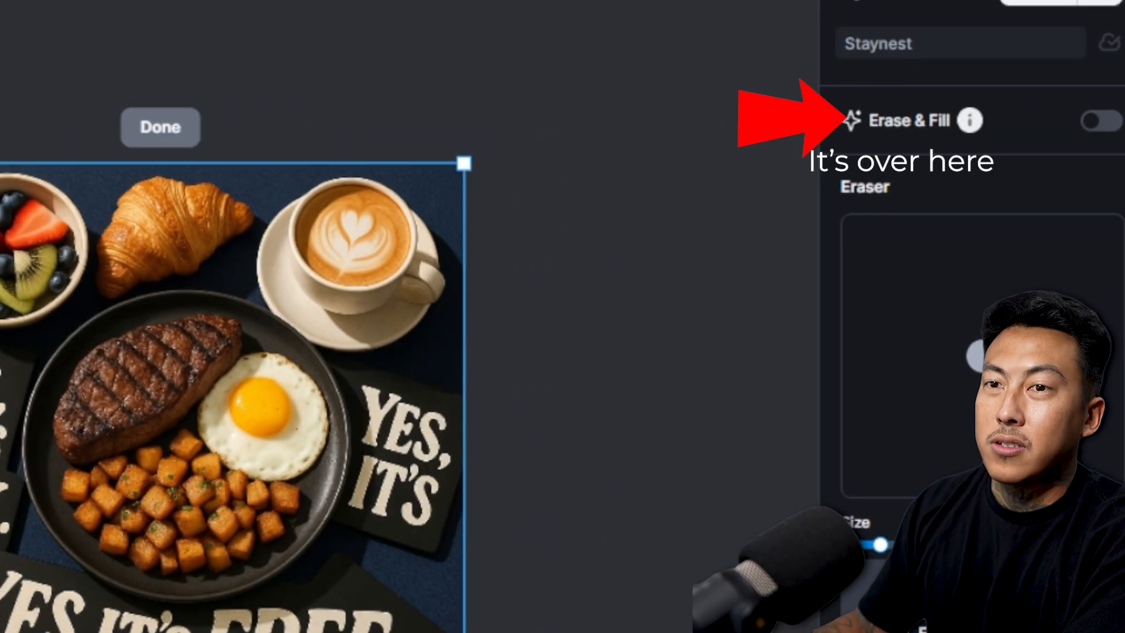
key("Escape")
scroll(577, 300, "down", 5)
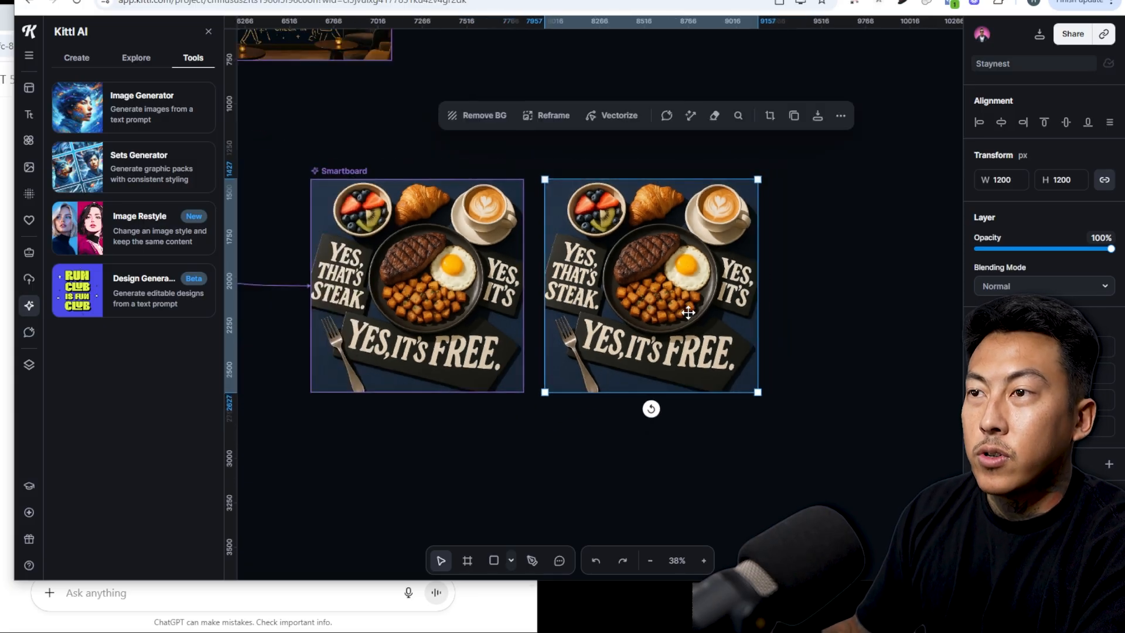
Shift the steak-and-eggs Smartboard toward the hotel exterior and move its image copy away from it, slightly lower.
left_click(539, 244)
left_click_drag(540, 243, 514, 244)
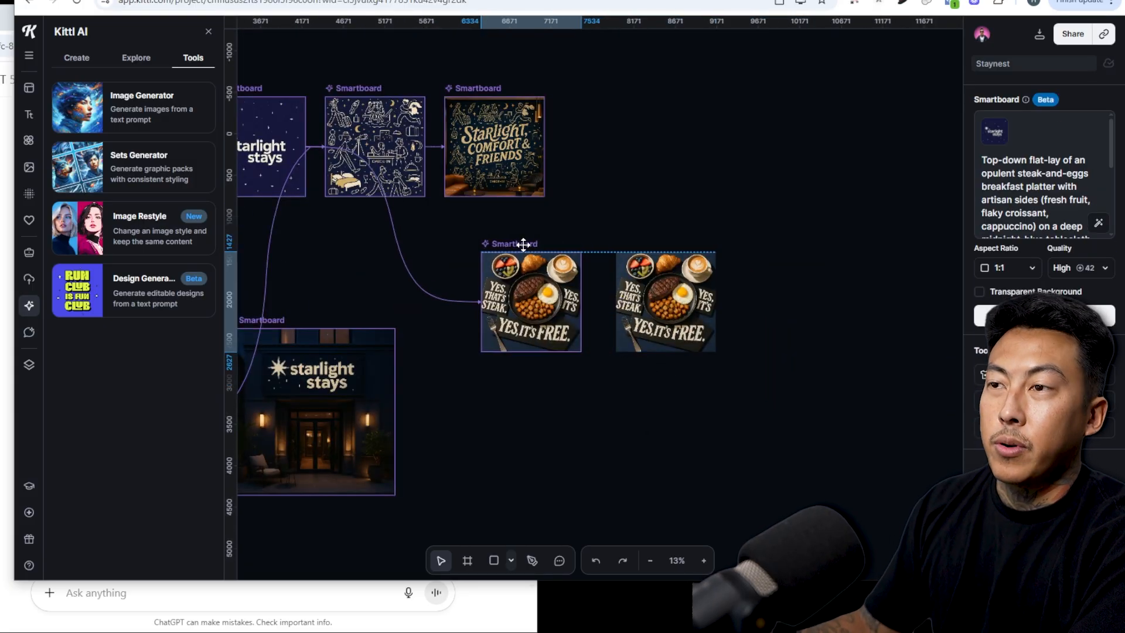
left_click(678, 317)
left_click_drag(678, 317, 716, 361)
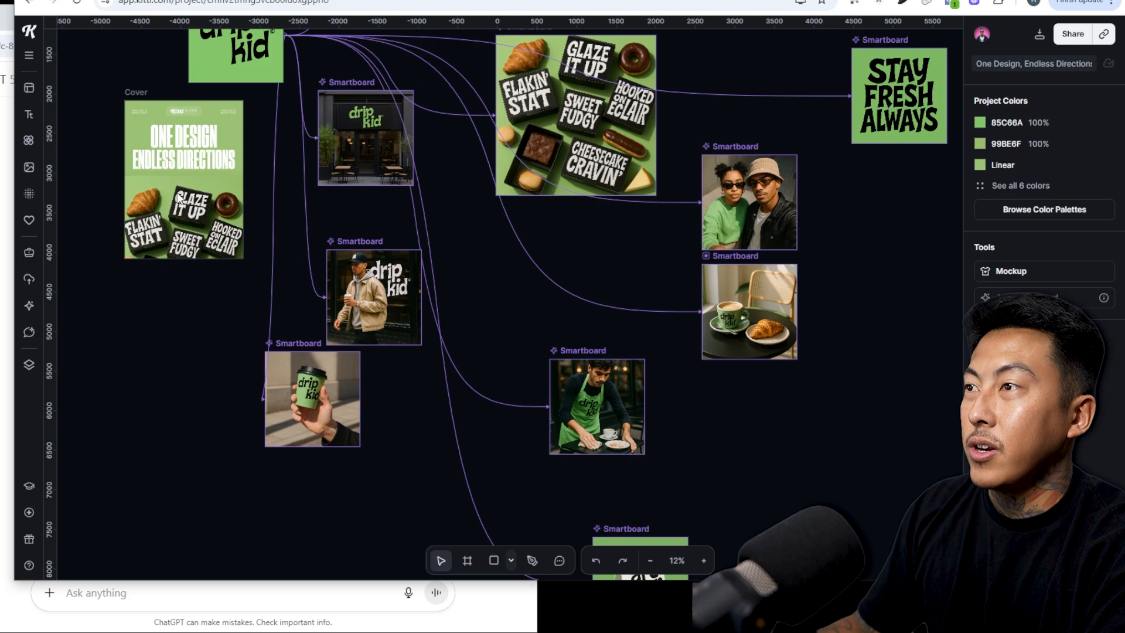
Copy the "One Design Endless Directions" Cover artboard from the drip kid project into Staynest beside the steak-and-eggs Smartboard.
left_click(178, 198)
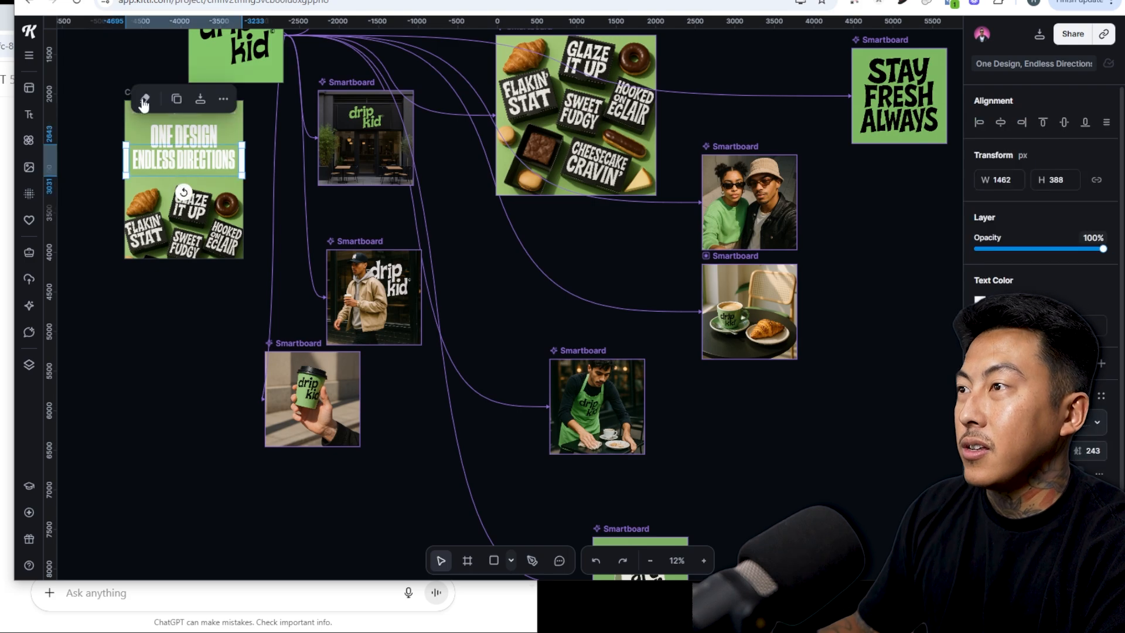
left_click(128, 87)
left_click(136, 93)
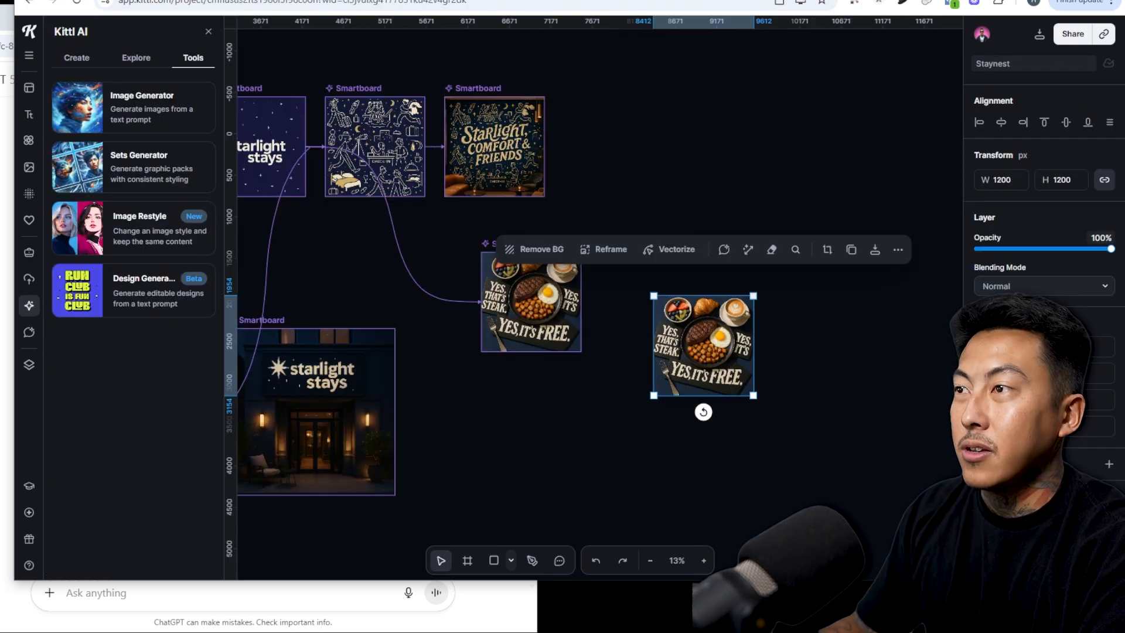
left_click(796, 309)
key("ctrl+v")
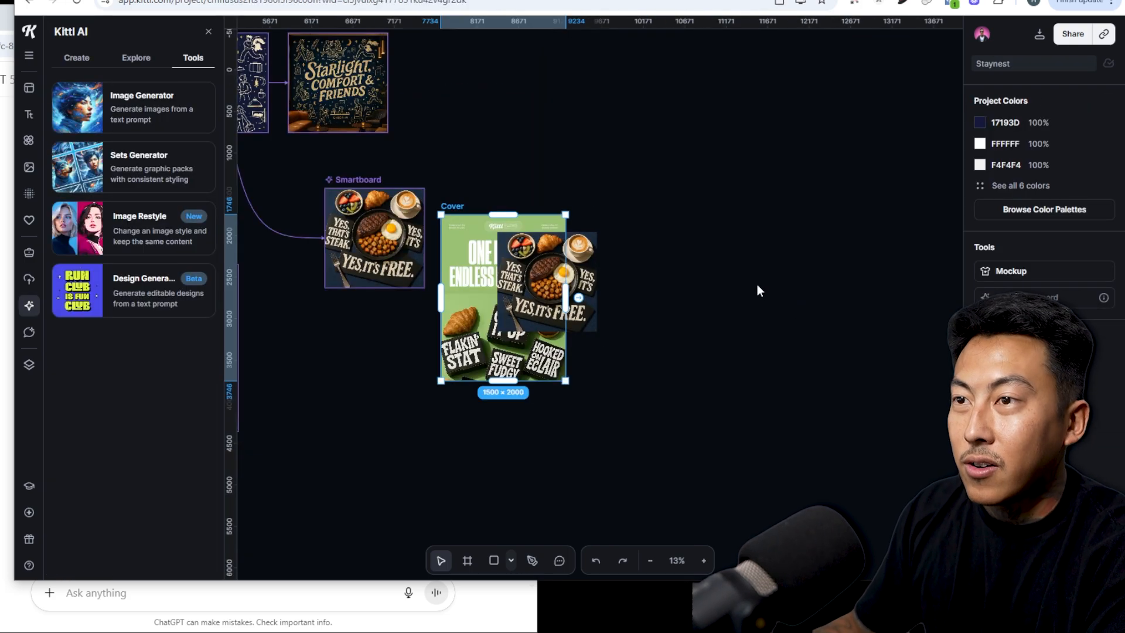
Move the Cover artboard clear of the overlapping steak-and-eggs image copy.
right_click(447, 205)
left_click_drag(442, 205, 631, 172)
left_click(566, 142)
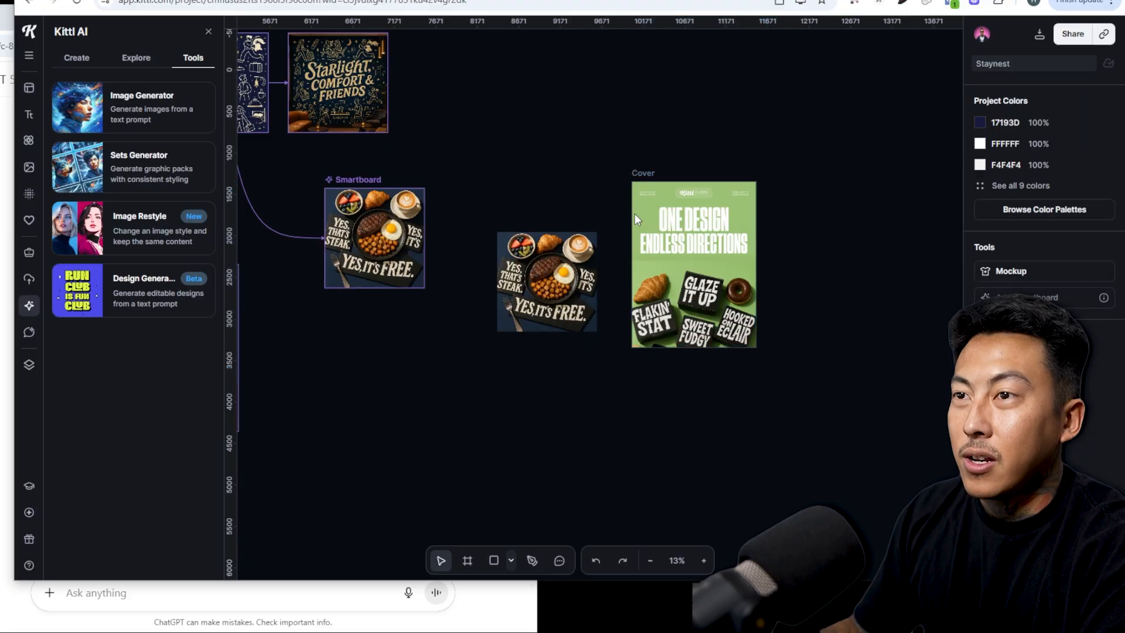
Set the Cover artboard's background to navy 17193D and delete its pastry photo.
left_click(638, 210)
left_click(638, 172)
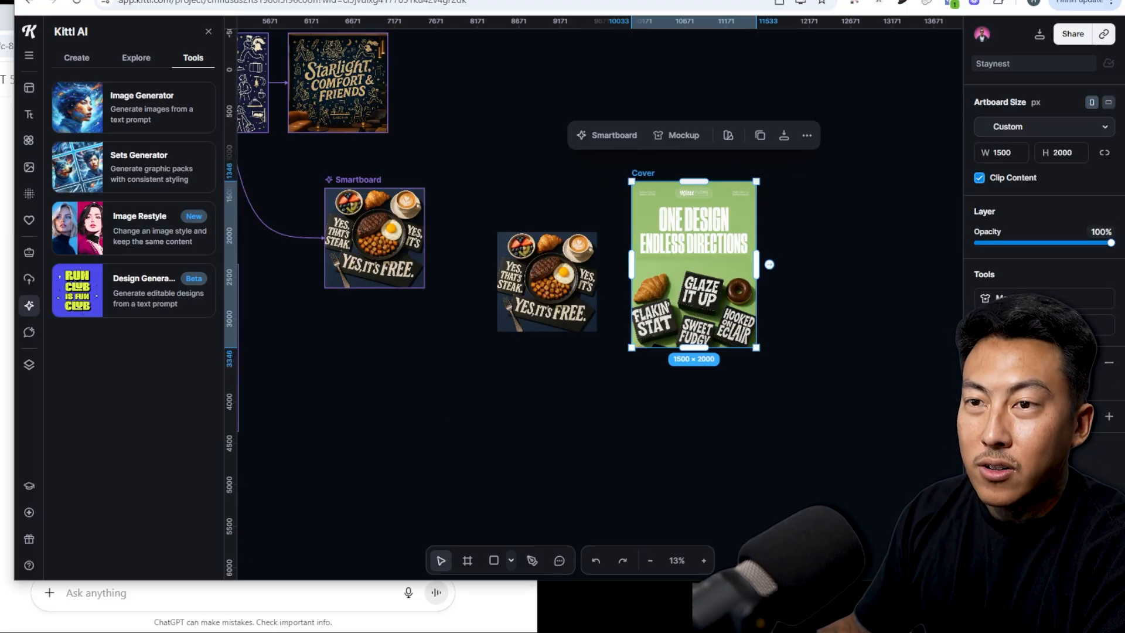
left_click(986, 383)
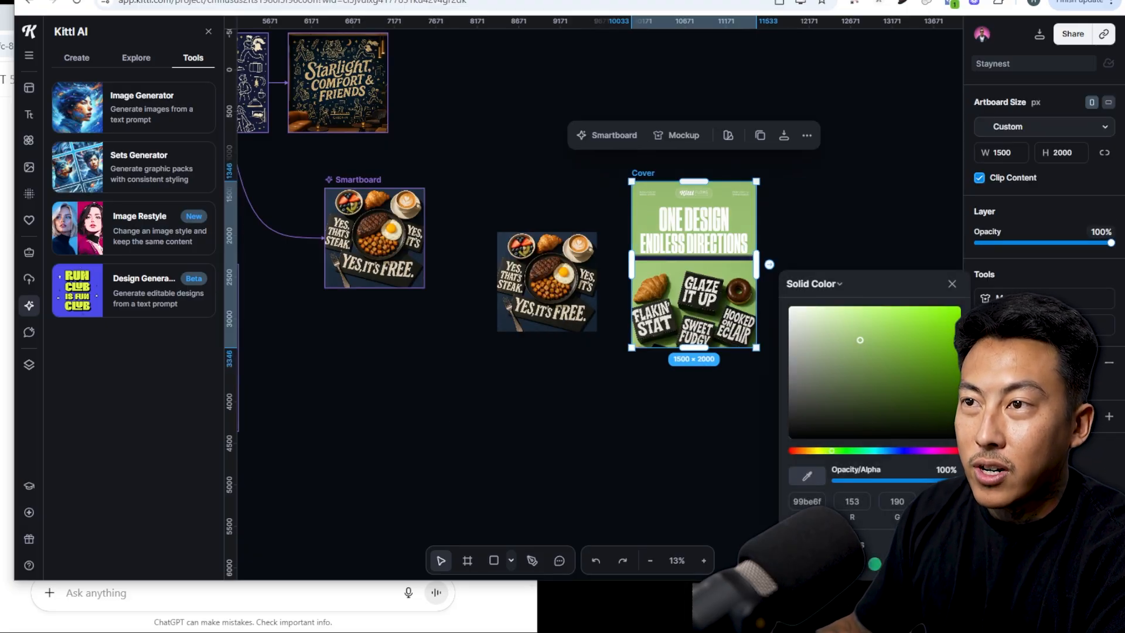
left_click(812, 265)
left_click(736, 281)
key("Delete")
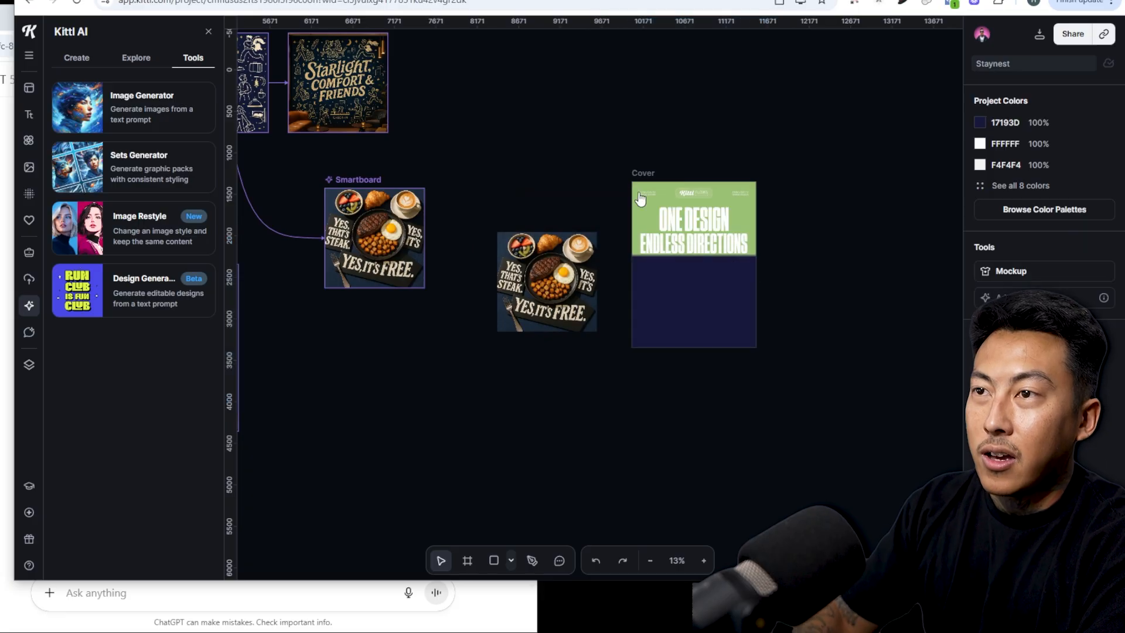
Recolor the green gradient rectangle behind the Cover's headline to navy 17193D.
left_click(640, 200)
left_click(985, 383)
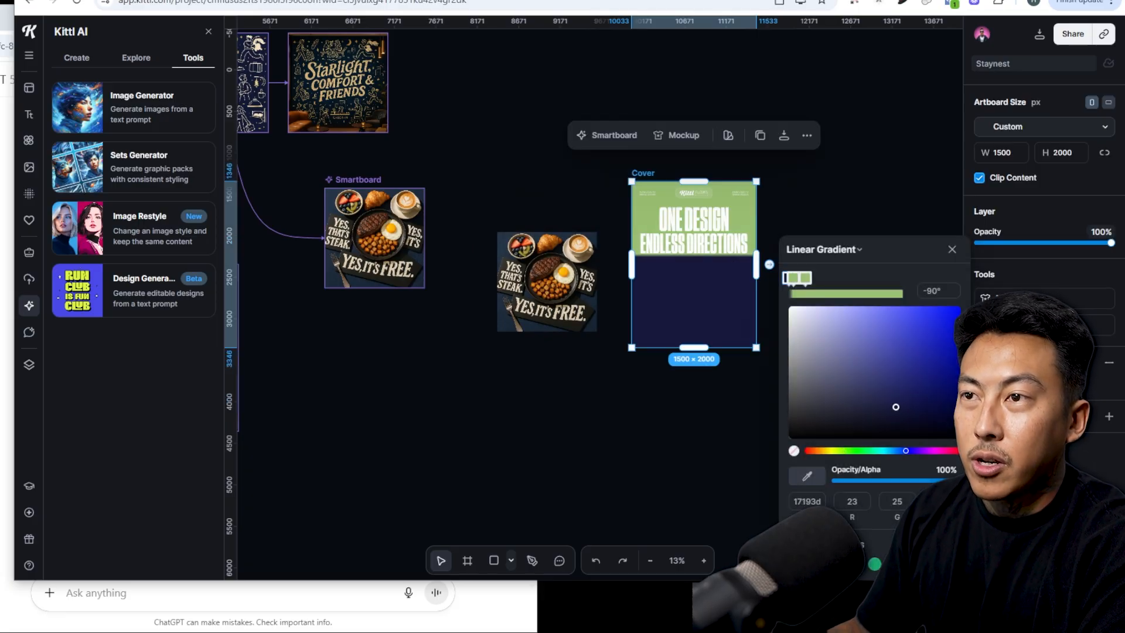
left_click(985, 383)
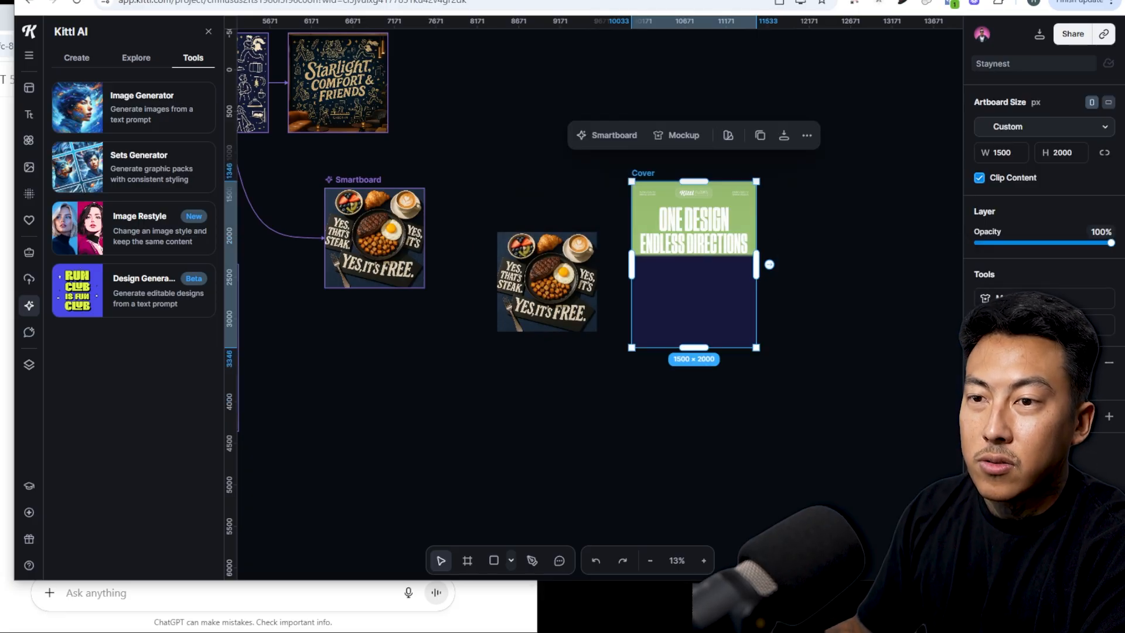
left_click(740, 208)
left_click(986, 383)
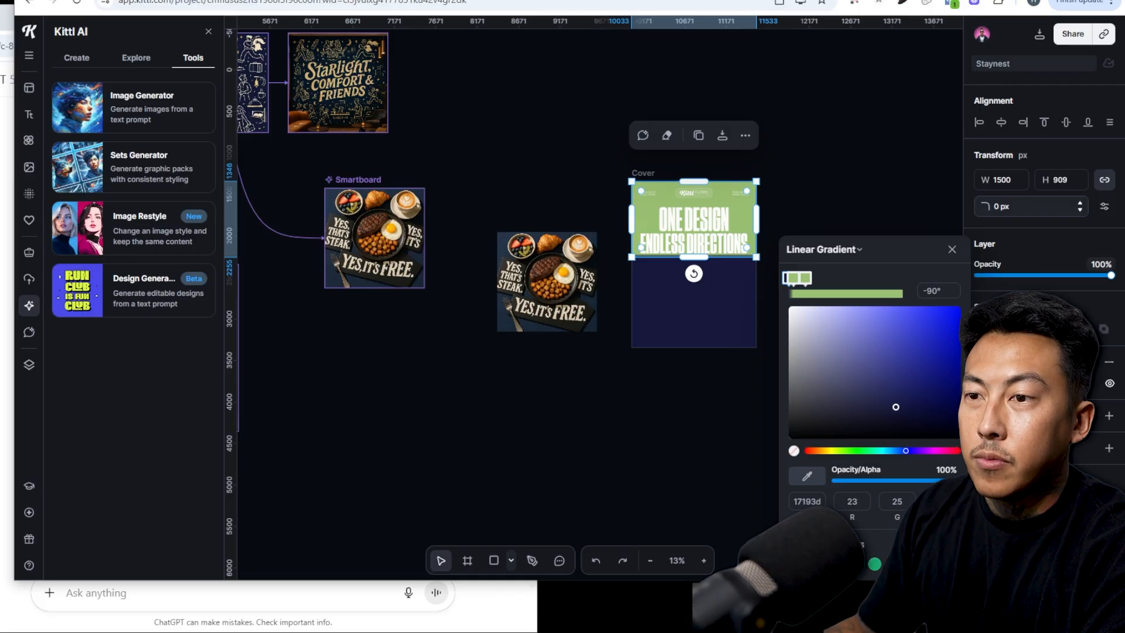
left_click(791, 279)
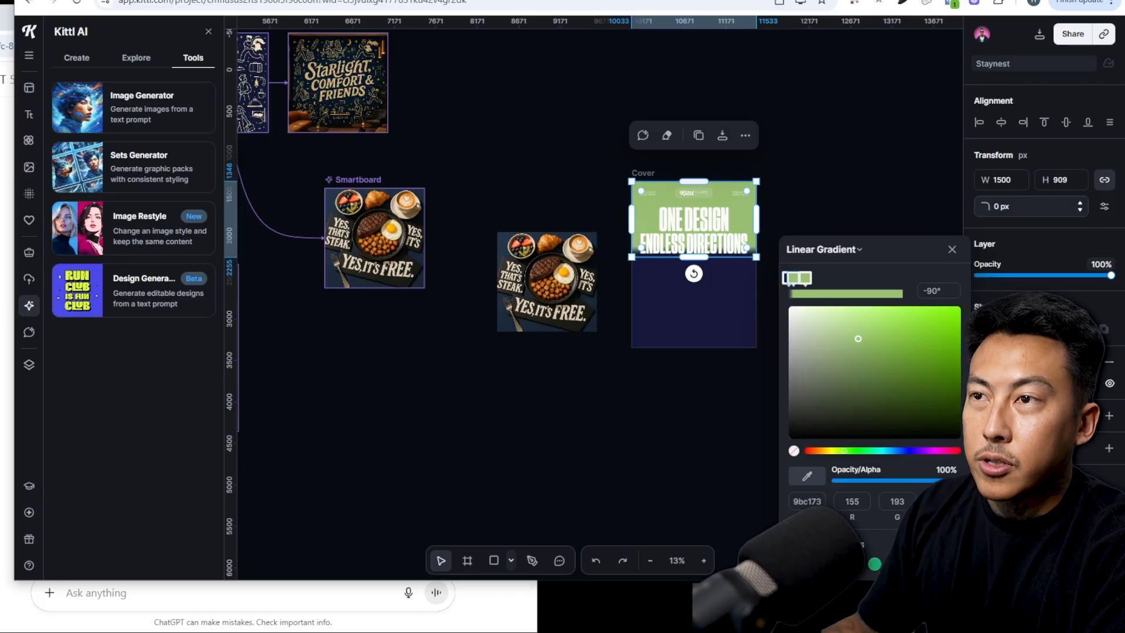
left_click_drag(792, 278, 806, 340)
key("Delete")
Place the steak-and-eggs image below the Cover's headline, enlarged to about artboard width, and lengthen the artboard to 2383 px.
scroll(723, 286, "up", 4)
left_click_drag(426, 274, 637, 319)
left_click_drag(739, 399, 777, 447)
left_click(838, 221)
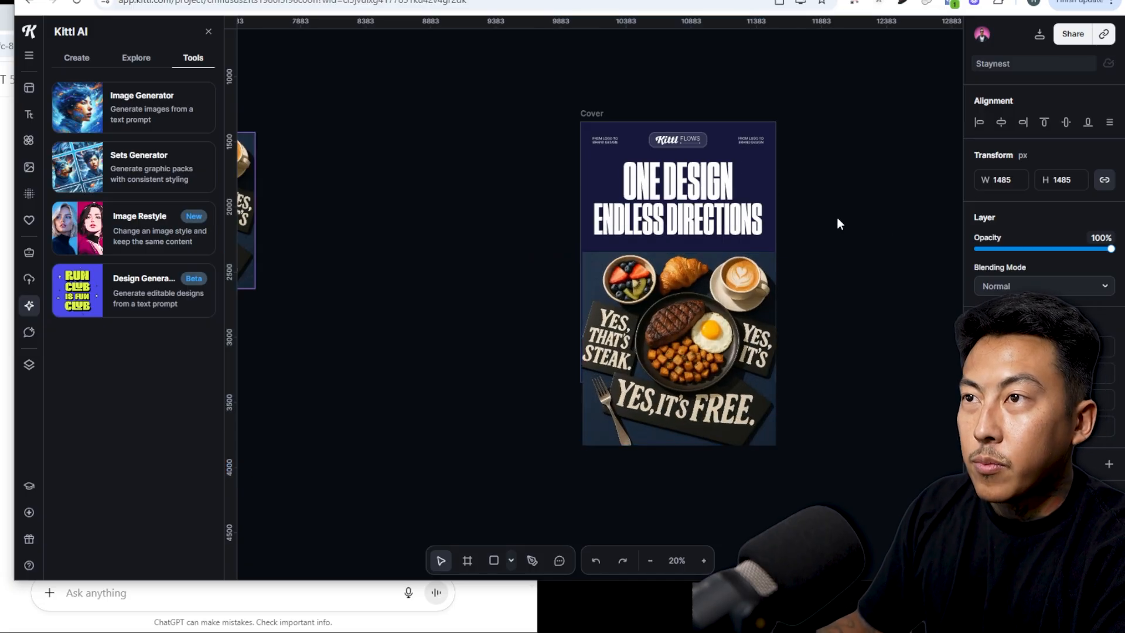
left_click(595, 111)
left_click_drag(679, 391, 679, 440)
left_click(811, 405)
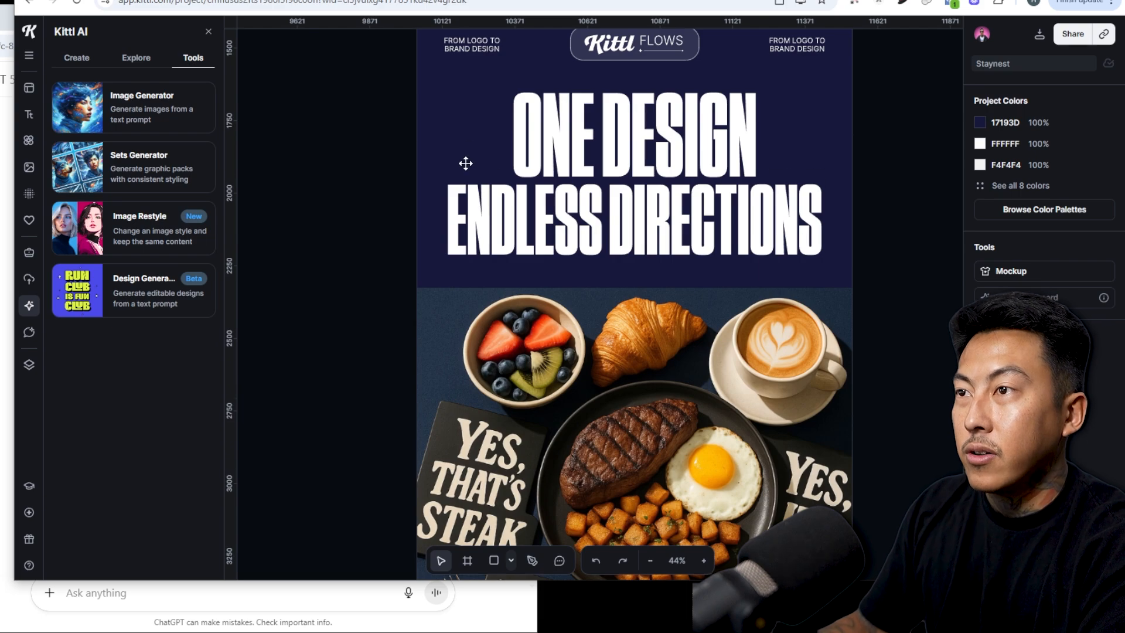
Set the Cover's background to blue 243547, sampled from the steak-and-eggs photo.
left_click(437, 95)
left_click(984, 383)
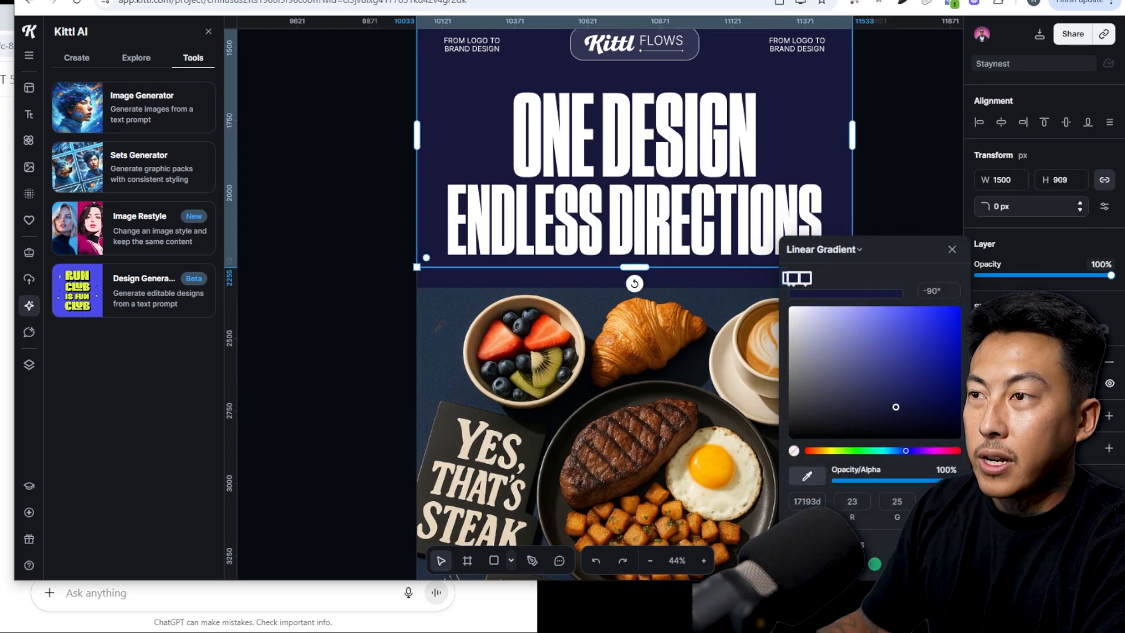
left_click(436, 329)
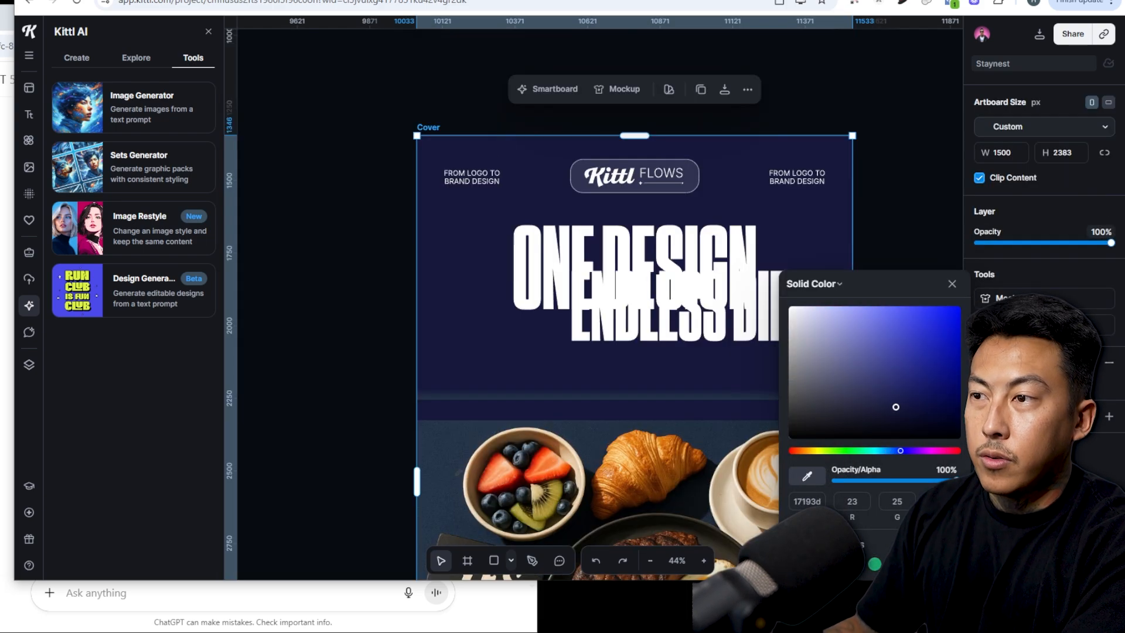
left_click(455, 455)
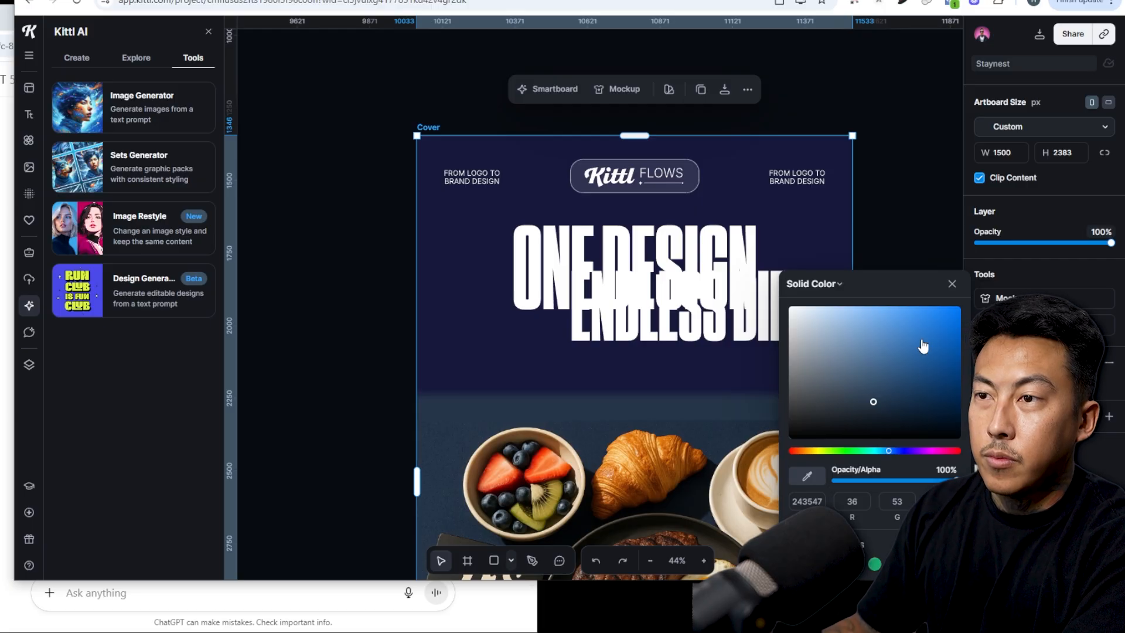
key("Escape")
Examine the seam where the steak-and-eggs photo meets the Cover's header background.
scroll(835, 495, "down", 3)
scroll(824, 436, "down", 5)
scroll(807, 315, "up", 3)
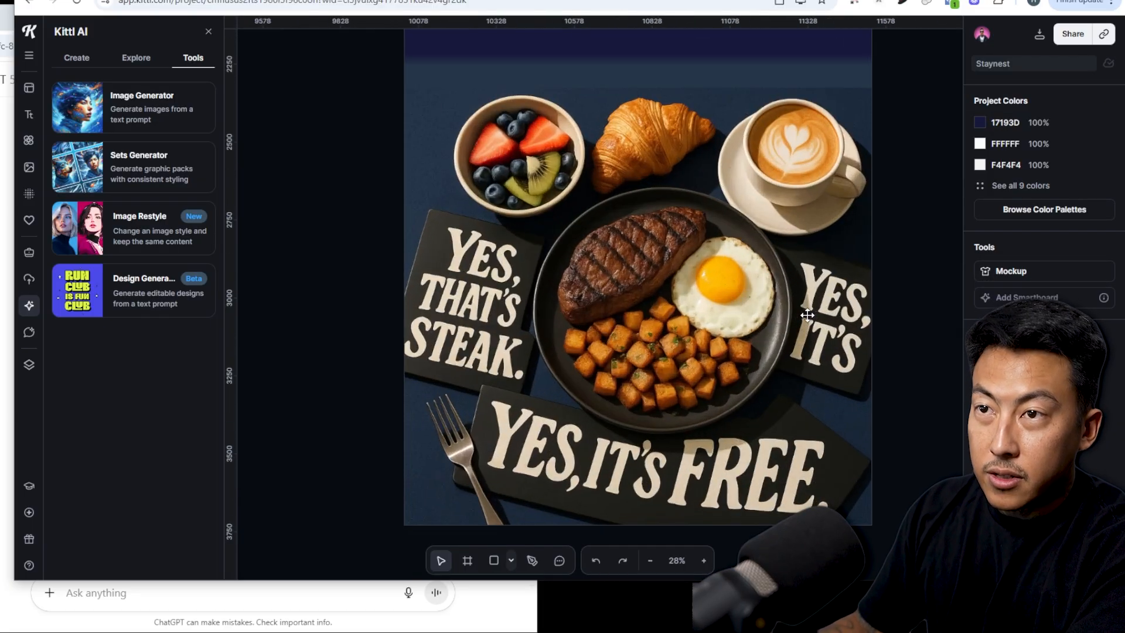
scroll(807, 315, "up", 5)
scroll(829, 415, "up", 6)
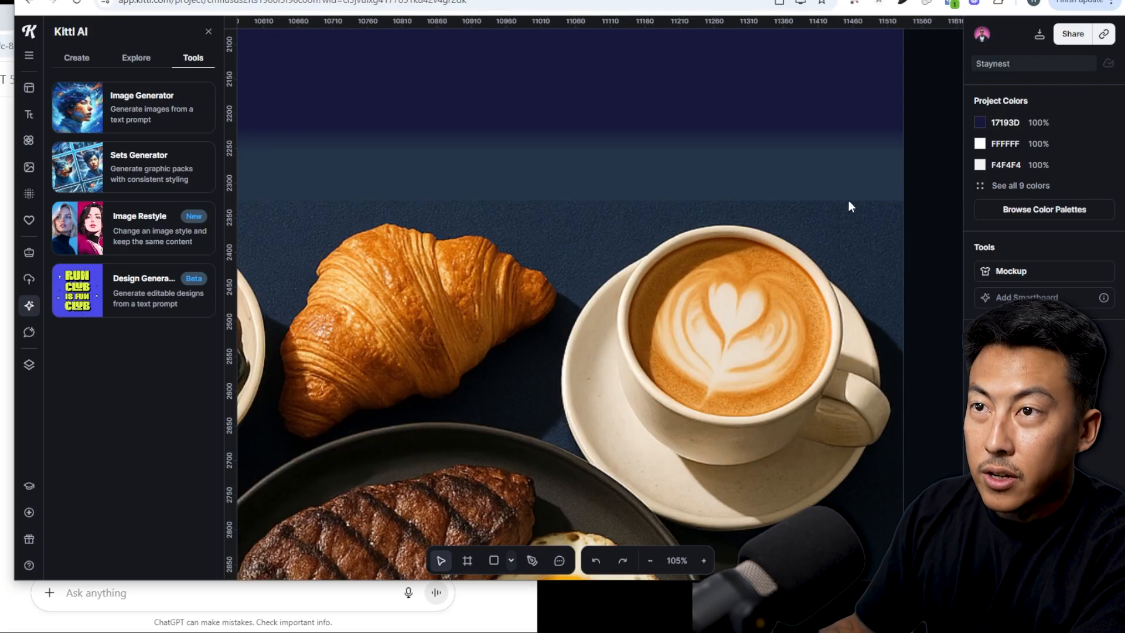
left_click(824, 241)
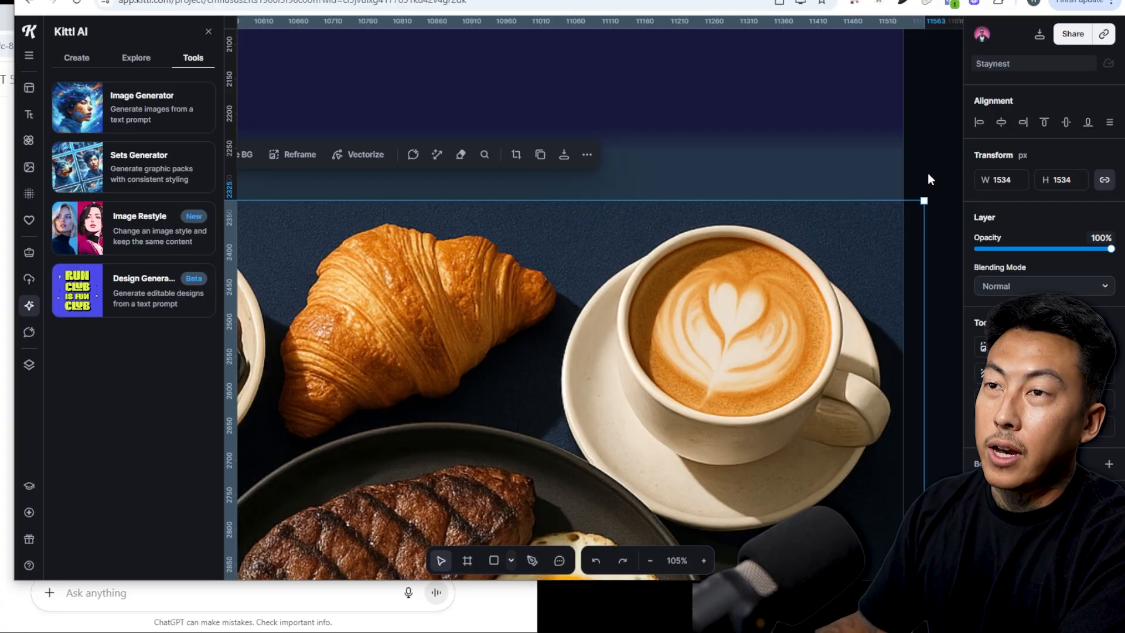
scroll(830, 176, "down", 5)
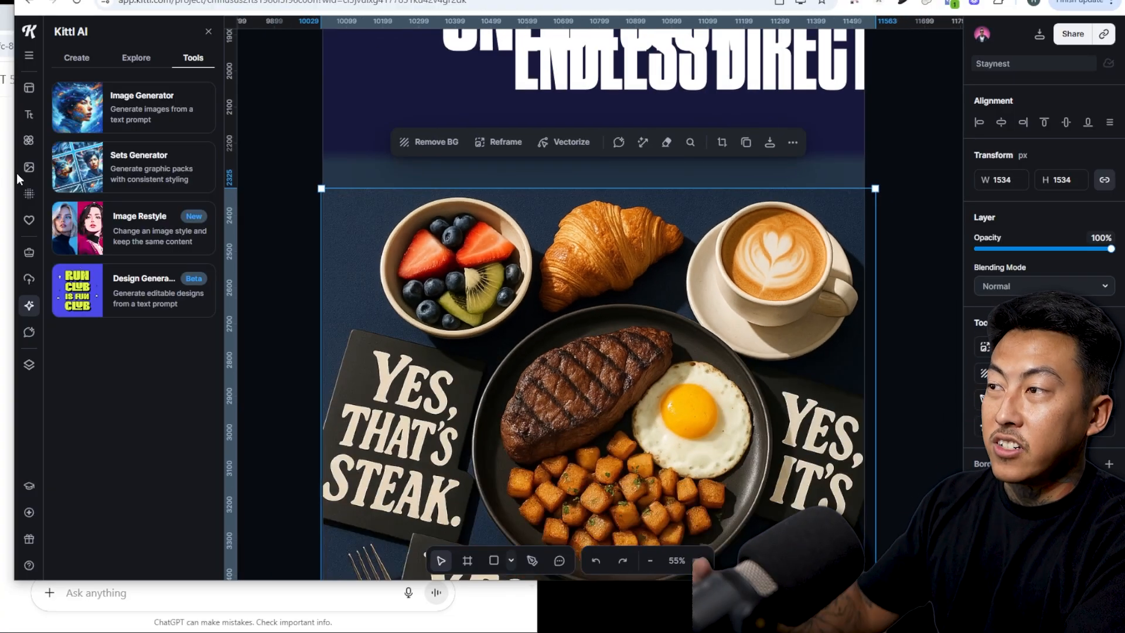
Browse the texture library and search it for "noise".
left_click(29, 194)
scroll(126, 209, "down", 4)
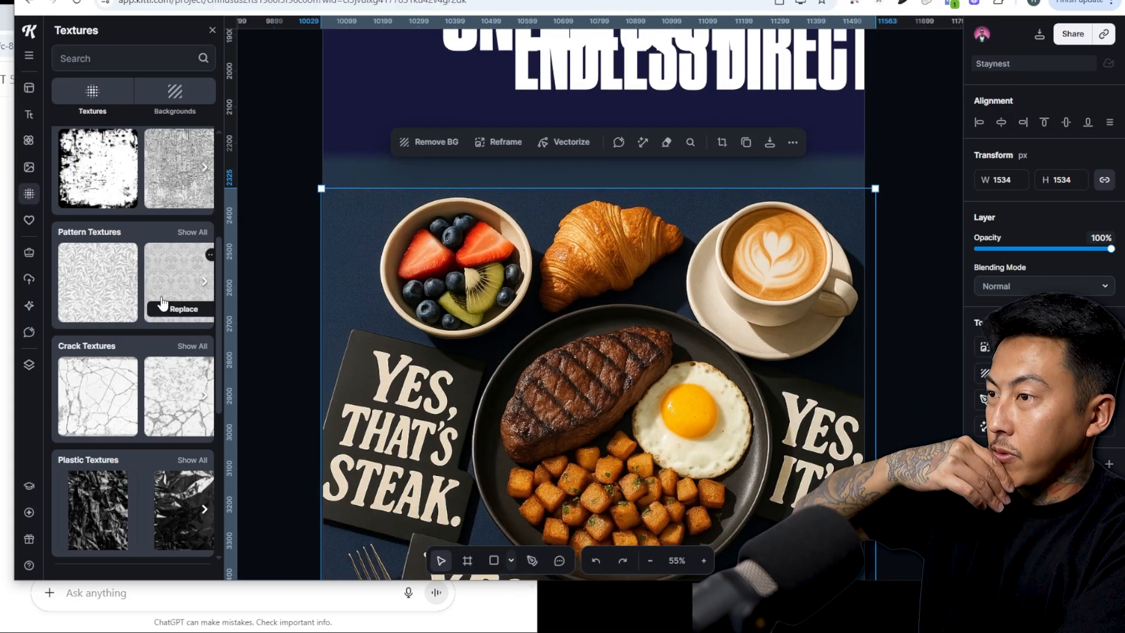
left_click(101, 60)
type("noise")
key("Return")
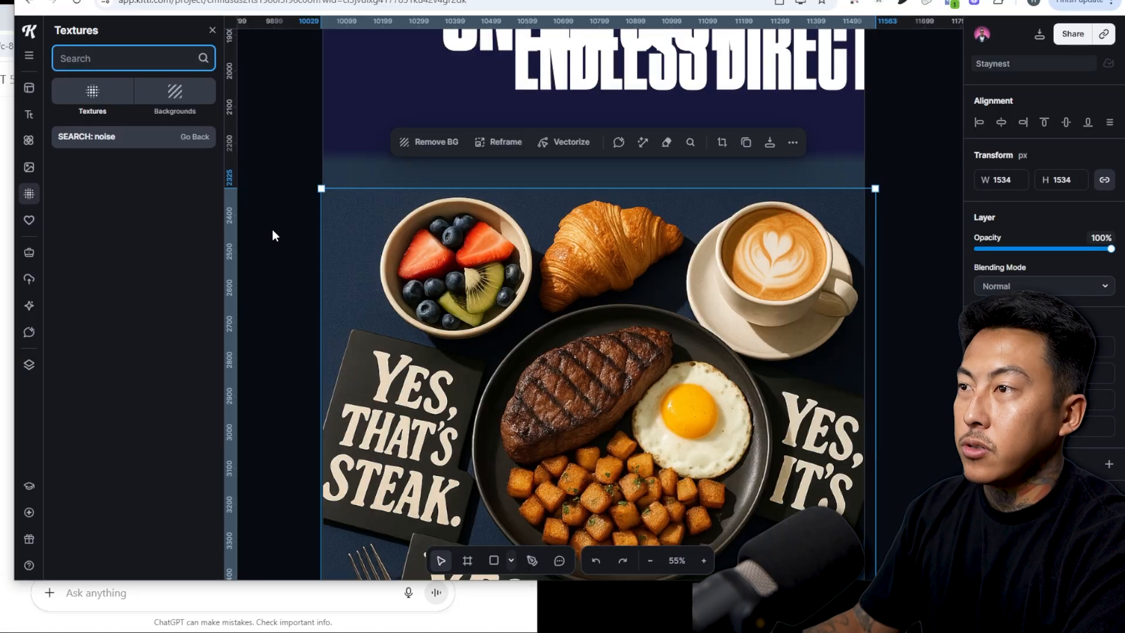
Move the Cover artboard closer to the steak-and-eggs Smartboard.
left_click(734, 177)
scroll(721, 363, "up", 5)
scroll(862, 451, "down", 5)
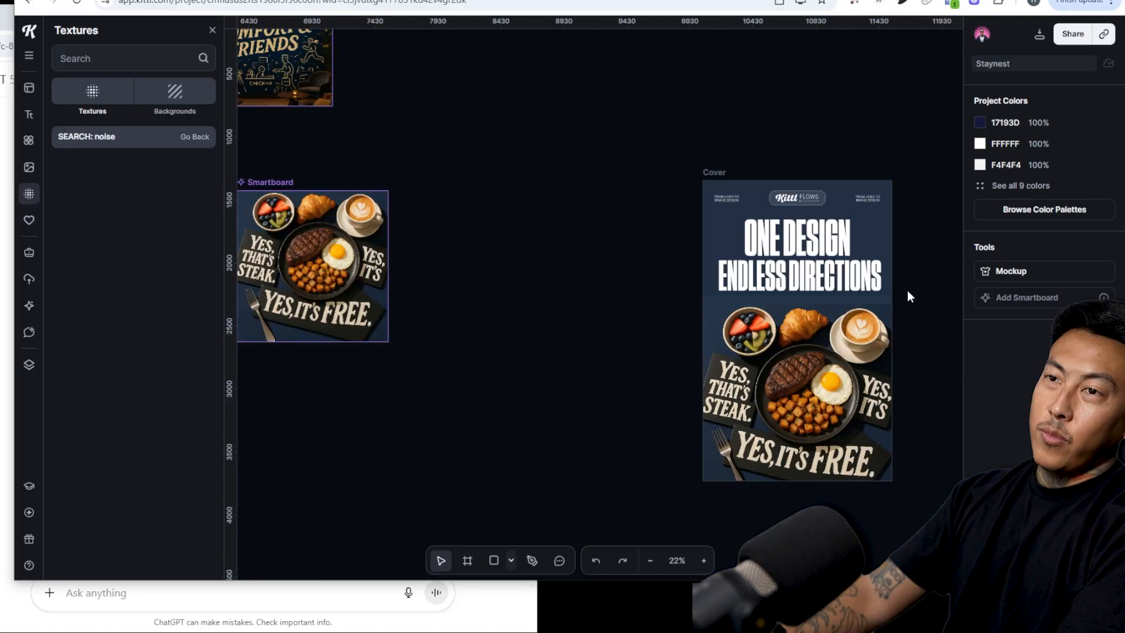
left_click_drag(712, 172, 459, 125)
Generate a 1:1 lobby check-in Smartboard from the starlight stays logo using ChatGPT's prompt, and move it beyond the hotel exterior.
left_click(7, 450)
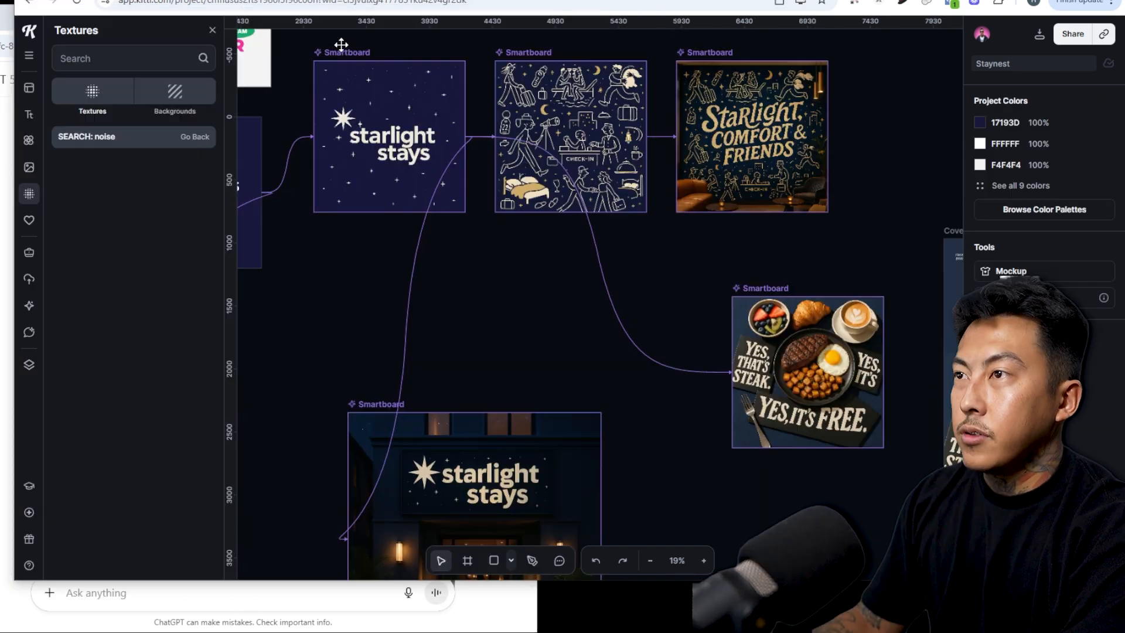
left_click(341, 45)
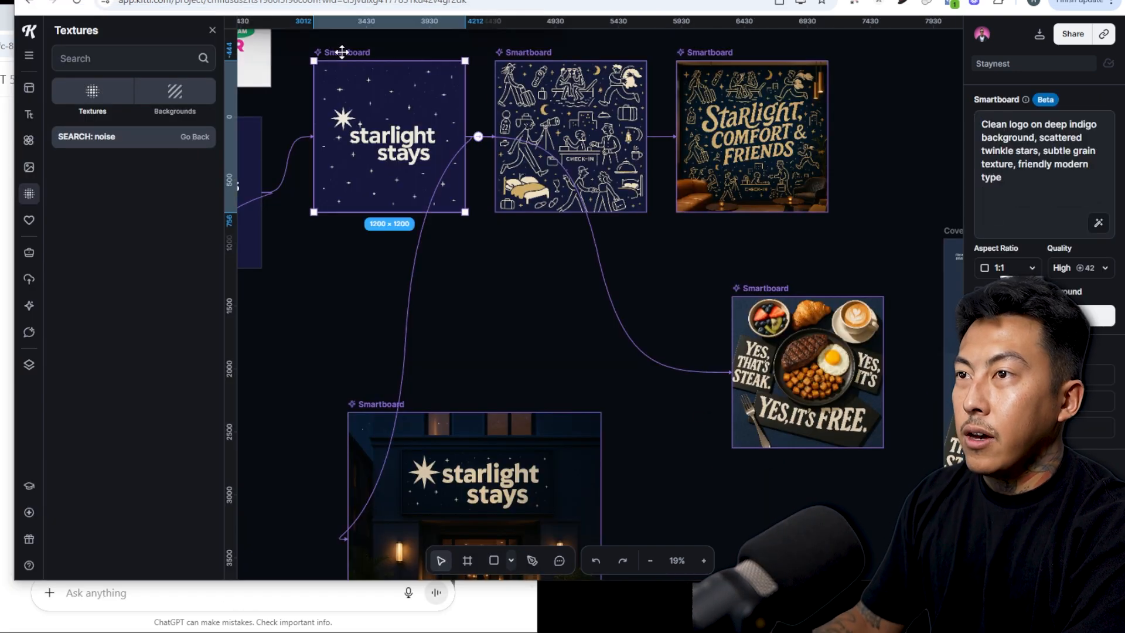
left_click(478, 139)
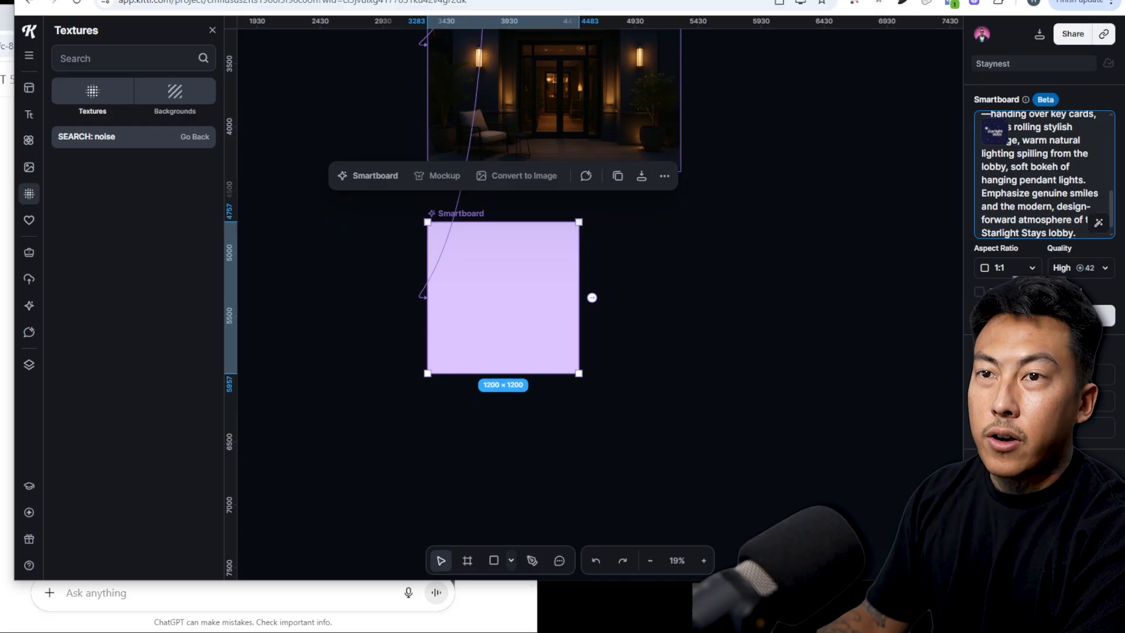
left_click(1044, 315)
left_click(696, 360)
left_click_drag(455, 217, 824, 227)
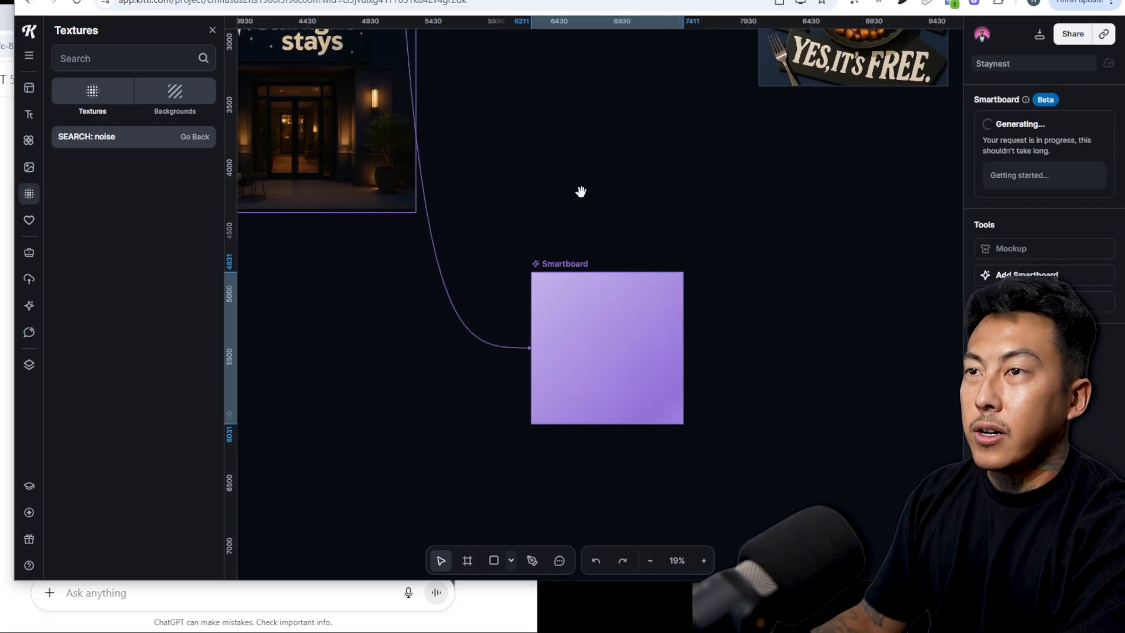
Replace the Cover's two headline lines with ChatGPT's slogan "CONTINENTAL?" and "WE DON'T KNOW HER.".
left_click_drag(598, 183, 567, 334)
scroll(637, 271, "down", 3)
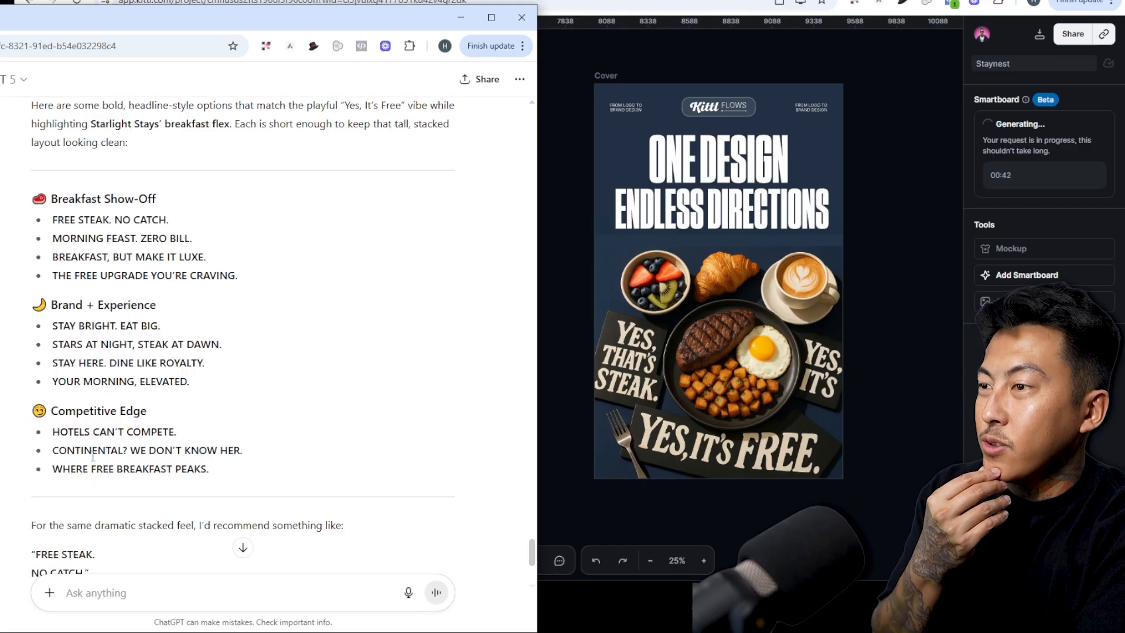
left_click_drag(52, 450, 268, 455)
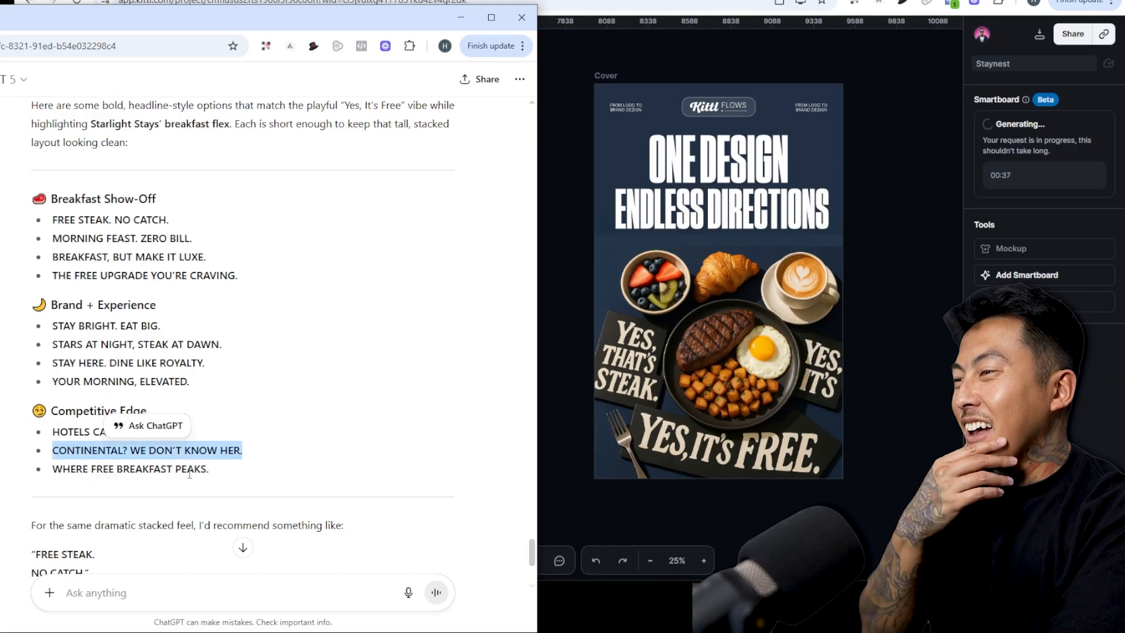
double_click(81, 452)
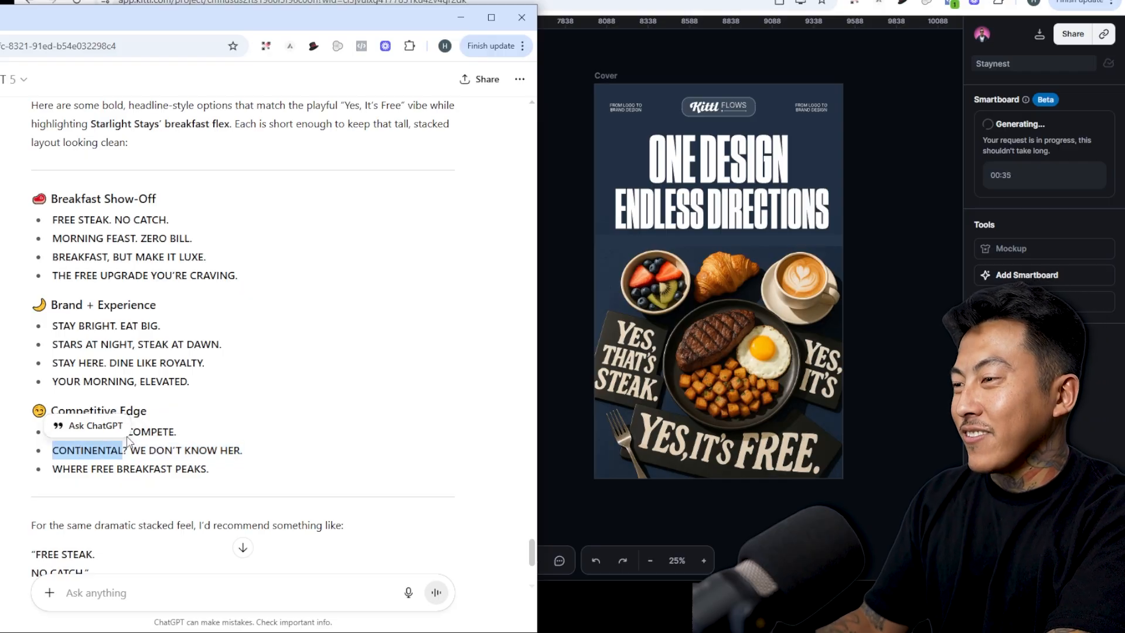
scroll(126, 324, "down", 2)
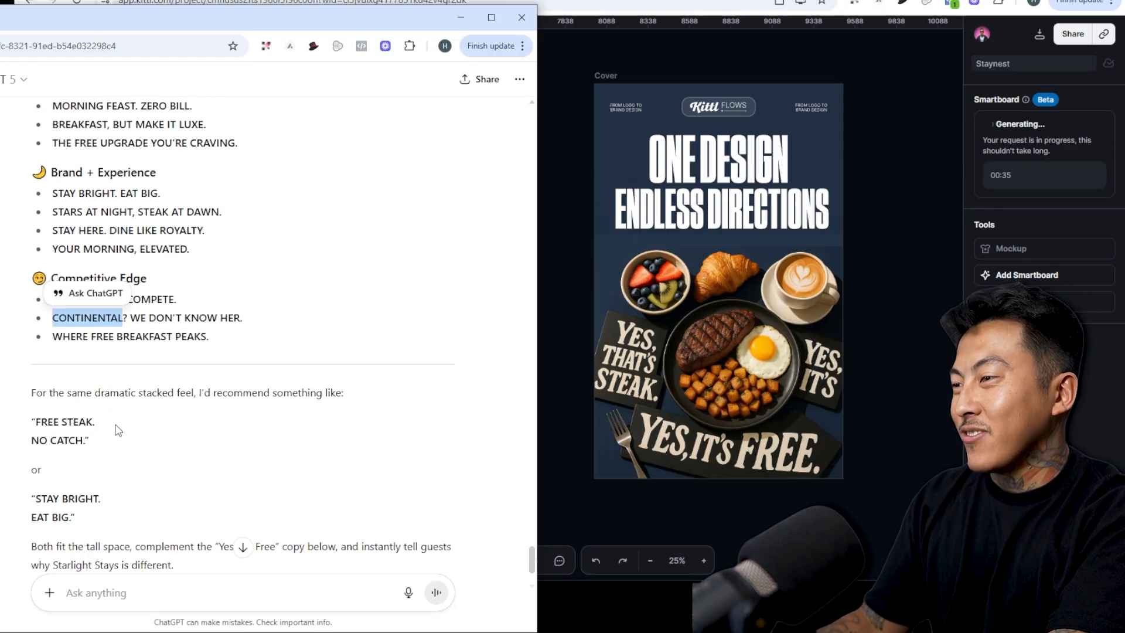
left_click(701, 171)
double_click(701, 170)
type("CONTINENTAL?")
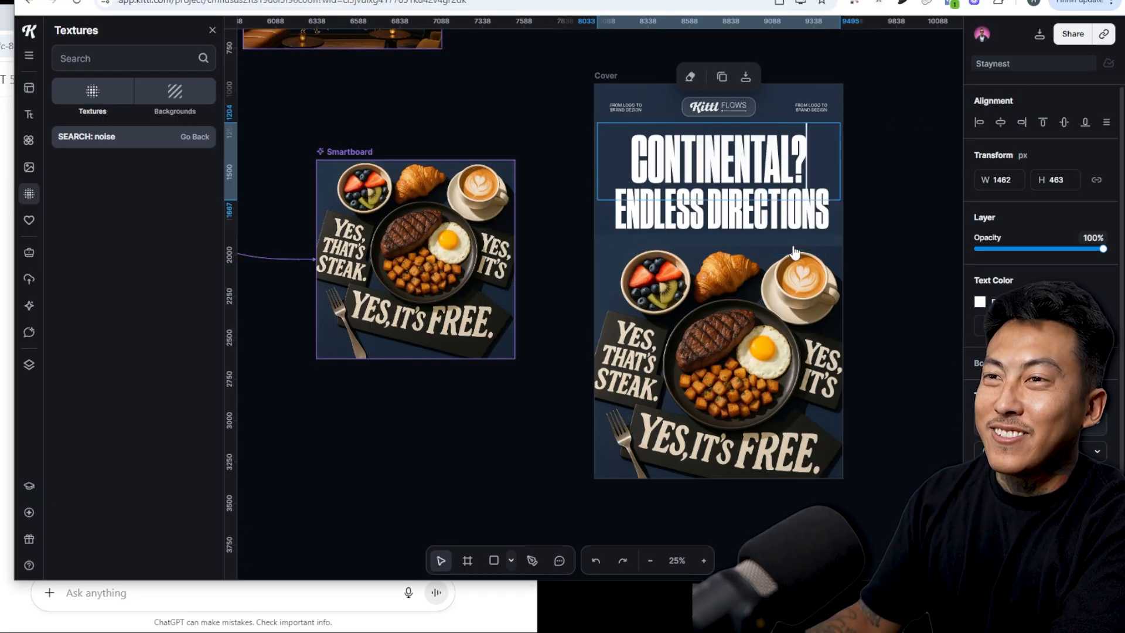
key("alt+Tab")
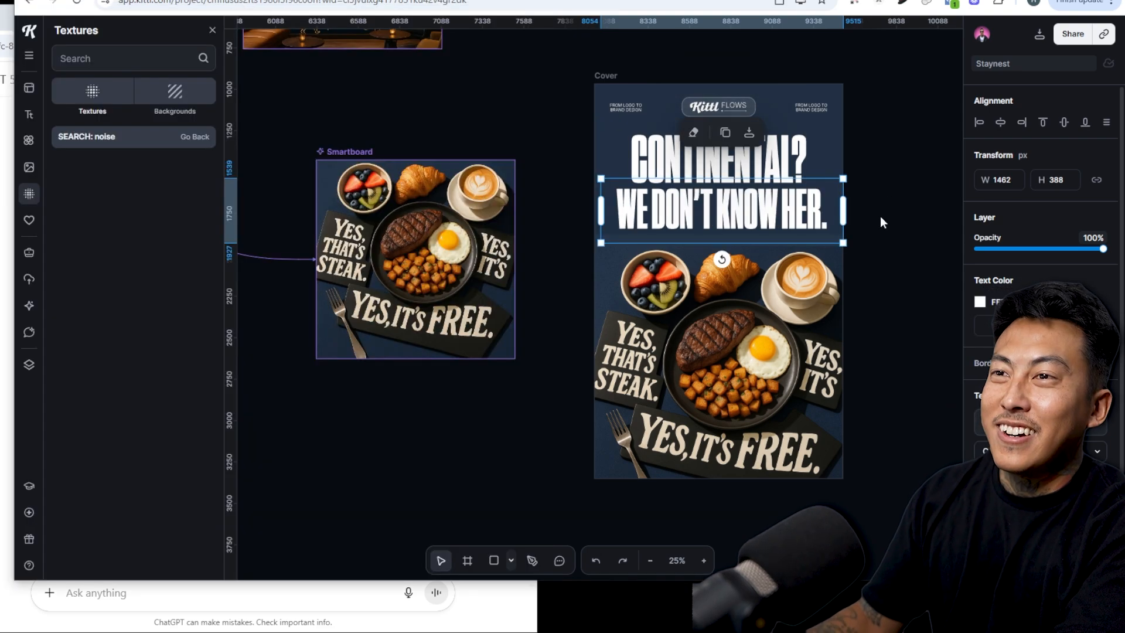
left_click(880, 216)
Replace the Kittl Flows badge at the top of the Cover with a small copy of the starlight stays logo.
scroll(841, 242, "up", 3)
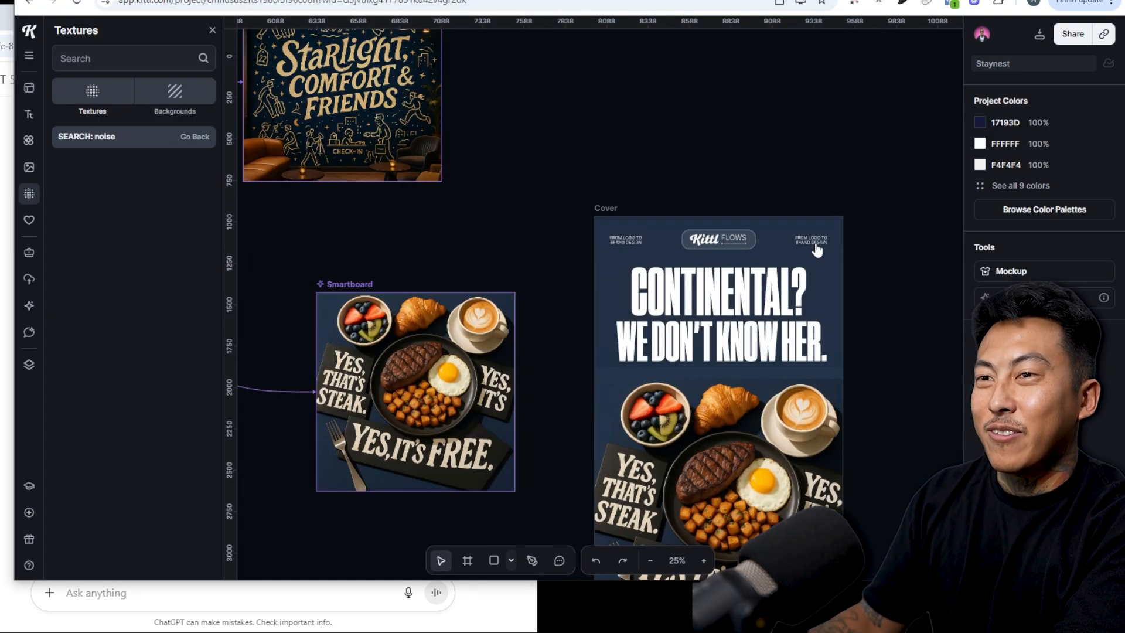
left_click(815, 243)
left_click(699, 239)
key("Delete")
left_click_drag(797, 319, 485, 296)
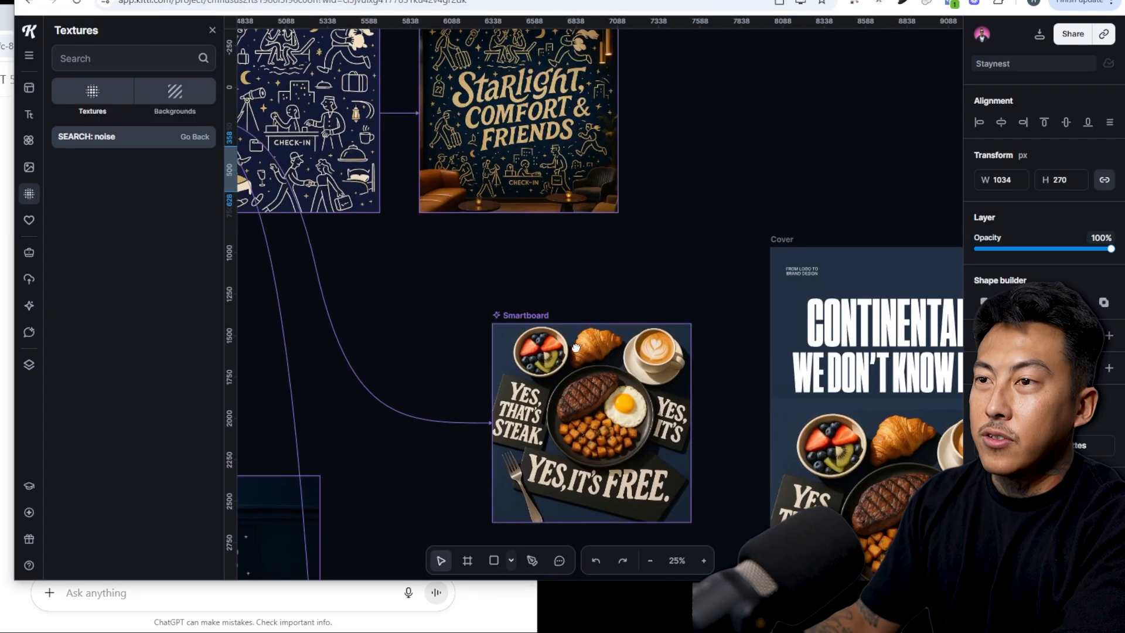
left_click_drag(880, 149, 713, 197)
key("ctrl+v")
left_click_drag(665, 293, 614, 263)
left_click_drag(725, 245, 665, 271)
left_click(746, 323)
Examine the generated lobby check-in Smartboard, including the receptionist's name badge and the guests.
scroll(746, 323, "down", 5)
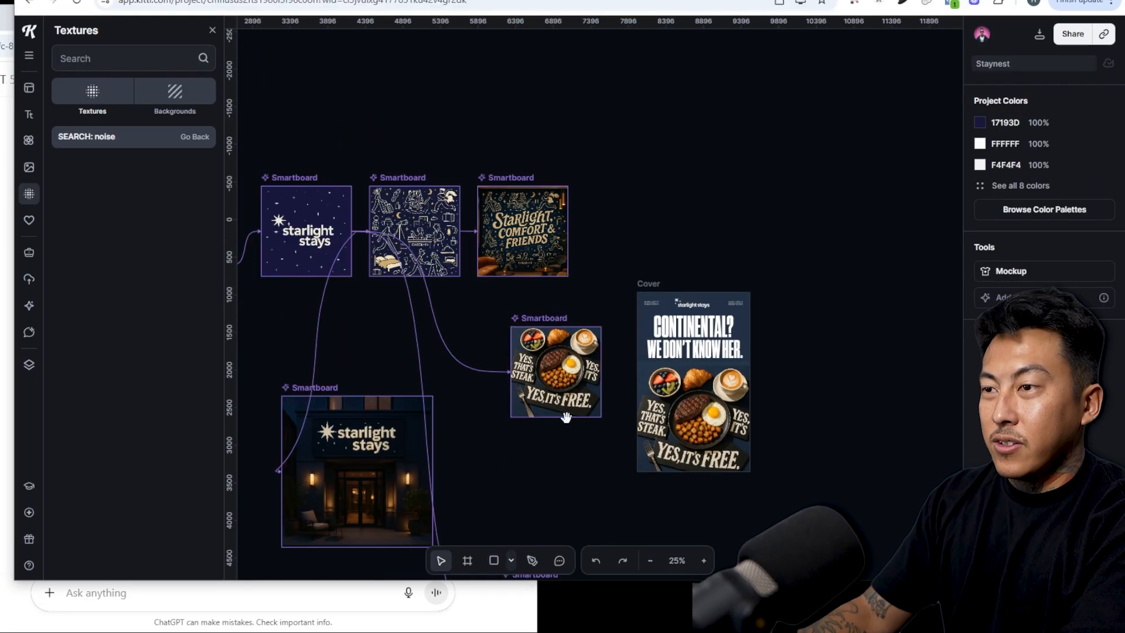
left_click_drag(556, 412, 696, 142)
scroll(758, 371, "up", 10)
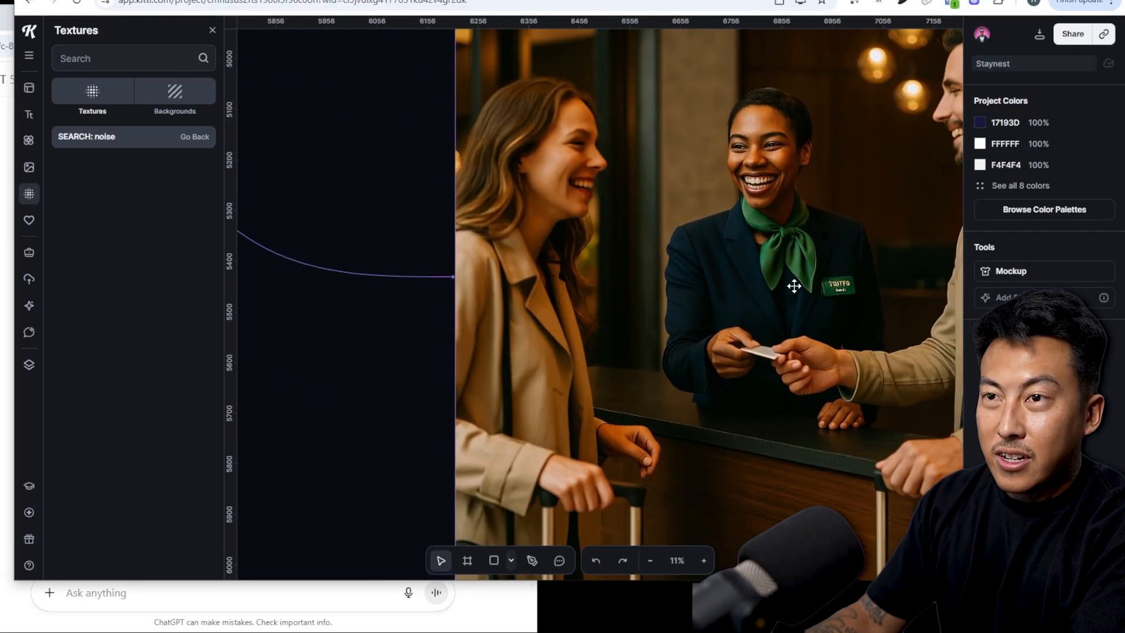
scroll(783, 268, "down", 4)
scroll(784, 264, "up", 2)
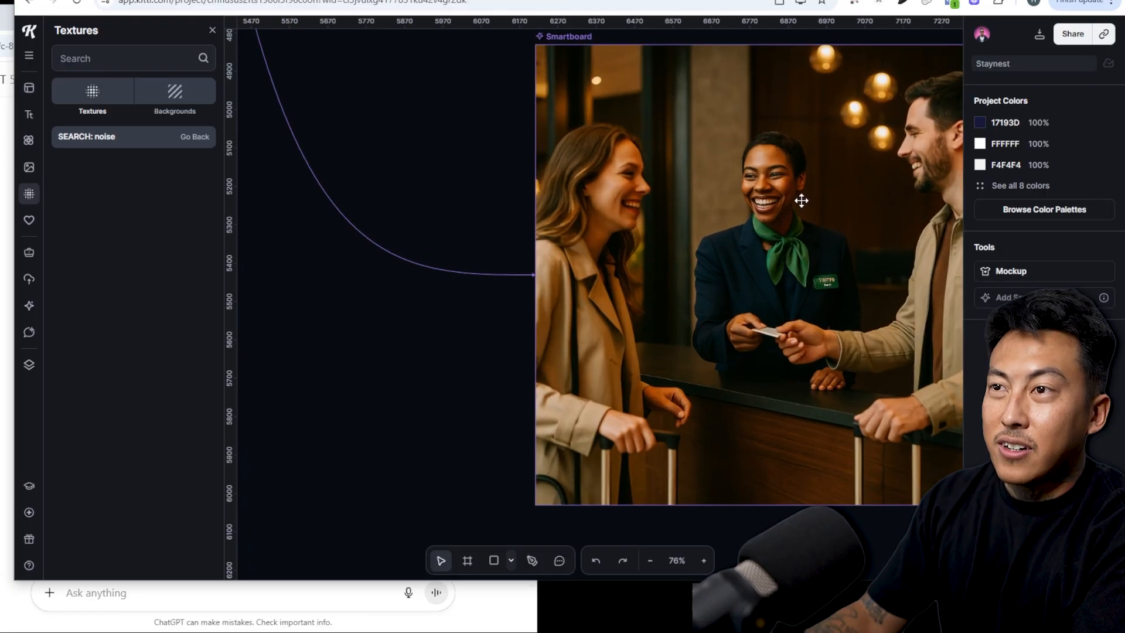
Ask ChatGPT "what's some cool merch idea designs we could do" for the hotel brand.
left_click_drag(849, 213, 586, 274)
scroll(585, 275, "down", 5)
left_click_drag(519, 170, 595, 131)
left_click(644, 307)
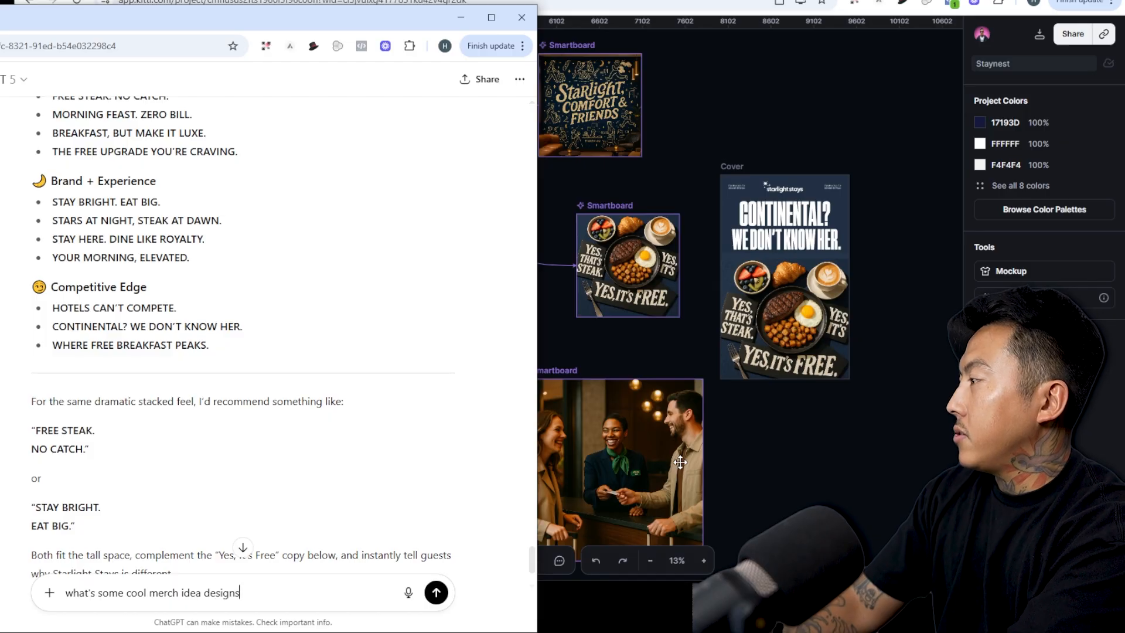
type("we could do")
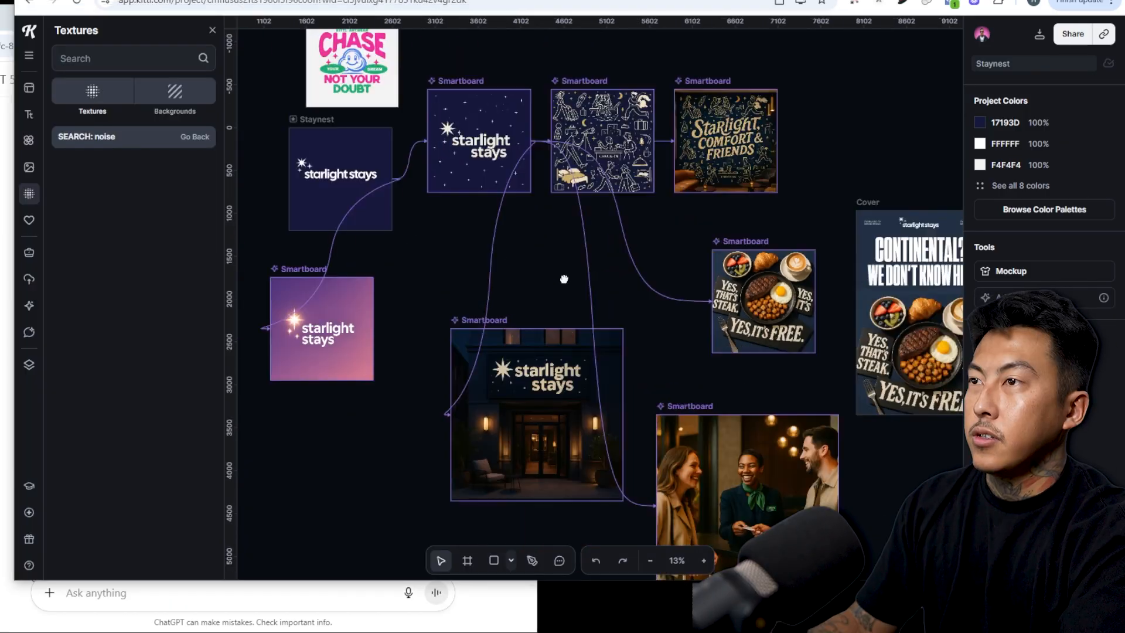
Generate a 1:1 Smartboard from the starlight stays logo Smartboard using the "High-end streetwear graphic design" prompt, placed beneath the lobby scene.
left_click_drag(565, 279, 619, 294)
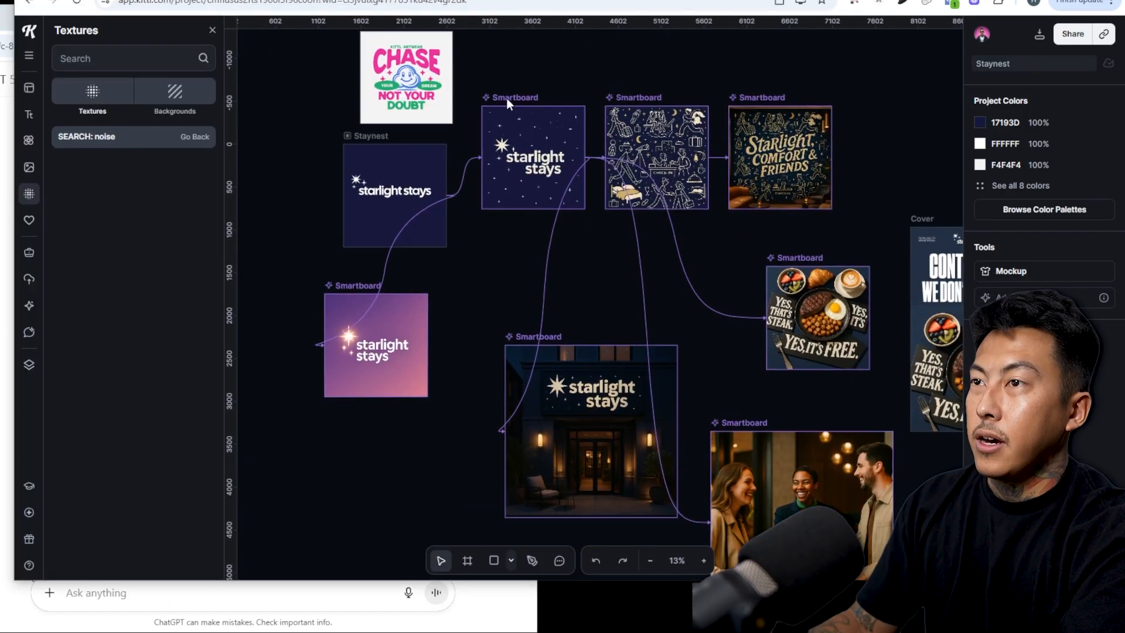
left_click(507, 98)
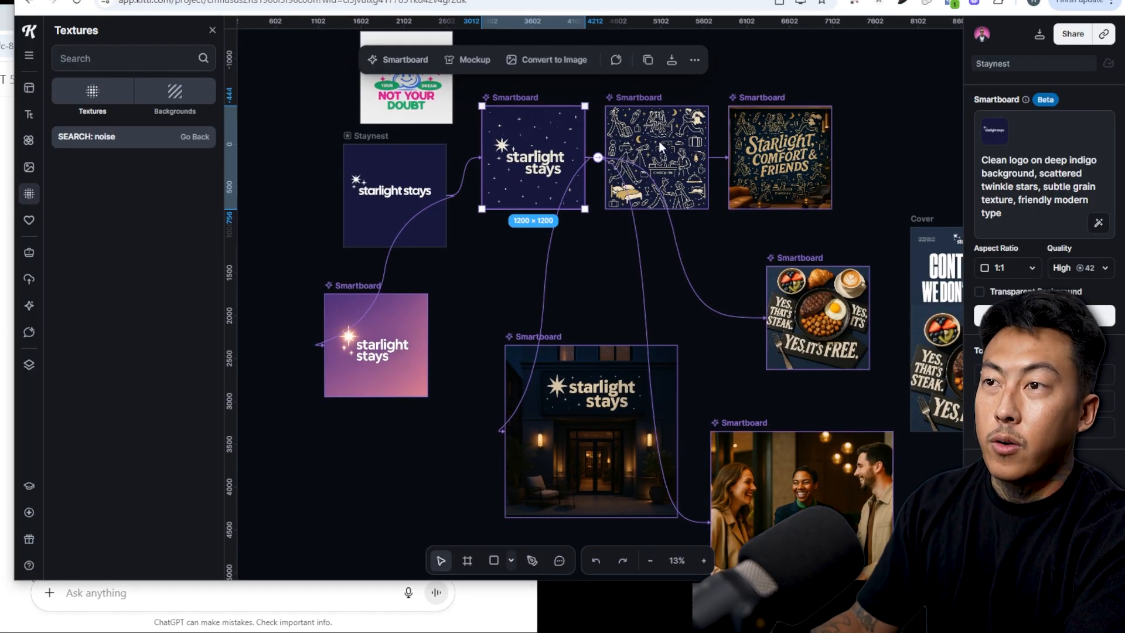
left_click(597, 157)
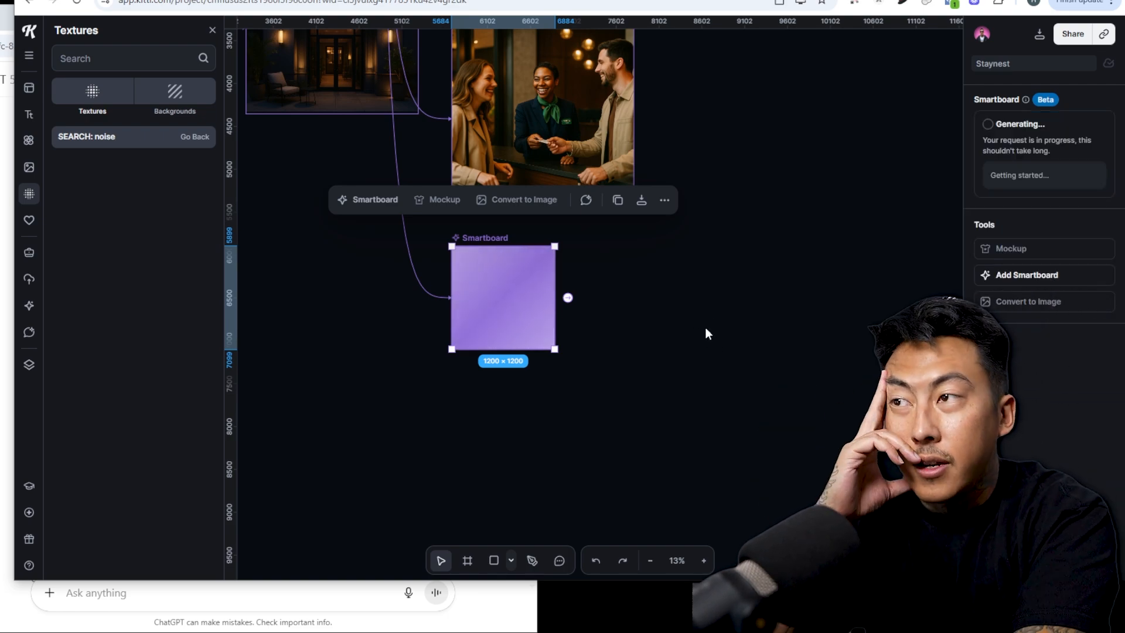
Examine the Cover's headline, starlight stays logo and steak-and-eggs image against its source Smartboard.
scroll(721, 321, "up", 5)
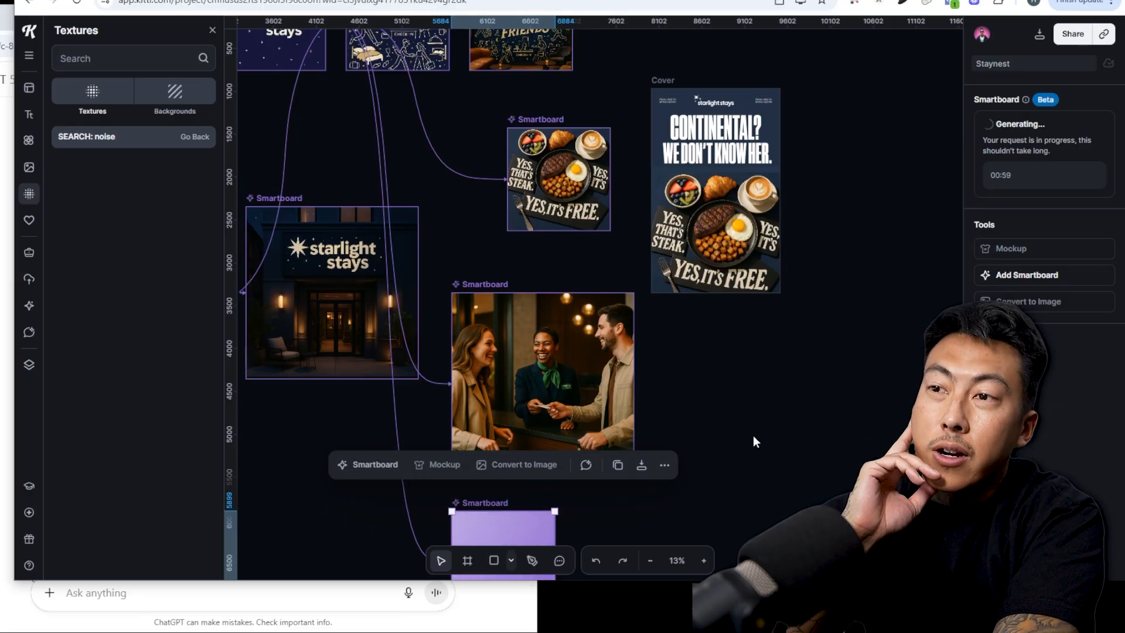
left_click(755, 168)
scroll(756, 168, "up", 5)
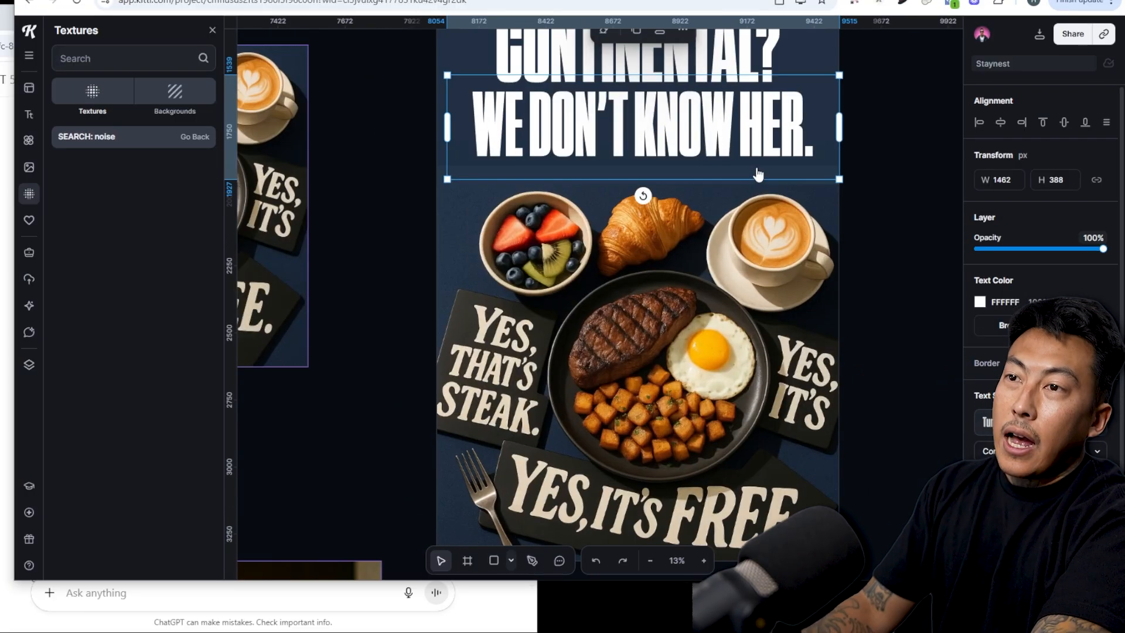
left_click(803, 290)
scroll(671, 209, "down", 5)
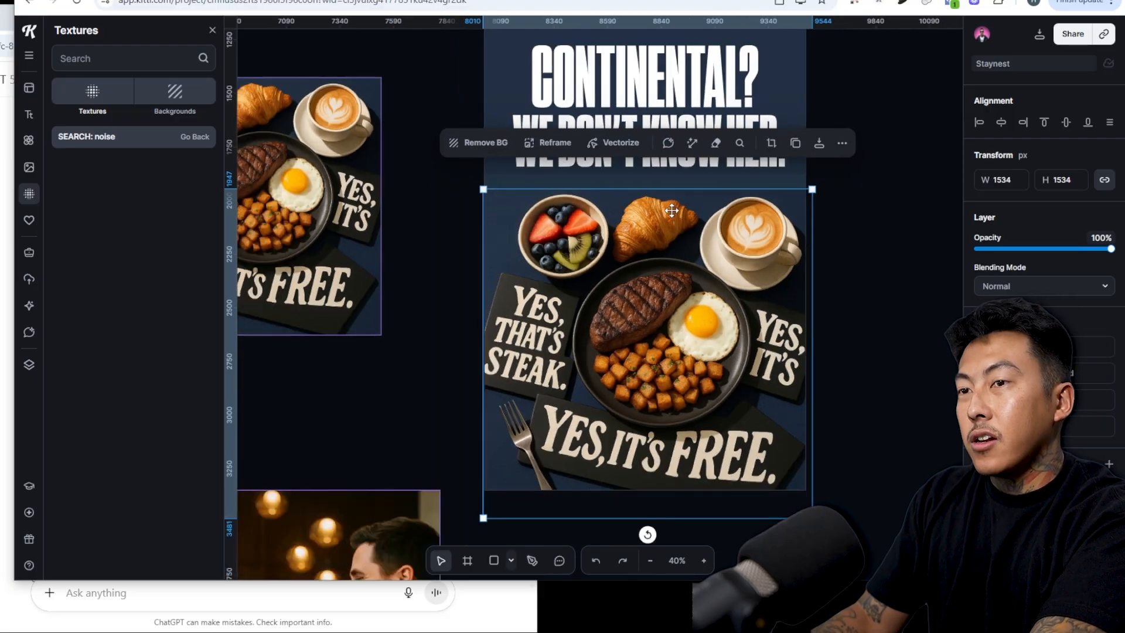
left_click(894, 346)
scroll(648, 269, "up", 2)
left_click(588, 241)
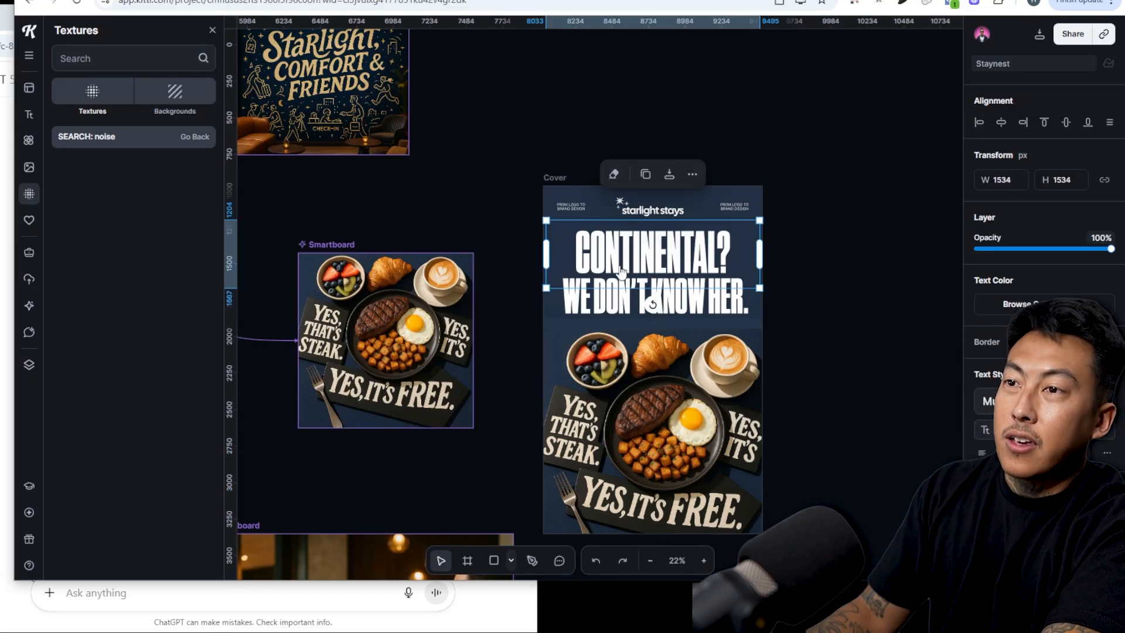
left_click(816, 326)
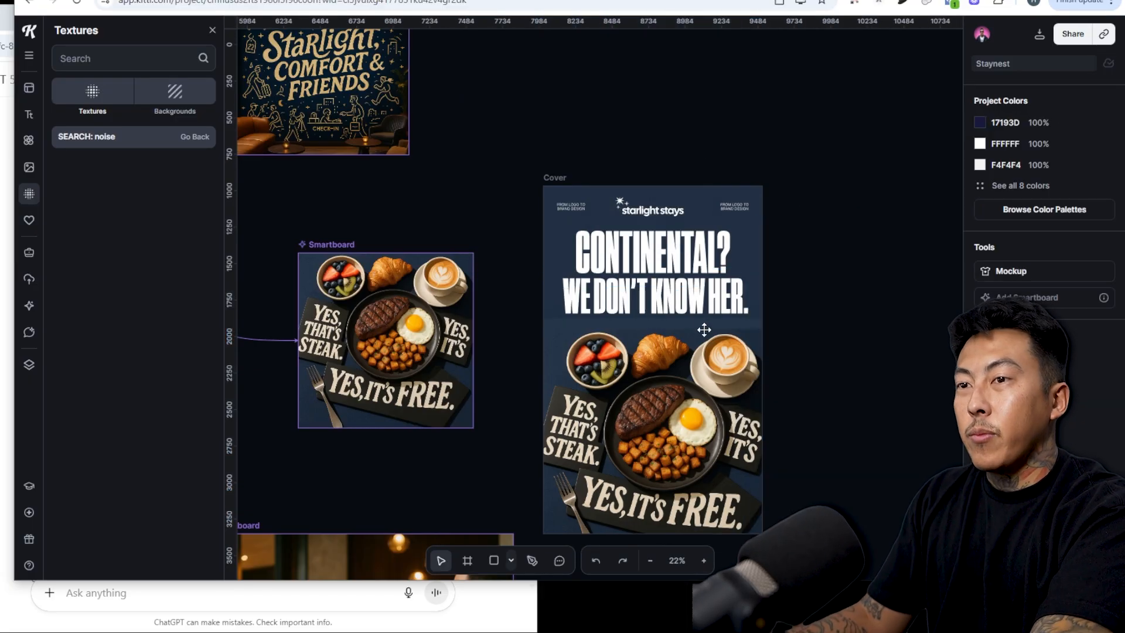
left_click(730, 312)
left_click(831, 431)
scroll(665, 347, "down", 3)
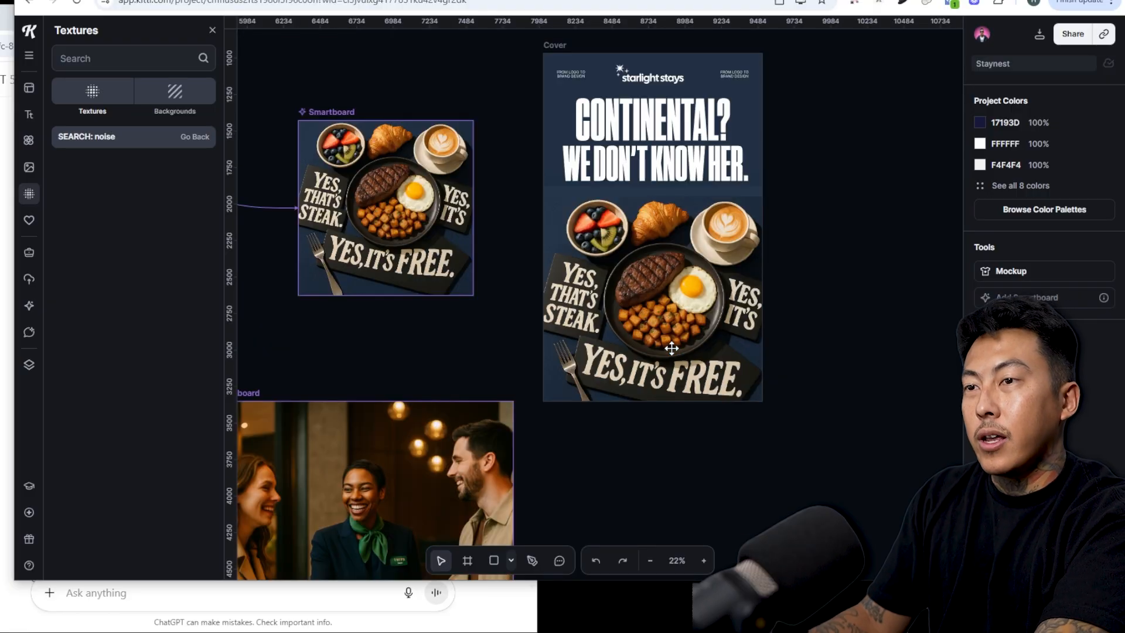
Examine the "Starlight, Comfort & Friends" wall mural Smartboard and its check-in illustration.
scroll(665, 347, "down", 2)
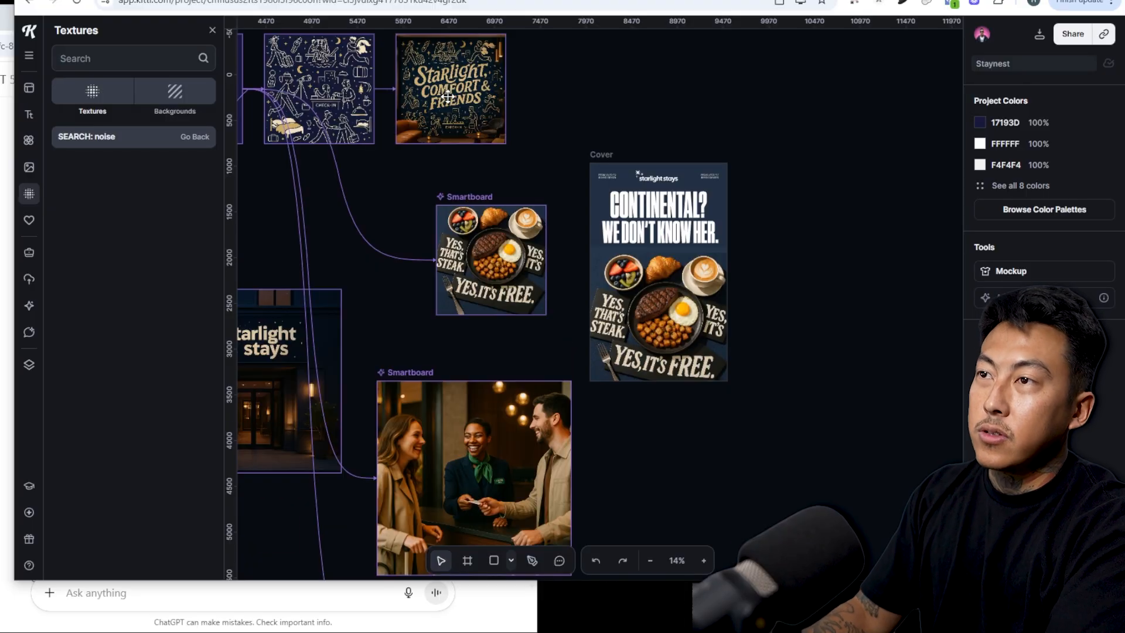
scroll(474, 126, "up", 2)
scroll(463, 129, "down", 2)
scroll(444, 121, "up", 5)
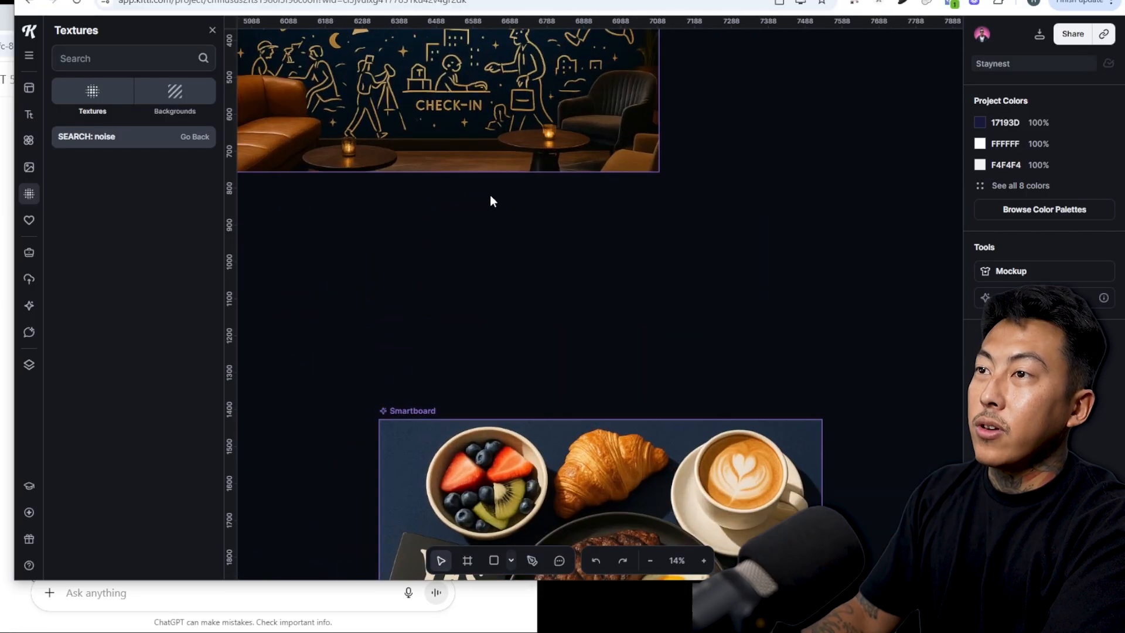
left_click_drag(464, 214, 557, 484)
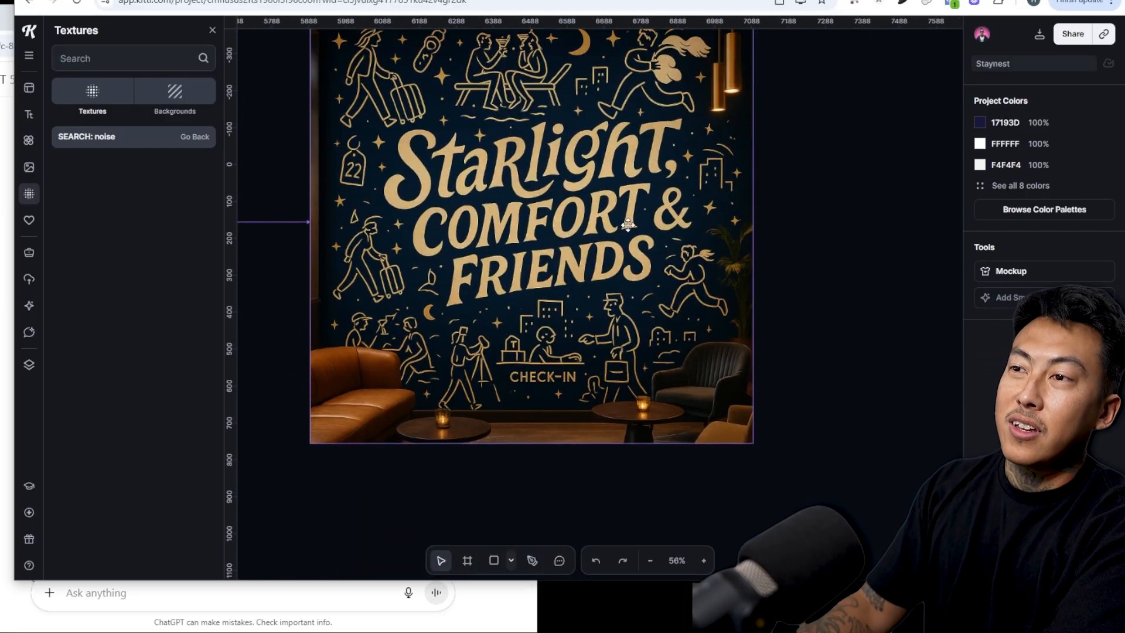
scroll(653, 274, "down", 5)
left_click_drag(544, 389, 522, 94)
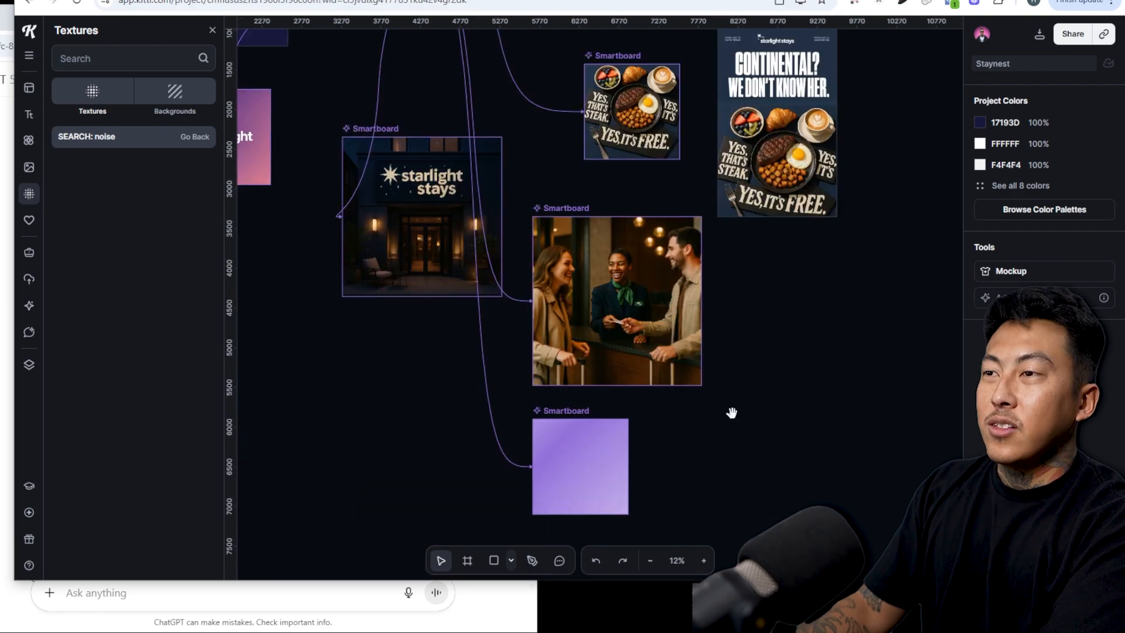
Enlarge the generating Smartboard beneath the lobby scene to about 2571 × 2571.
left_click(565, 413)
scroll(595, 411, "down", 2)
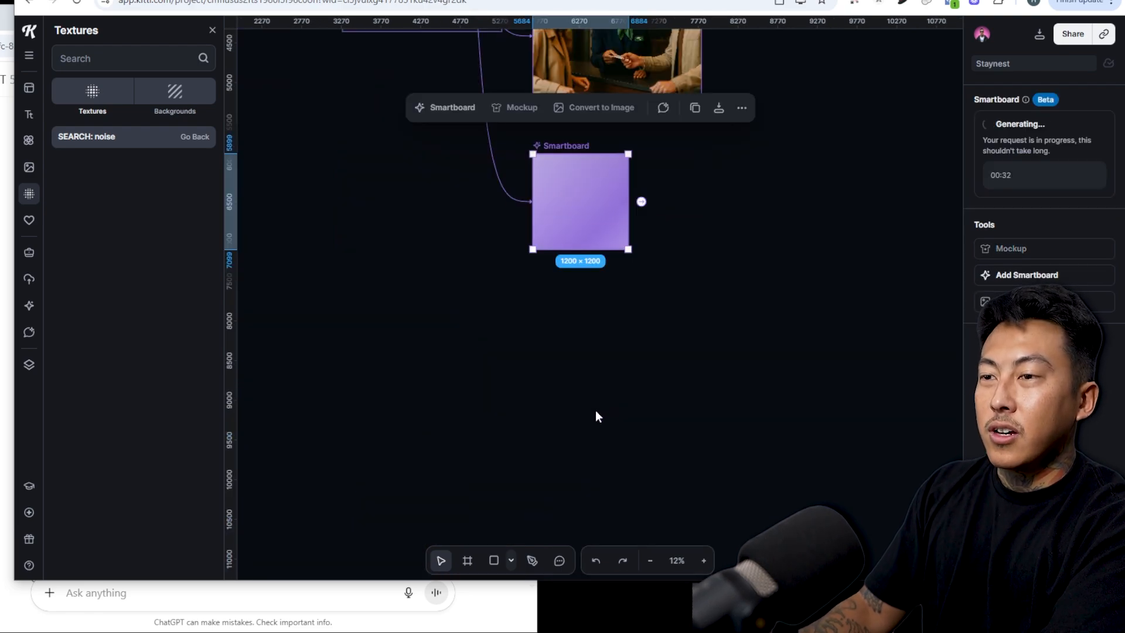
scroll(650, 340, "up", 2)
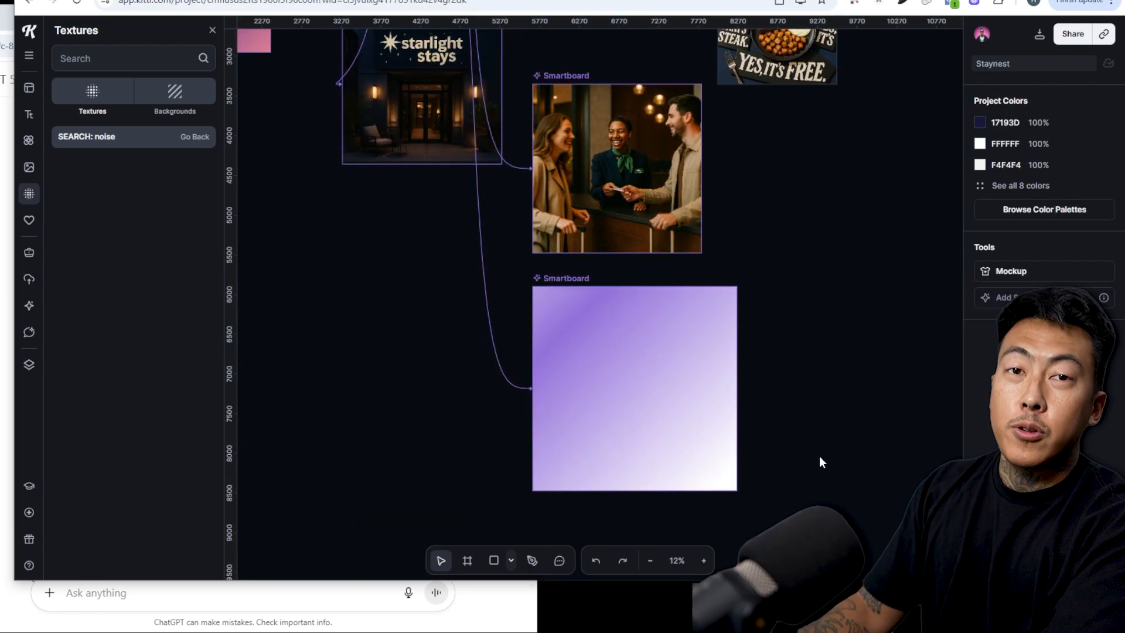
Examine the hotel exterior Smartboard with its illuminated starlight stays sign and entrance.
scroll(432, 287, "up", 3)
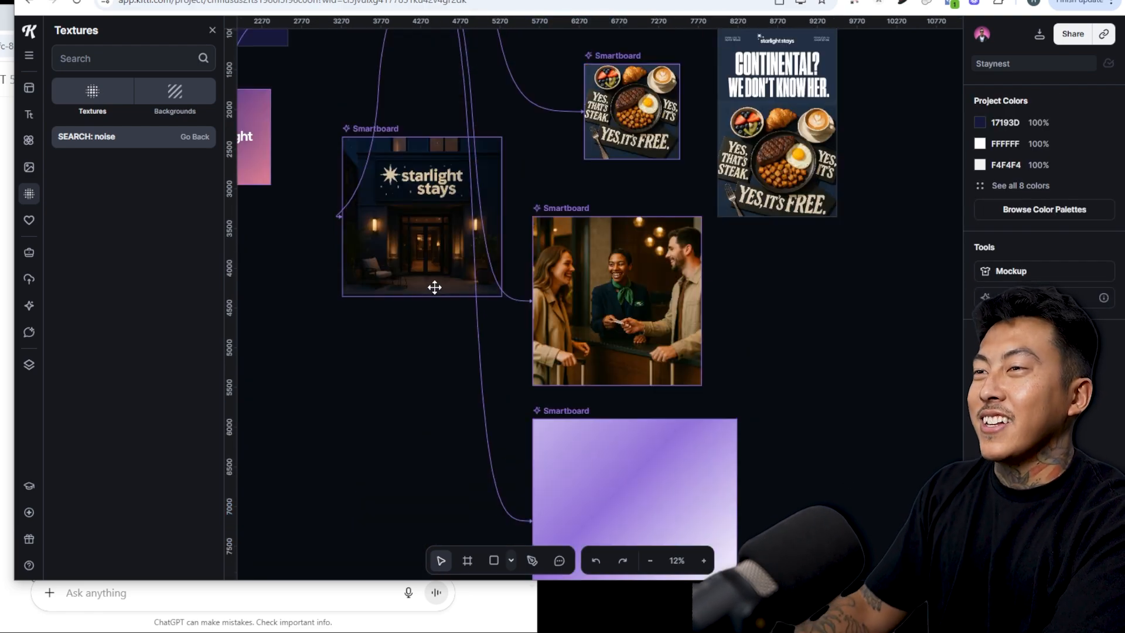
scroll(399, 289, "up", 2)
scroll(398, 289, "up", 2)
scroll(406, 307, "up", 2)
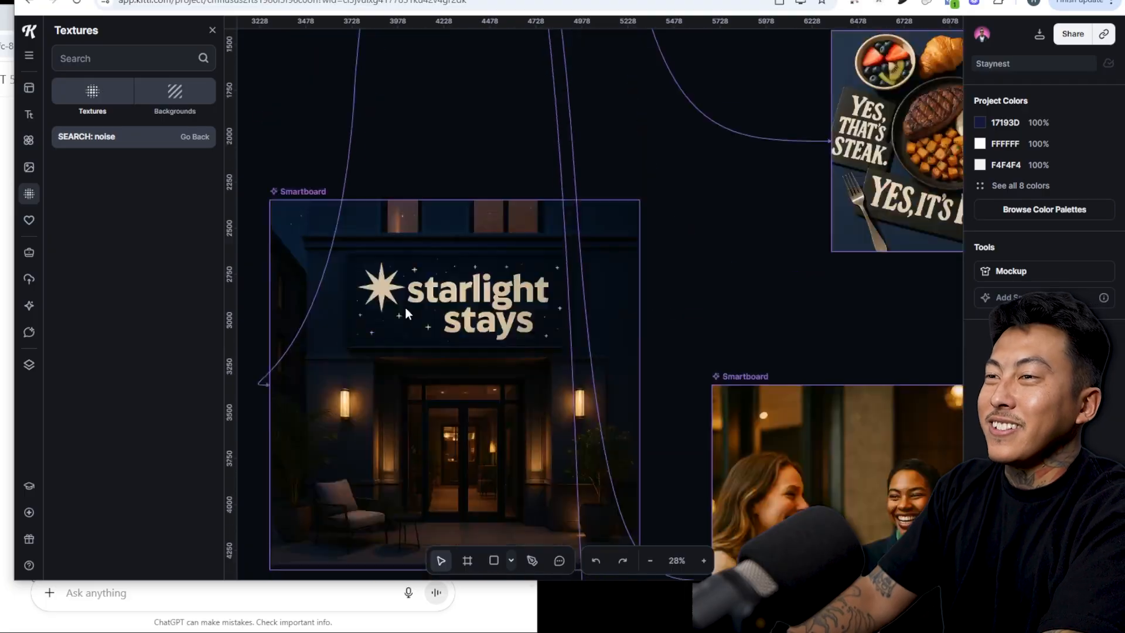
scroll(391, 326, "down", 1)
scroll(393, 336, "up", 2)
scroll(445, 410, "up", 2)
scroll(491, 469, "down", 6)
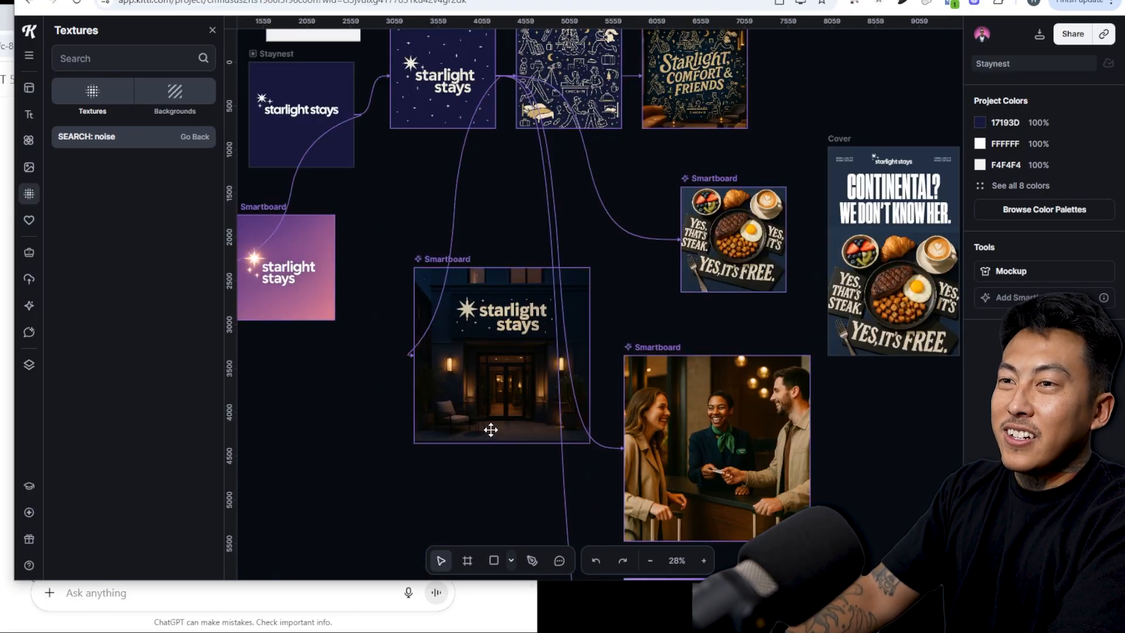
scroll(644, 448, "down", 3)
scroll(619, 447, "up", 2)
scroll(642, 373, "up", 2)
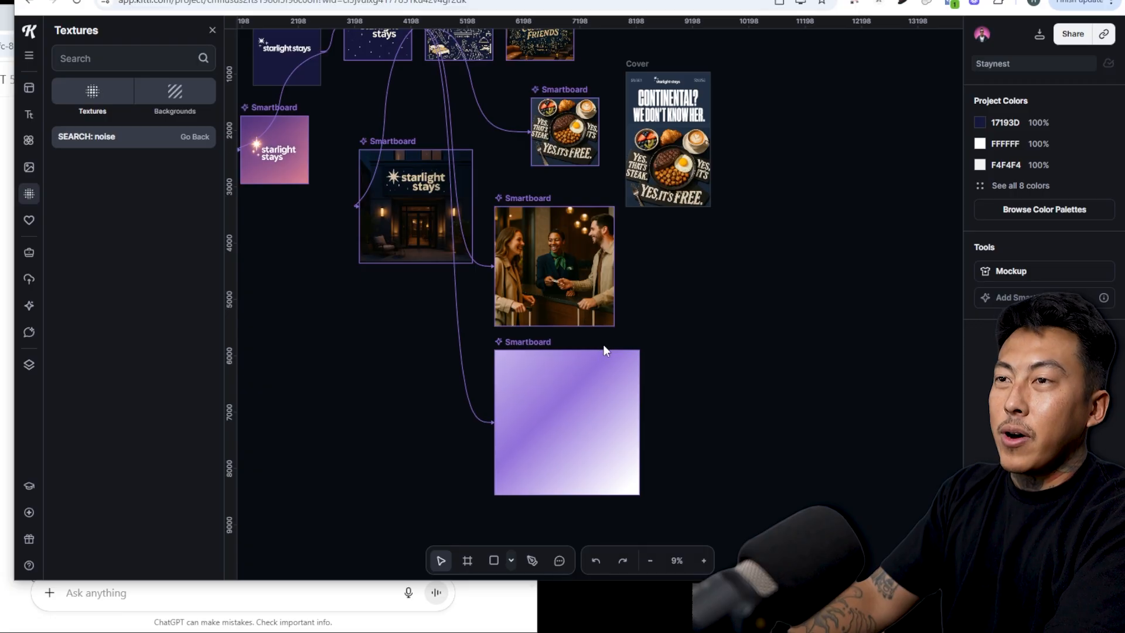
Move the lobby check-in Smartboard below the hotel exterior, beneath the purple logo version.
left_click(546, 202)
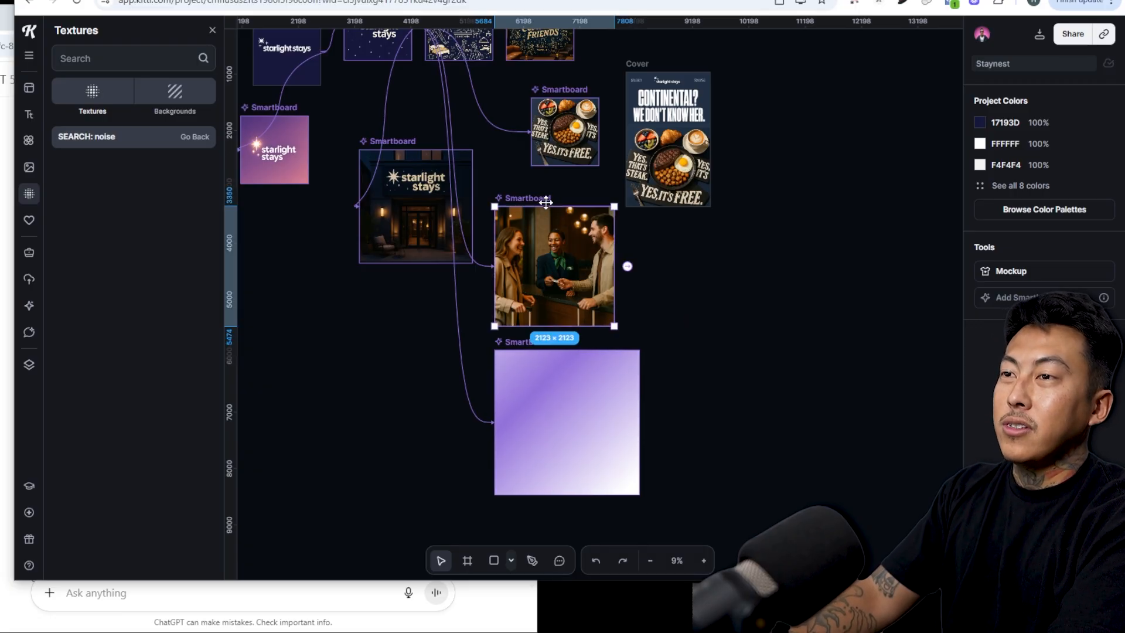
left_click_drag(545, 202, 329, 323)
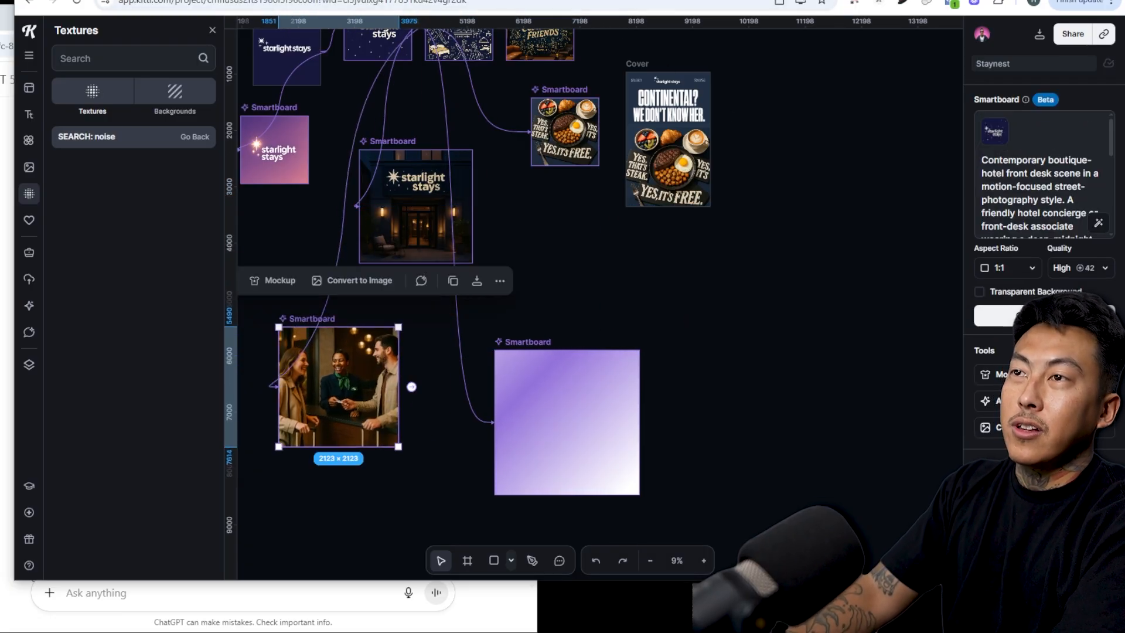
left_click(656, 1)
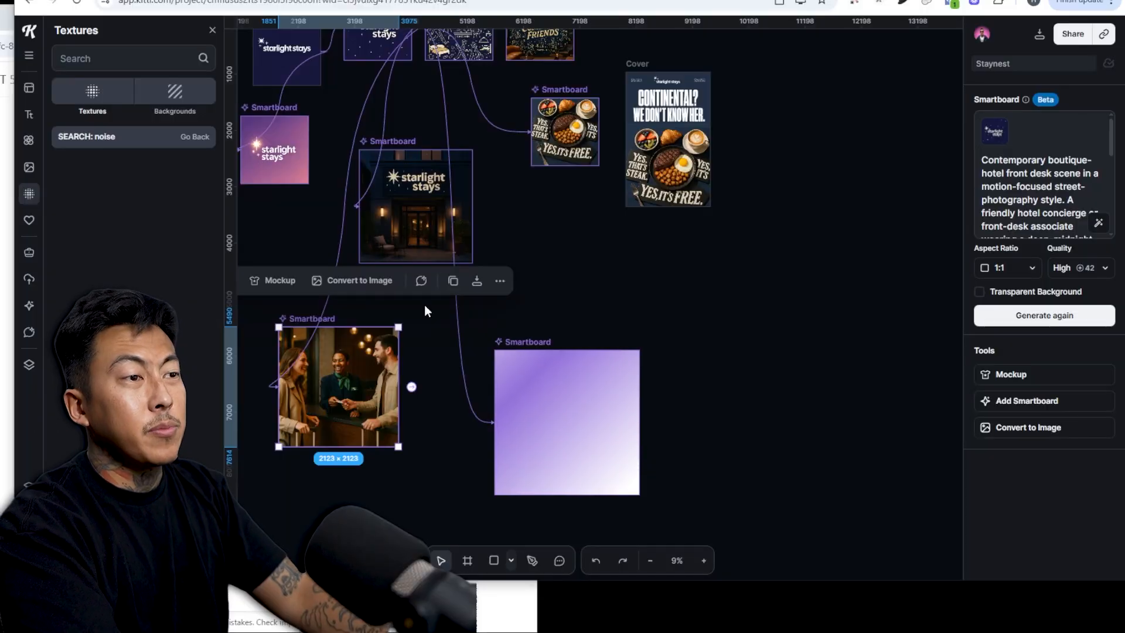
Move the "STARRY NIGHTS, BRIGHTER MORNINGS" Smartboard next to the lobby check-in scene.
left_click(563, 418)
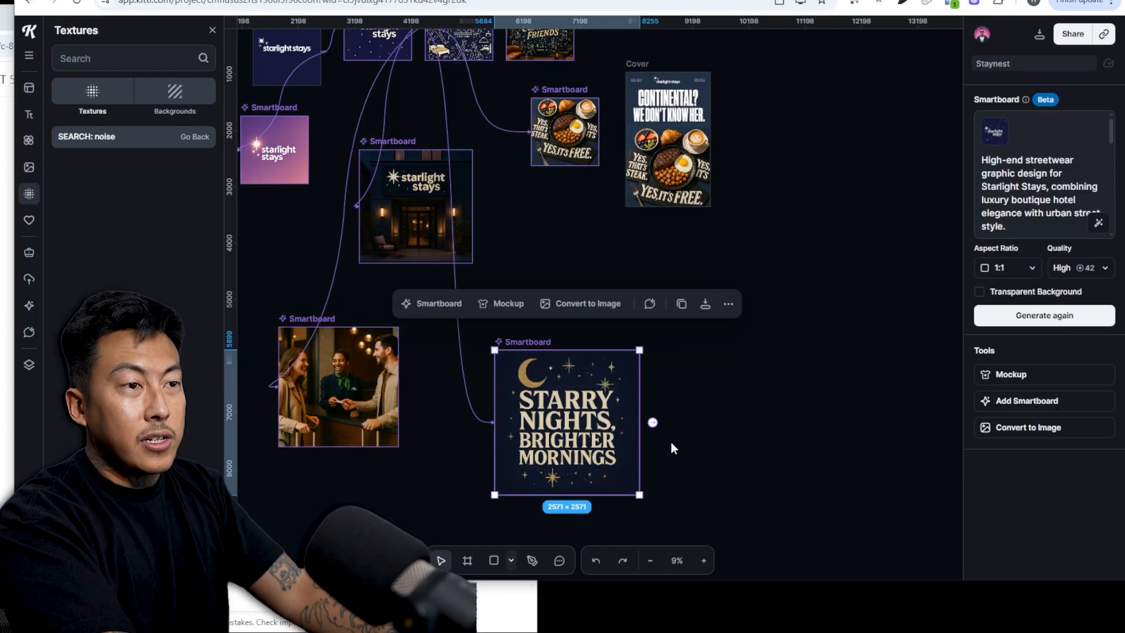
left_click_drag(528, 342, 458, 315)
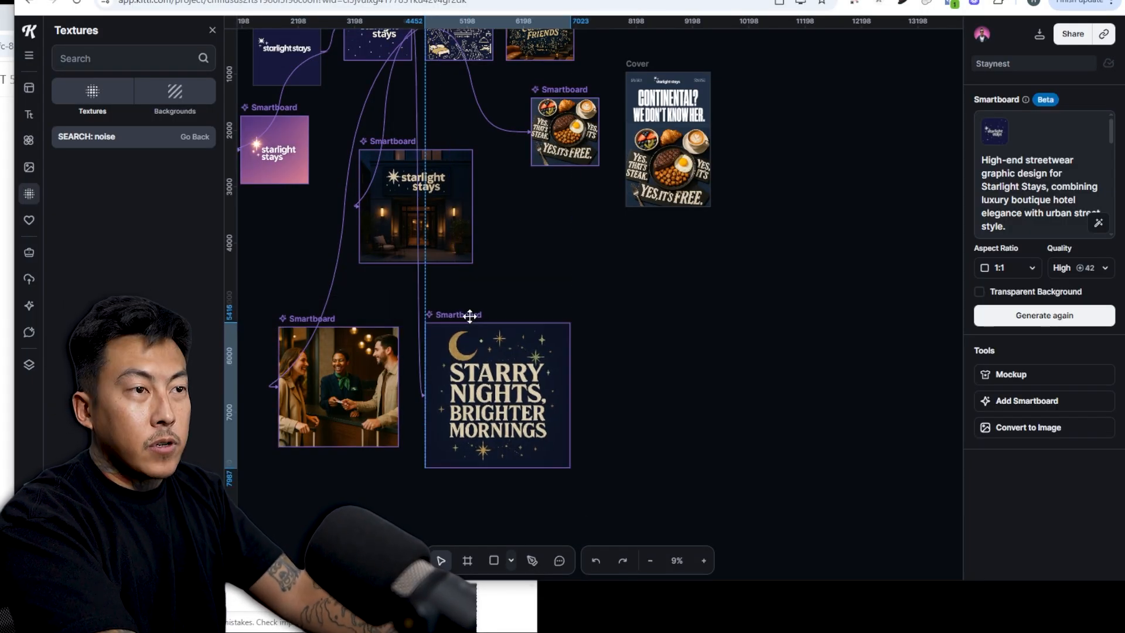
left_click(650, 408)
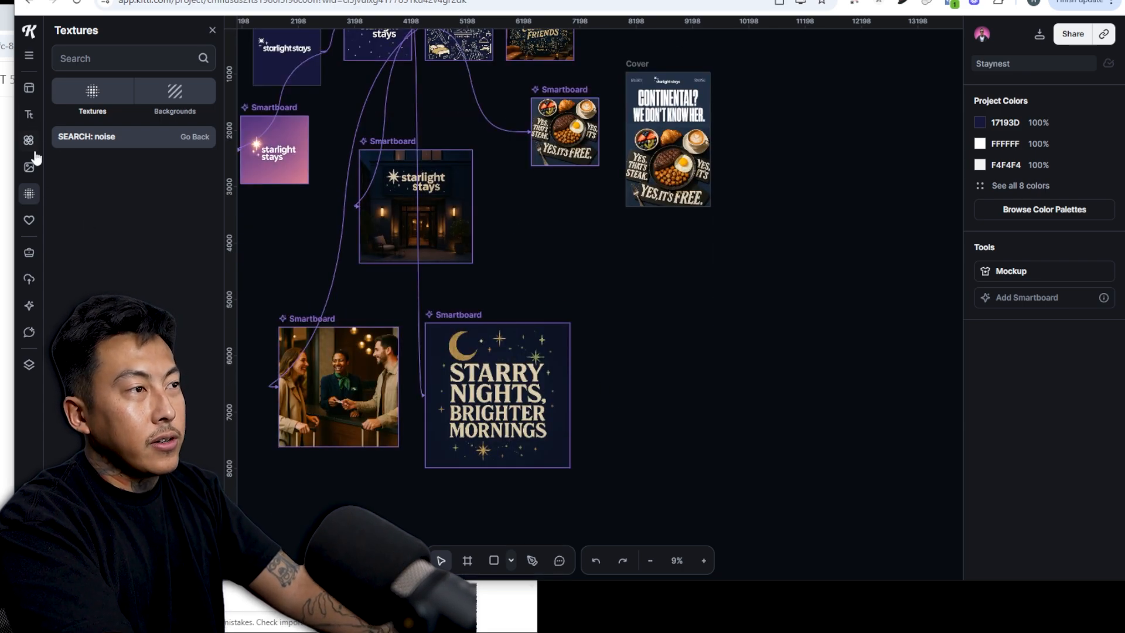
Preview the "STARRY NIGHTS" design on the Flora Obscura T-shirt back mockup with shirt color 1D2330, and return to the editor.
left_click(468, 315)
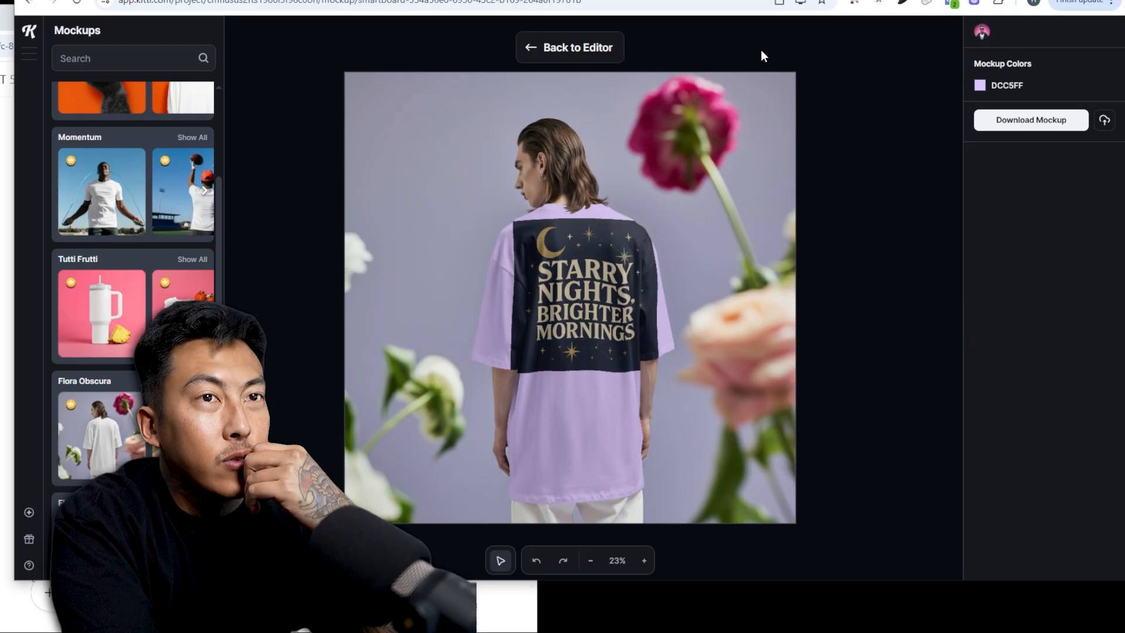
left_click(986, 88)
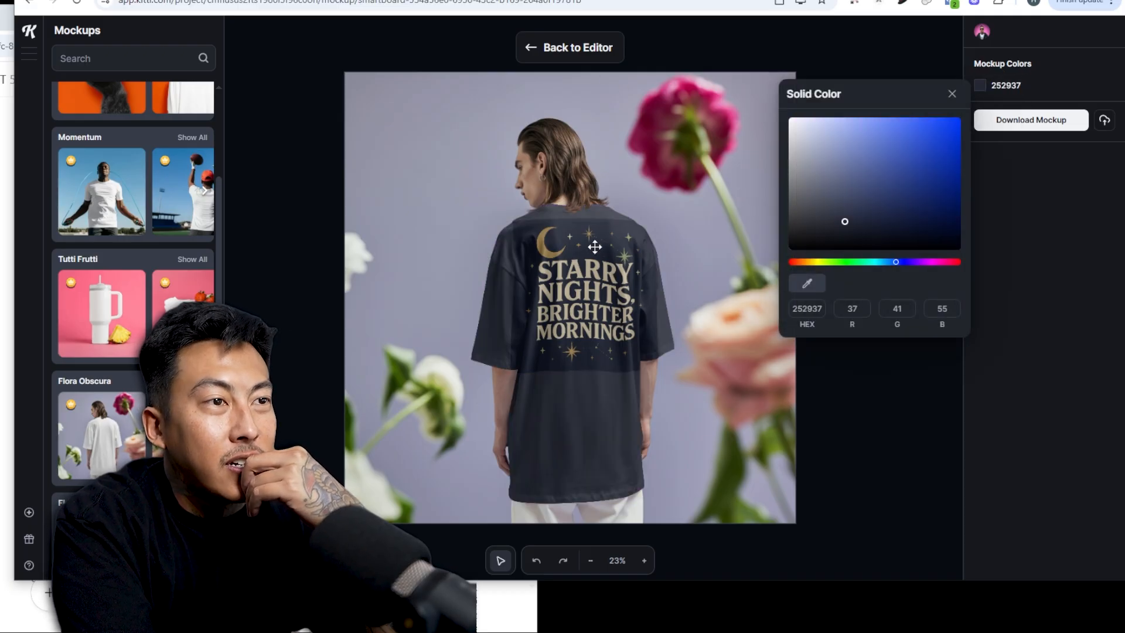
left_click(610, 234)
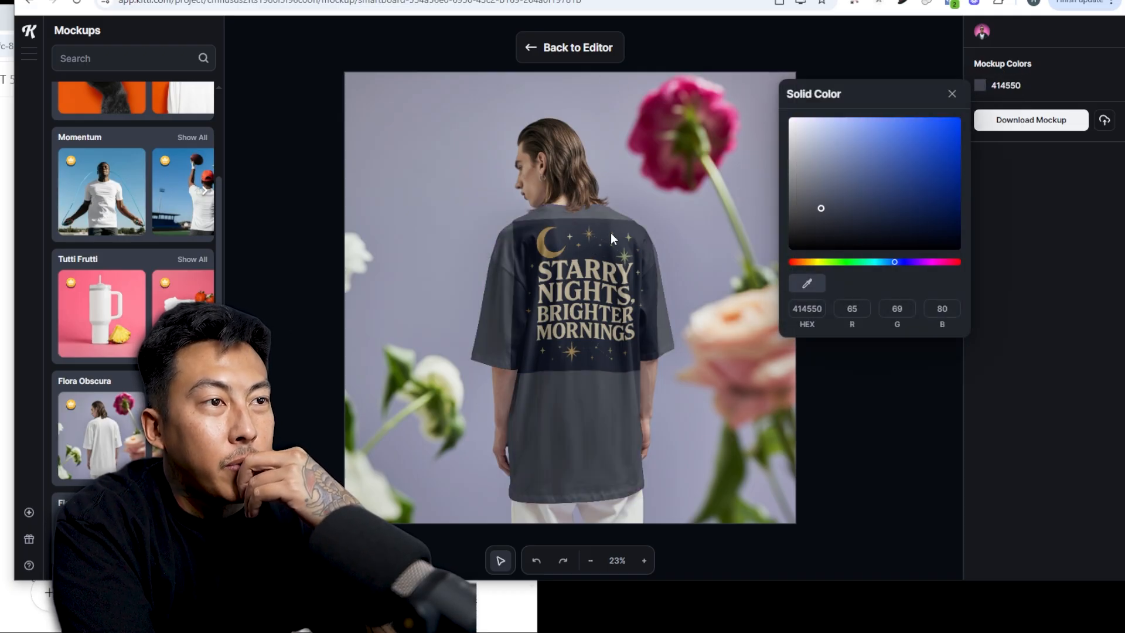
left_click(593, 361)
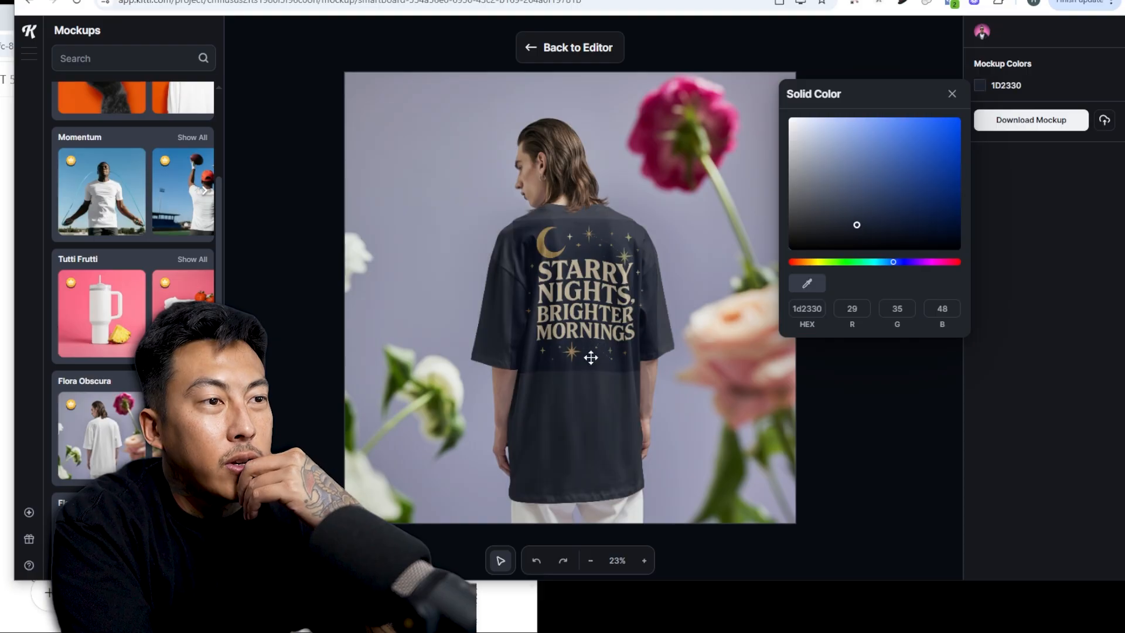
left_click(572, 48)
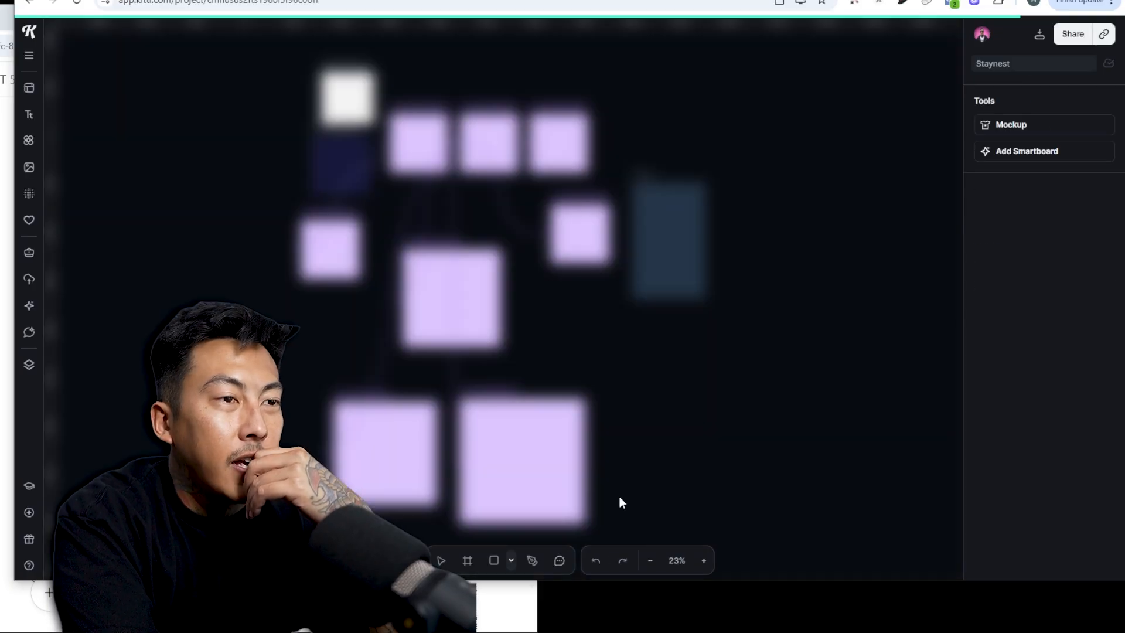
Convert the "STARRY NIGHTS, BRIGHTER MORNINGS" Smartboard to an image and vectorize that copy.
left_click(501, 401)
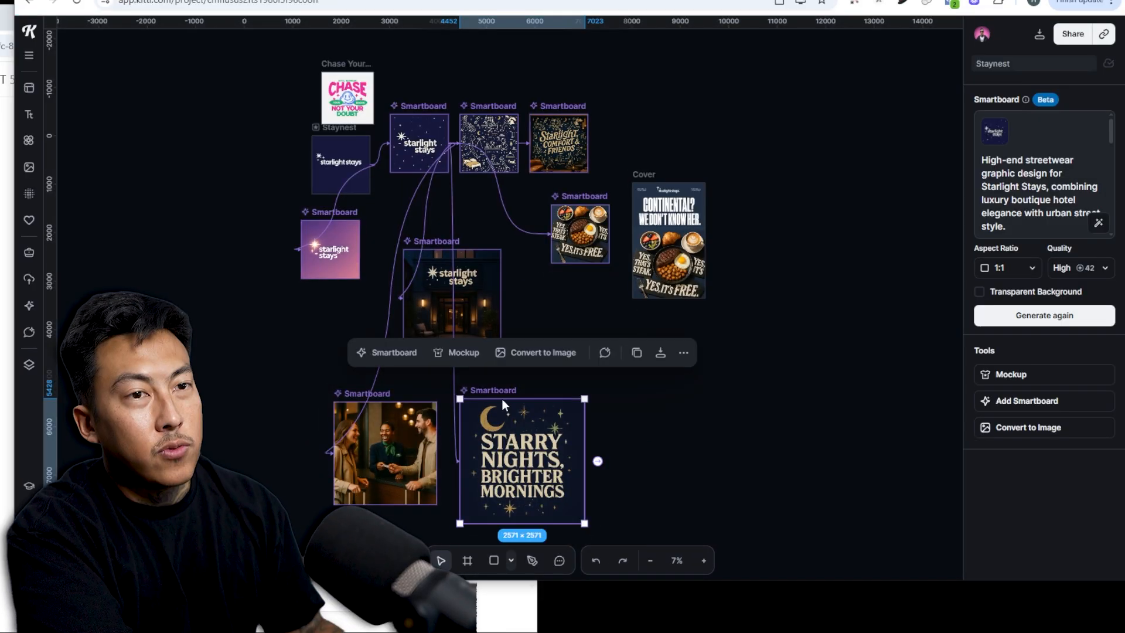
scroll(571, 455, "up", 3)
left_click(1039, 434)
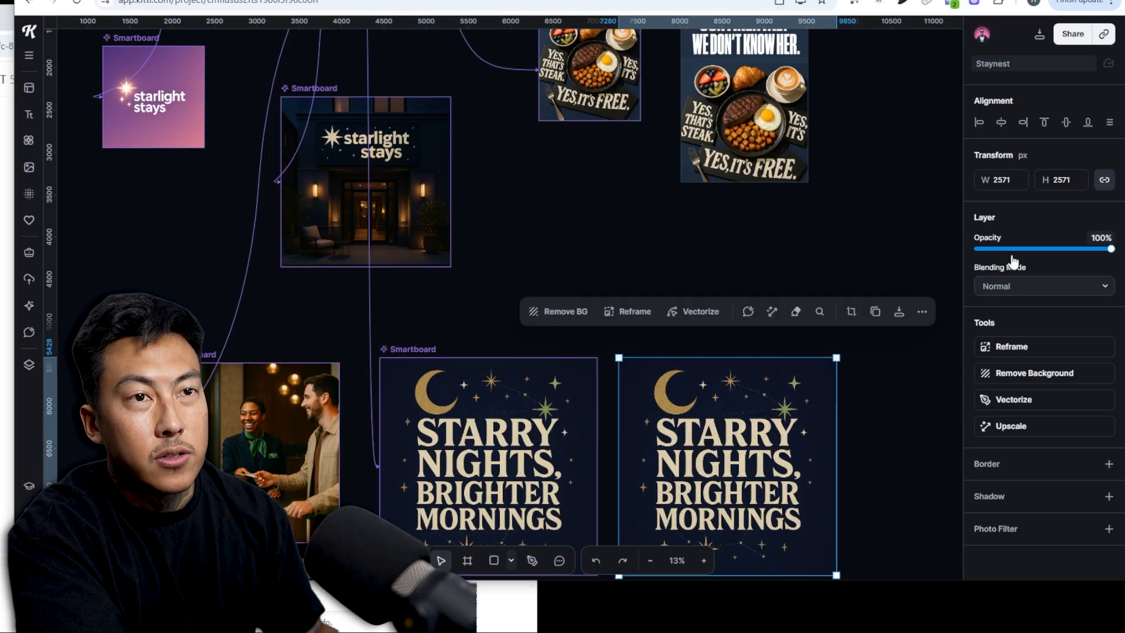
left_click(1022, 401)
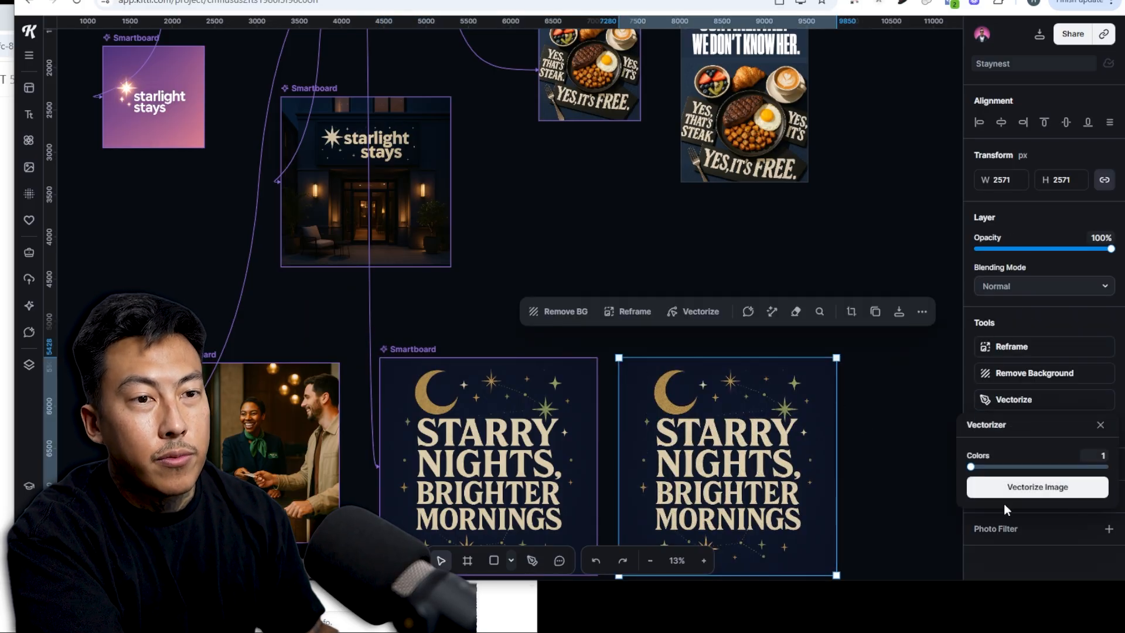
left_click(1036, 485)
Copy the dark navy background color's hex code 0D1425 from the vectorized "STARRY NIGHTS" design.
left_click(979, 302)
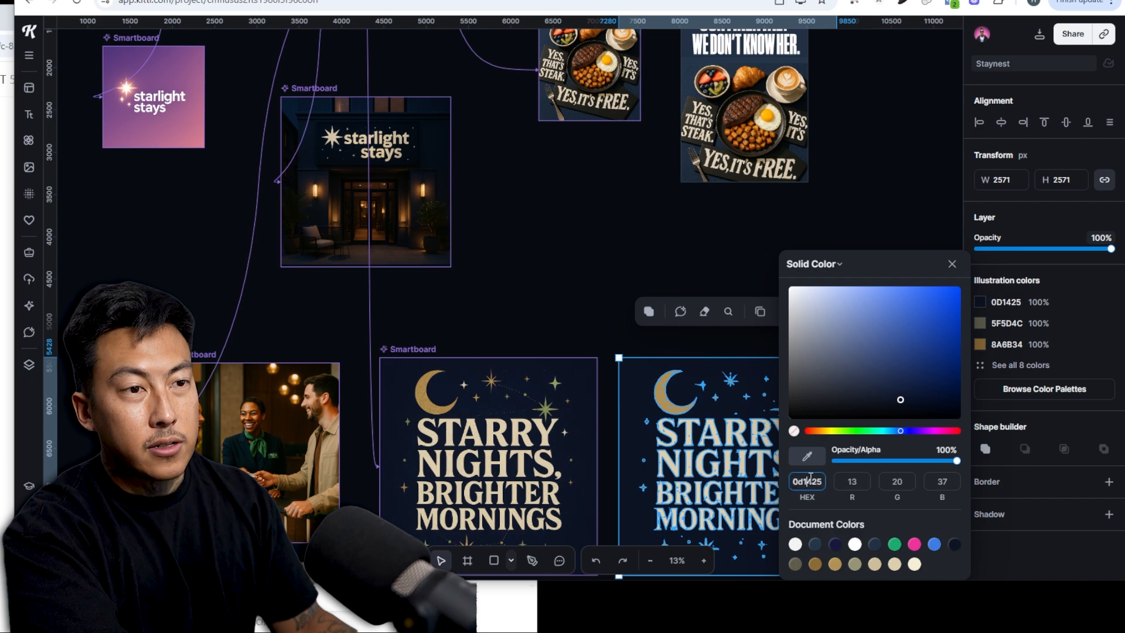
left_click(609, 356)
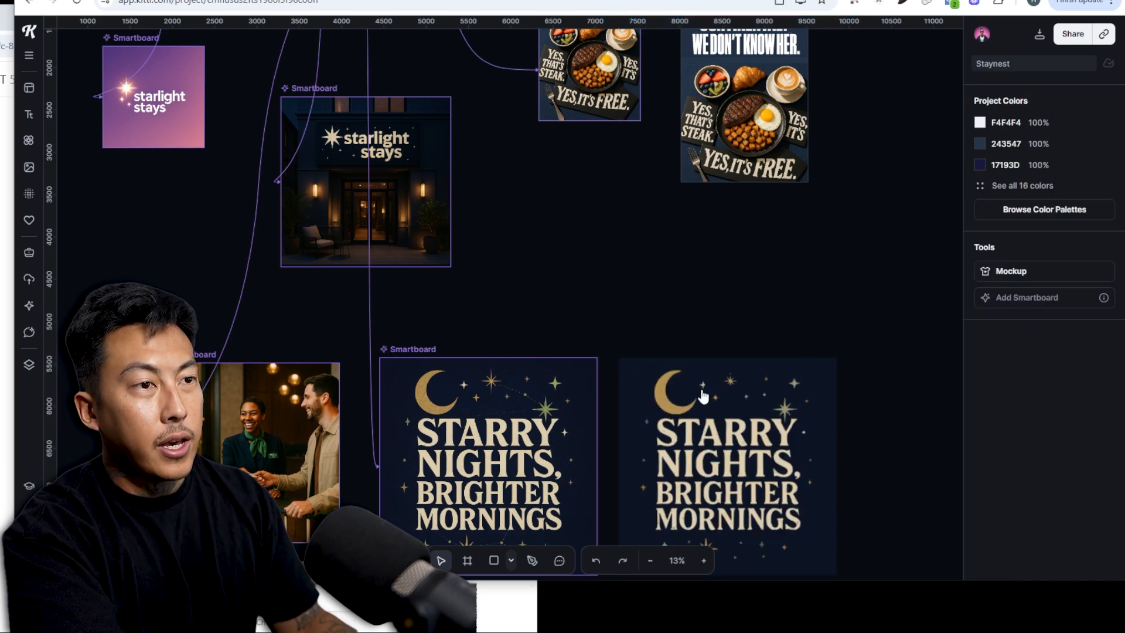
left_click(689, 377)
Open the "STARRY NIGHTS" Smartboard in the Flora Obscura T-shirt back mockup and move the design higher on the shirt.
left_click(417, 350)
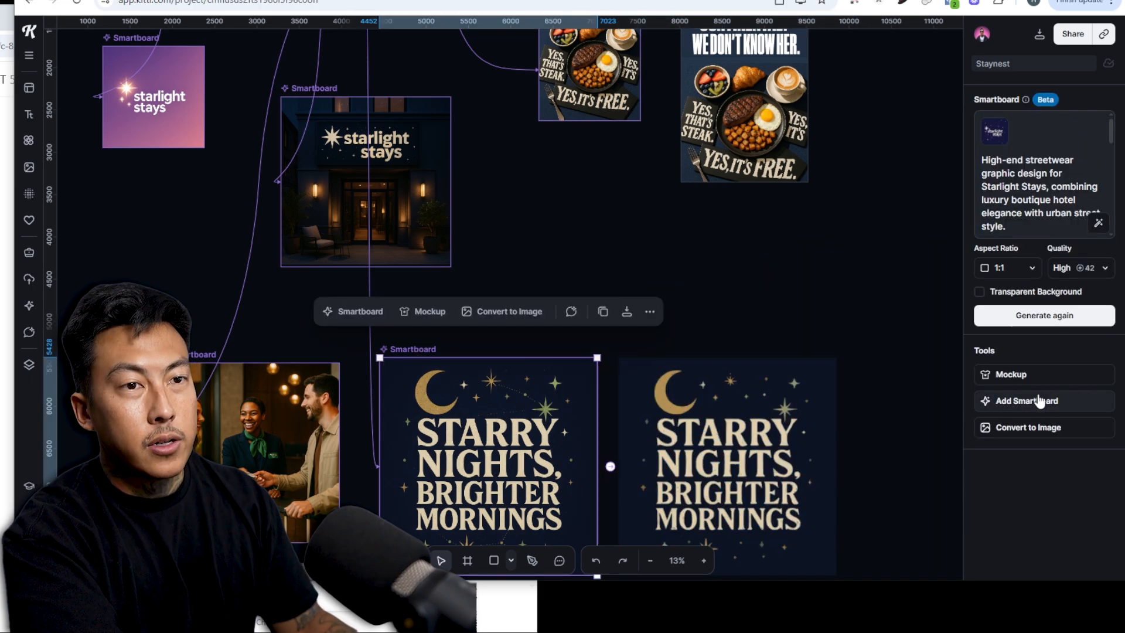
left_click(1034, 376)
left_click(192, 274)
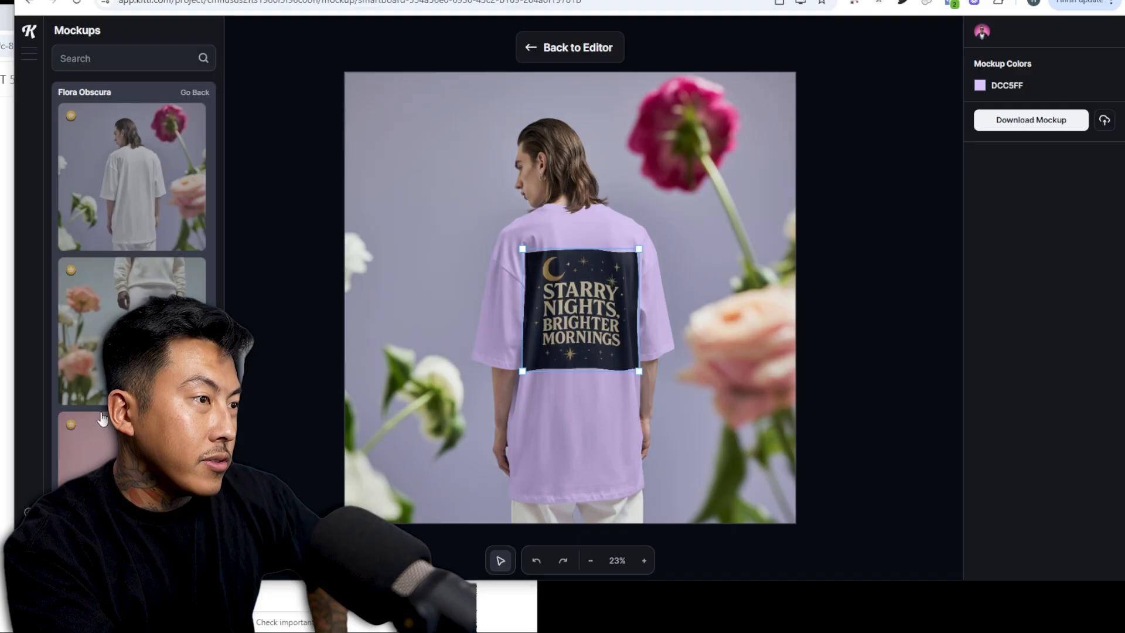
scroll(103, 418, "down", 5)
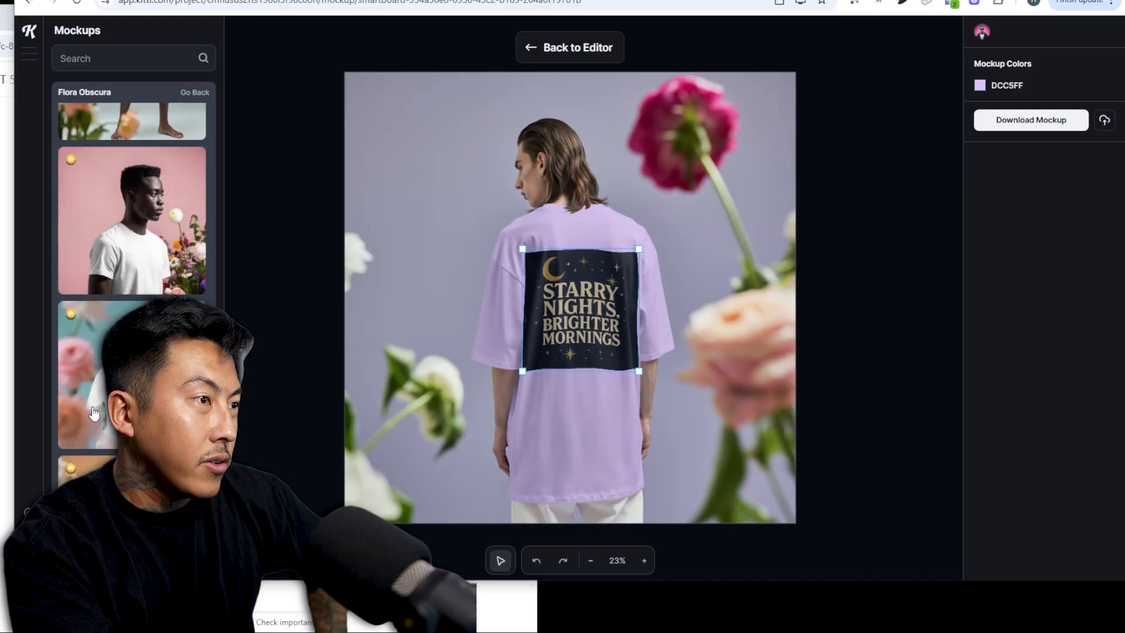
scroll(102, 418, "down", 5)
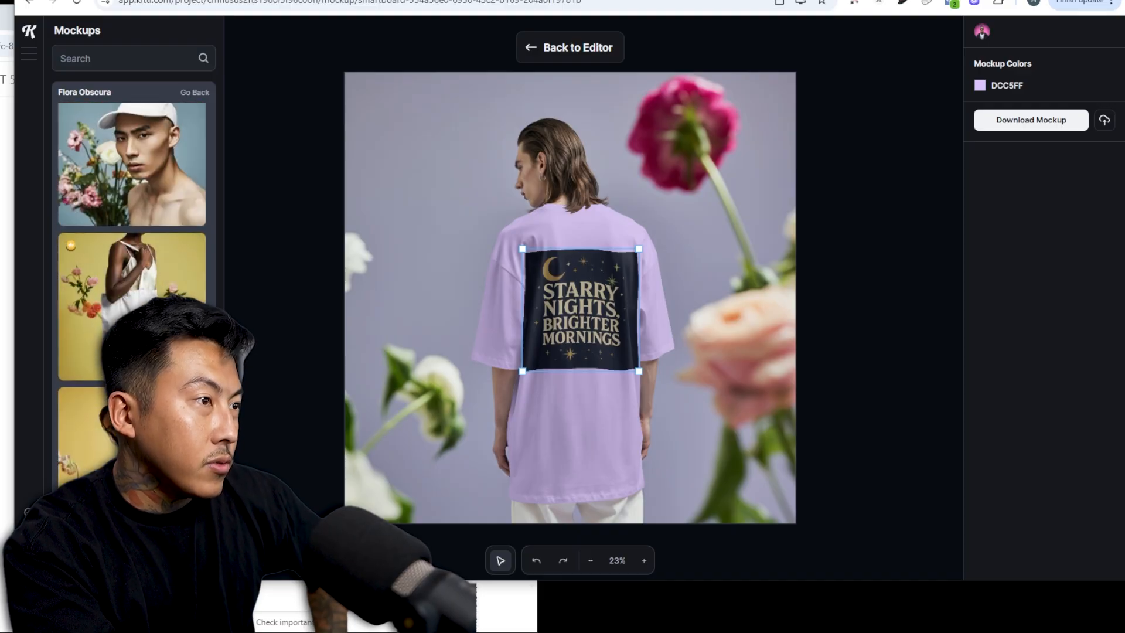
left_click_drag(602, 291, 602, 265)
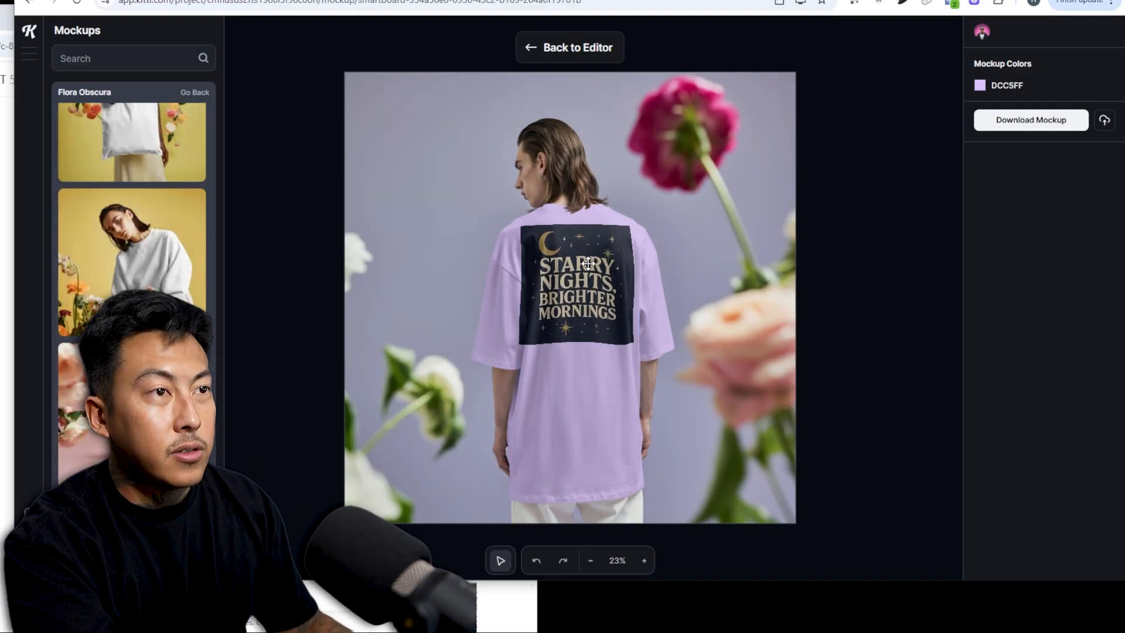
Set the Flora Obscura shirt color to 0D1425, then enlarge the "STARRY NIGHTS" design and center it on the back.
left_click(979, 85)
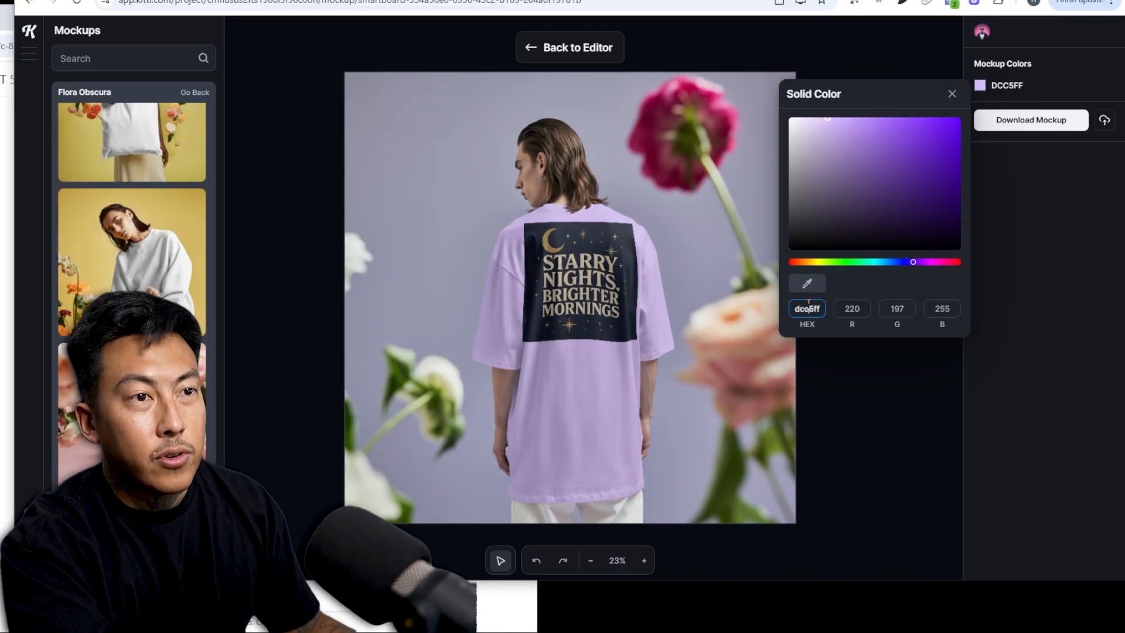
key("Return")
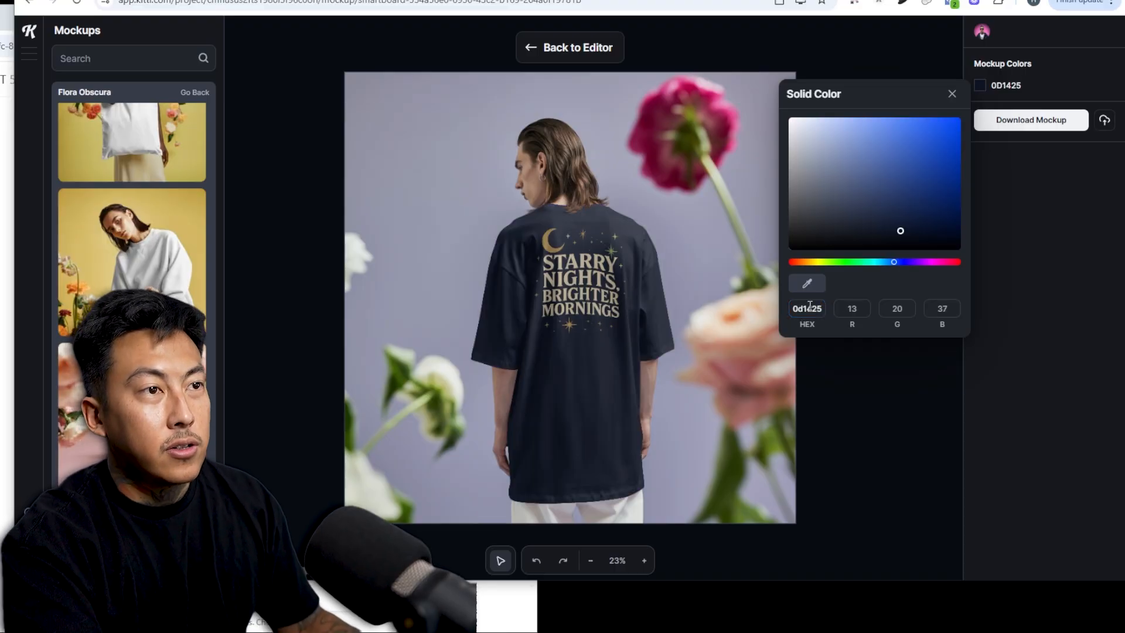
left_click(559, 220)
right_click(596, 268)
key("Escape")
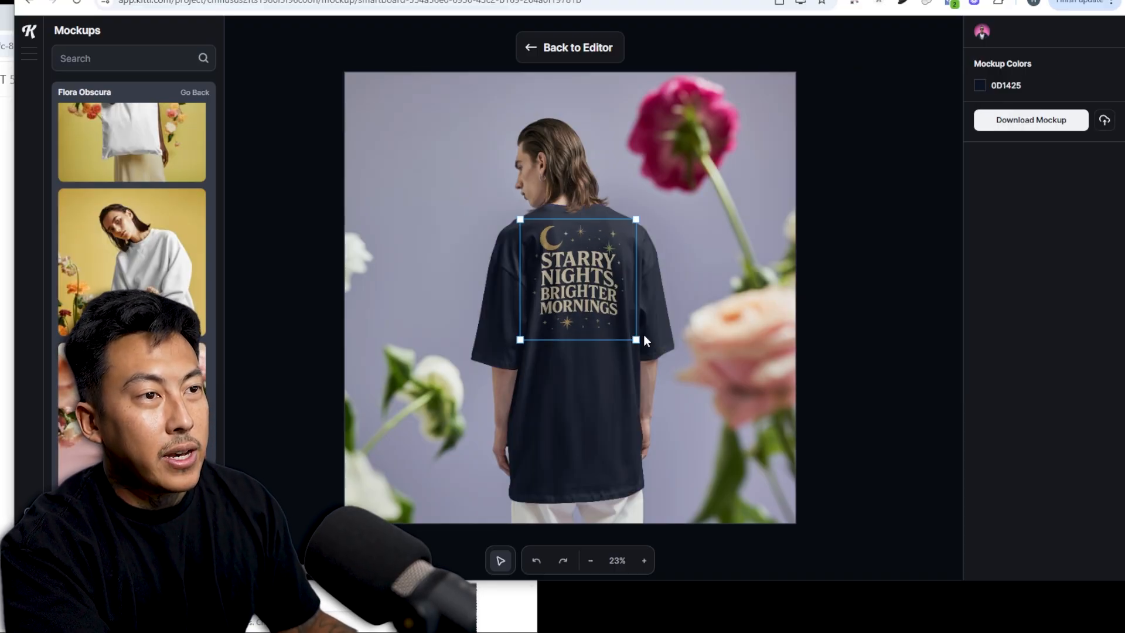
left_click_drag(637, 340, 672, 376)
left_click_drag(595, 327, 581, 326)
Switch to the Lowtide mockup collection and apply the T-shirt back mockup of the man in white sunglasses against blue sky.
scroll(135, 351, "down", 7)
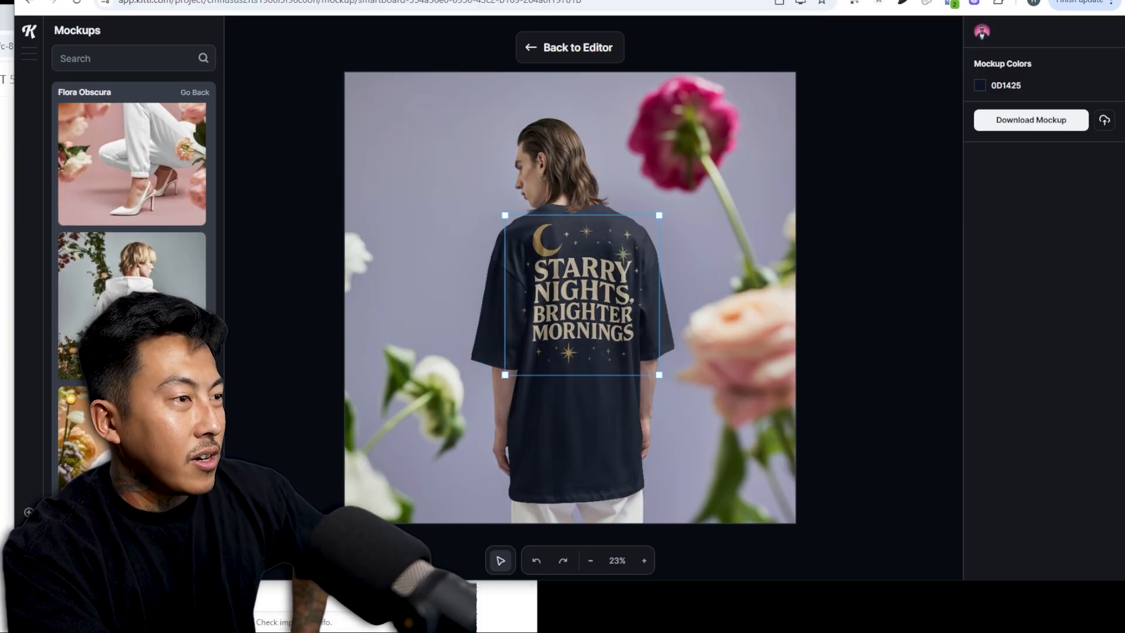
left_click(201, 94)
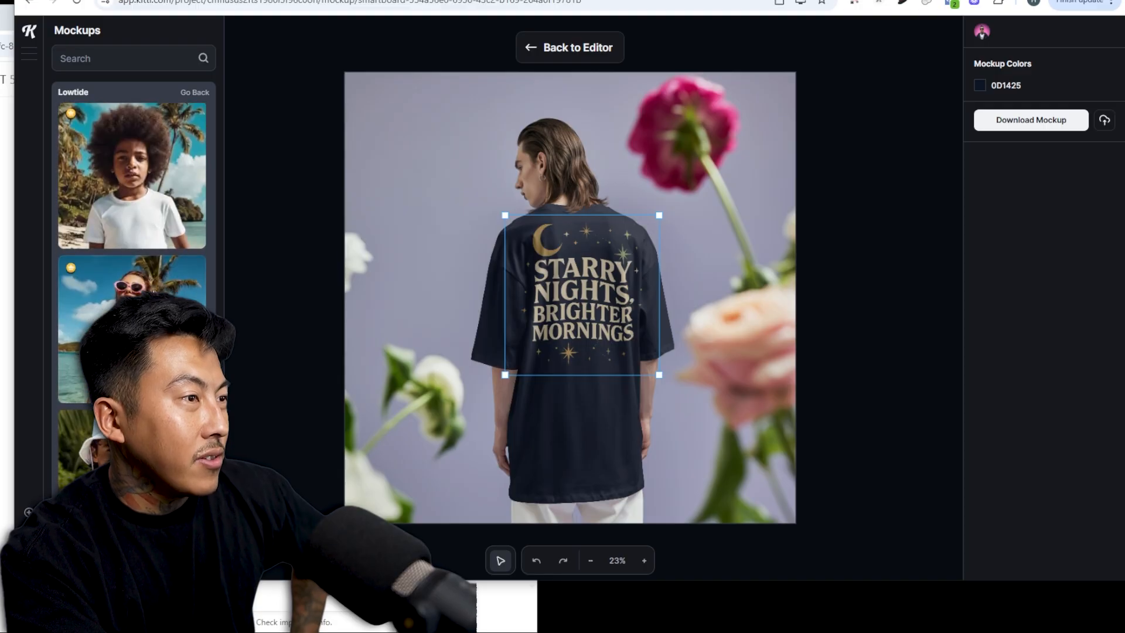
scroll(154, 291, "down", 15)
scroll(154, 291, "up", 7)
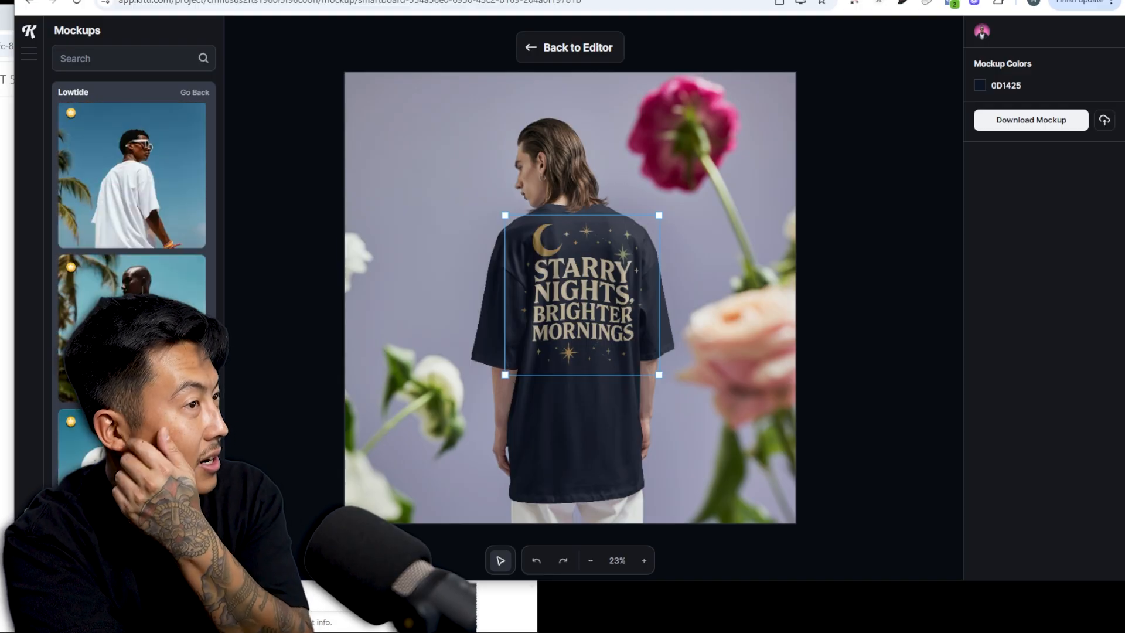
left_click(151, 281)
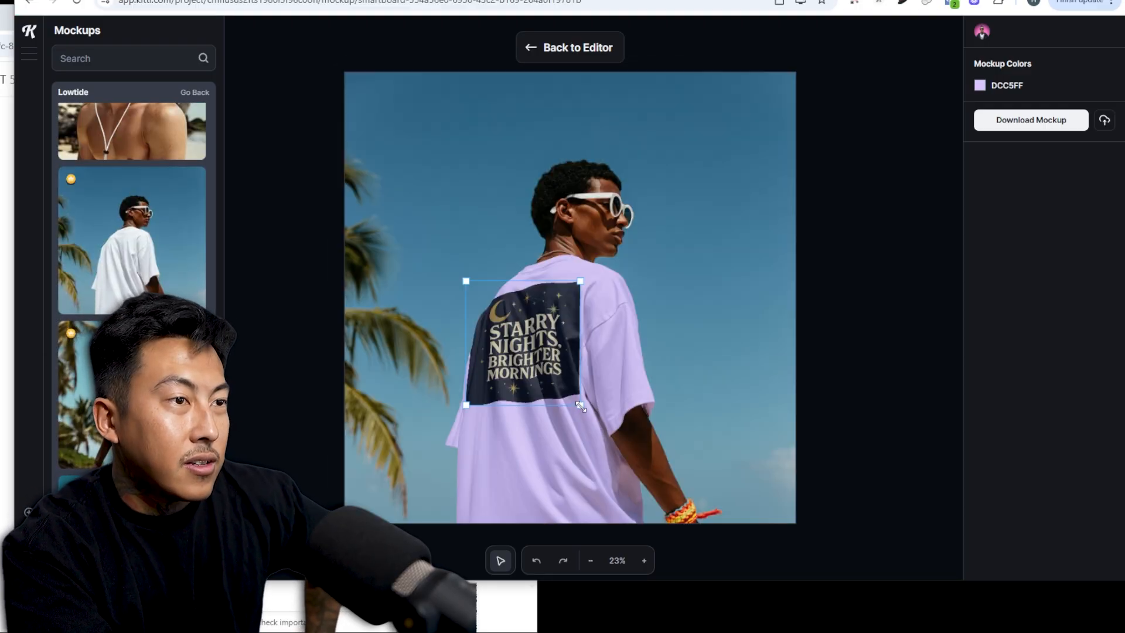
Enlarge and position the design on the Lowtide shirt's back, and set the shirt color to 0D1425.
left_click_drag(580, 406, 624, 438)
mouse_move(568, 390)
left_mouse_down()
mouse_move(551, 375)
mouse_move(568, 393)
left_mouse_up()
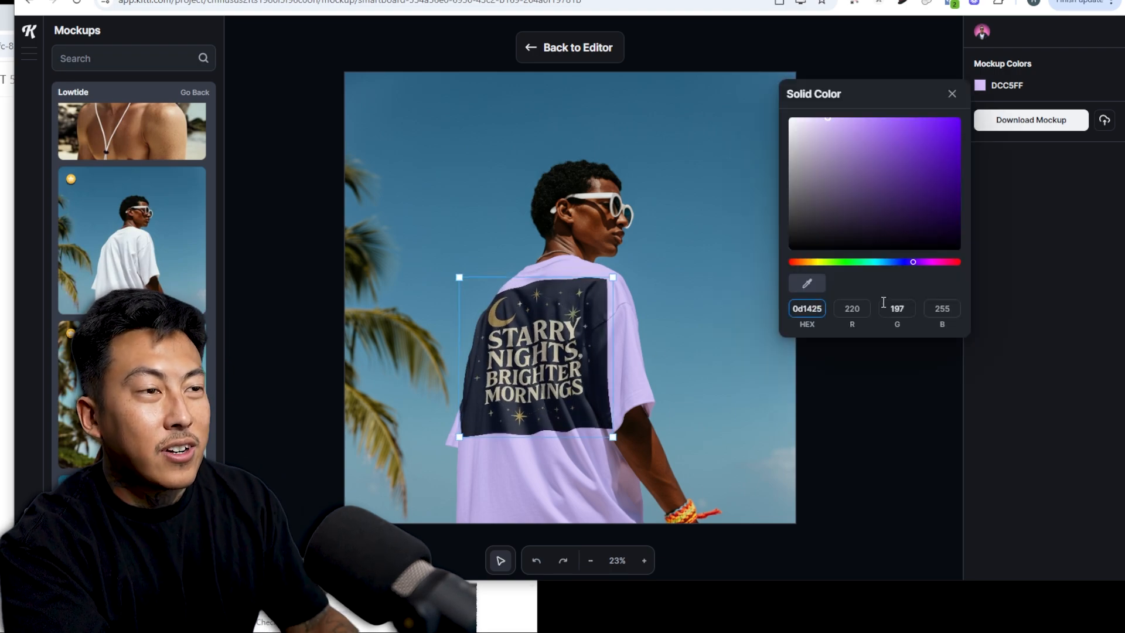
key("Return")
left_click(912, 511)
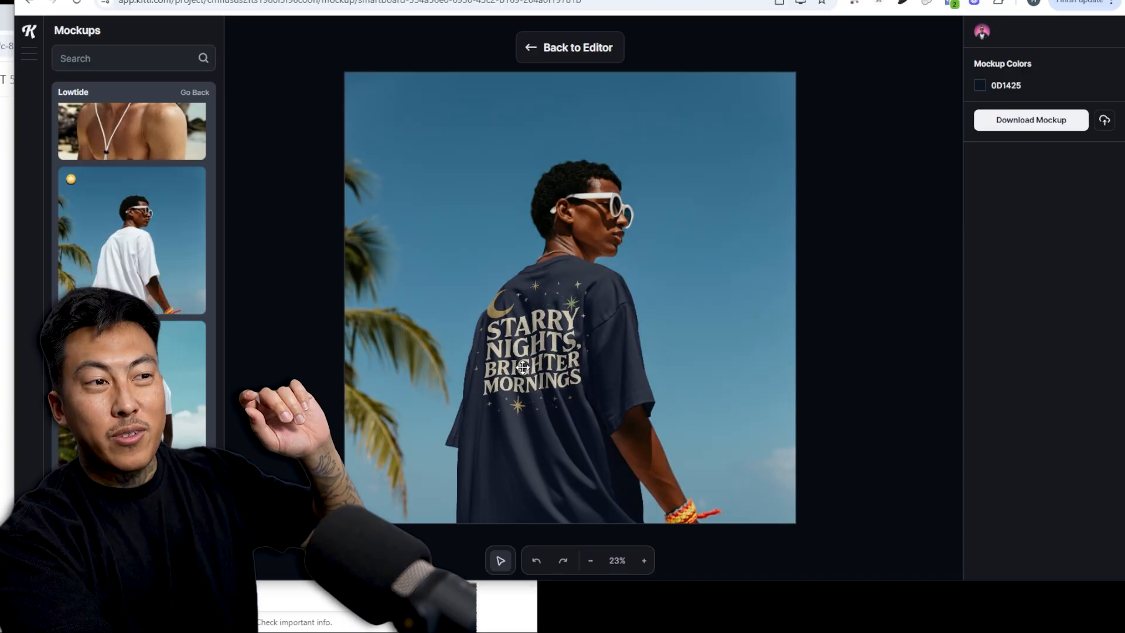
left_click_drag(523, 368, 519, 371)
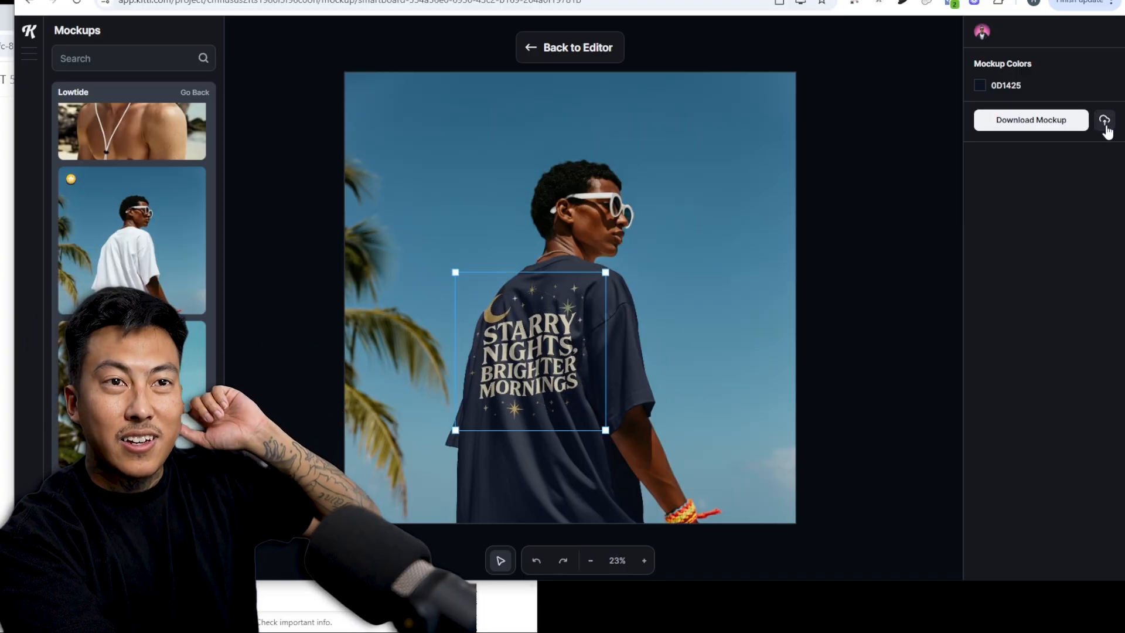
Return to the editor, draw an artboard about 3280 × 3198 px in the empty canvas area, and move the T-shirt mockup image onto it.
left_click(523, 47)
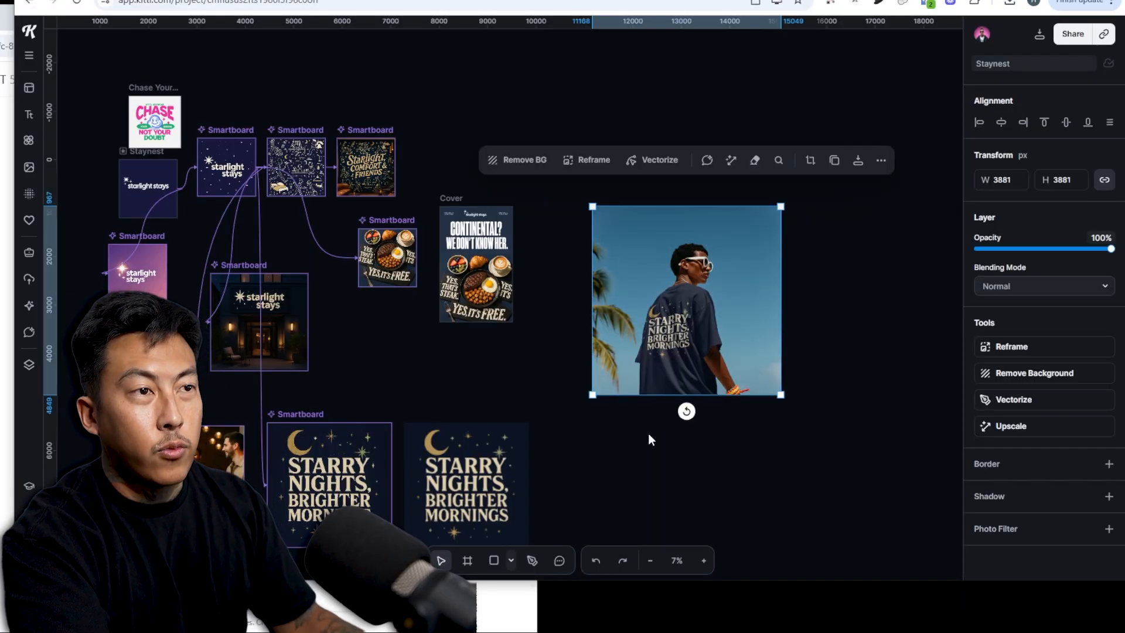
left_click_drag(803, 440, 521, 386)
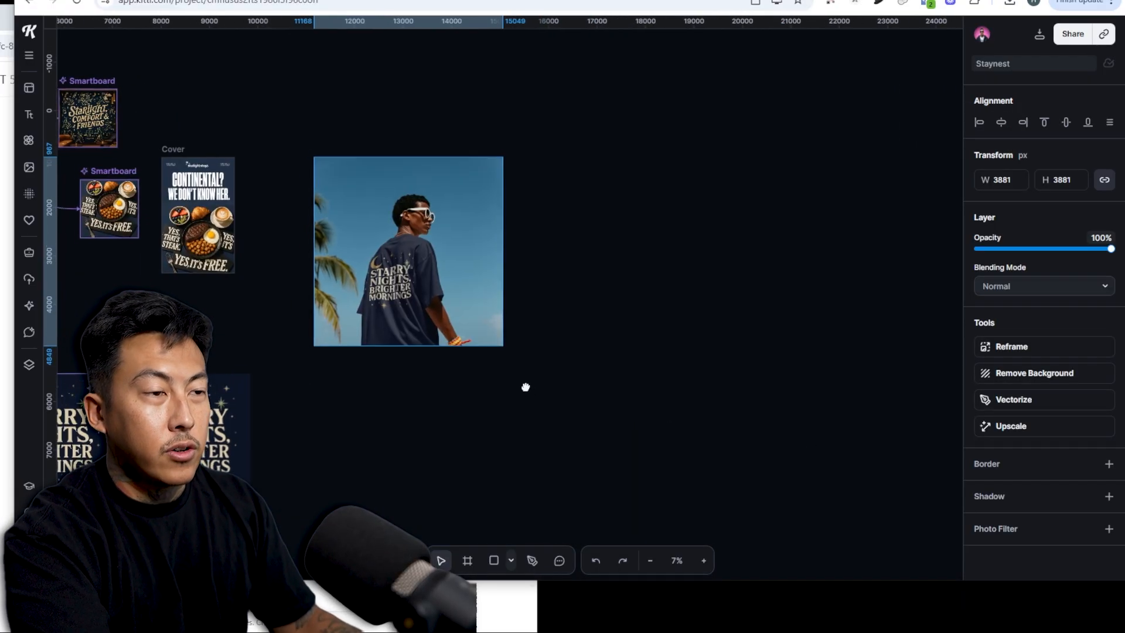
left_click(472, 565)
left_click_drag(550, 226, 692, 354)
left_click(385, 255)
left_click_drag(386, 255, 594, 222)
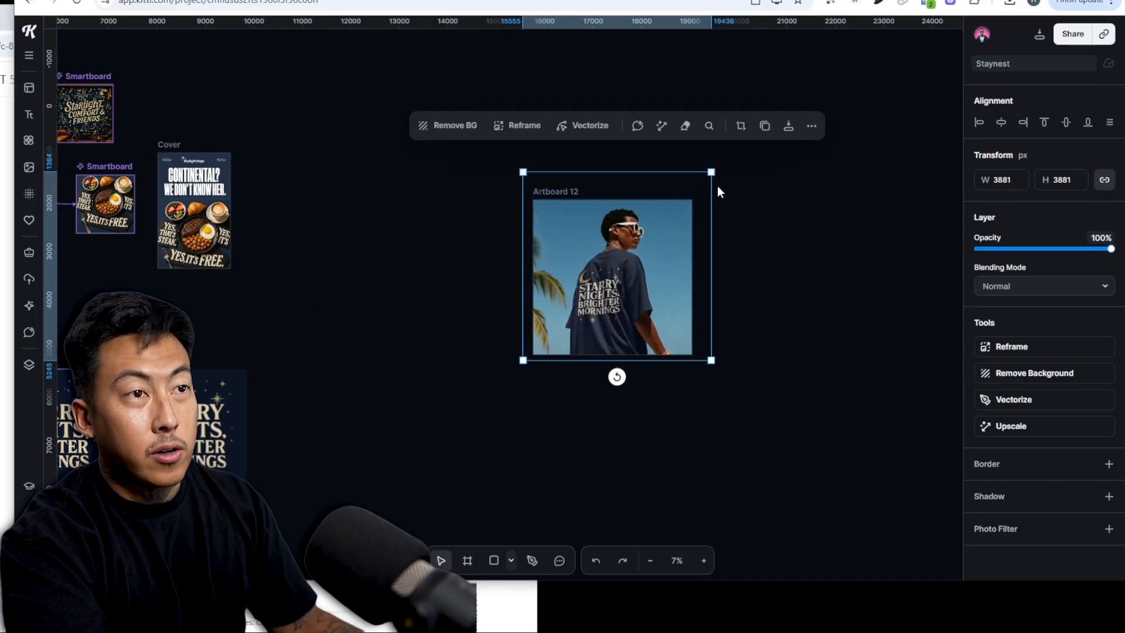
Scale the mockup image to fill the new artboard, and move the vectorized "STARRY NIGHTS" design away from its Smartboard.
left_click_drag(711, 172, 668, 215)
mouse_move(631, 258)
left_mouse_down()
mouse_move(647, 231)
mouse_move(640, 240)
left_mouse_up()
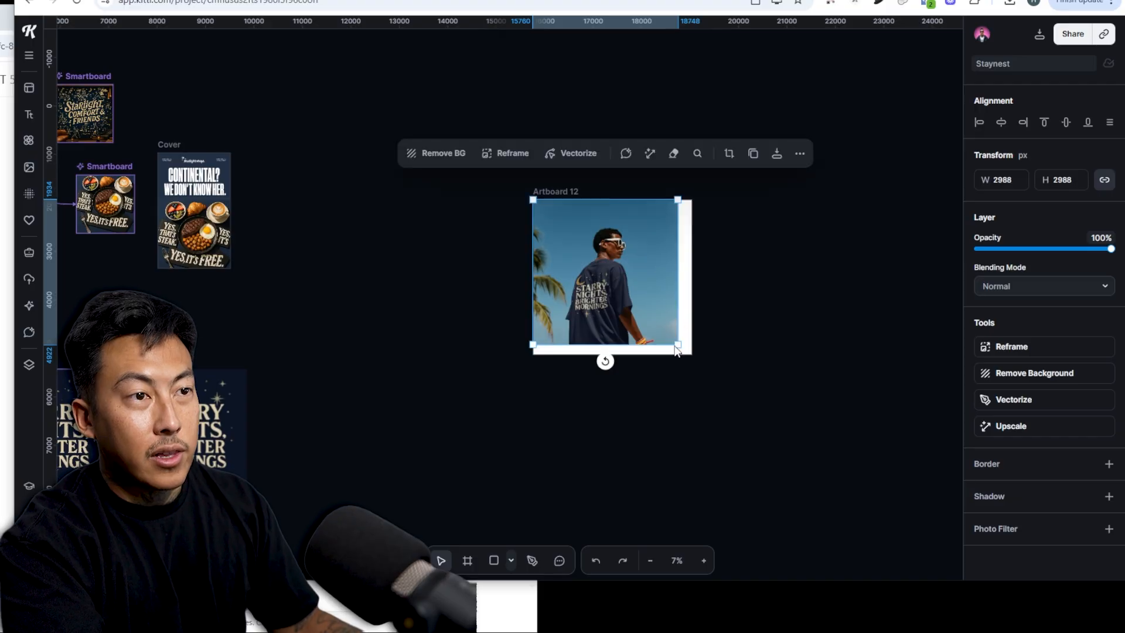
mouse_move(676, 340)
left_mouse_down()
mouse_move(679, 354)
mouse_move(671, 322)
left_mouse_up()
left_click(222, 303)
left_click_drag(208, 438, 254, 377)
Check the PNG download settings and resolution for the T-shirt mockup artboard without exporting it.
left_click(563, 191)
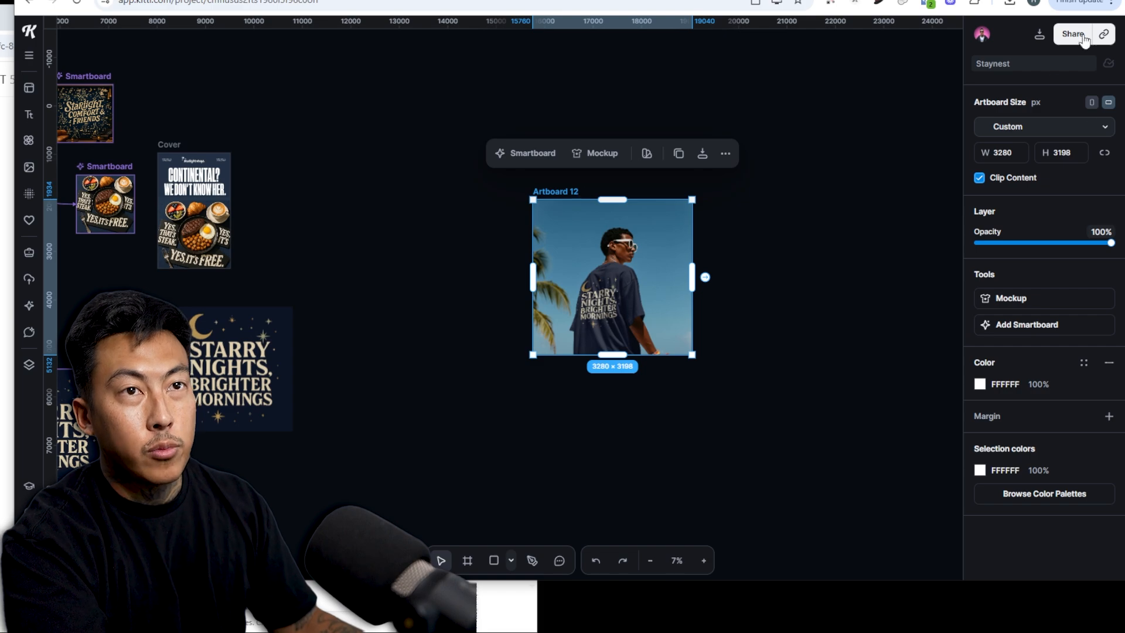
left_click(1039, 38)
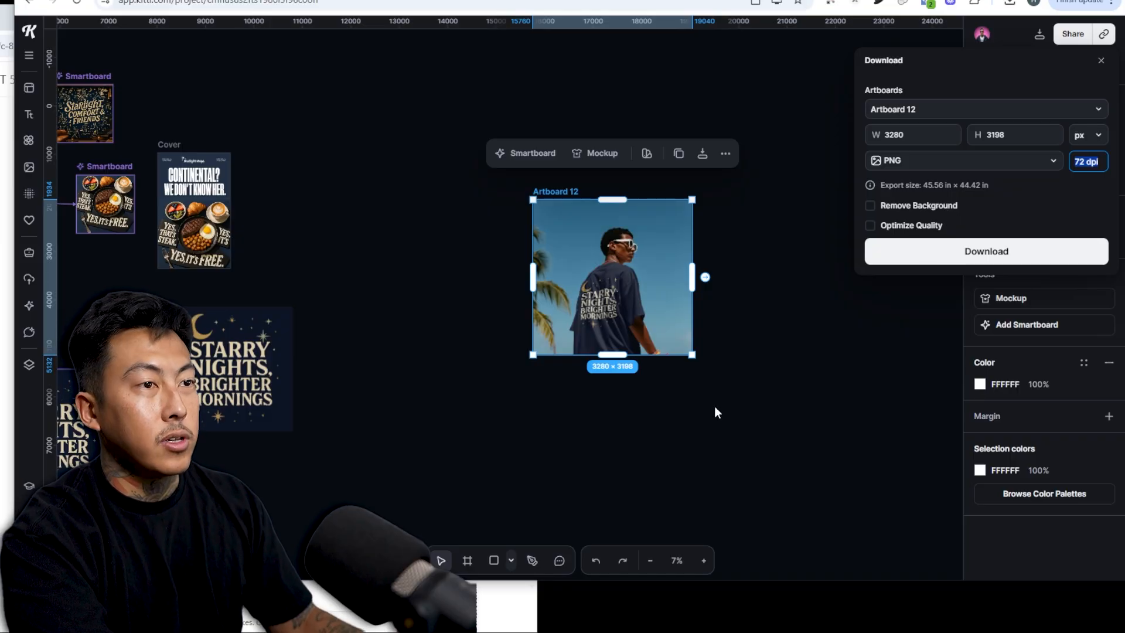
left_click(838, 304)
Generate a Smartboard from the mockup artboard with the pasted "Photo-realistic edit of an outdoor fashion photo" prompt changing the daytime sky.
scroll(680, 240, "up", 3)
left_click(417, 133)
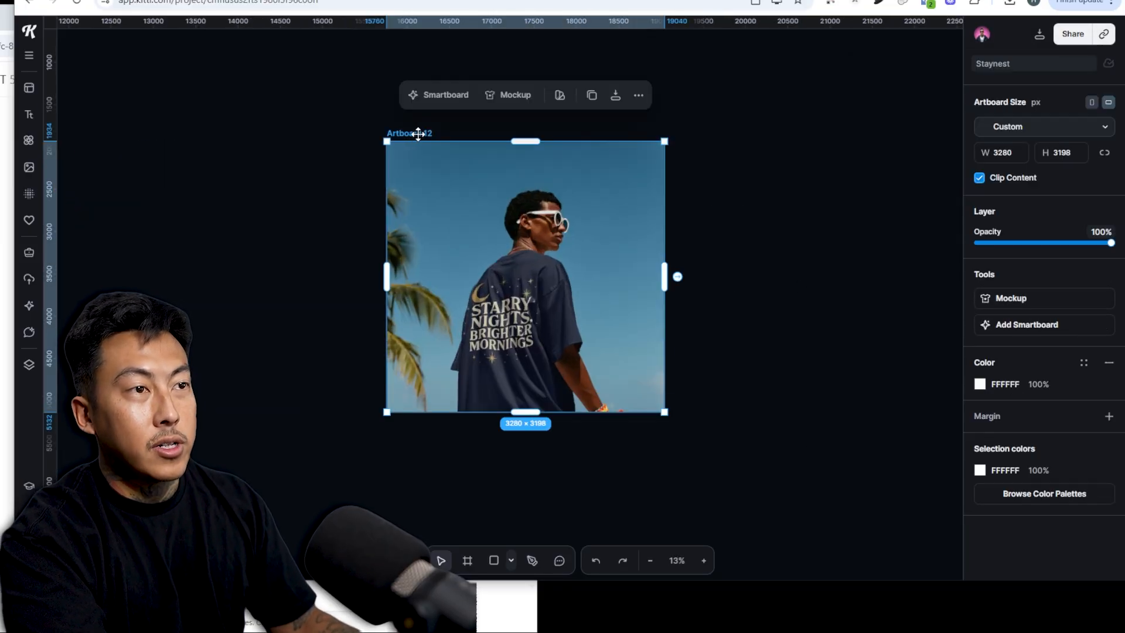
left_click(1017, 332)
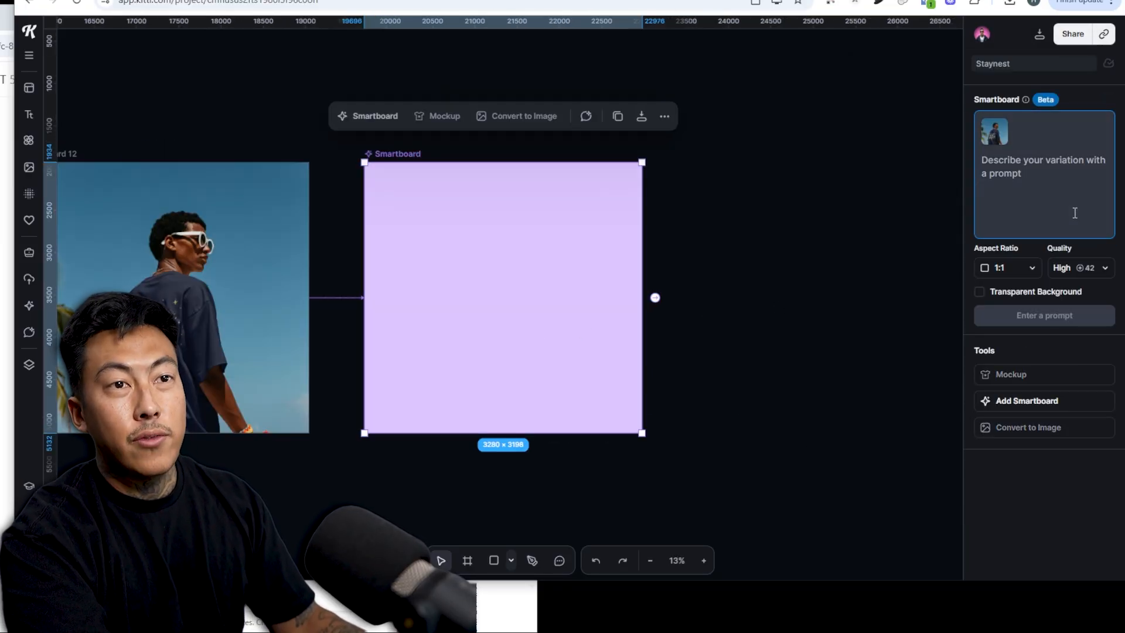
key("ctrl+v")
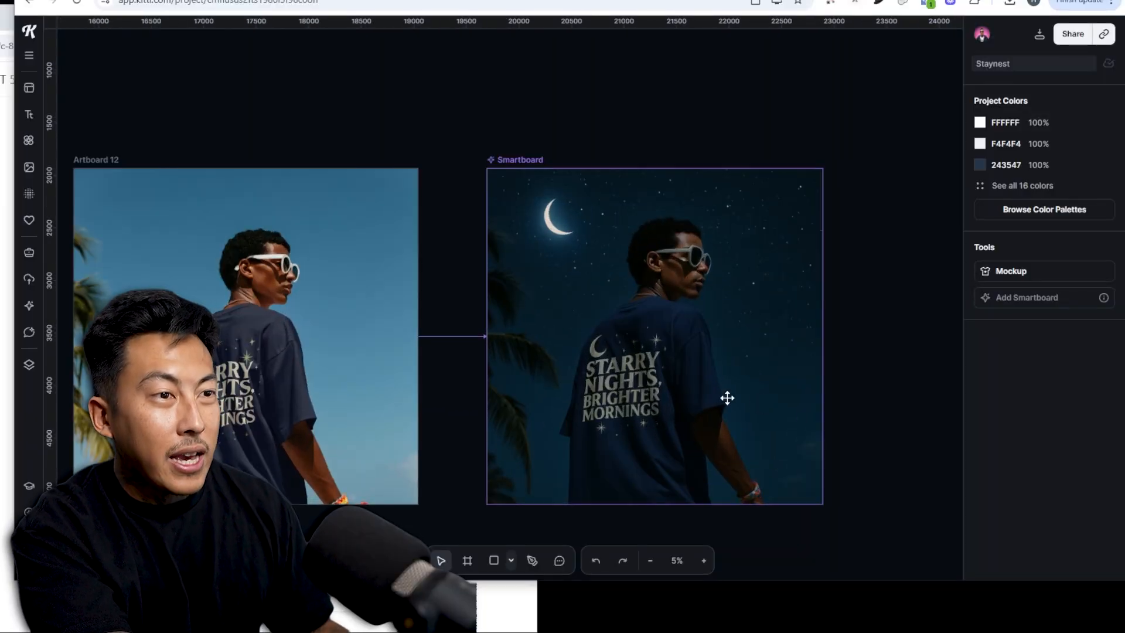
Convert the generated night-sky T-shirt Smartboard to an image.
left_click(627, 367)
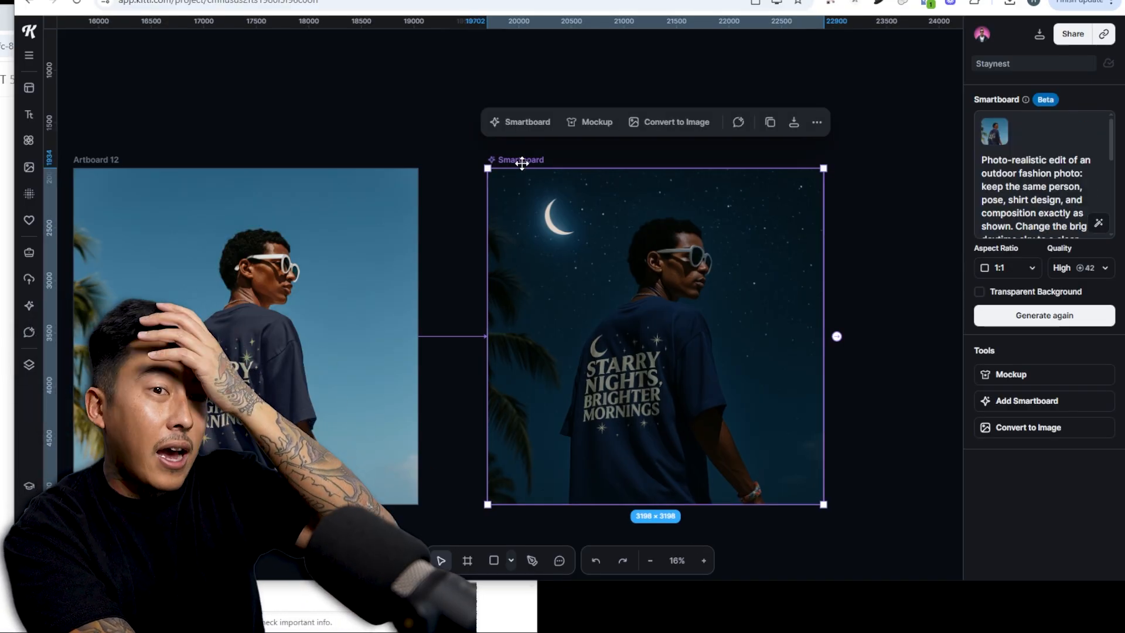
left_click(1046, 430)
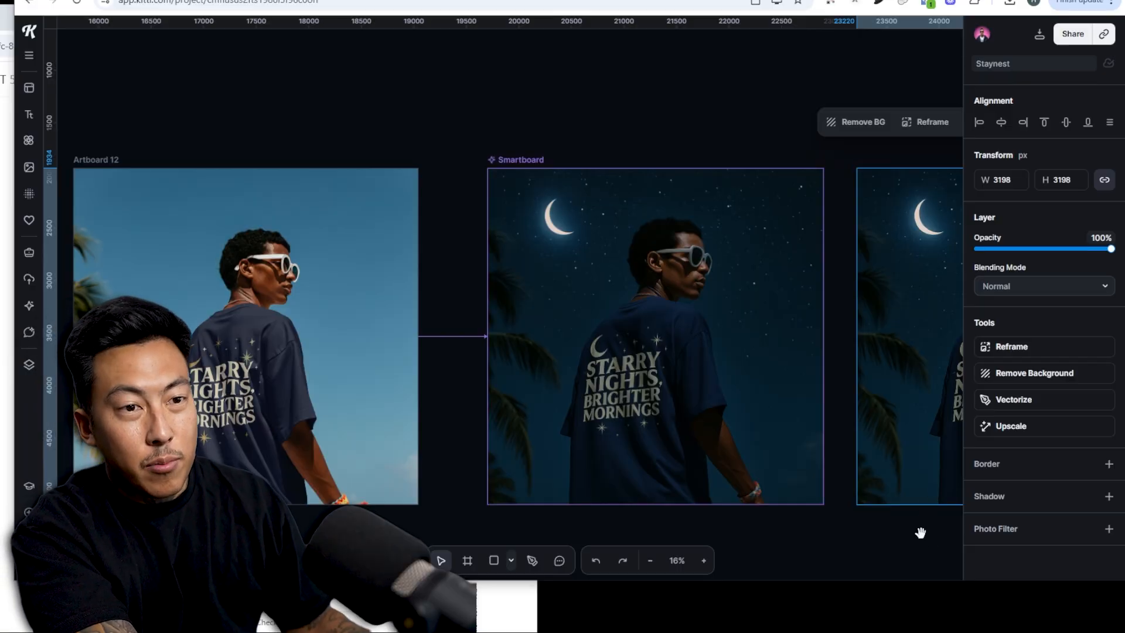
left_click_drag(920, 532, 526, 481)
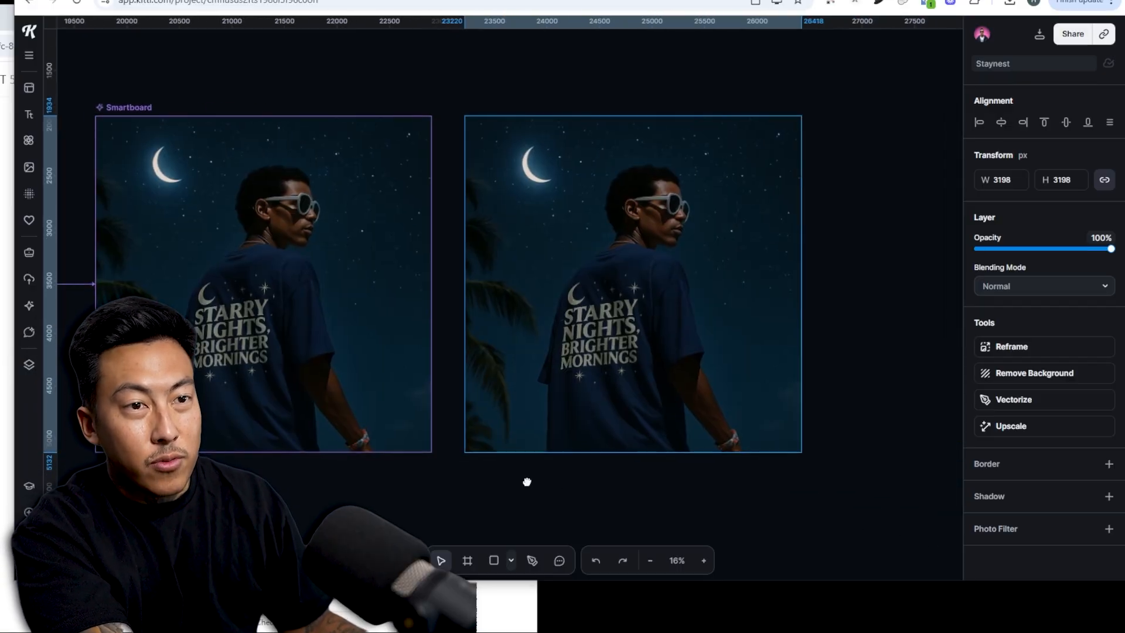
Add a photo filter to the converted night image with saturation 17% and vibrance 29%.
left_click(1109, 530)
scroll(1042, 422, "down", 3)
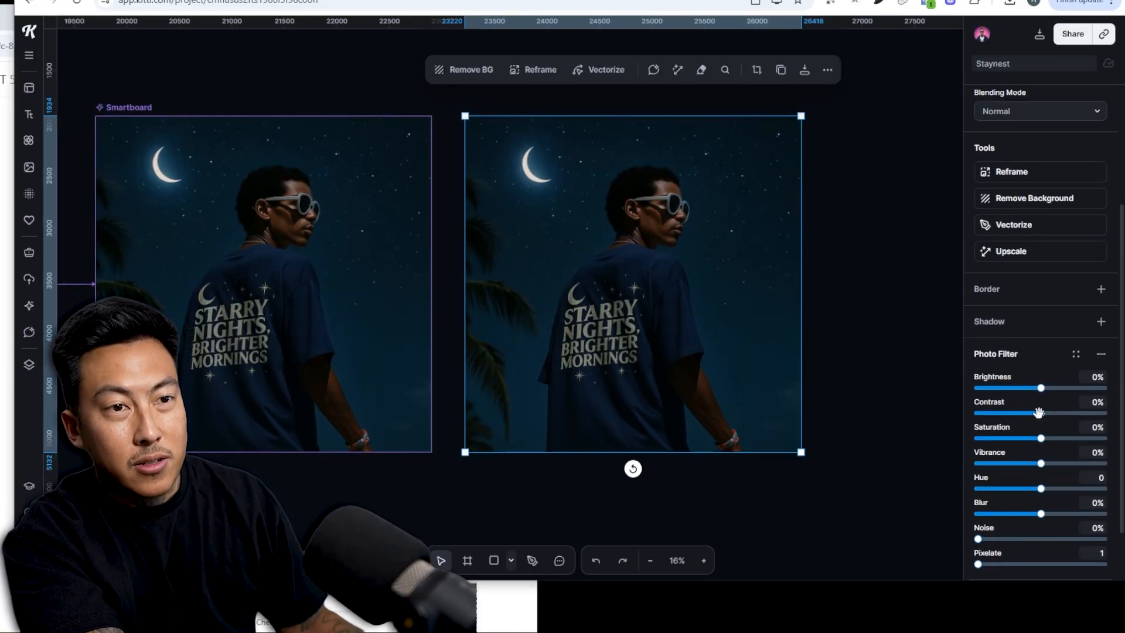
left_click_drag(1042, 388, 1046, 388)
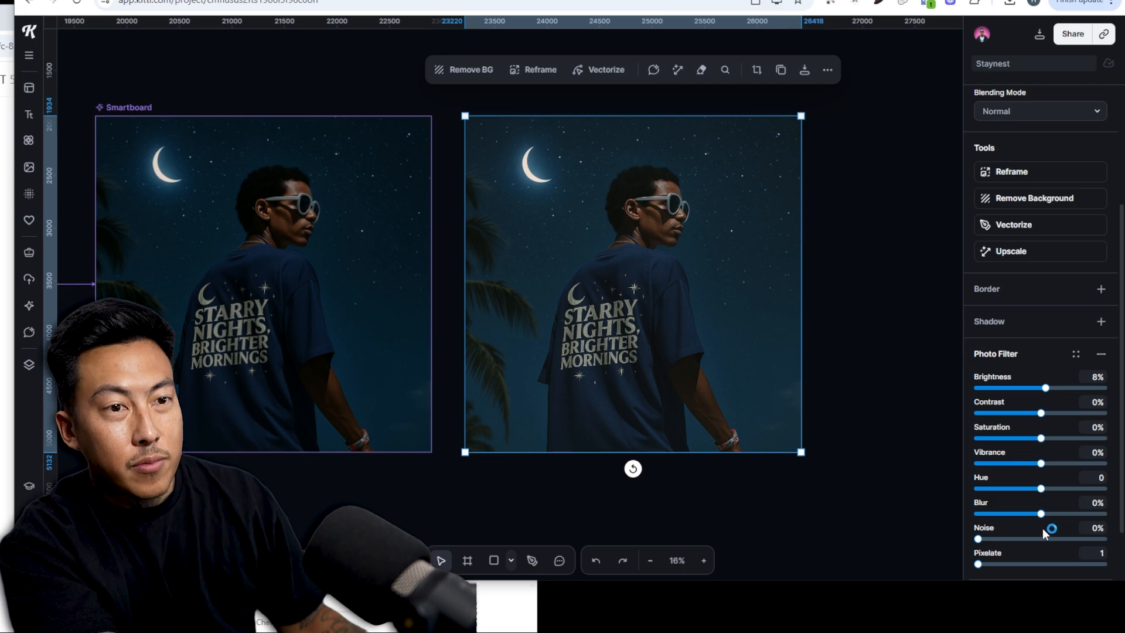
key("ctrl+z")
scroll(1035, 505, "down", 1)
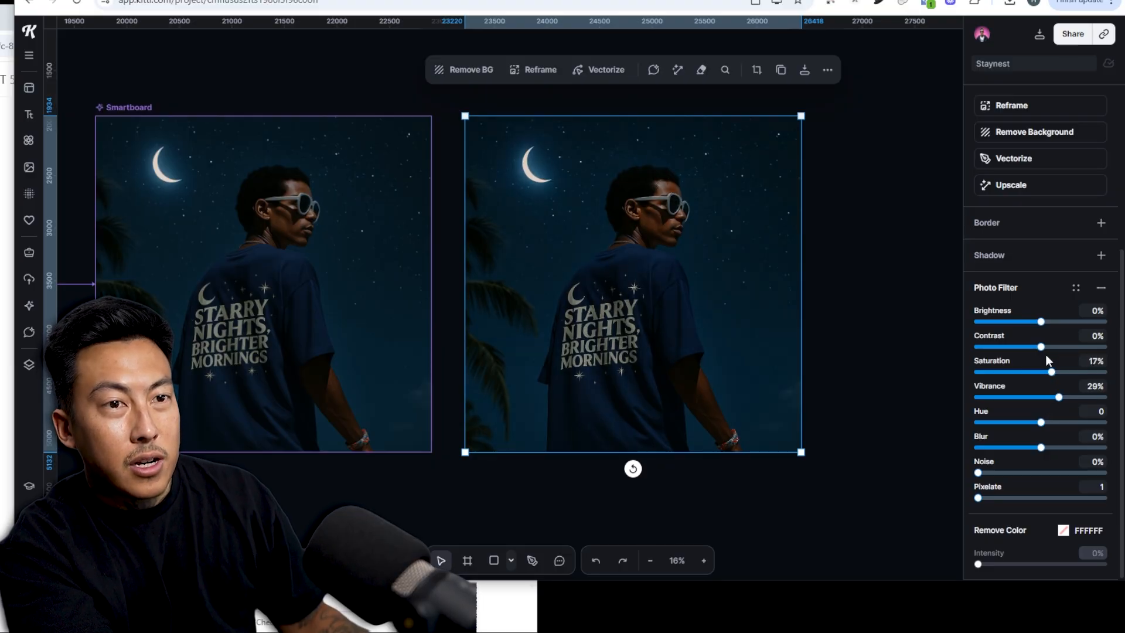
Undo the saturation change on the night-sky T-shirt image and set its photo filter brightness to 7%.
key("ctrl+z")
left_click_drag(1041, 322, 1045, 322)
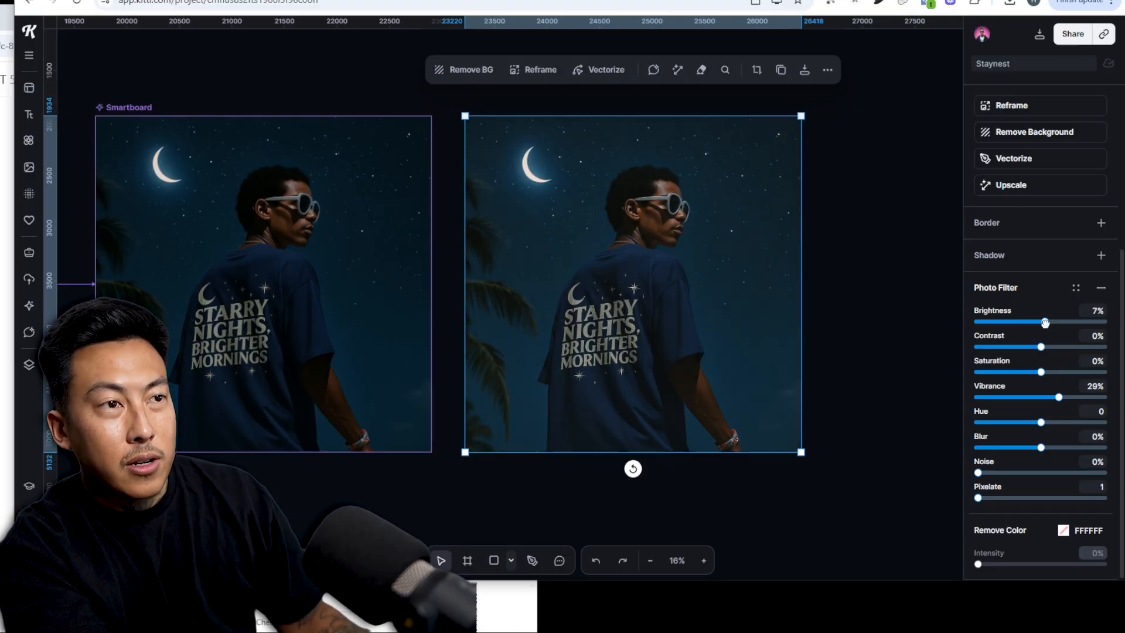
left_click(804, 475)
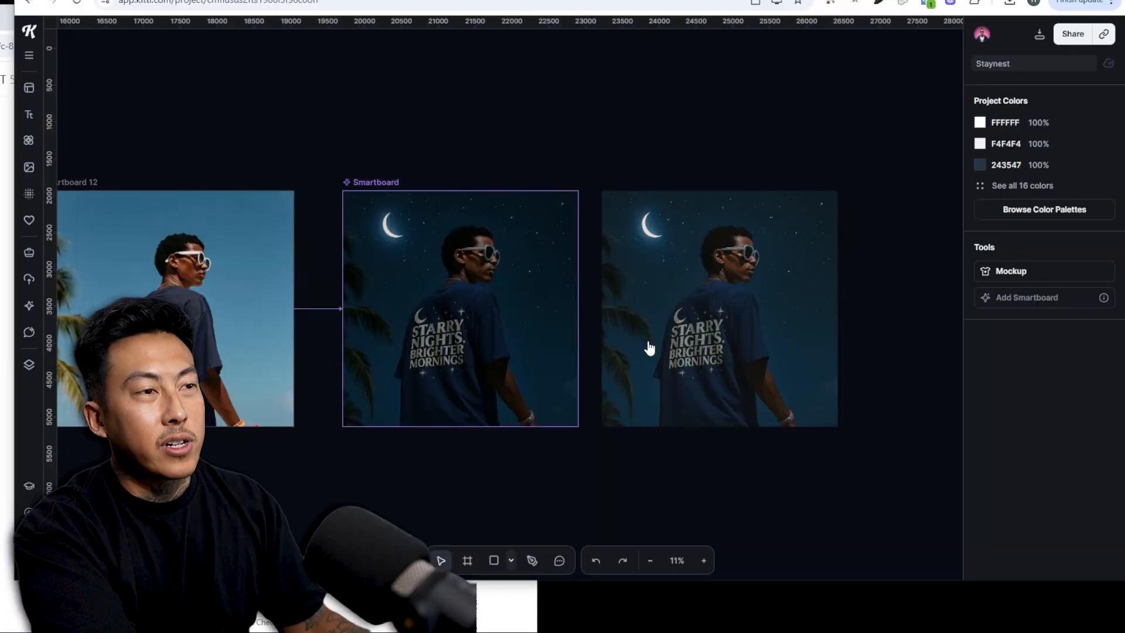
Place Artboard 12 above the Cover poster, the night-sky Smartboard beside it, and the filtered night image beside the poster.
scroll(649, 347, "down", 5)
left_click_drag(306, 144, 248, 116)
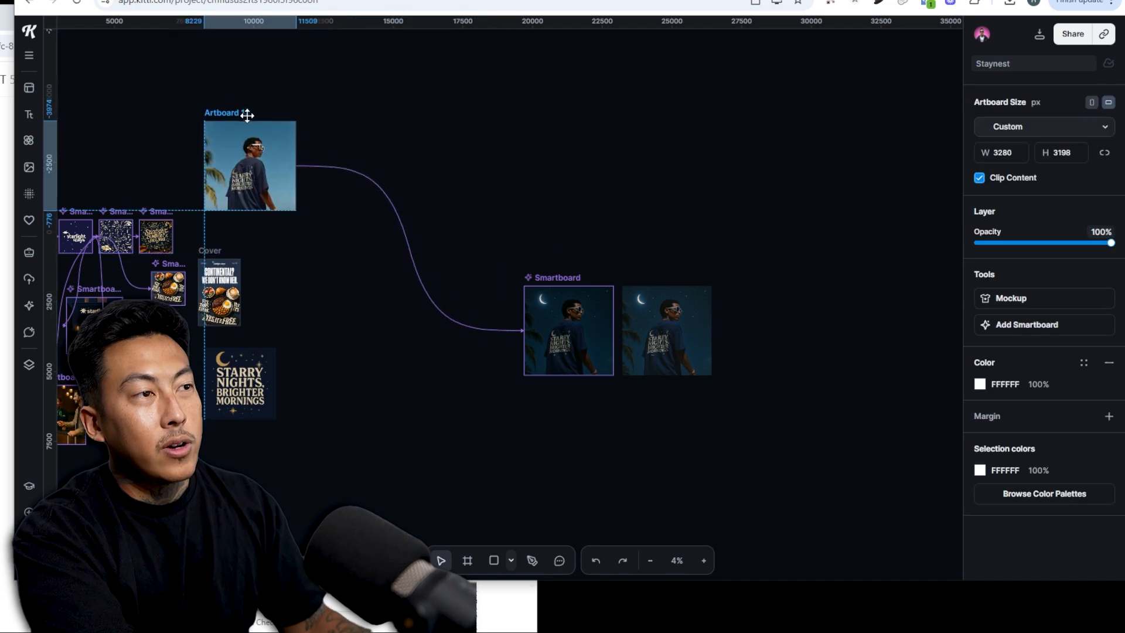
left_click_drag(562, 285, 368, 137)
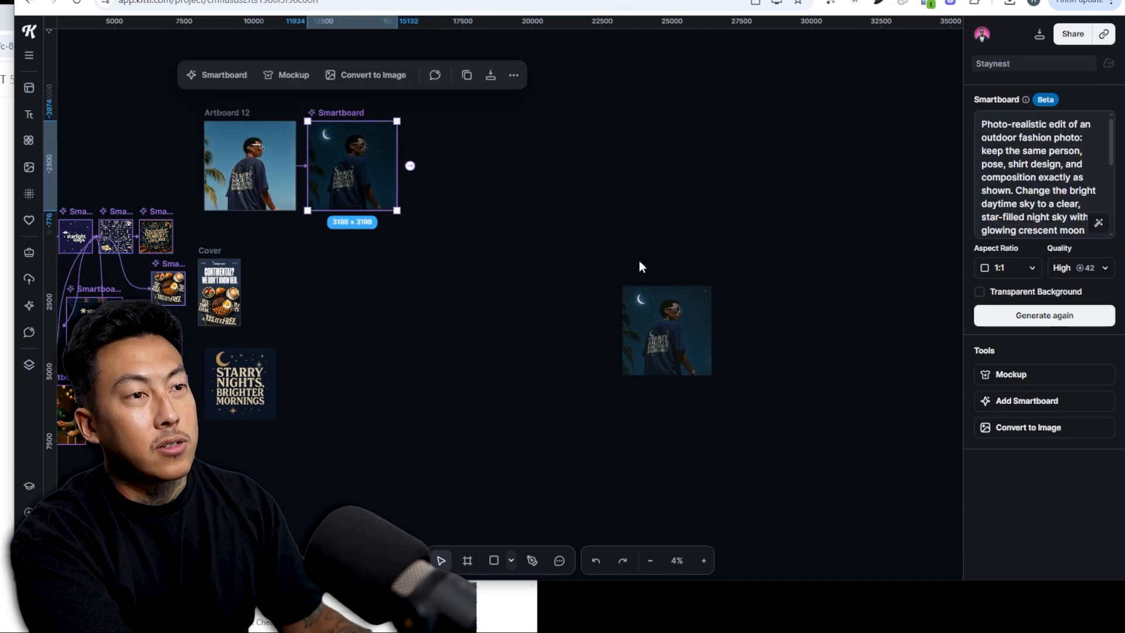
left_click(673, 309)
left_click_drag(672, 308, 314, 264)
scroll(263, 284, "up", 5)
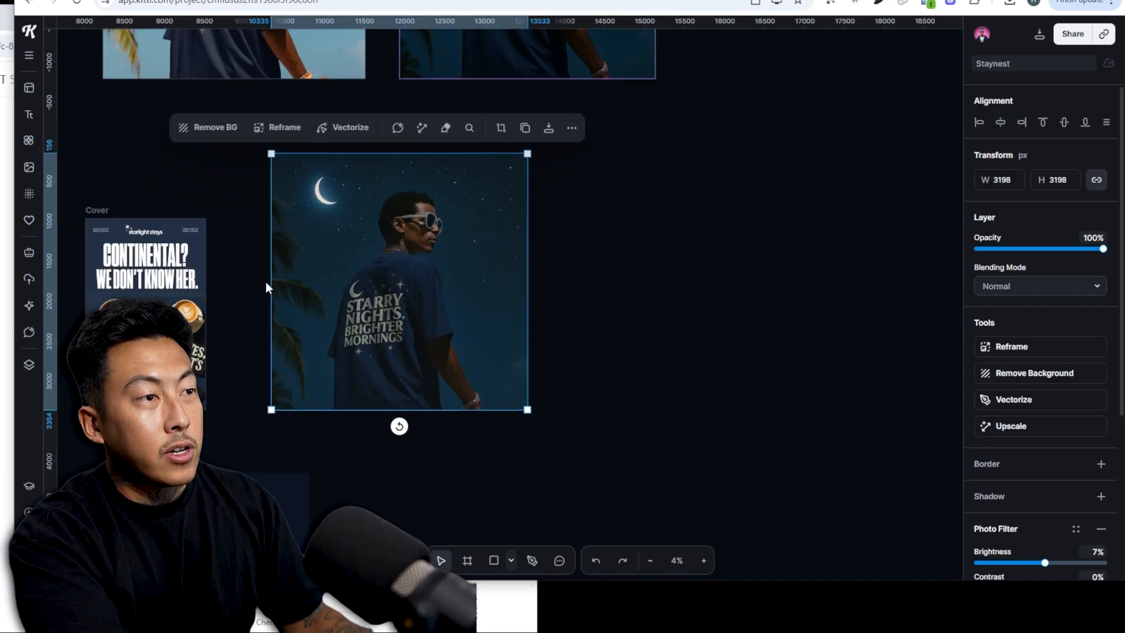
Review the arranged T-shirt mockups alongside the breakfast poster, the logo Smartboards and the "Starry Nights, Brighter Mornings" graphic.
left_click_drag(382, 466, 594, 256)
scroll(592, 267, "down", 2)
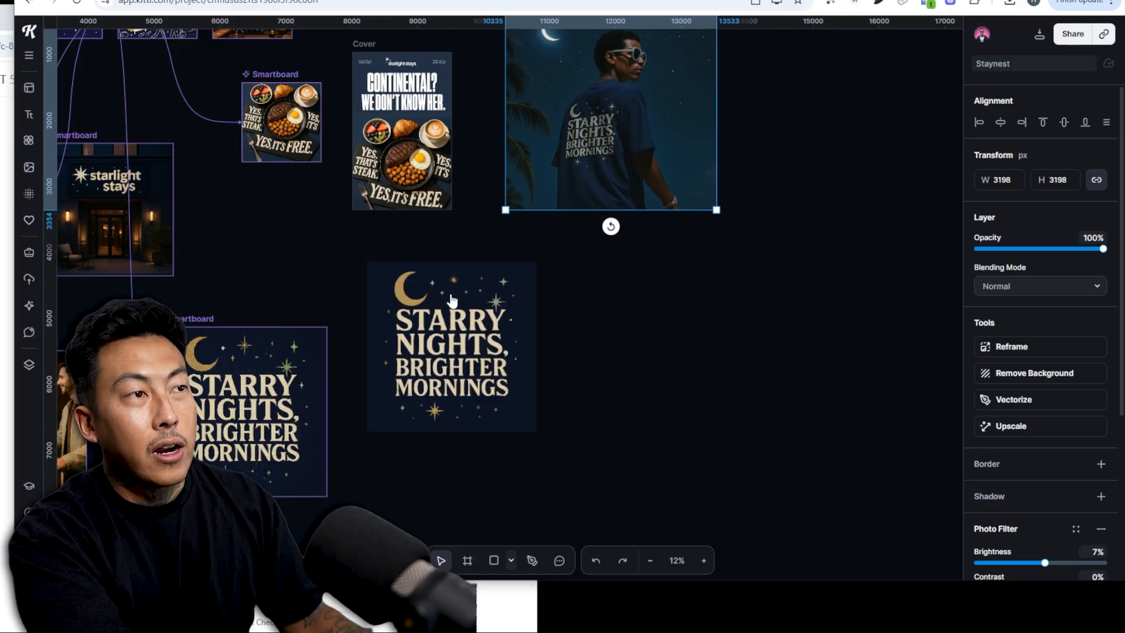
scroll(713, 374, "up", 3)
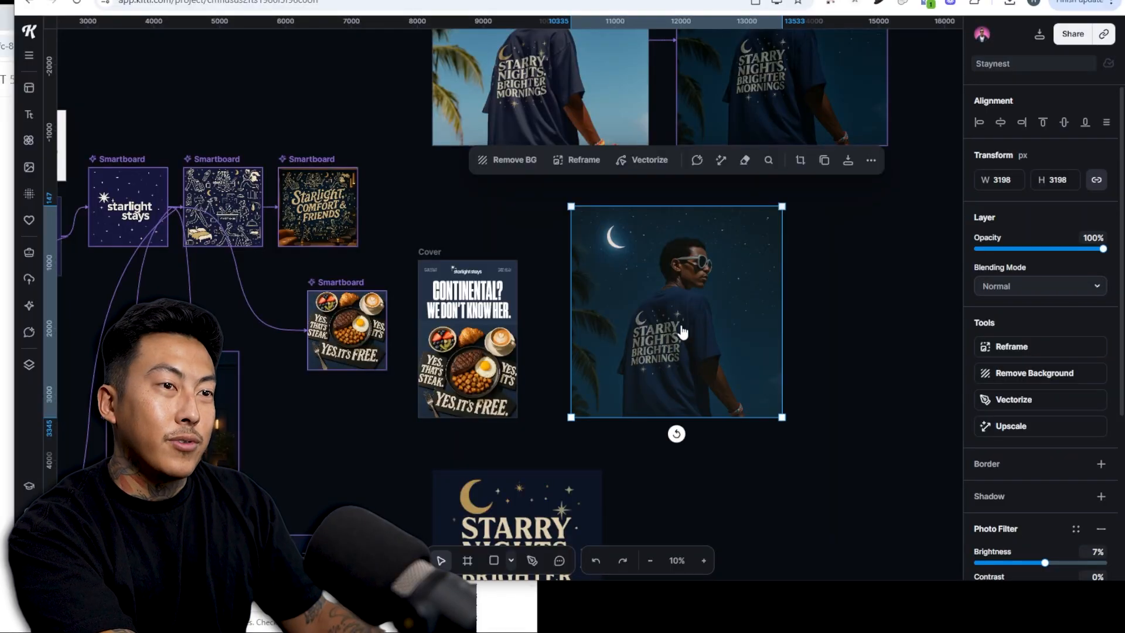
scroll(648, 319, "down", 4)
scroll(648, 306, "up", 4)
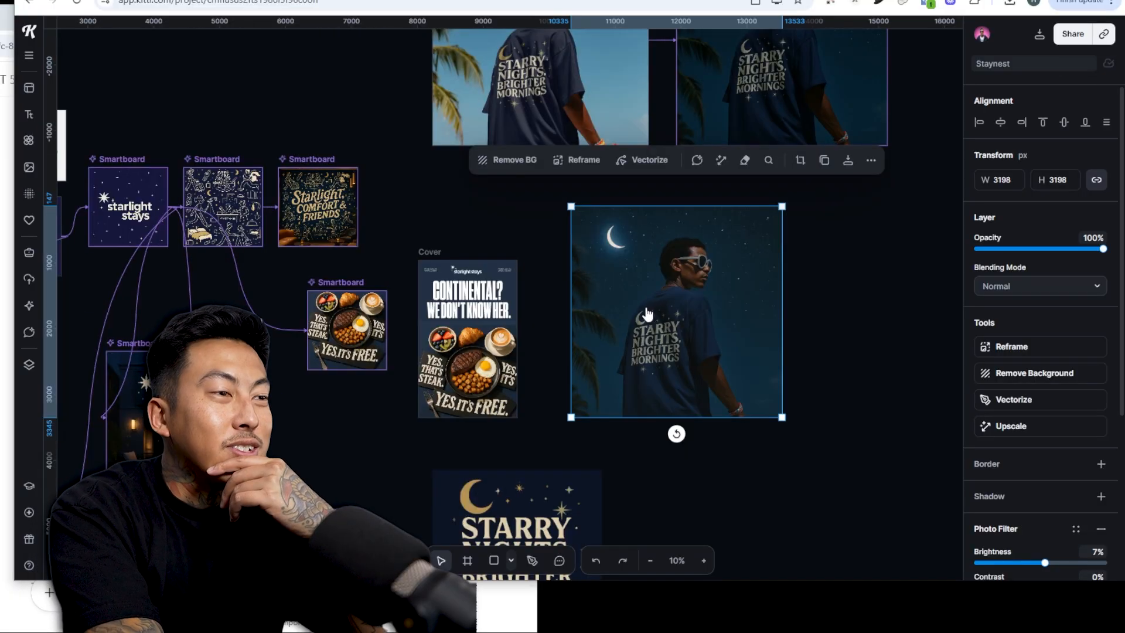
scroll(647, 314, "down", 2)
scroll(615, 439, "up", 2)
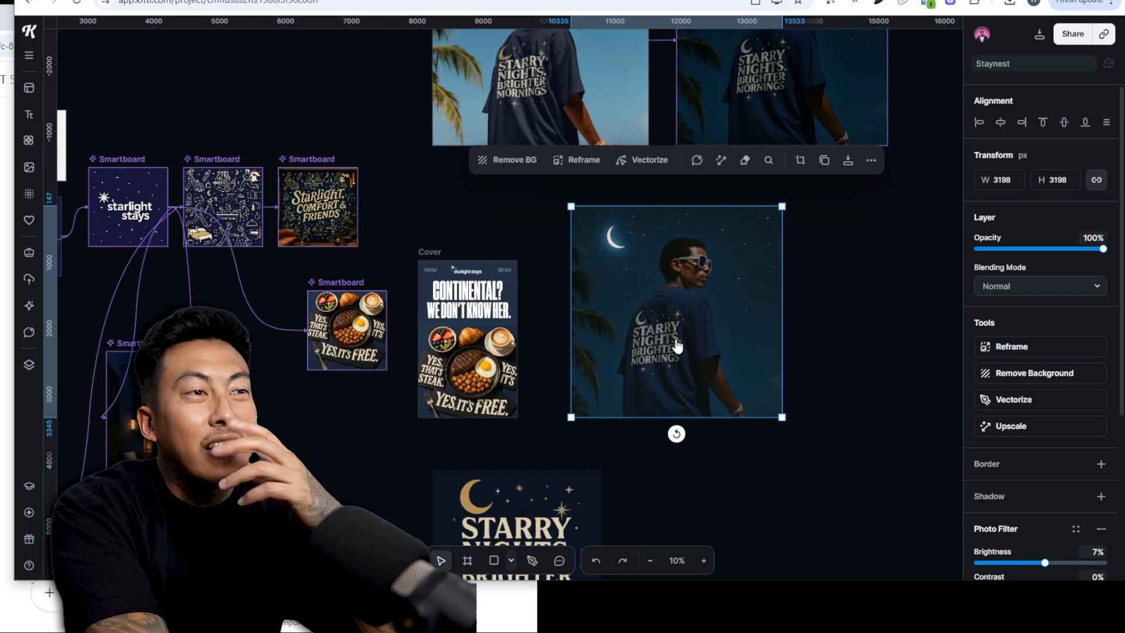
scroll(687, 338, "up", 2)
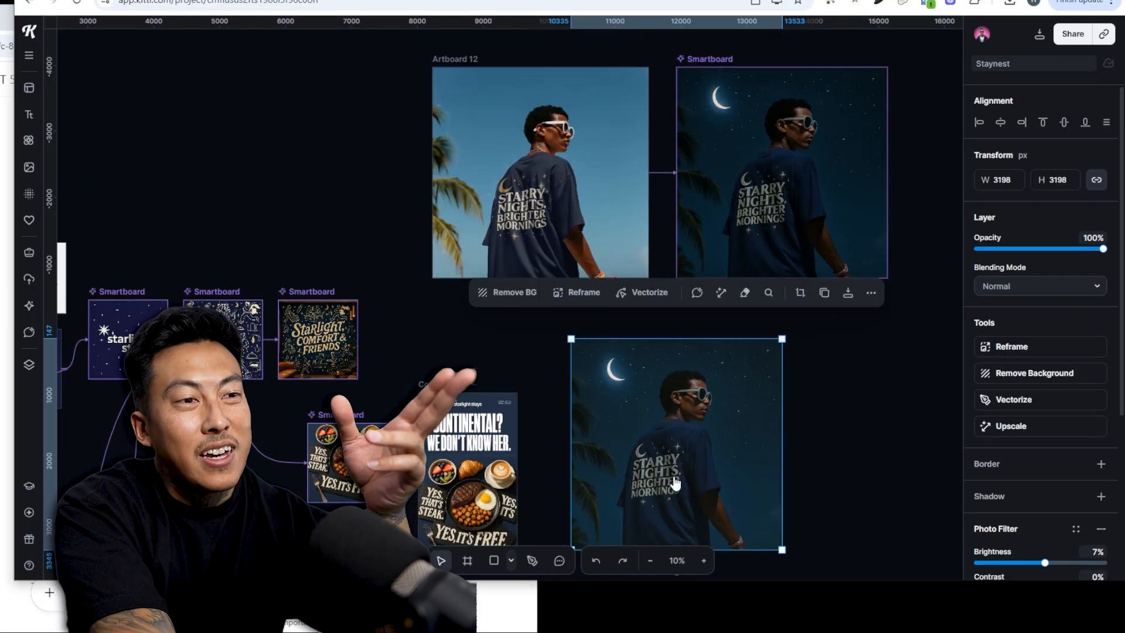
scroll(667, 468, "down", 2)
scroll(660, 458, "up", 2)
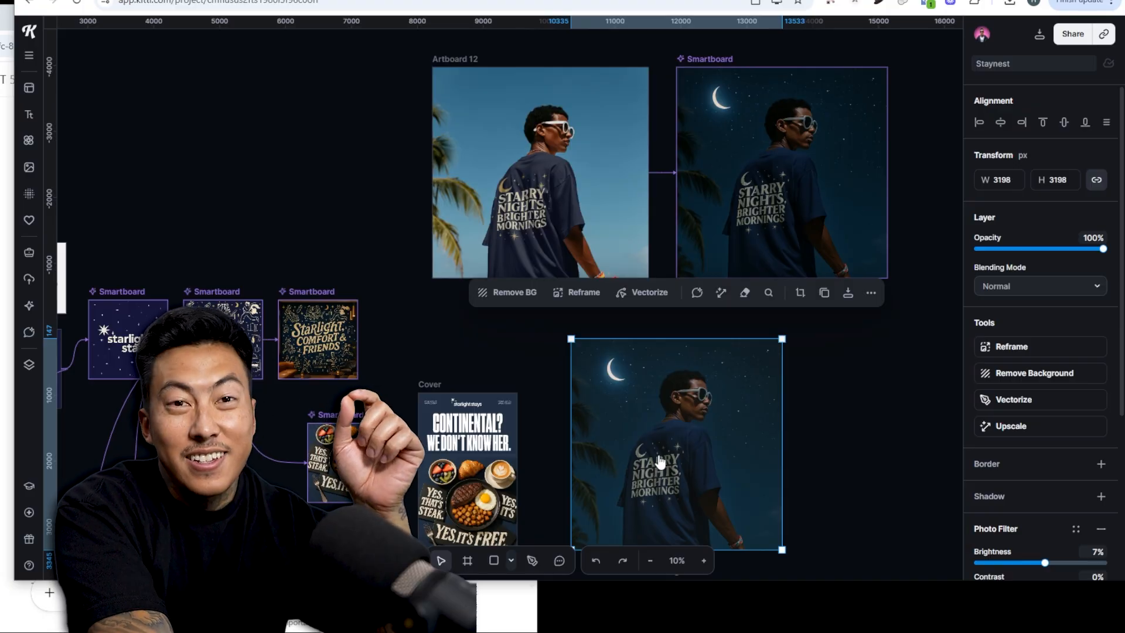
scroll(661, 463, "down", 2)
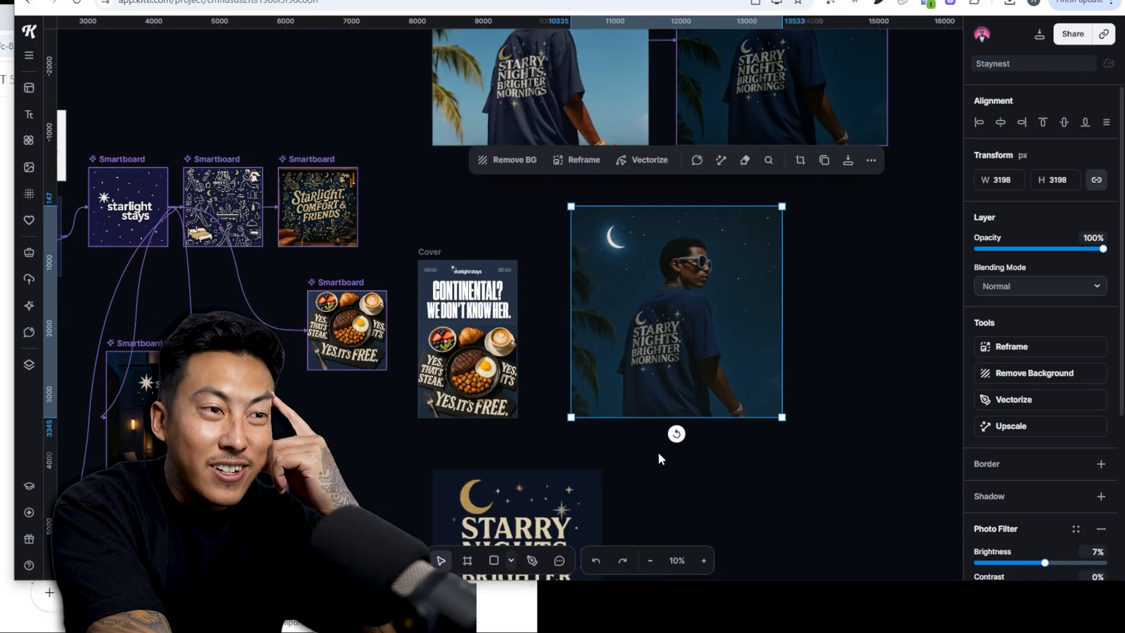